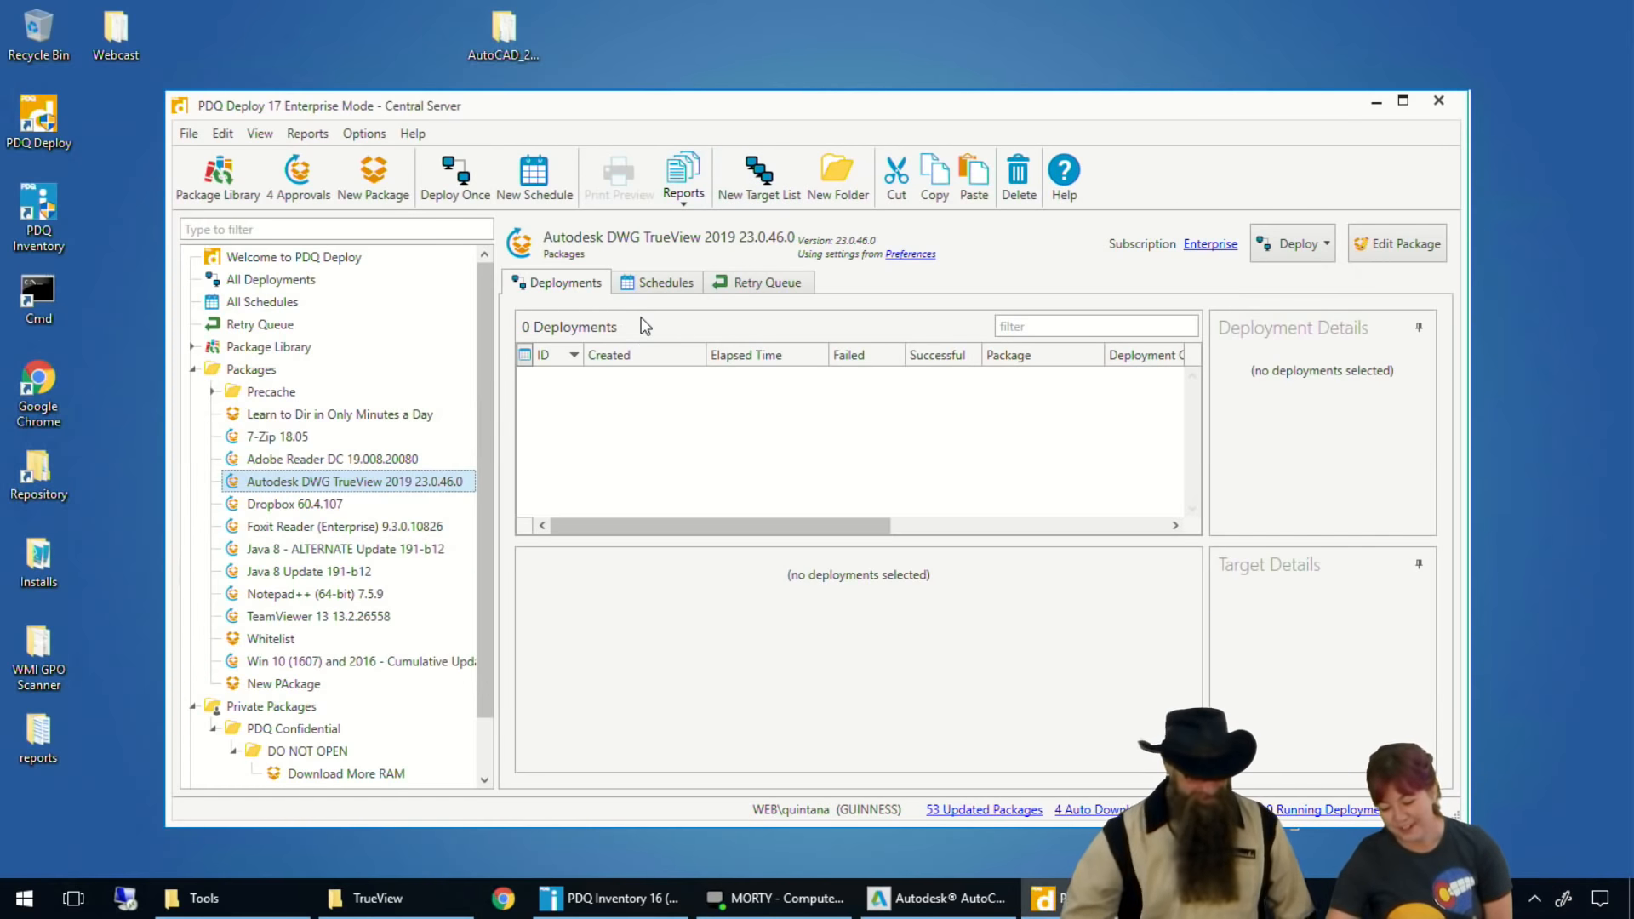
- Deploy the AutoCAD 2019 package once to the target computer morty, keeping the default deployment options
{"action": "scroll", "coordinate": [400, 648], "scroll_direction": "down", "scroll_amount": 1}
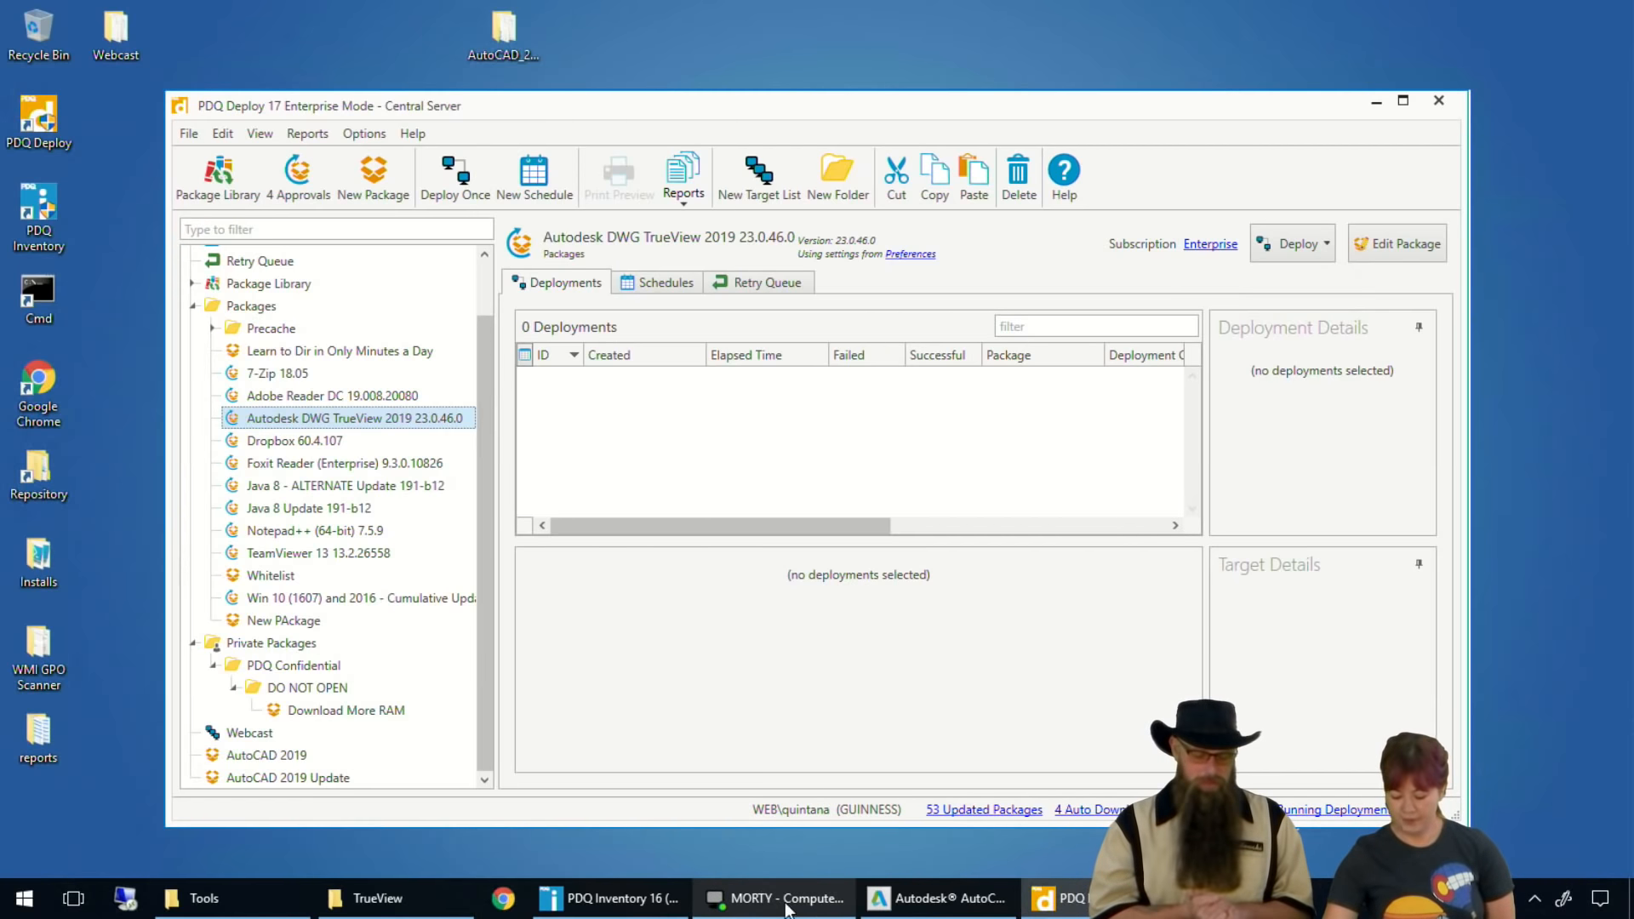
{"action": "left_click", "coordinate": [356, 755]}
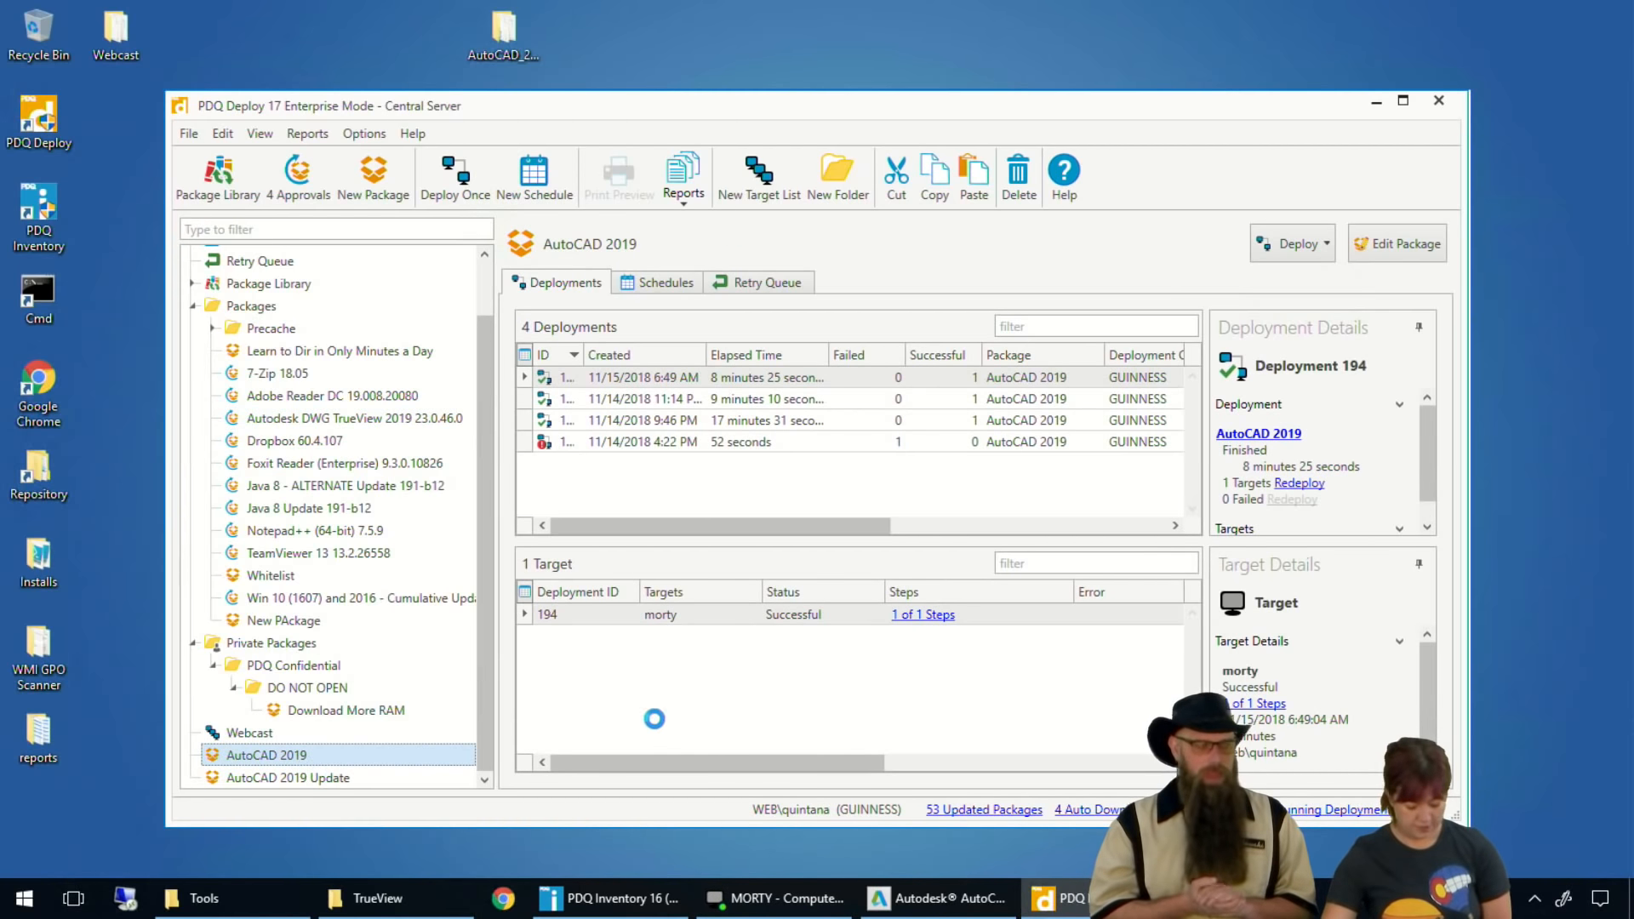
{"action": "key", "text": "ctrl+d"}
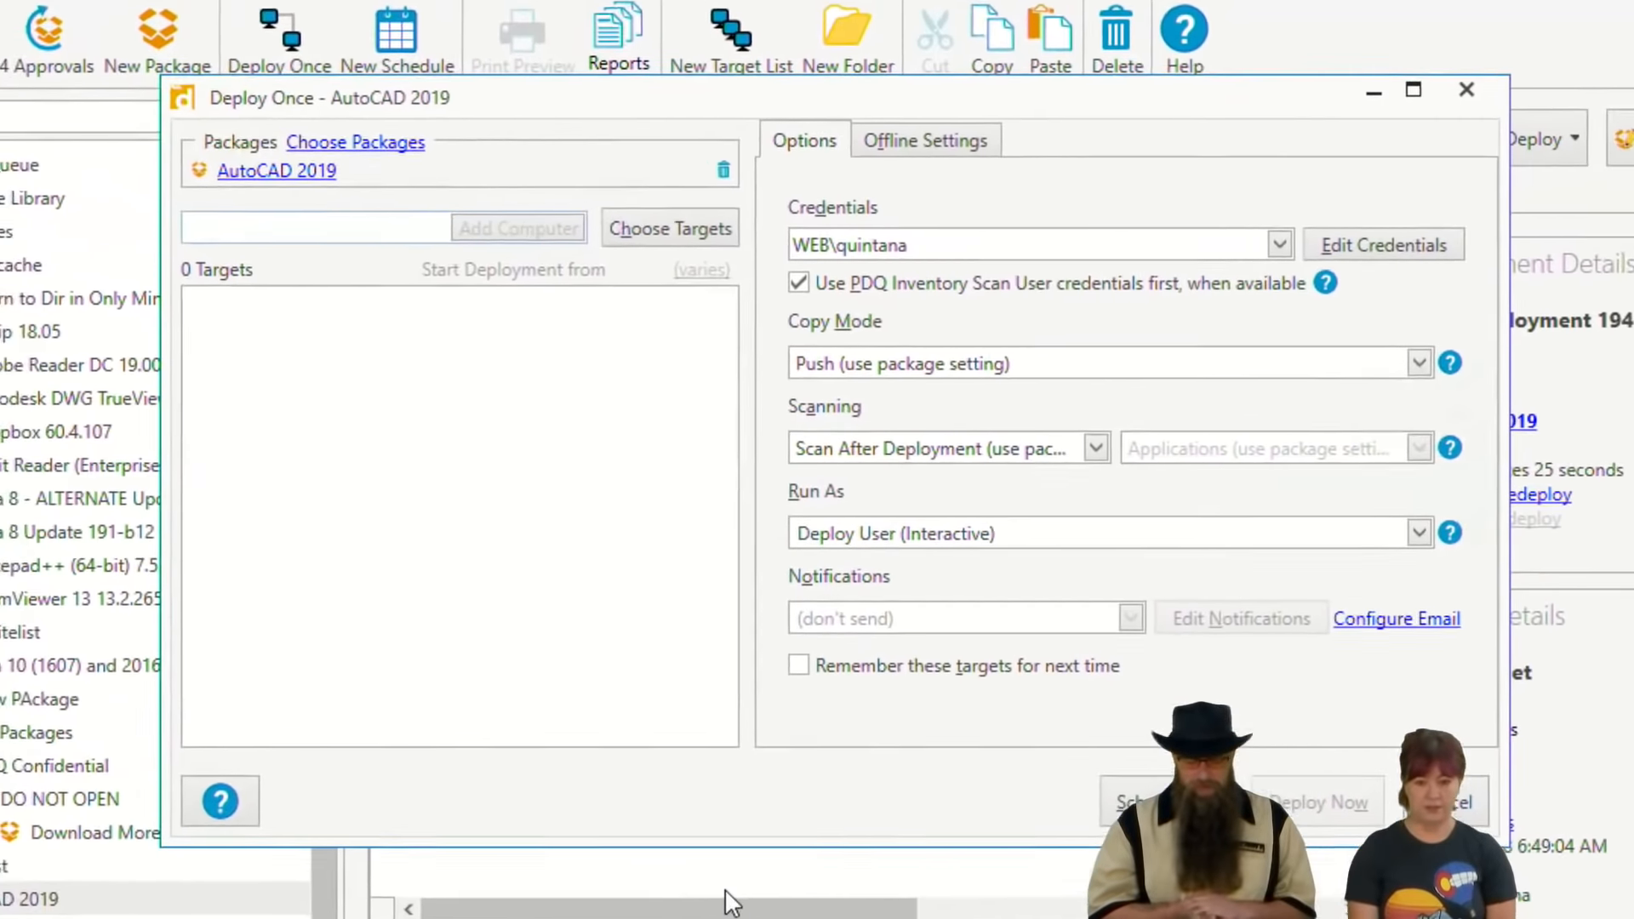
{"action": "type", "text": "morty"}
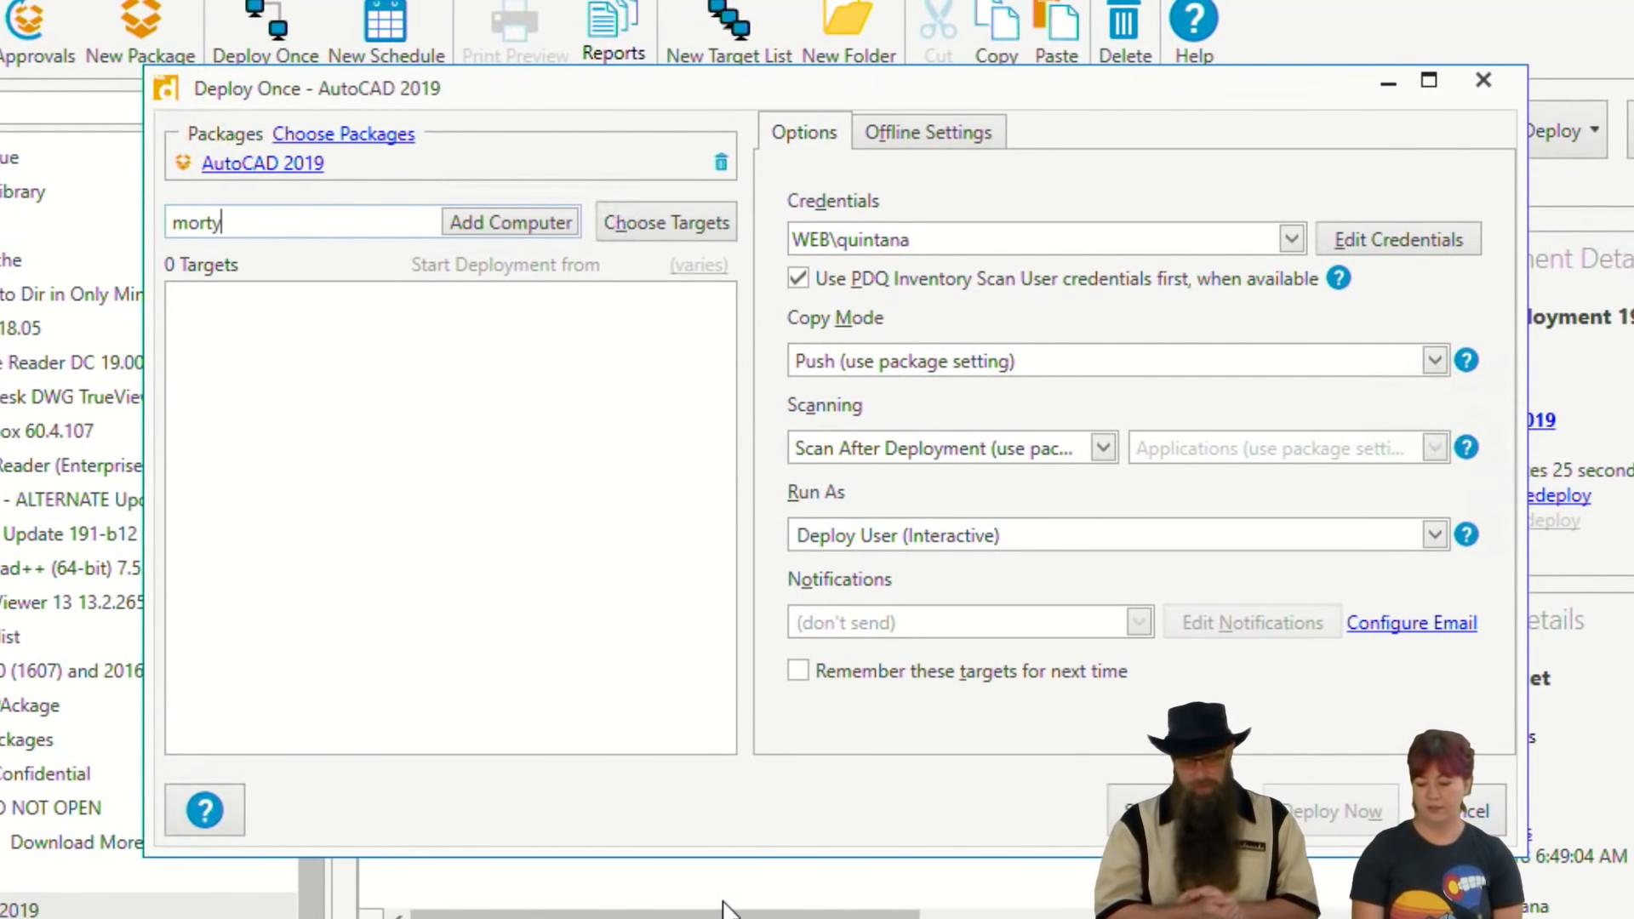
{"action": "key", "text": "Return"}
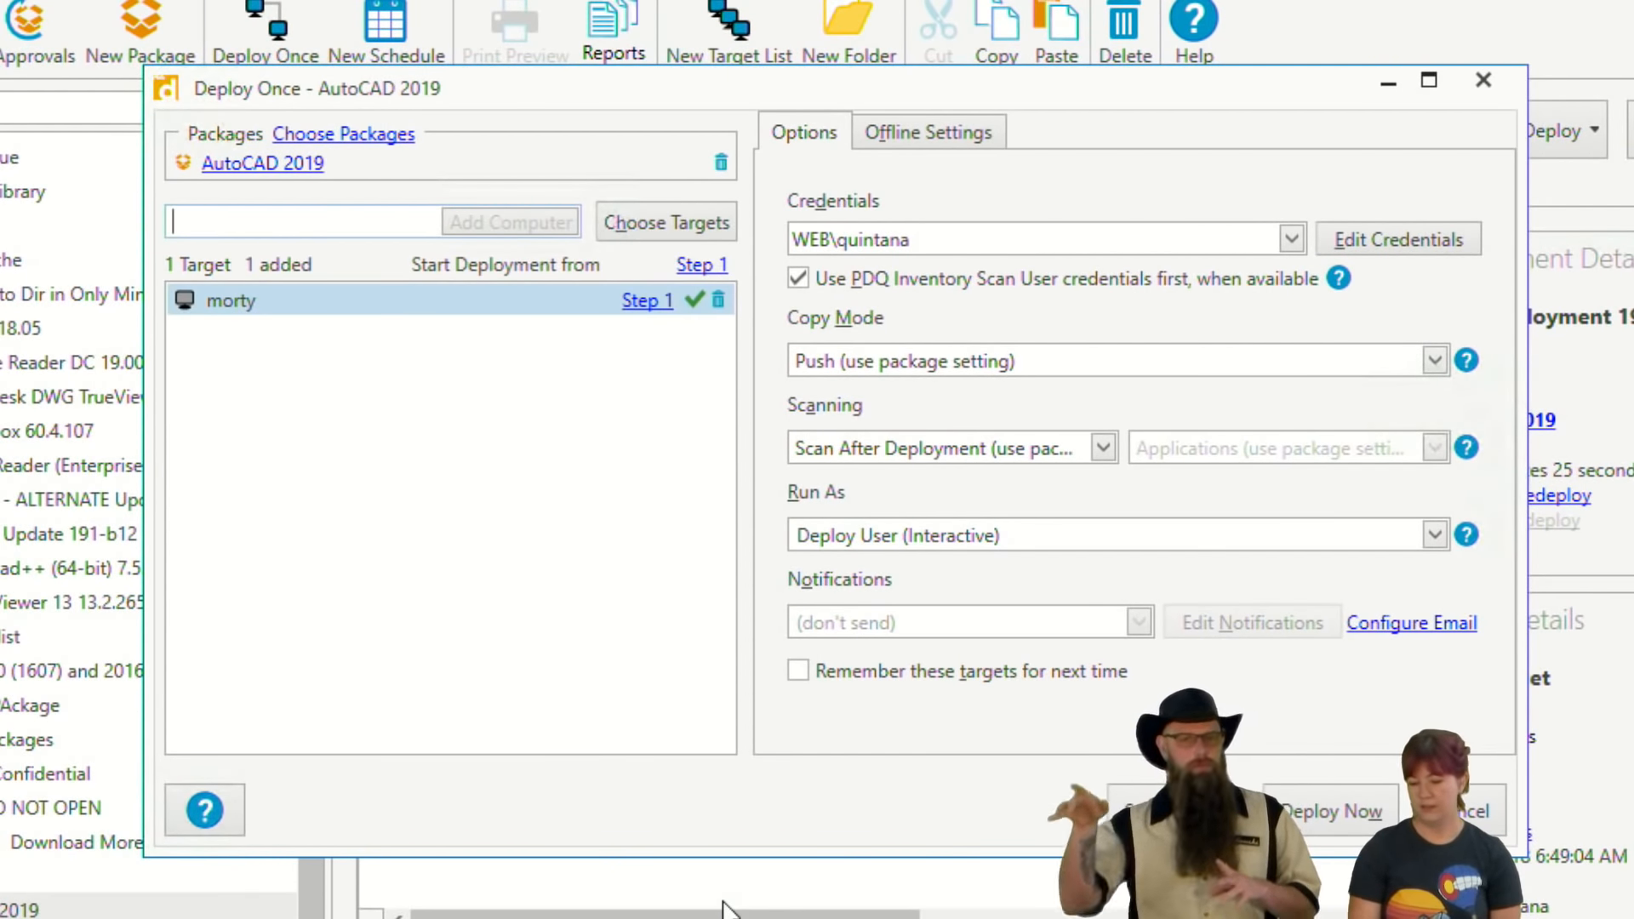
{"action": "key", "text": "alt+w"}
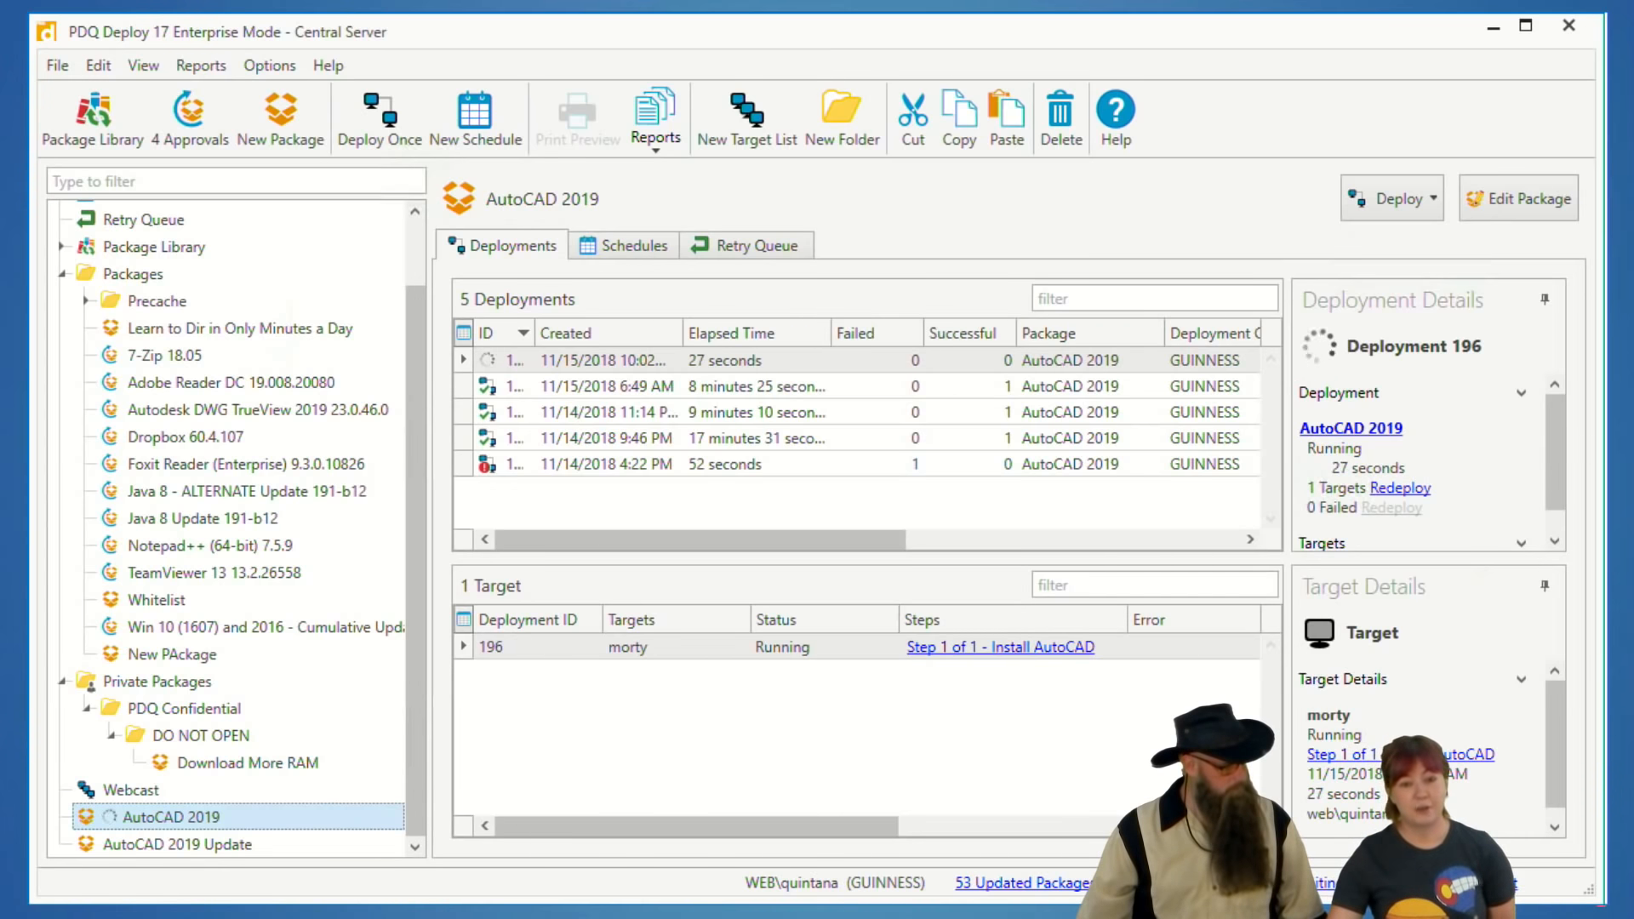
- Switch to the Autodesk AutoCAD 2019 deployment wizard and advance past the AC2019 installation settings and the license agreement
{"action": "mouse_move", "coordinate": [666, 917]}
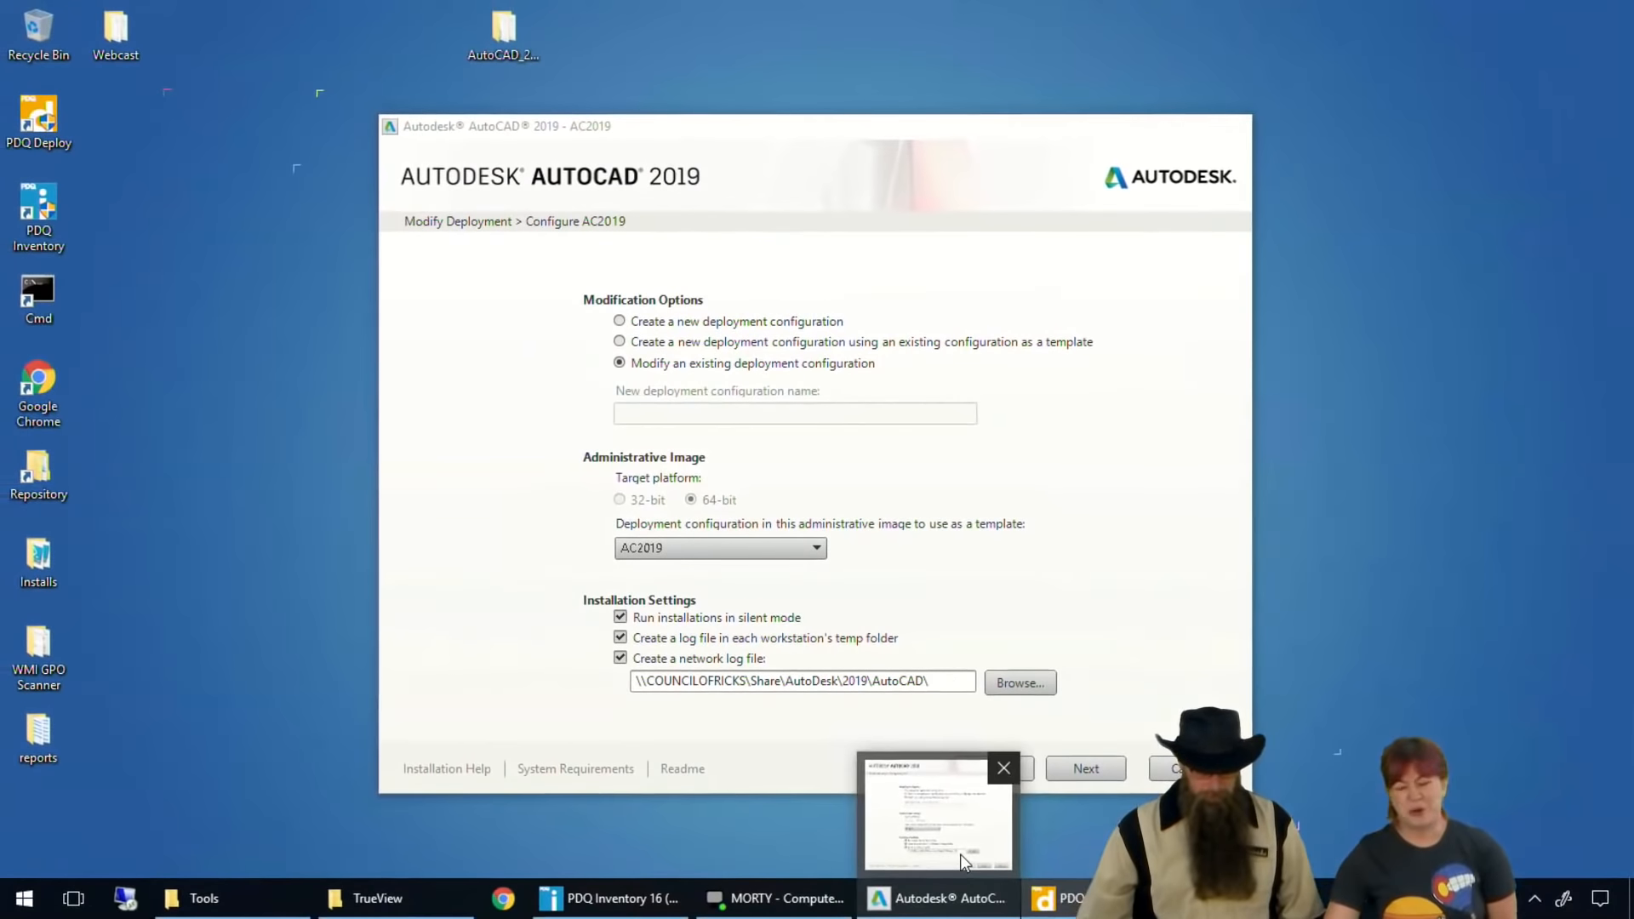
{"action": "left_click", "coordinate": [991, 888]}
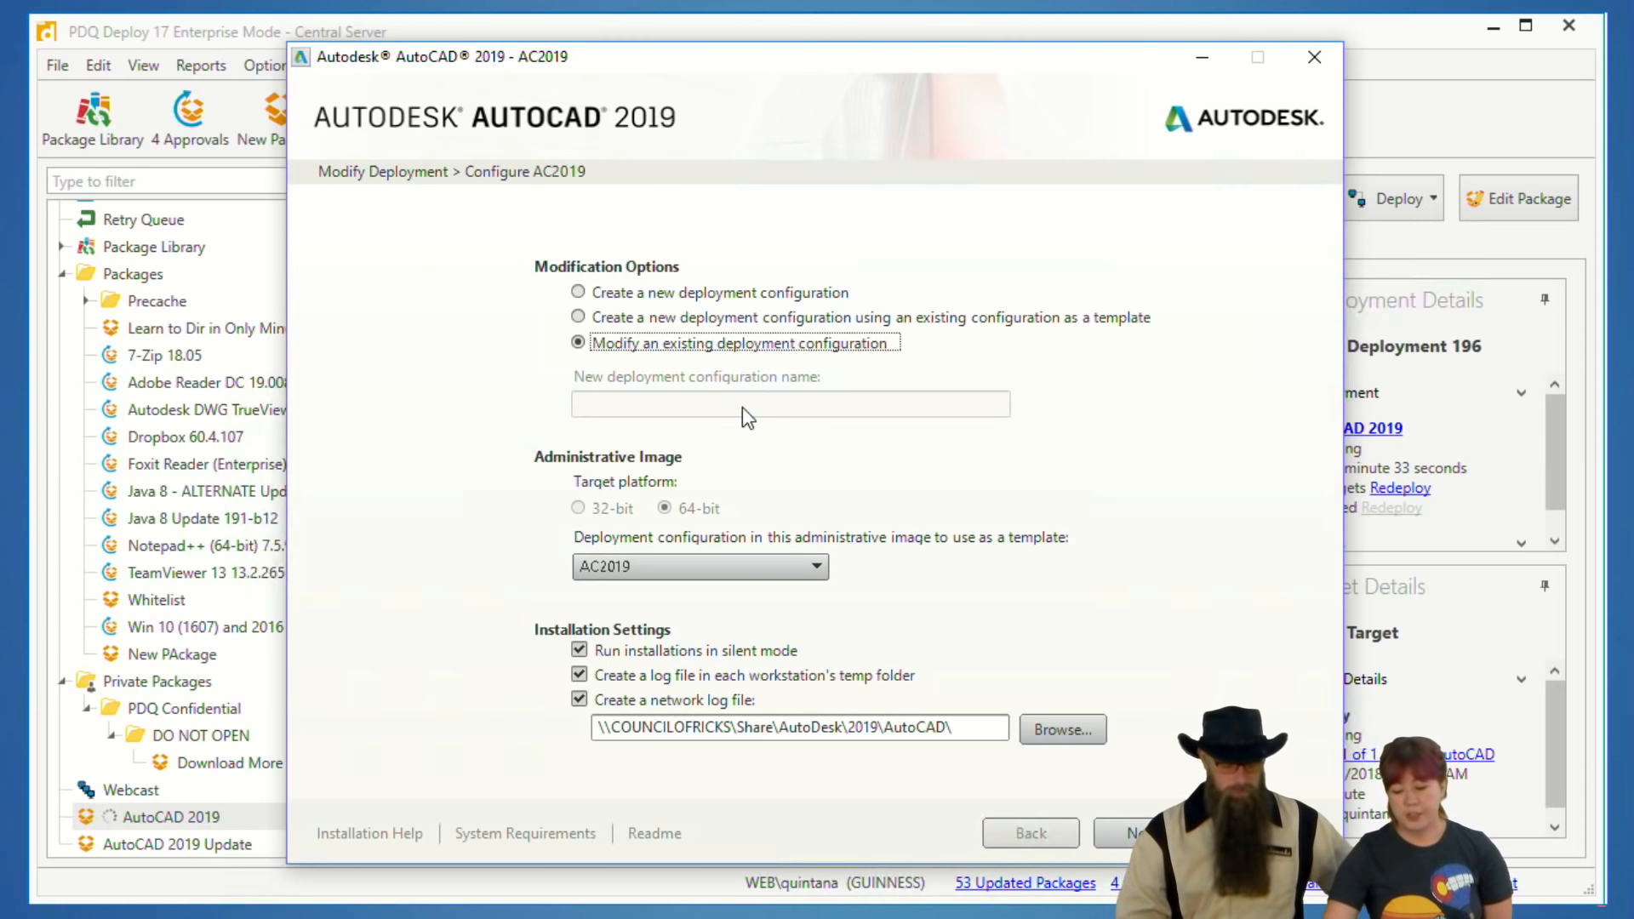
{"action": "left_click_drag", "start_coordinate": [962, 737], "coordinate": [534, 772]}
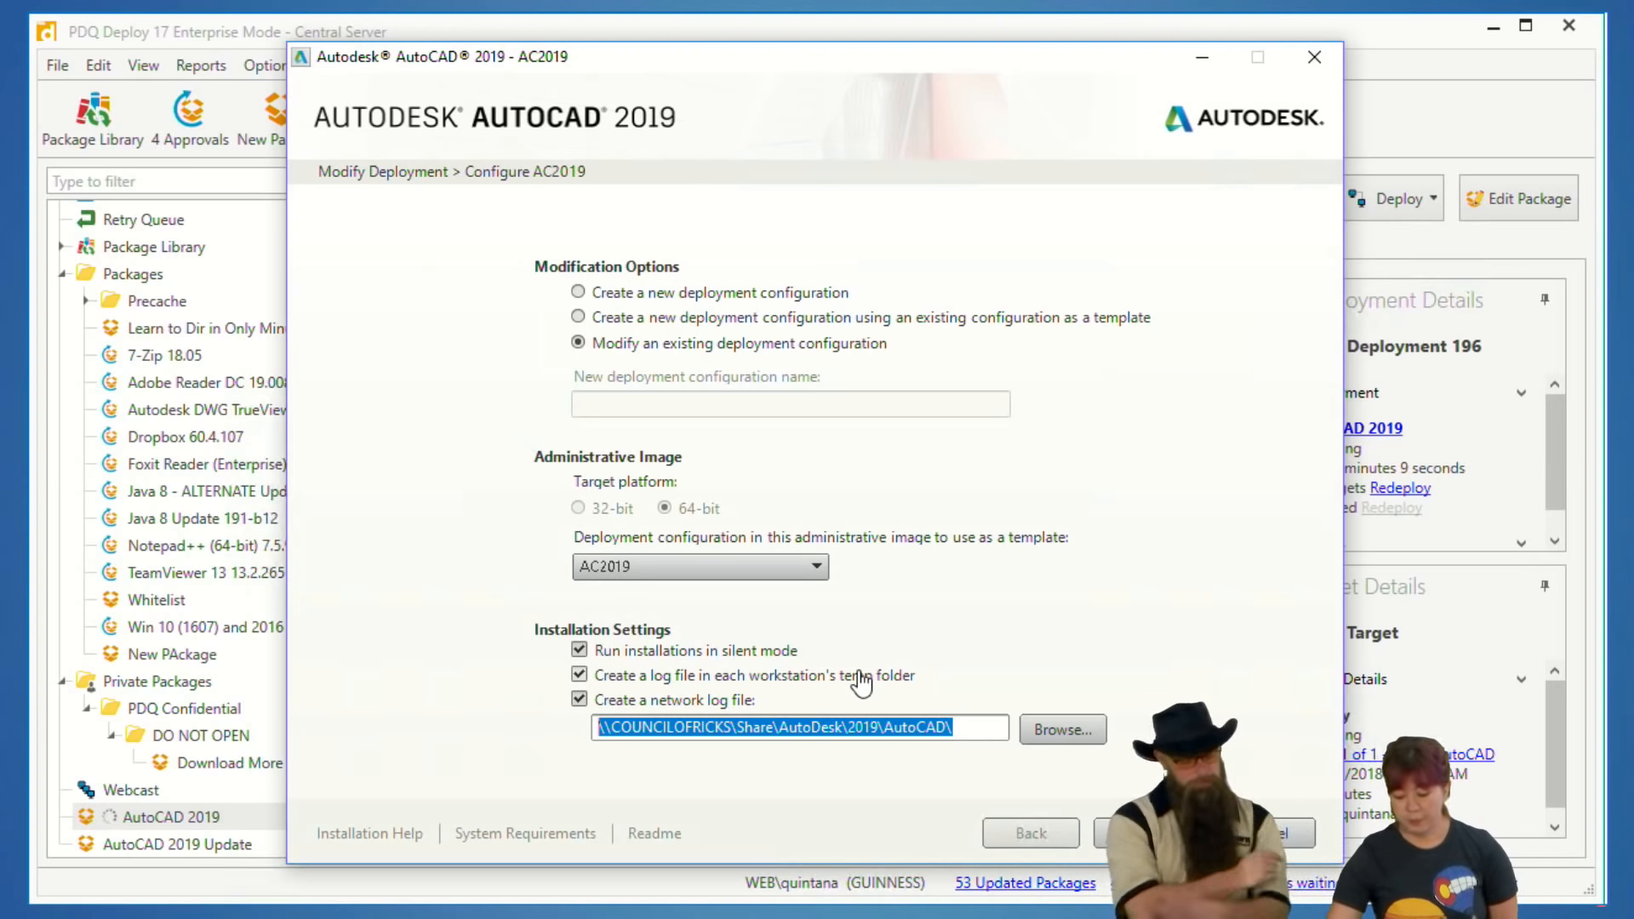
{"action": "mouse_move", "coordinate": [560, 634]}
{"action": "left_mouse_down"}
{"action": "mouse_move", "coordinate": [677, 662]}
{"action": "mouse_move", "coordinate": [640, 629]}
{"action": "mouse_move", "coordinate": [568, 623]}
{"action": "left_mouse_up"}
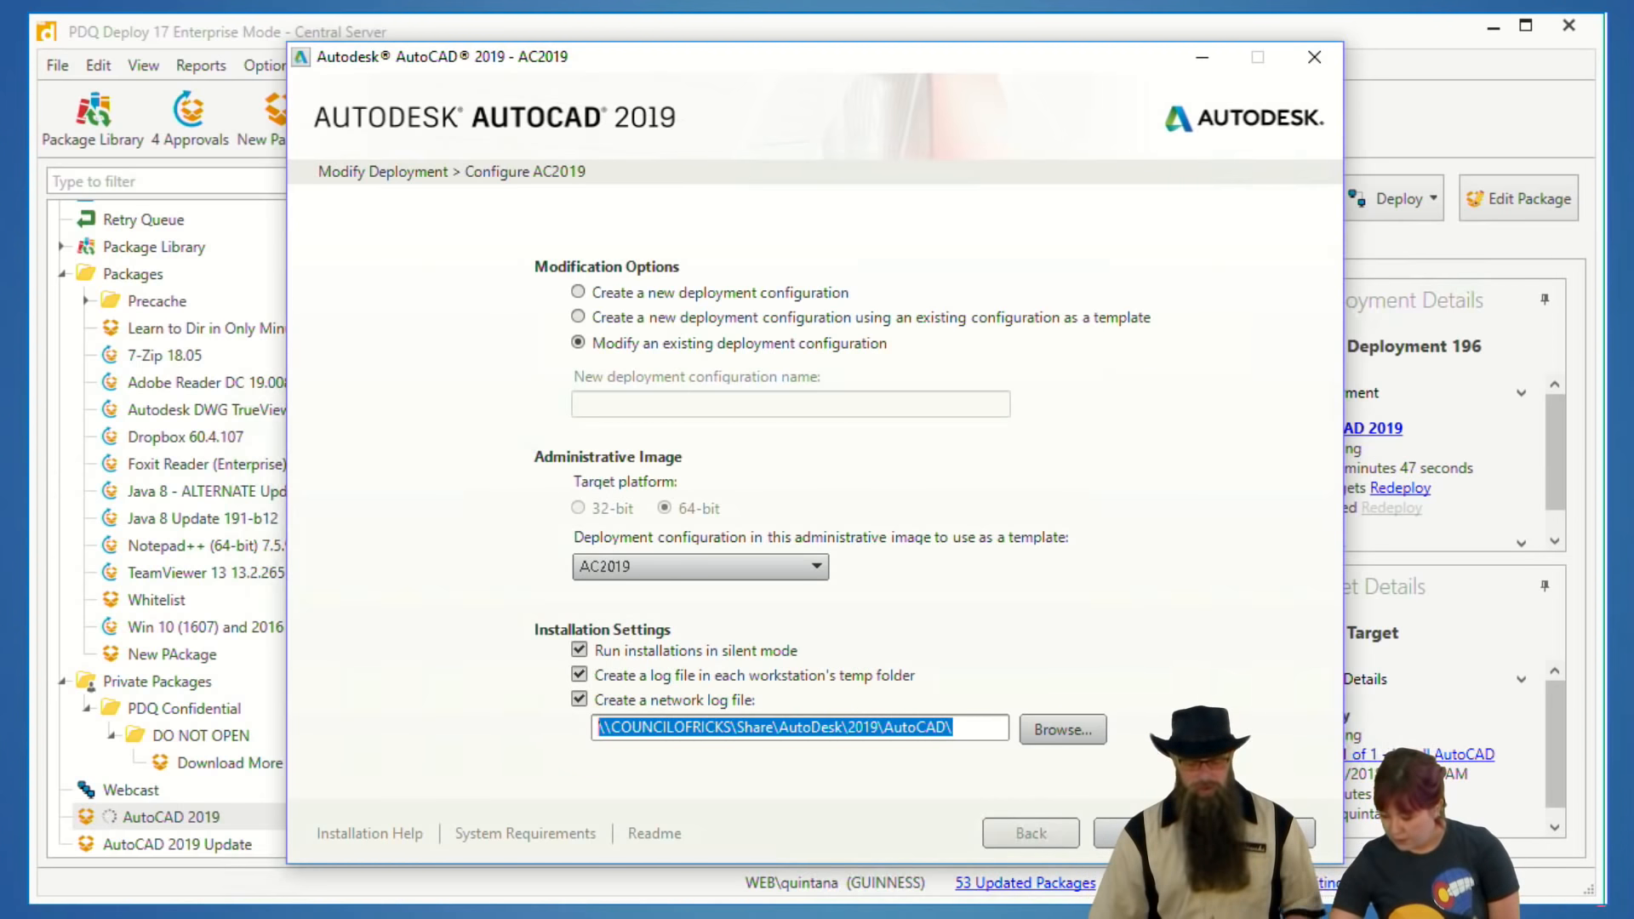
{"action": "left_click", "coordinate": [985, 729]}
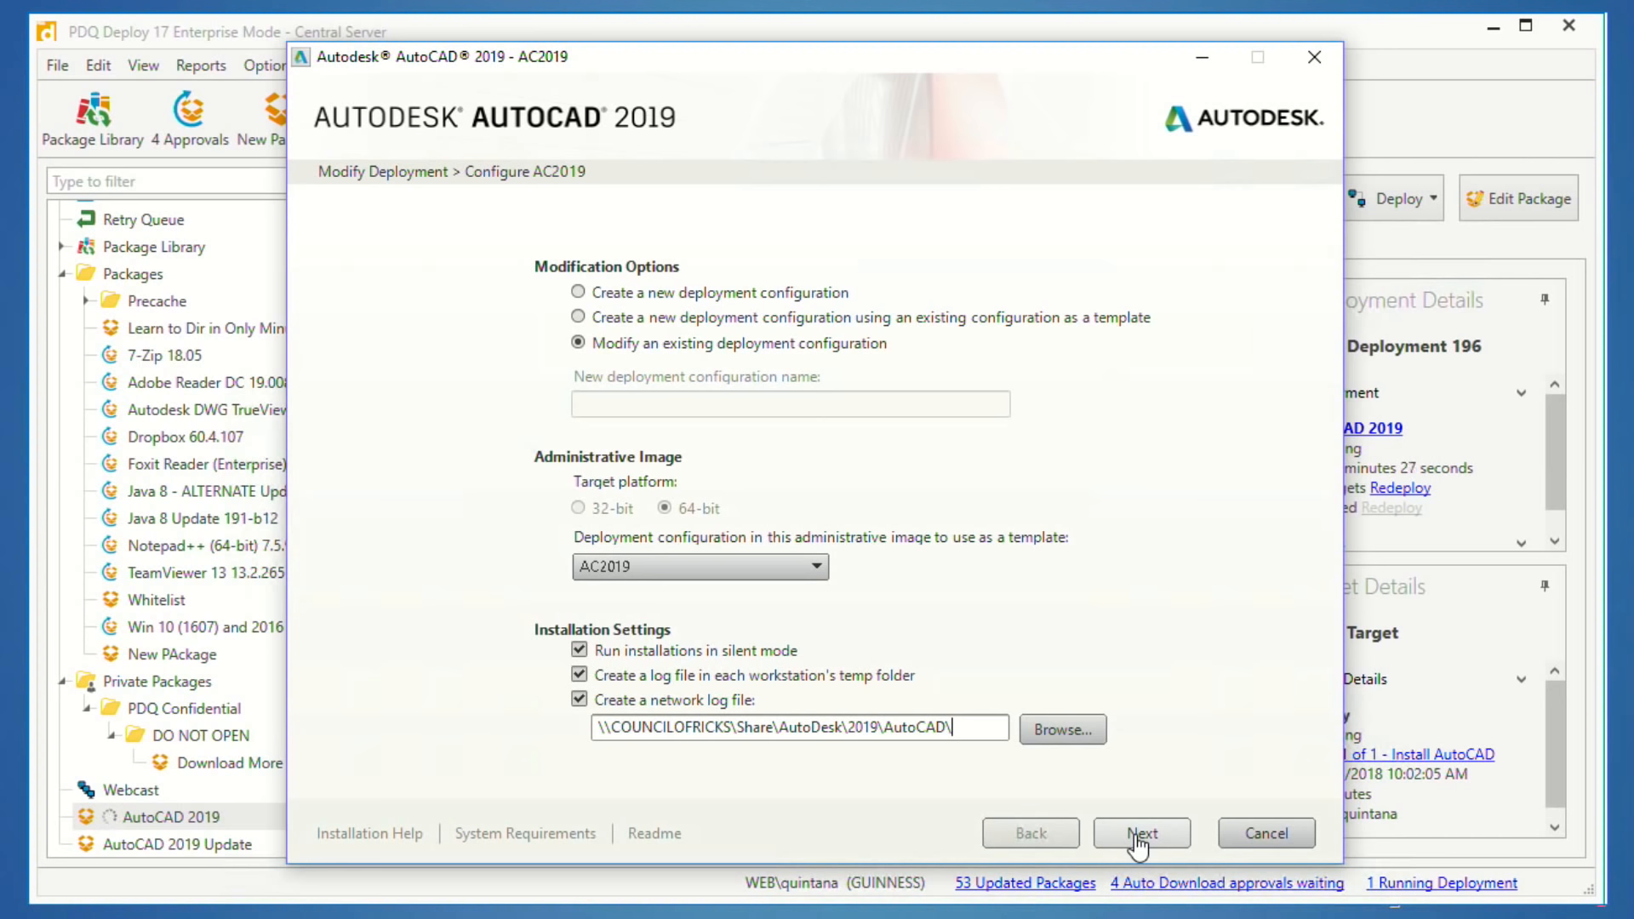
{"action": "left_click", "coordinate": [1137, 843]}
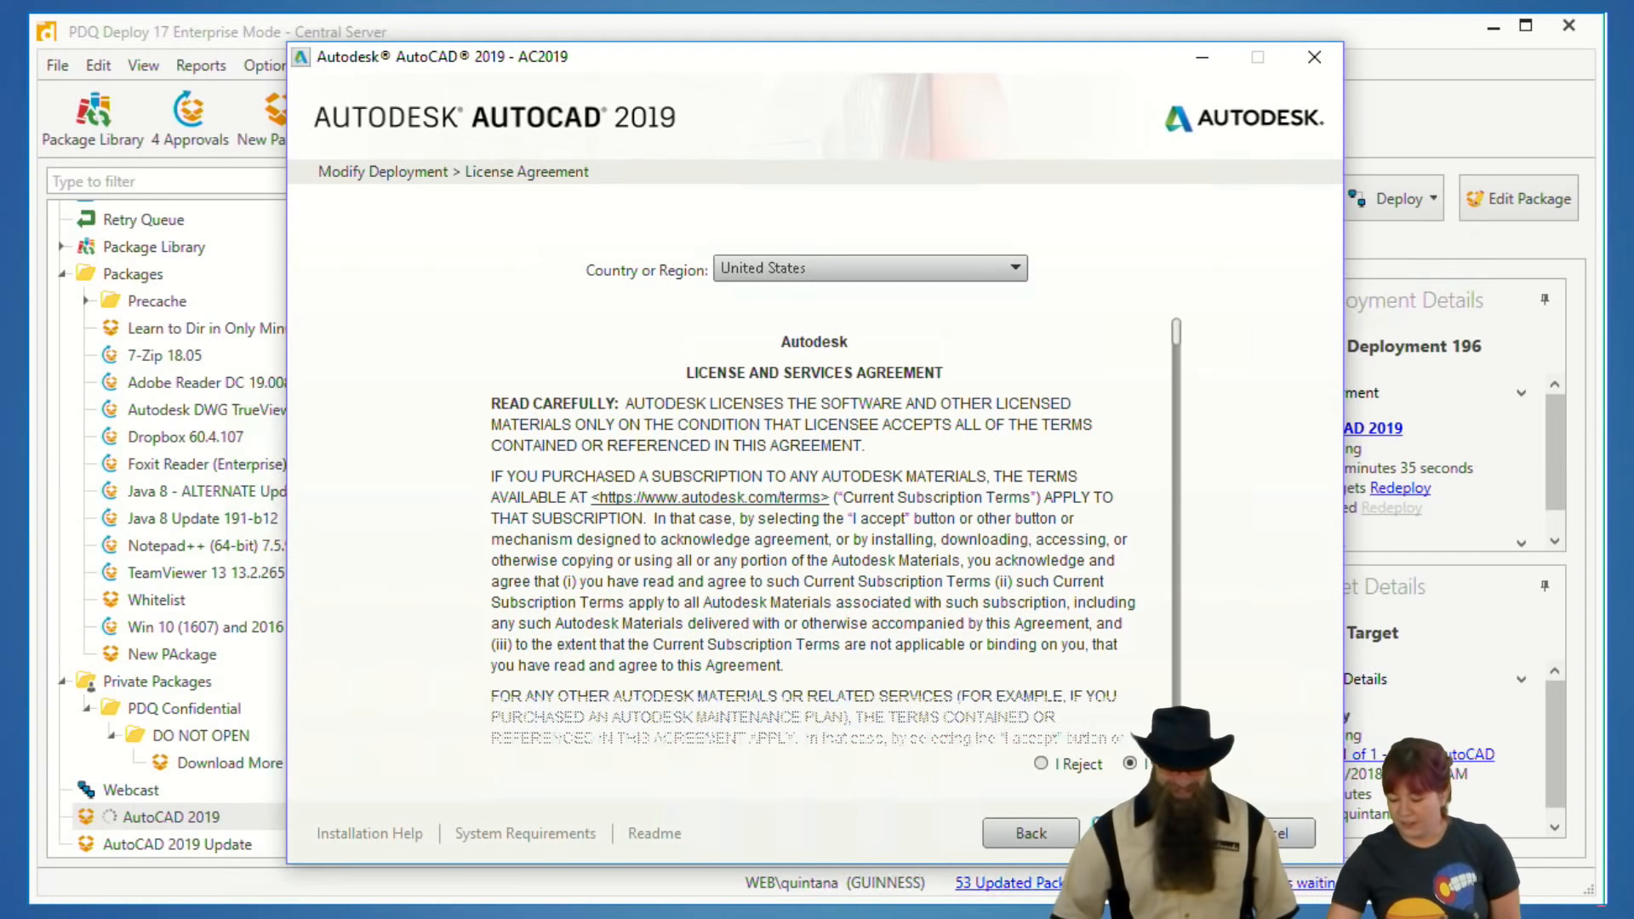
{"action": "left_click", "coordinate": [1129, 843]}
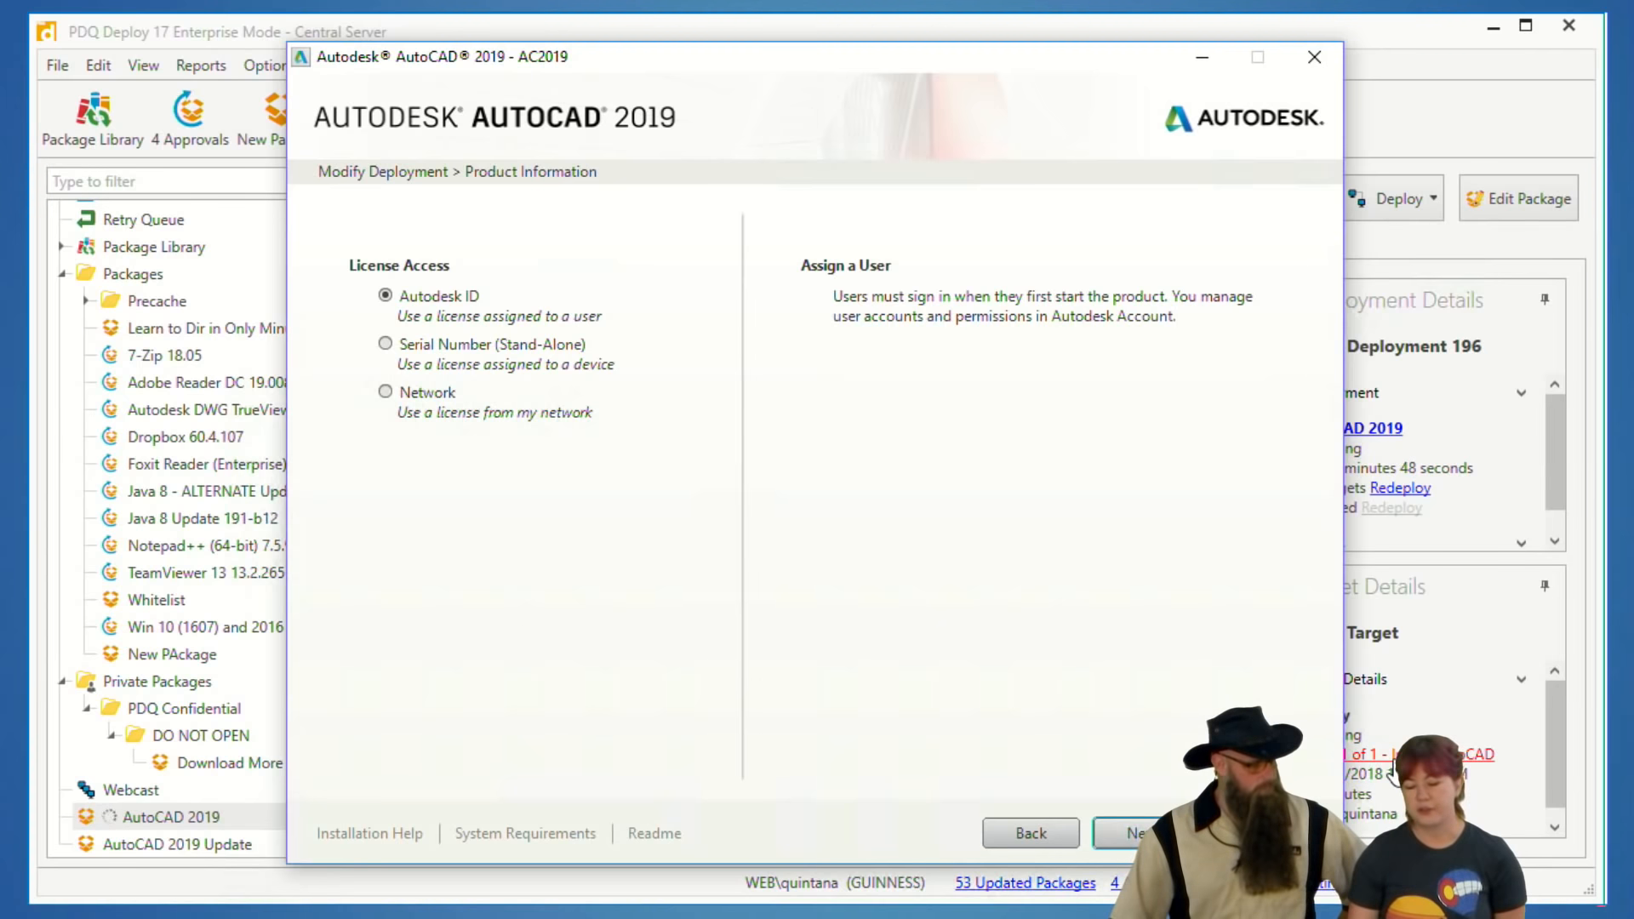
- Preview the Serial Number and Network license options, reselect Autodesk ID as the license access, and continue
{"action": "left_click", "coordinate": [384, 344]}
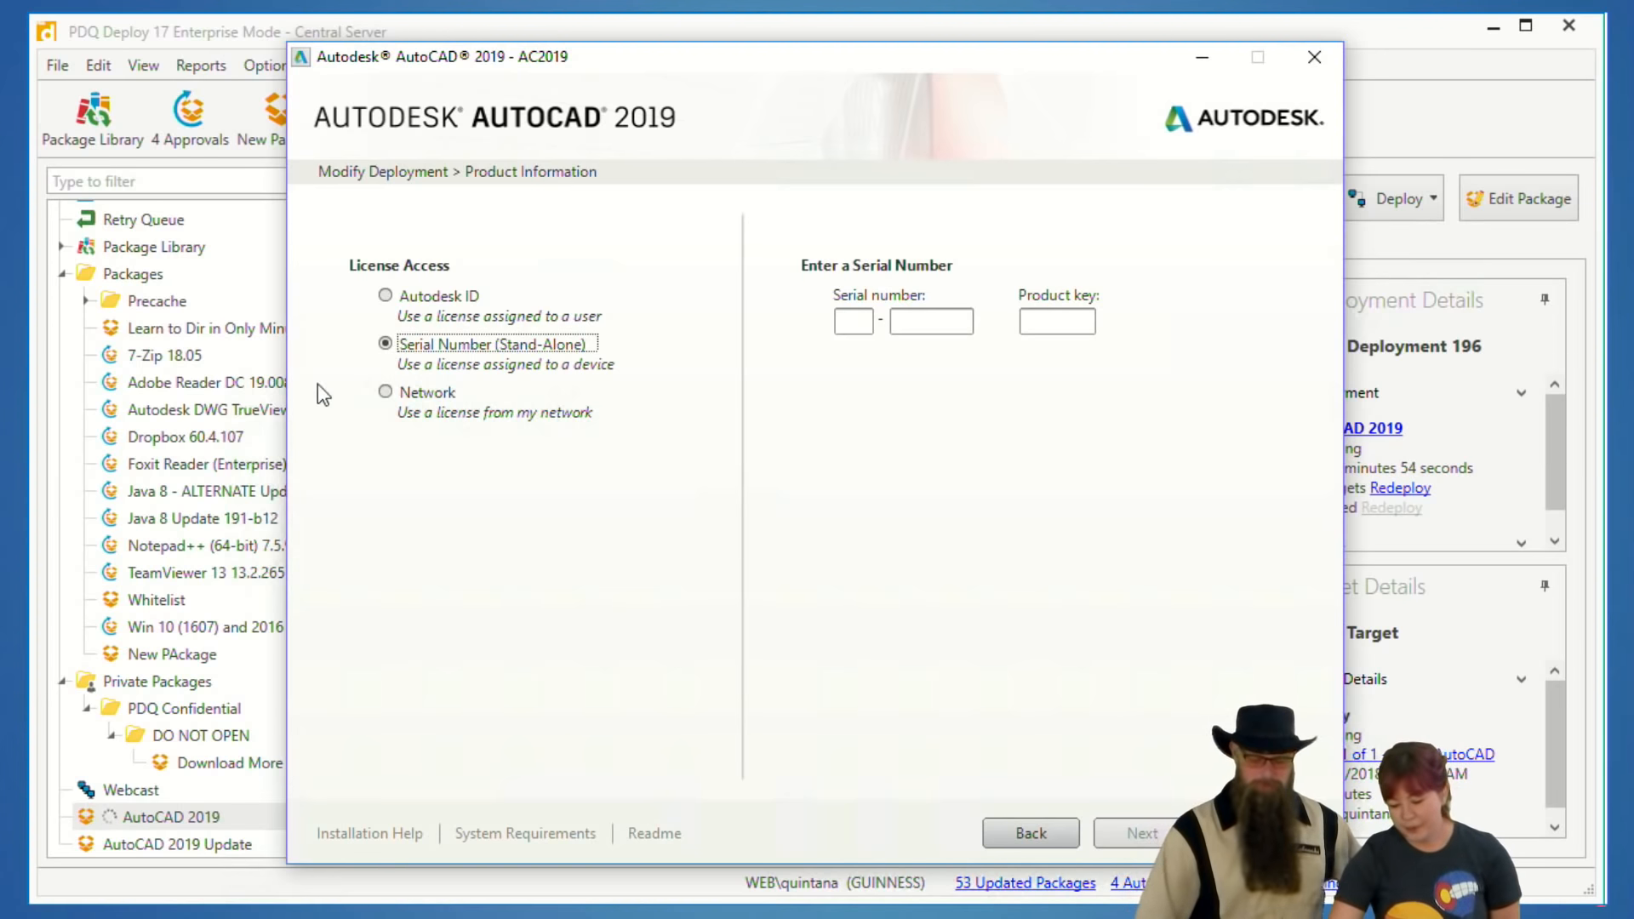
{"action": "left_click", "coordinate": [410, 400]}
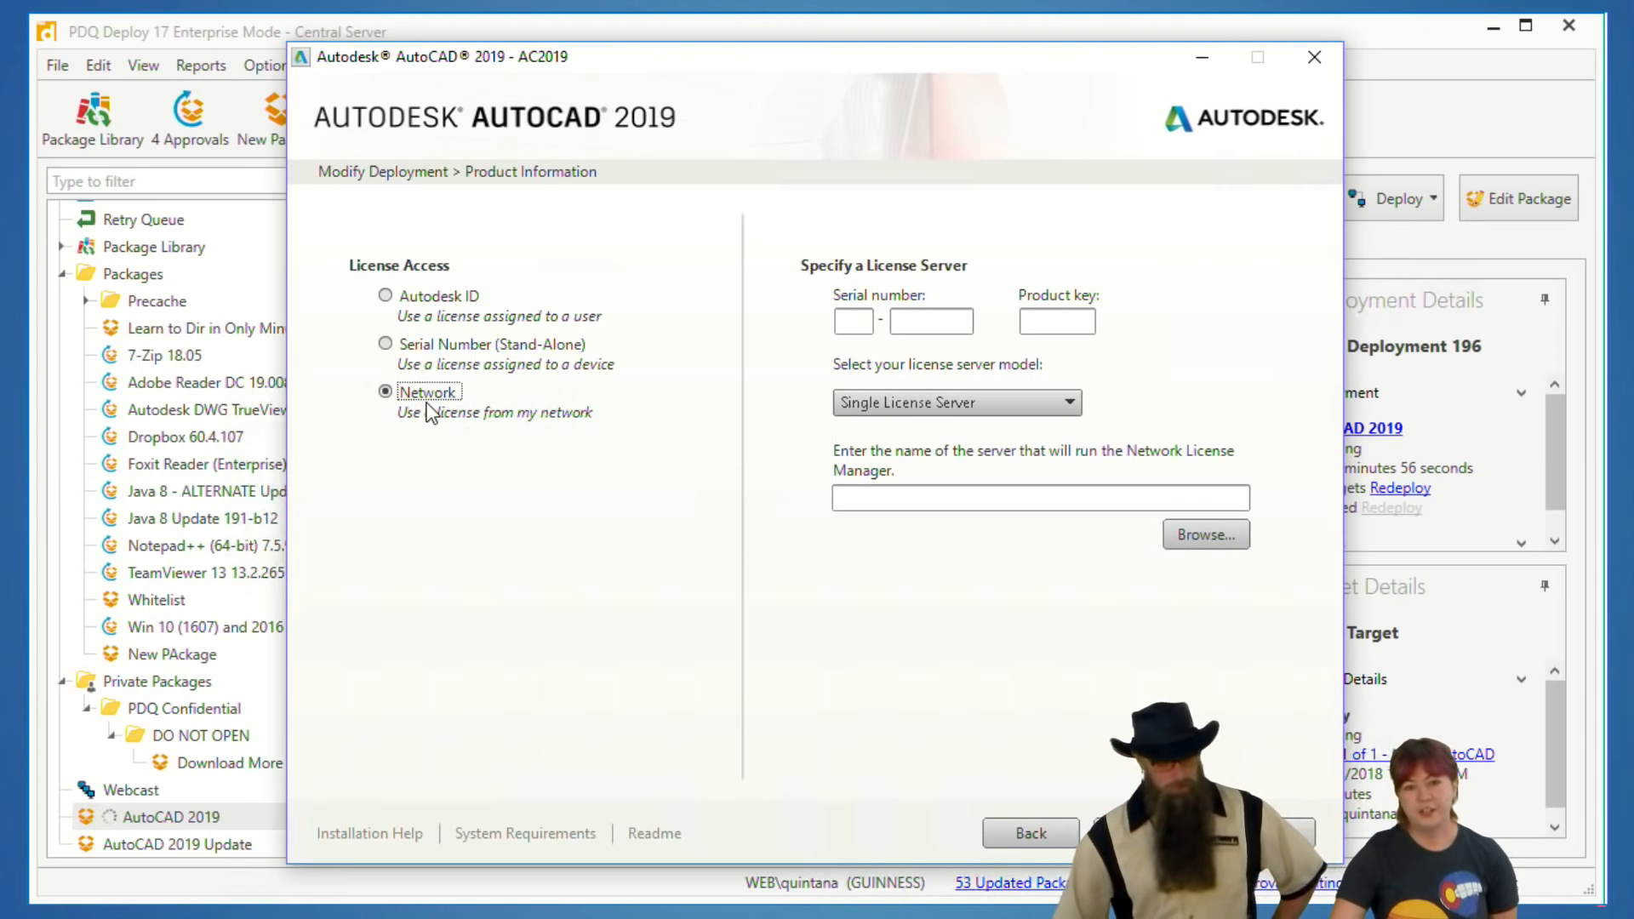
{"action": "left_click", "coordinate": [404, 300]}
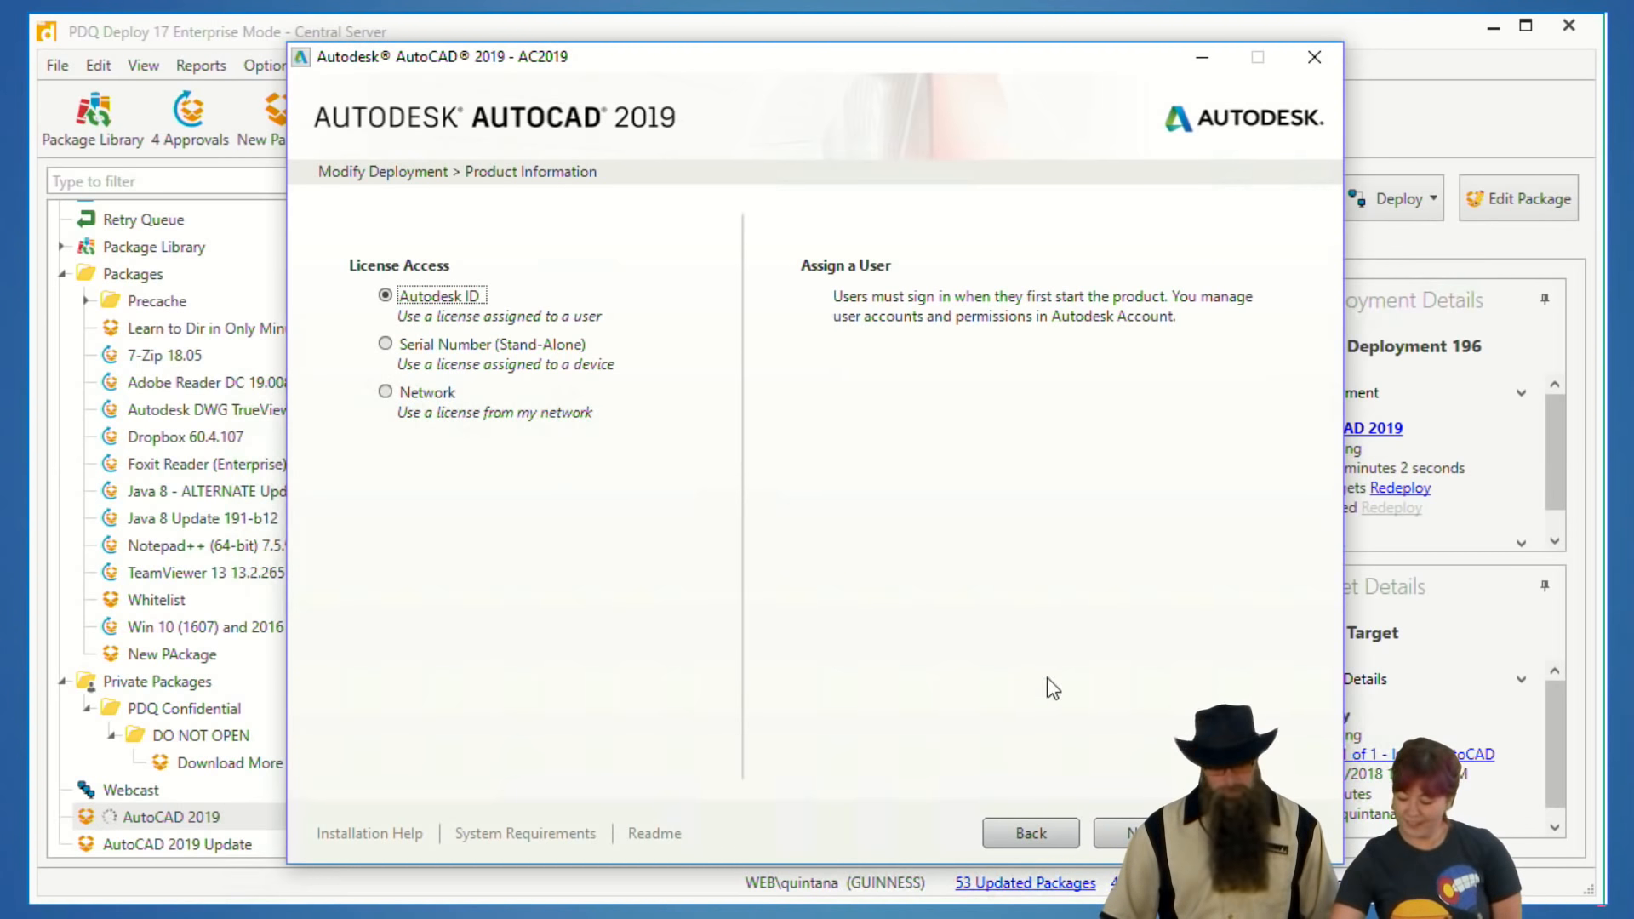
{"action": "left_click", "coordinate": [1132, 833]}
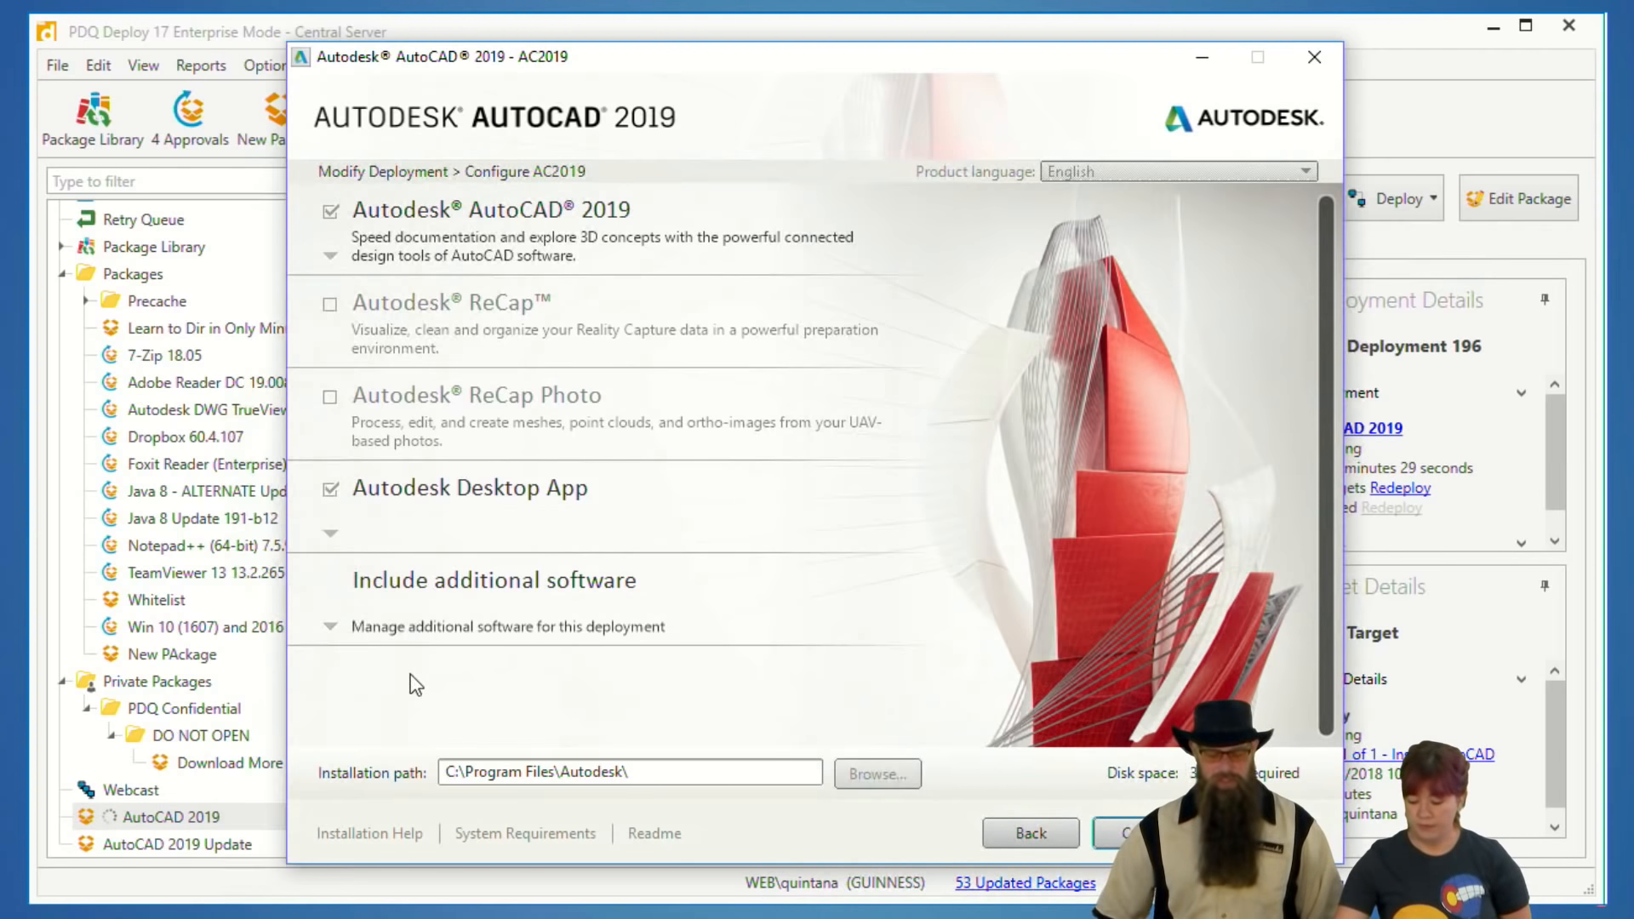
- Look at the additional software section, return to the product list, and start creating the AC2019 deployment
{"action": "left_click", "coordinate": [345, 629]}
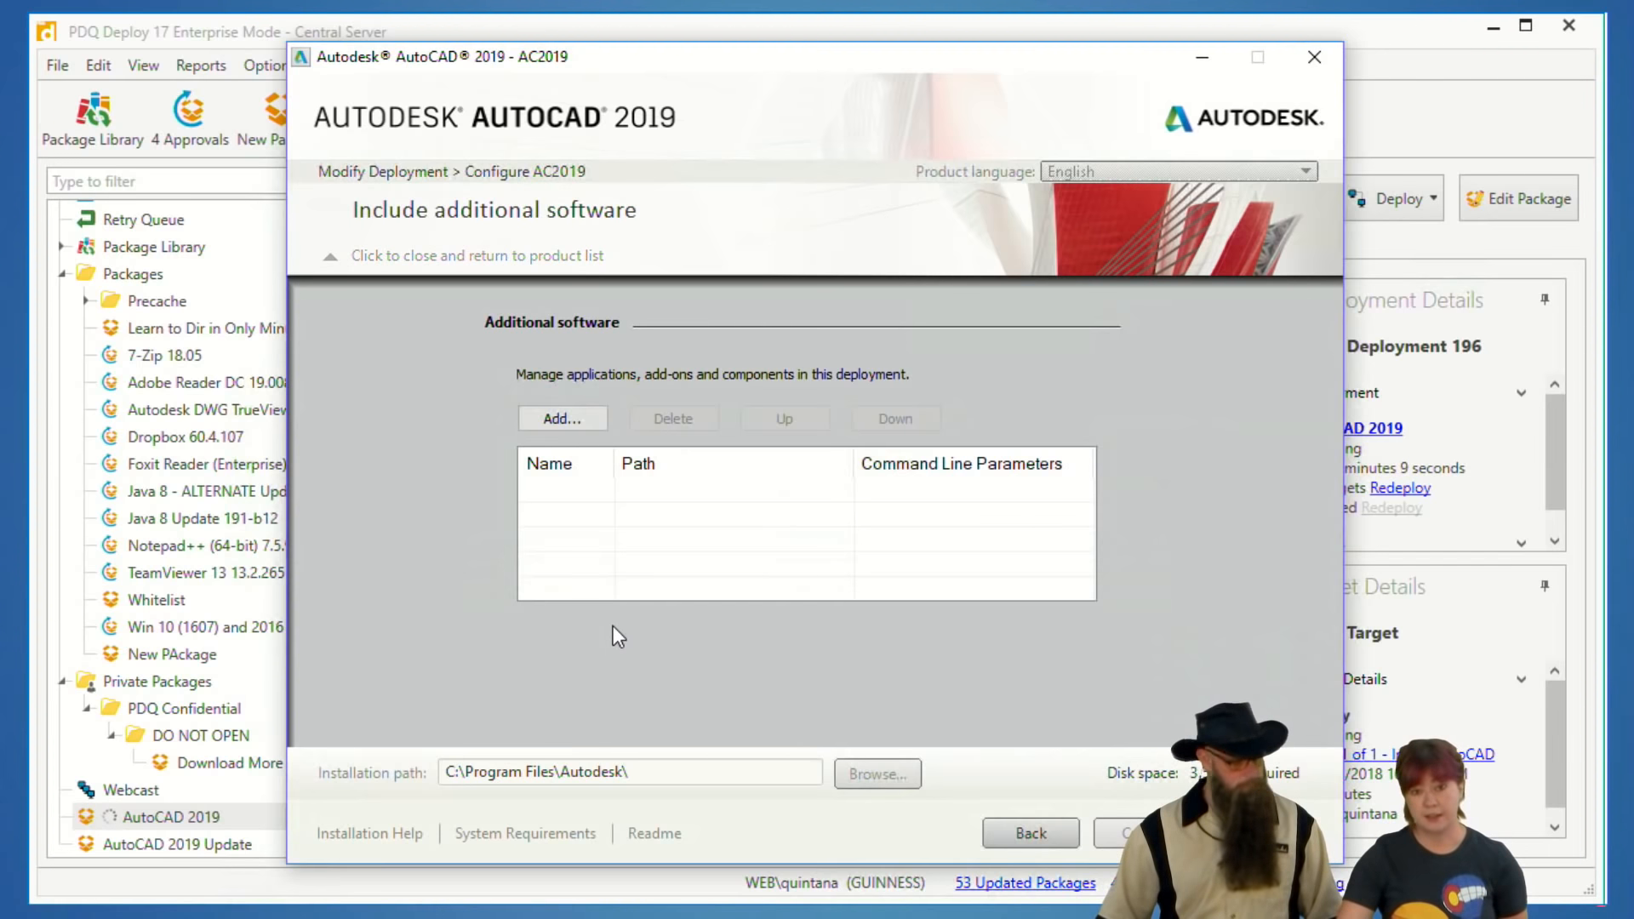
{"action": "left_click", "coordinate": [365, 259]}
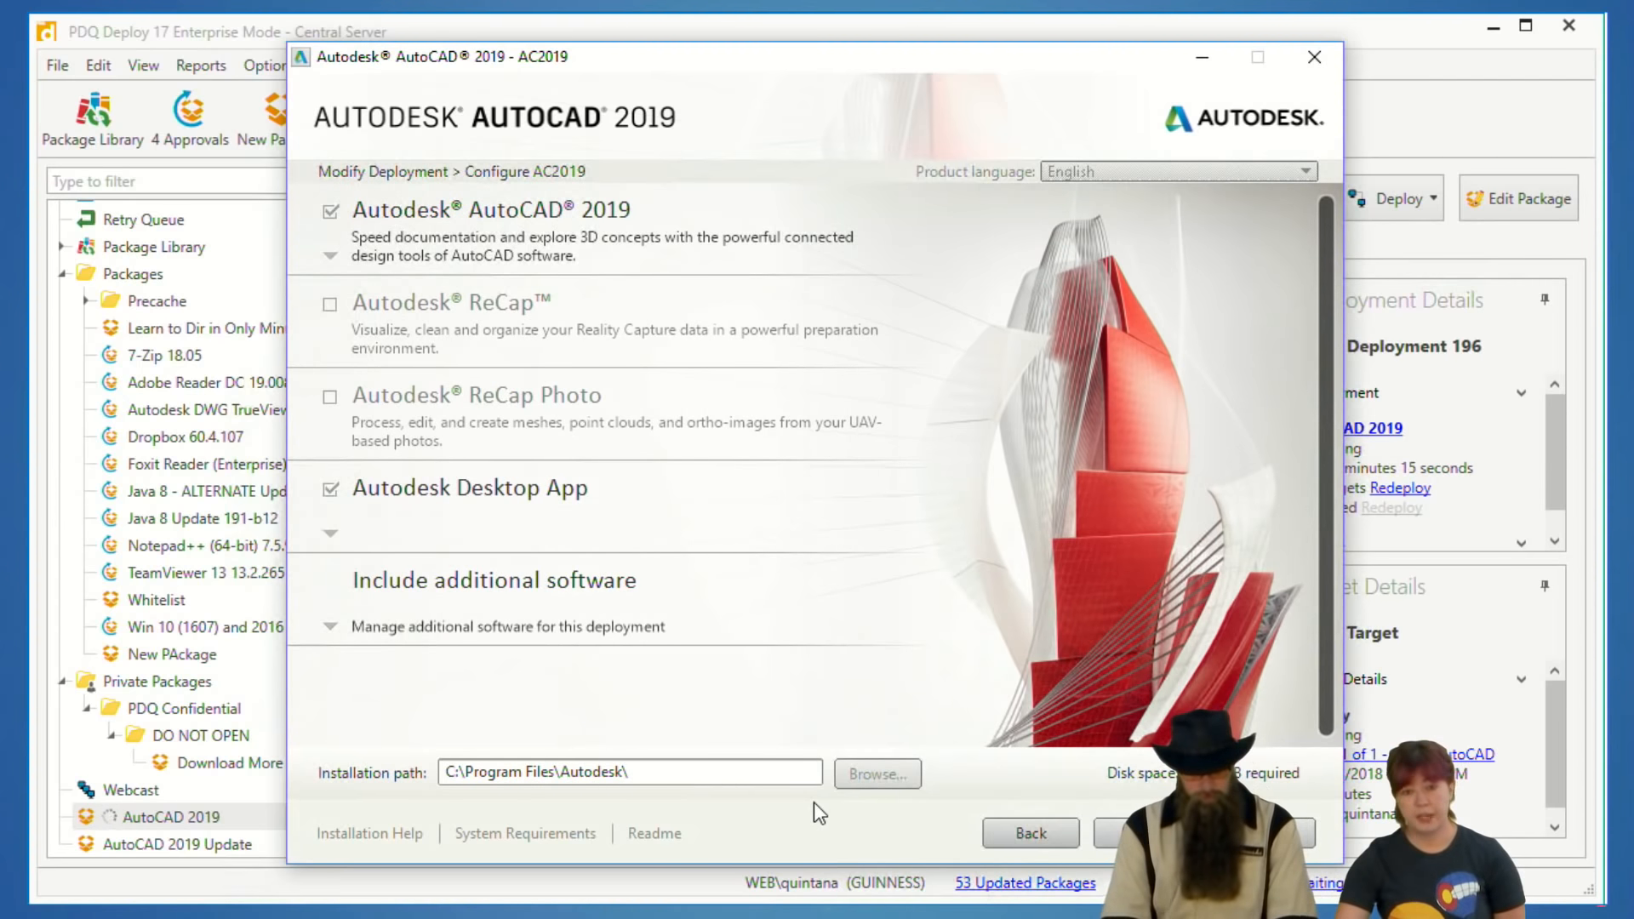
{"action": "left_click", "coordinate": [1142, 833]}
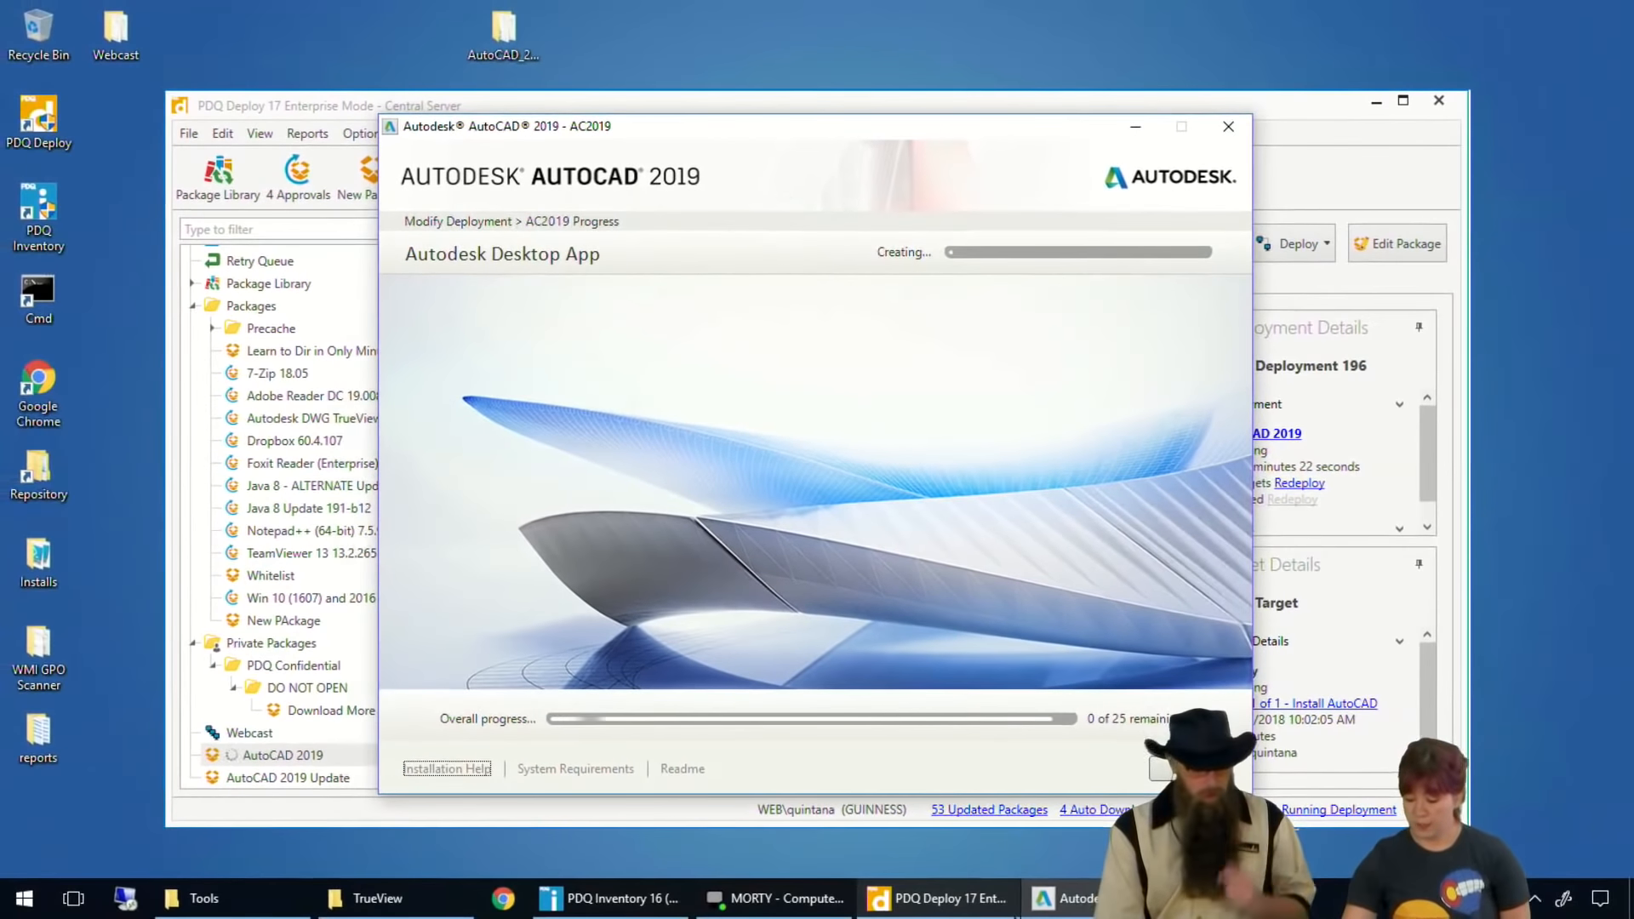
- Switch to PDQ Deploy's AutoCAD 2019 package, and open the AutoDesk\2019 folder on the councilofricks share in File Explorer
{"action": "mouse_move", "coordinate": [1015, 916]}
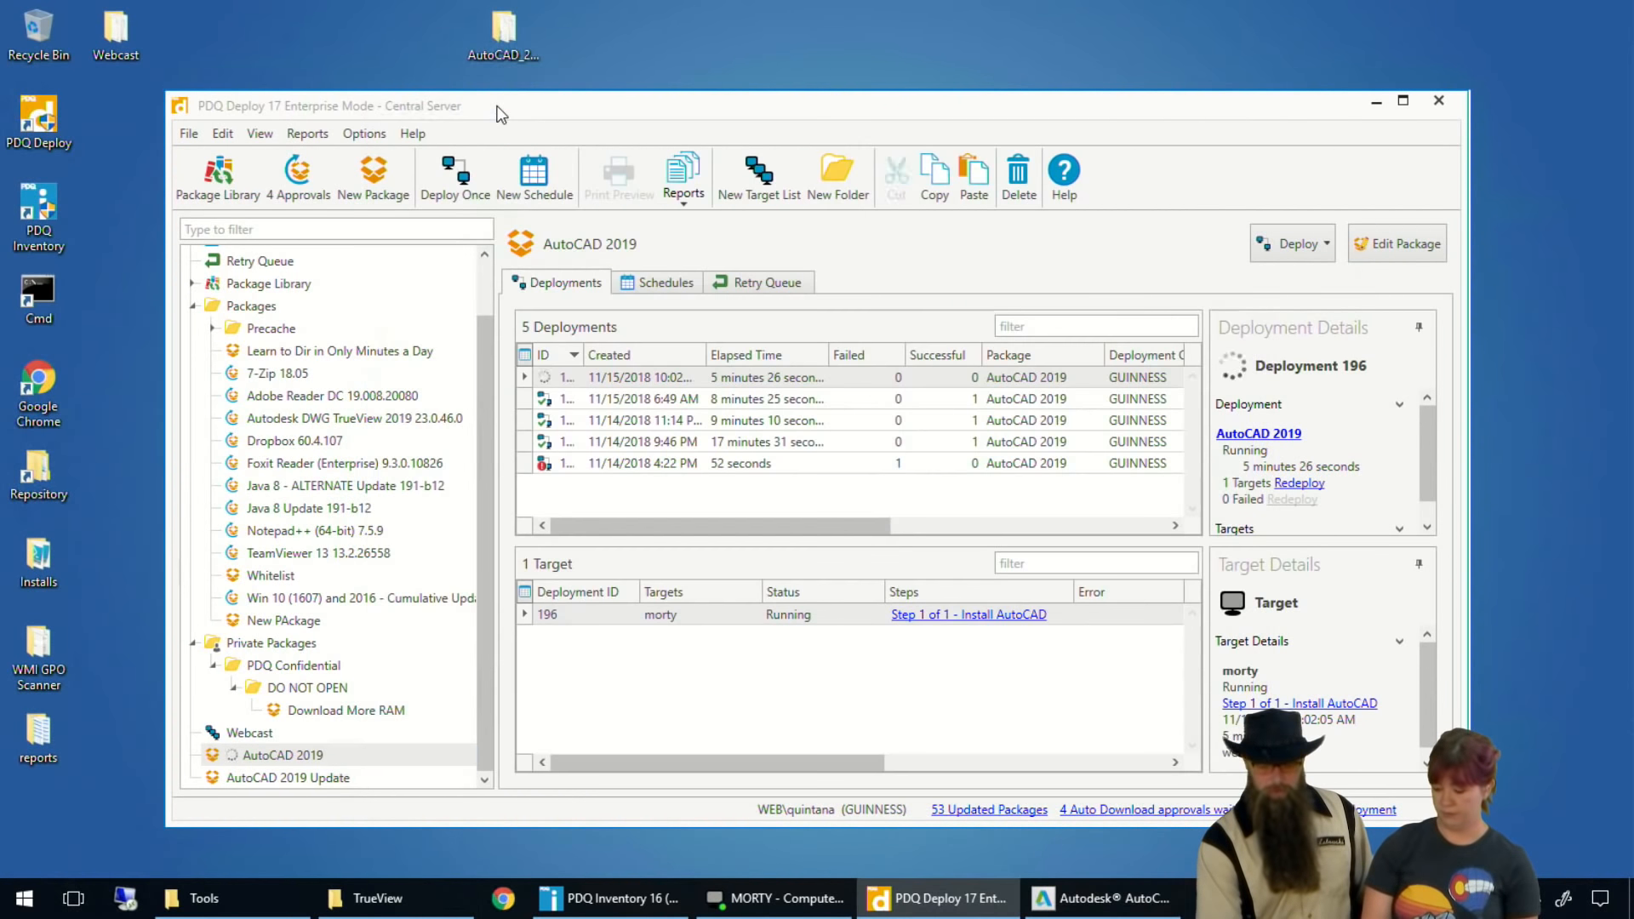
{"action": "left_click", "coordinate": [498, 110]}
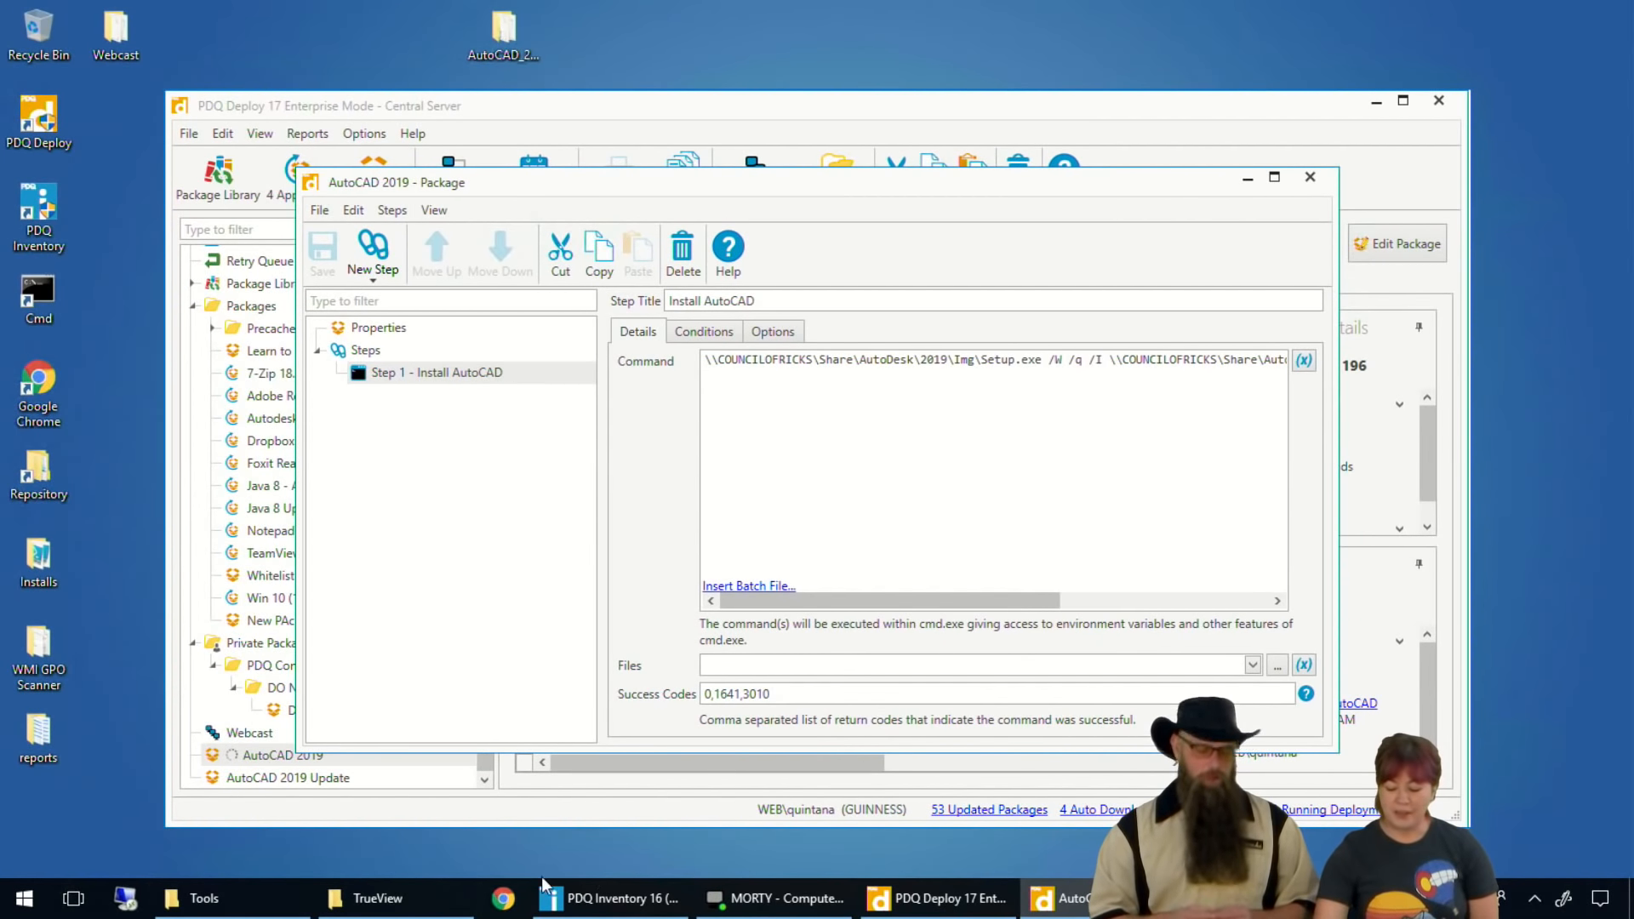
{"action": "mouse_move", "coordinate": [289, 914]}
{"action": "left_click", "coordinate": [421, 821]}
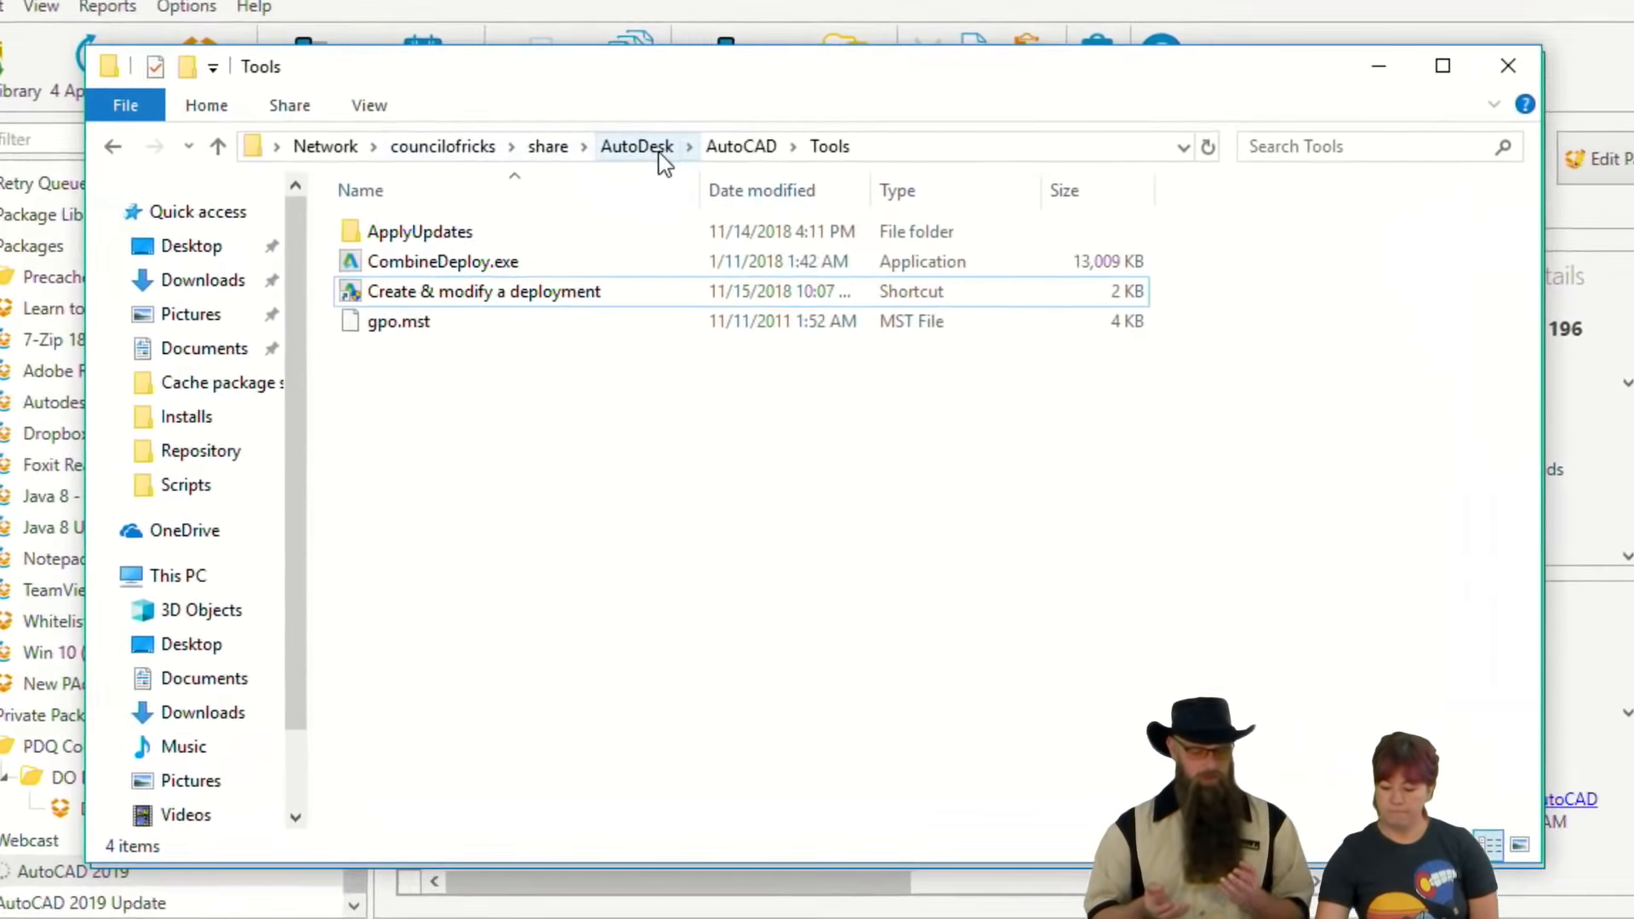
{"action": "left_click", "coordinate": [615, 138]}
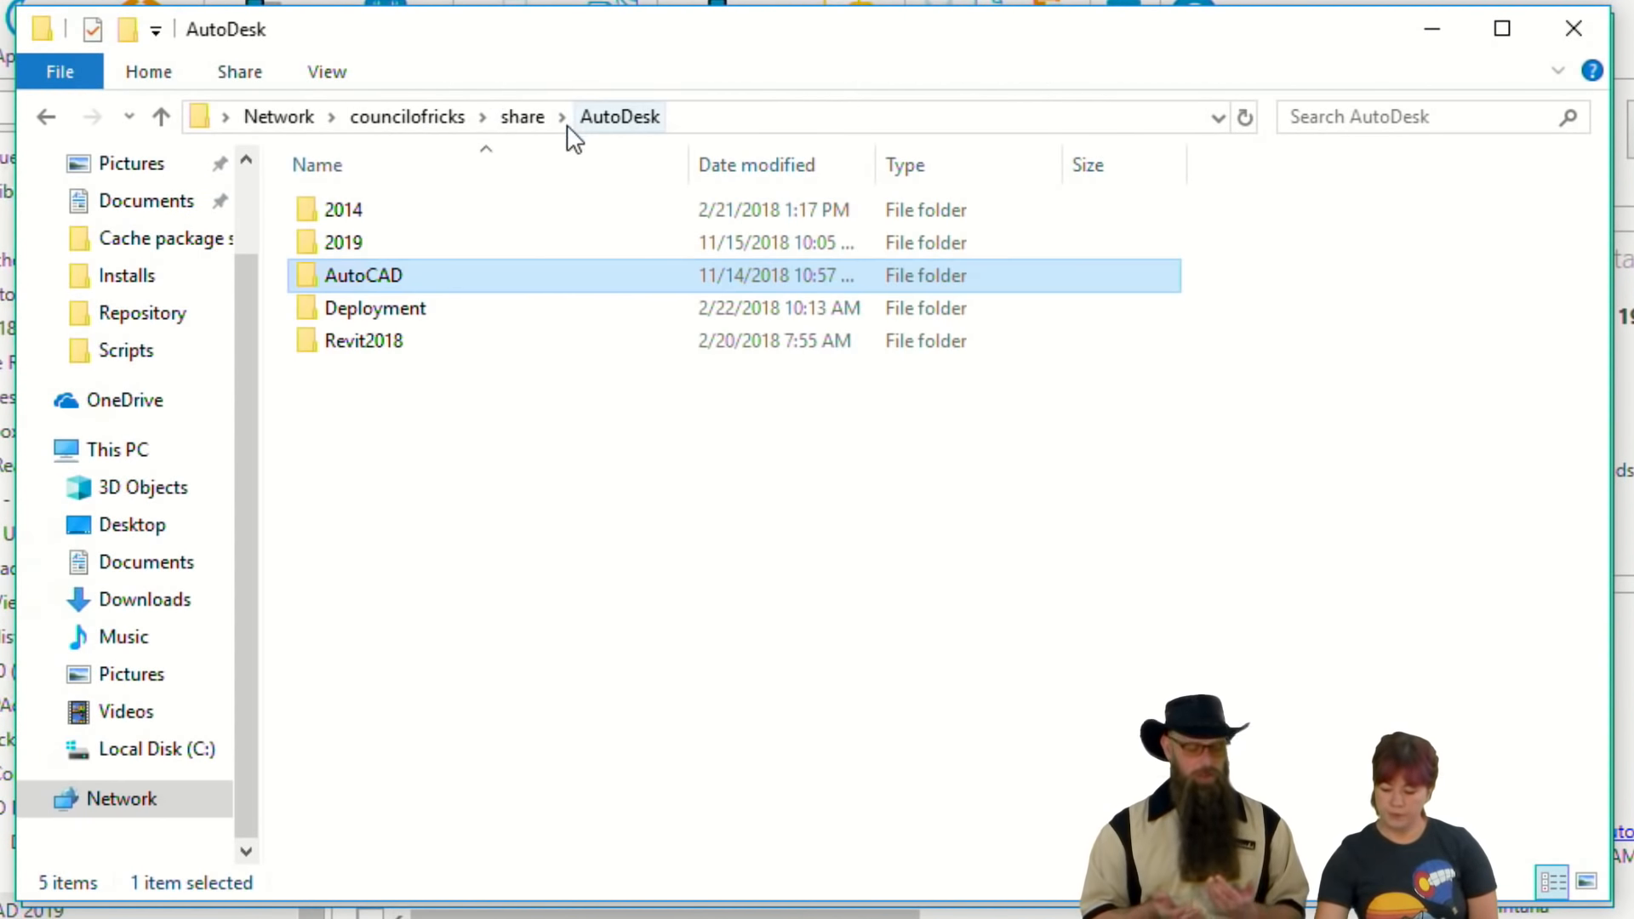
{"action": "double_click", "coordinate": [387, 247]}
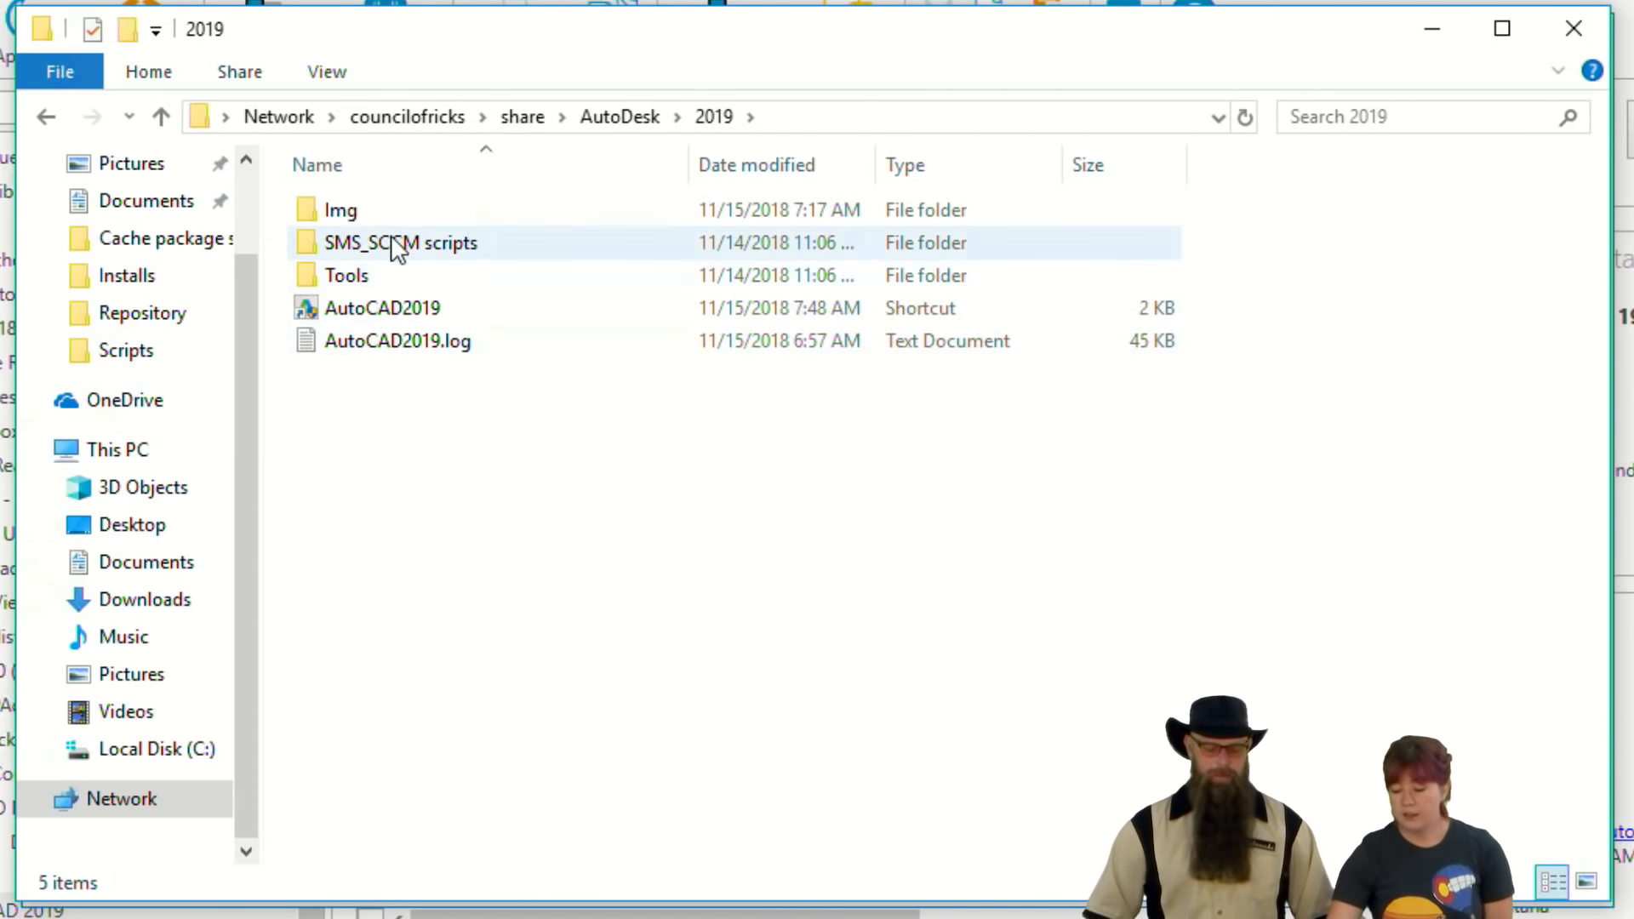
- Copy the full Target command line from the AutoCAD2019 shortcut's properties
{"action": "left_click", "coordinate": [371, 308]}
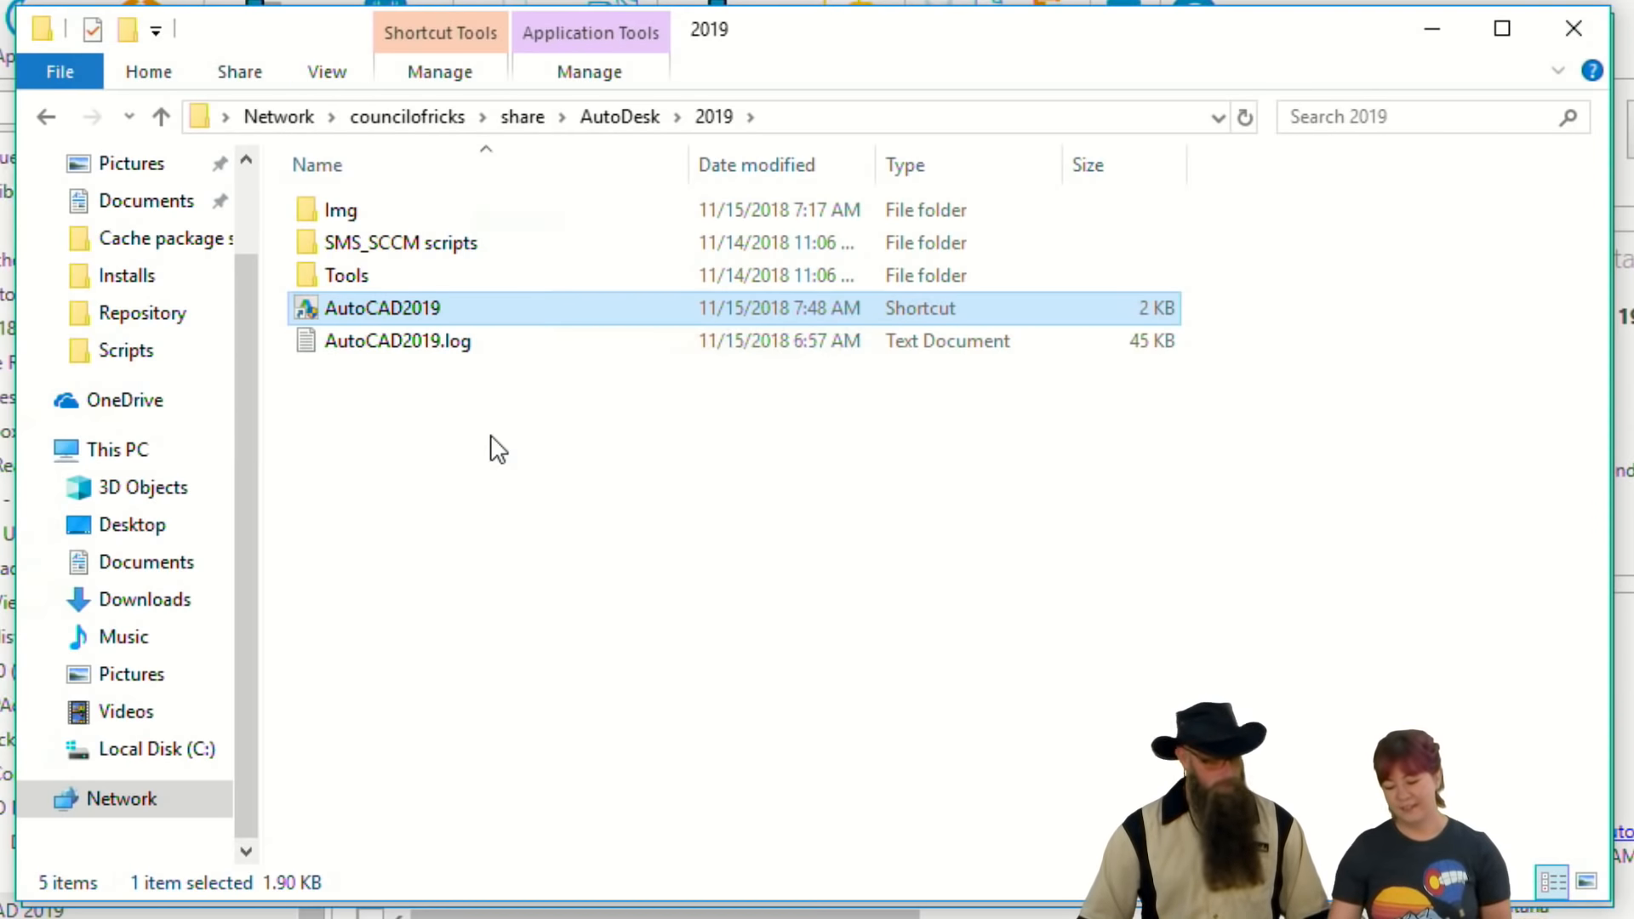
{"action": "right_click", "coordinate": [436, 315]}
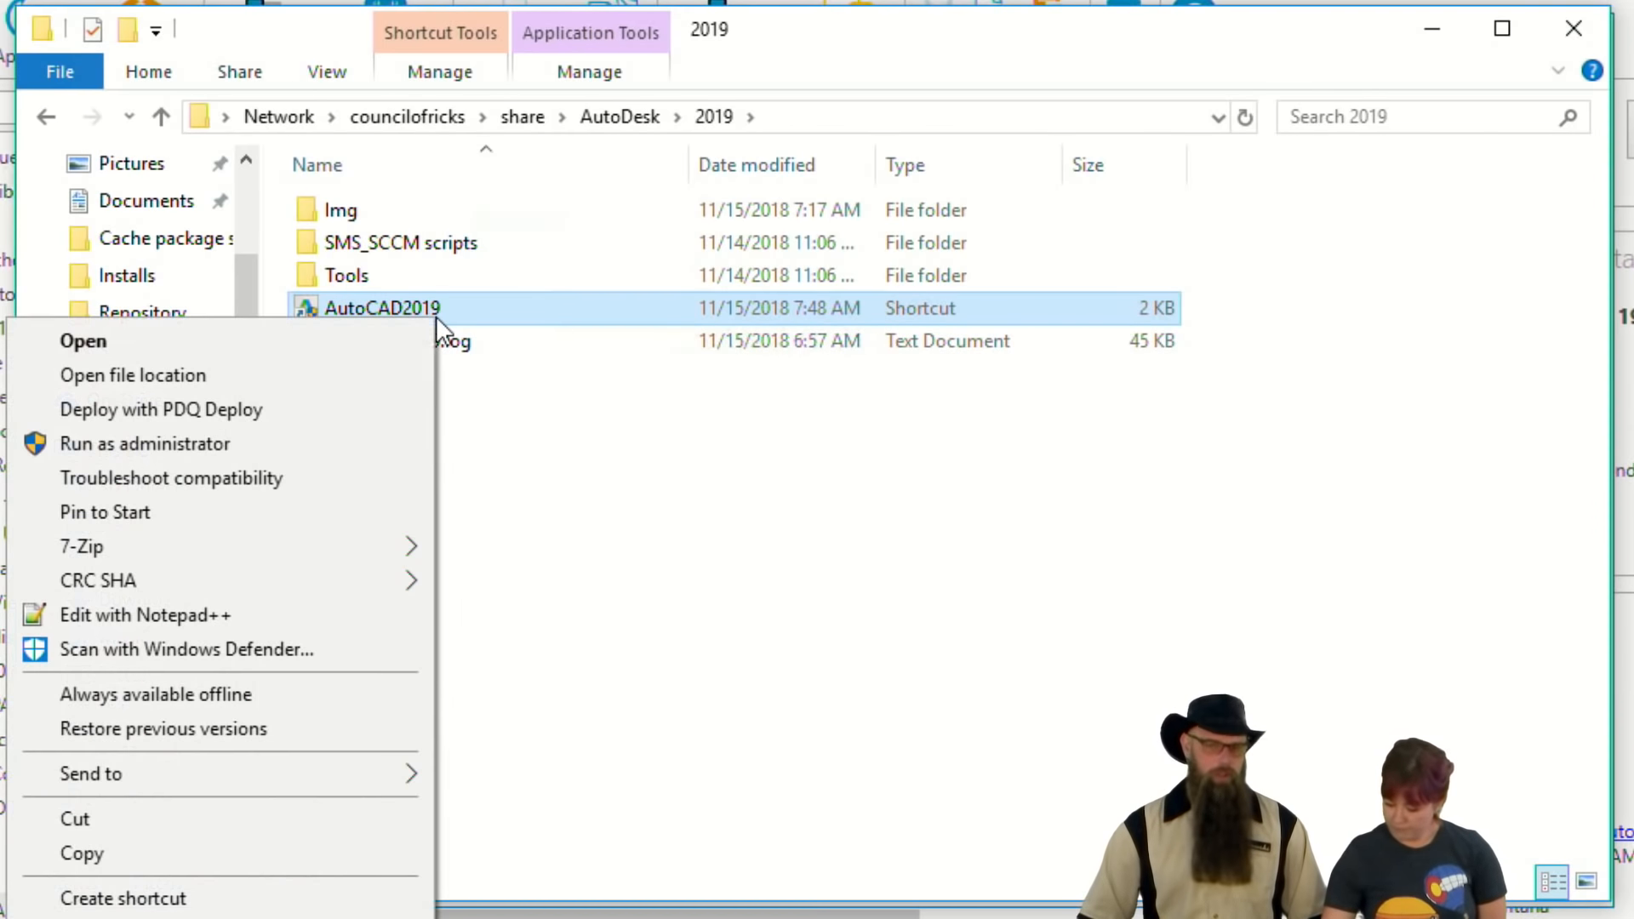
{"action": "left_click", "coordinate": [247, 918]}
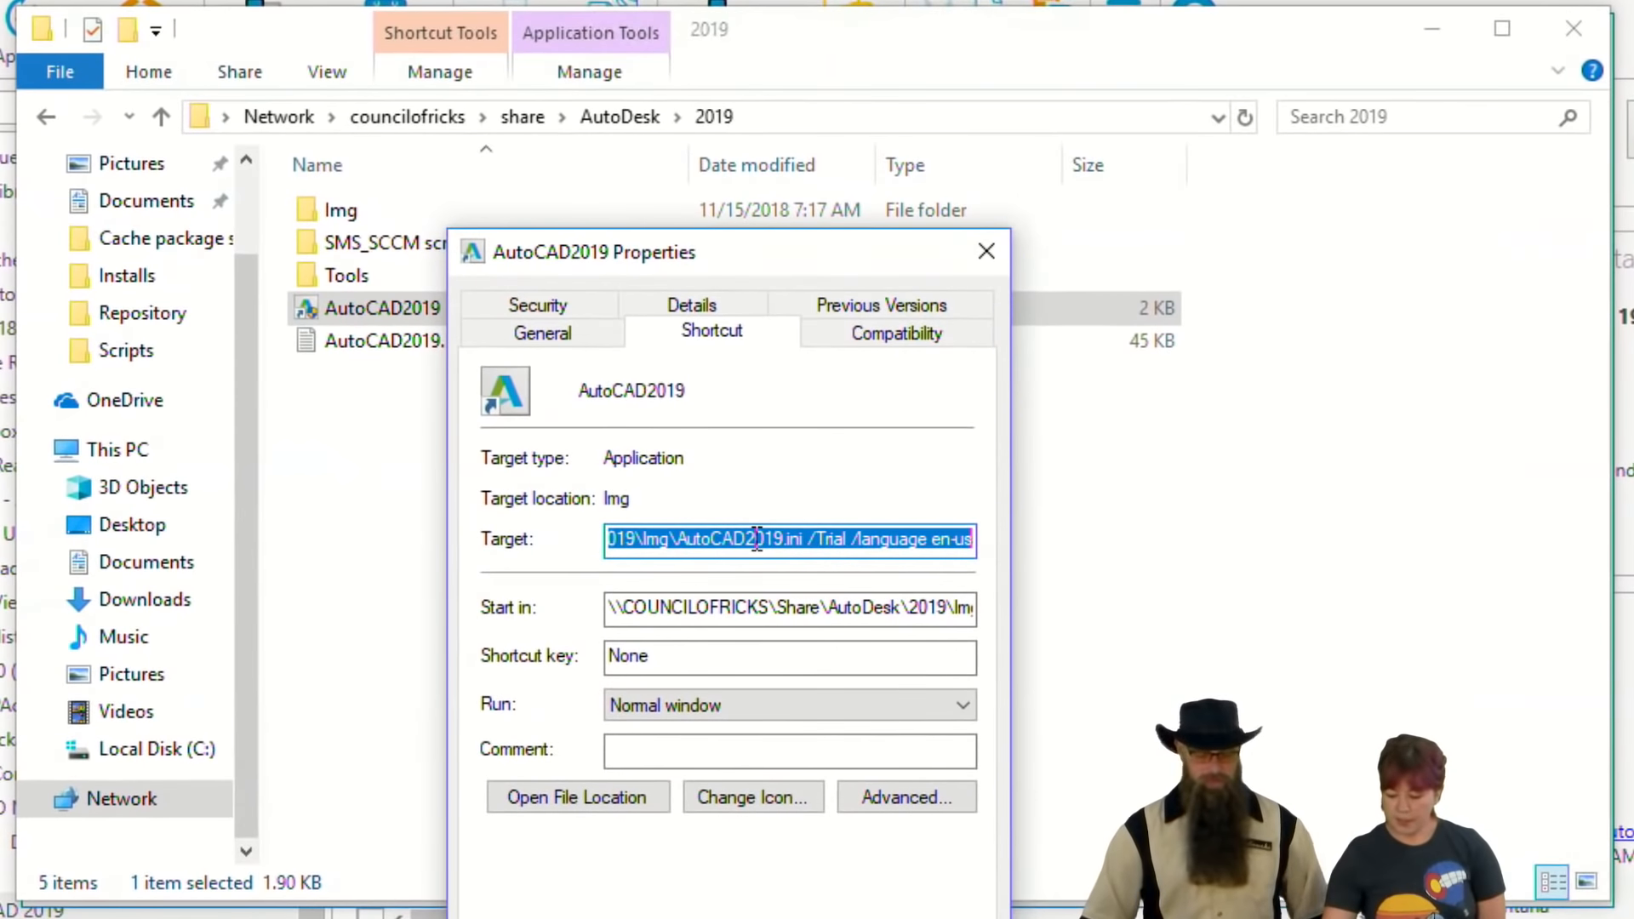
{"action": "right_click", "coordinate": [765, 522]}
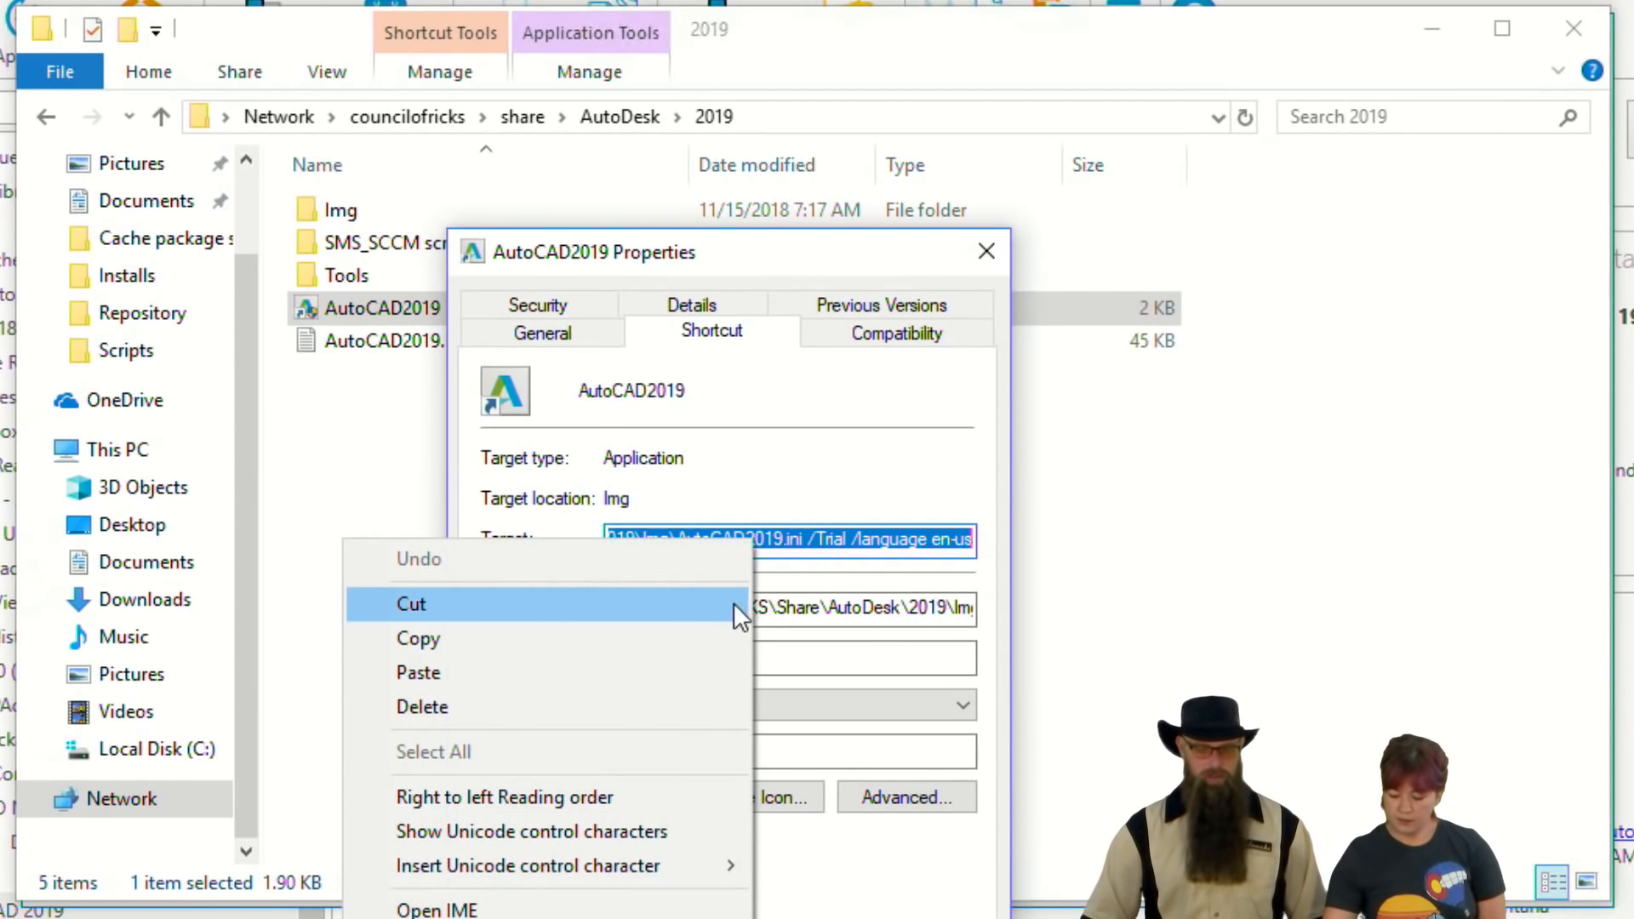
{"action": "left_click", "coordinate": [729, 634]}
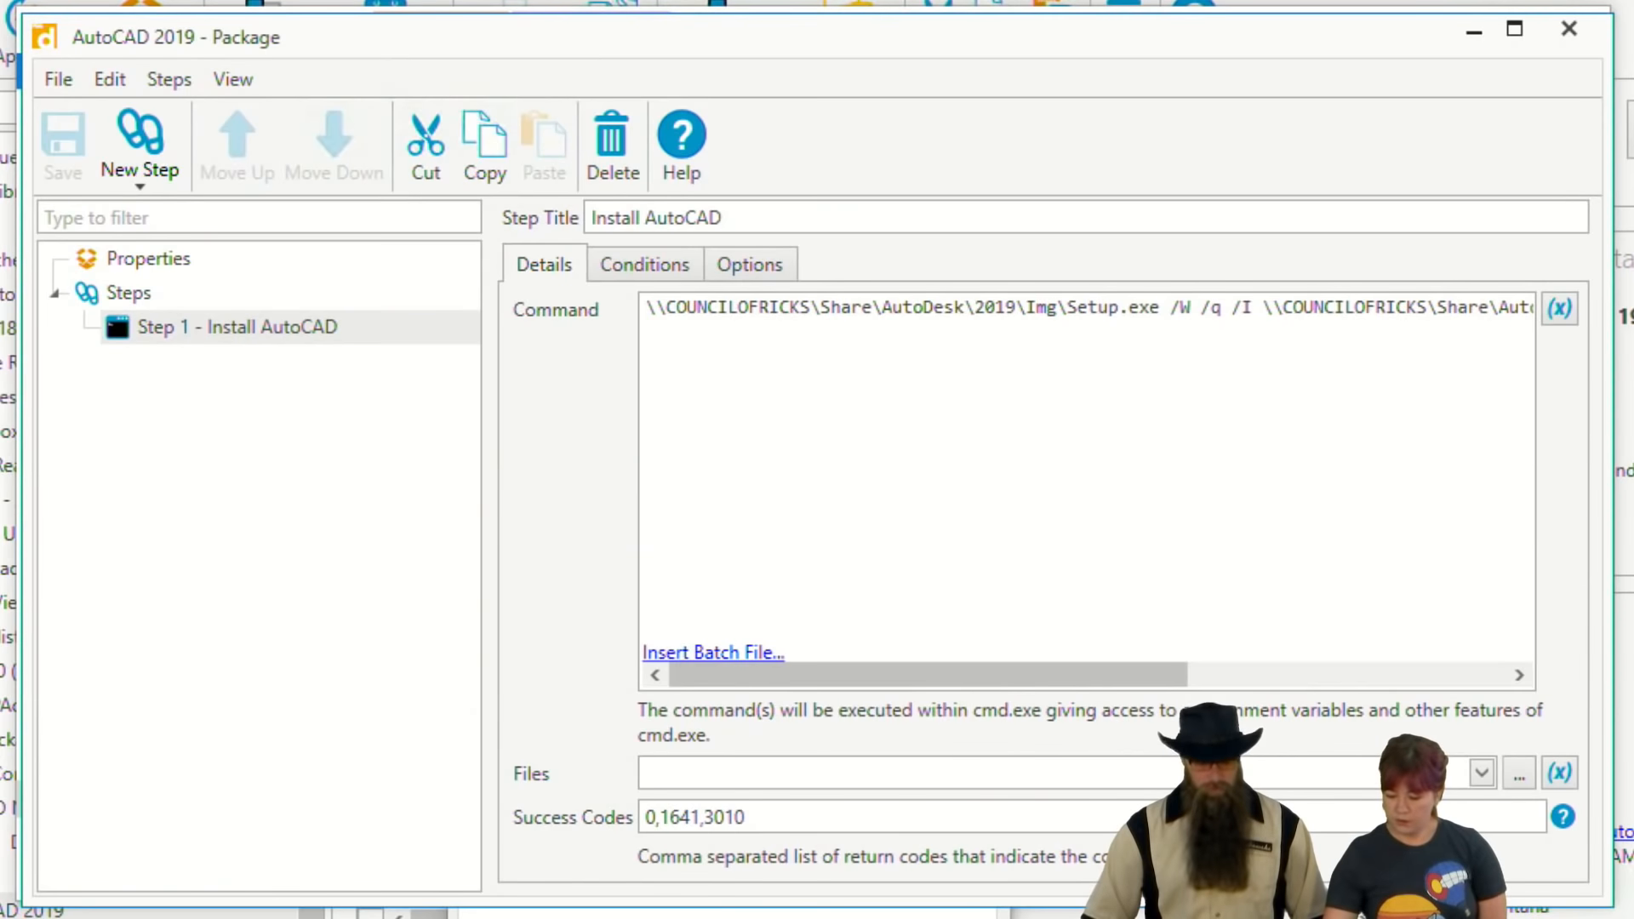
- Switch to the PDQ Deploy package and paste the copied Setup.exe /qb command below the existing Install AutoCAD command, separated by a blank line
{"action": "left_click", "coordinate": [1146, 591]}
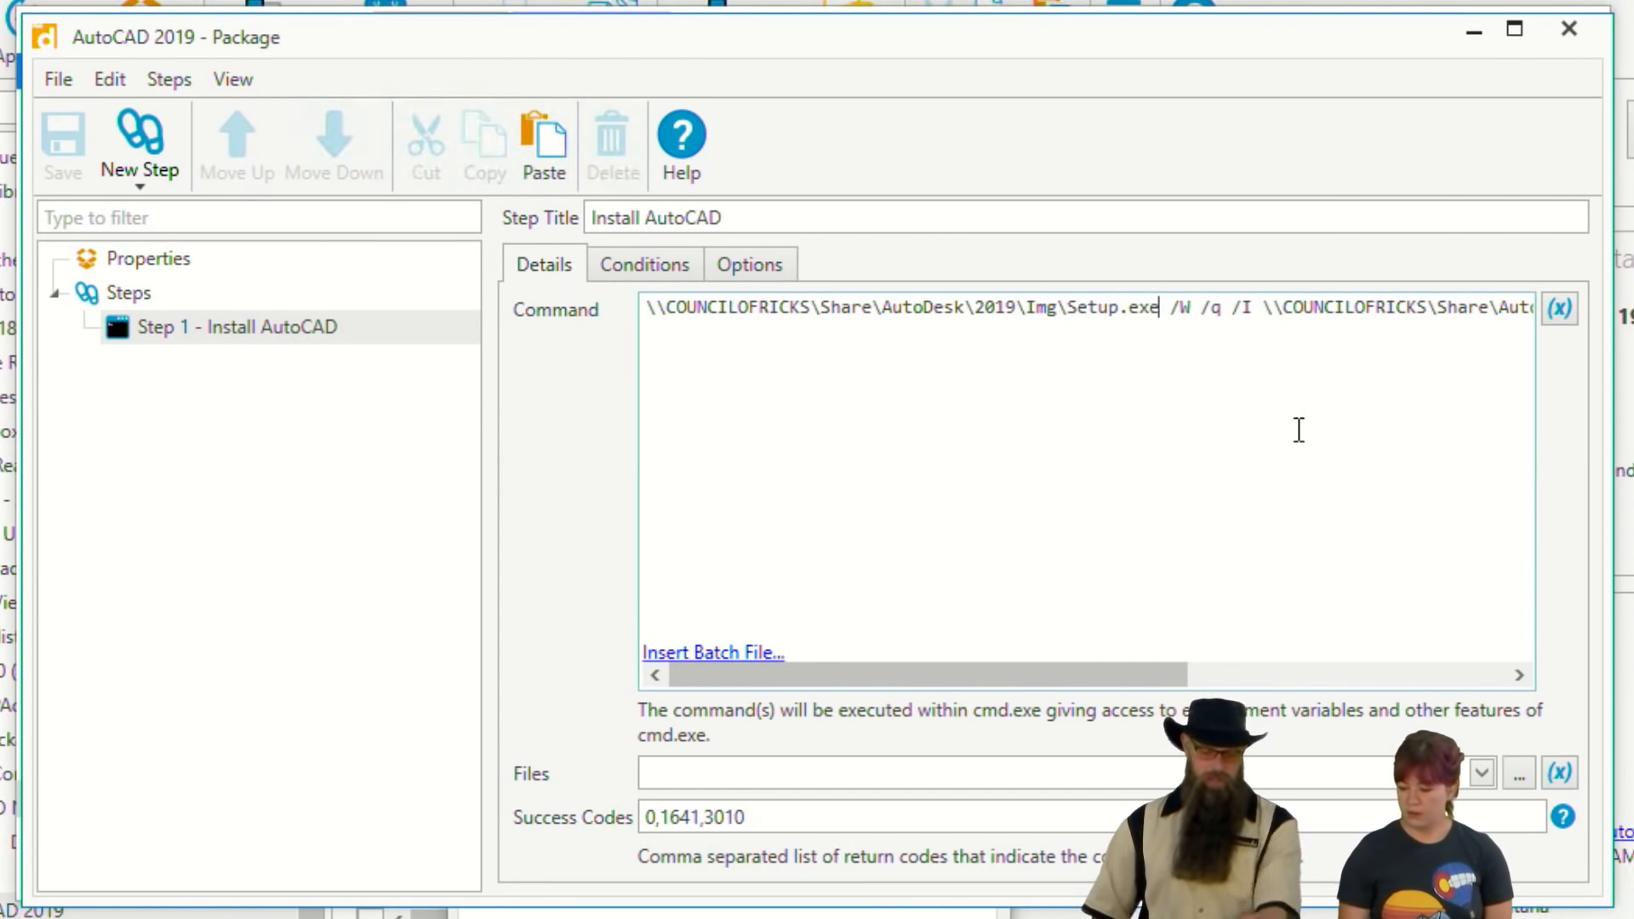
{"action": "key", "text": "End"}
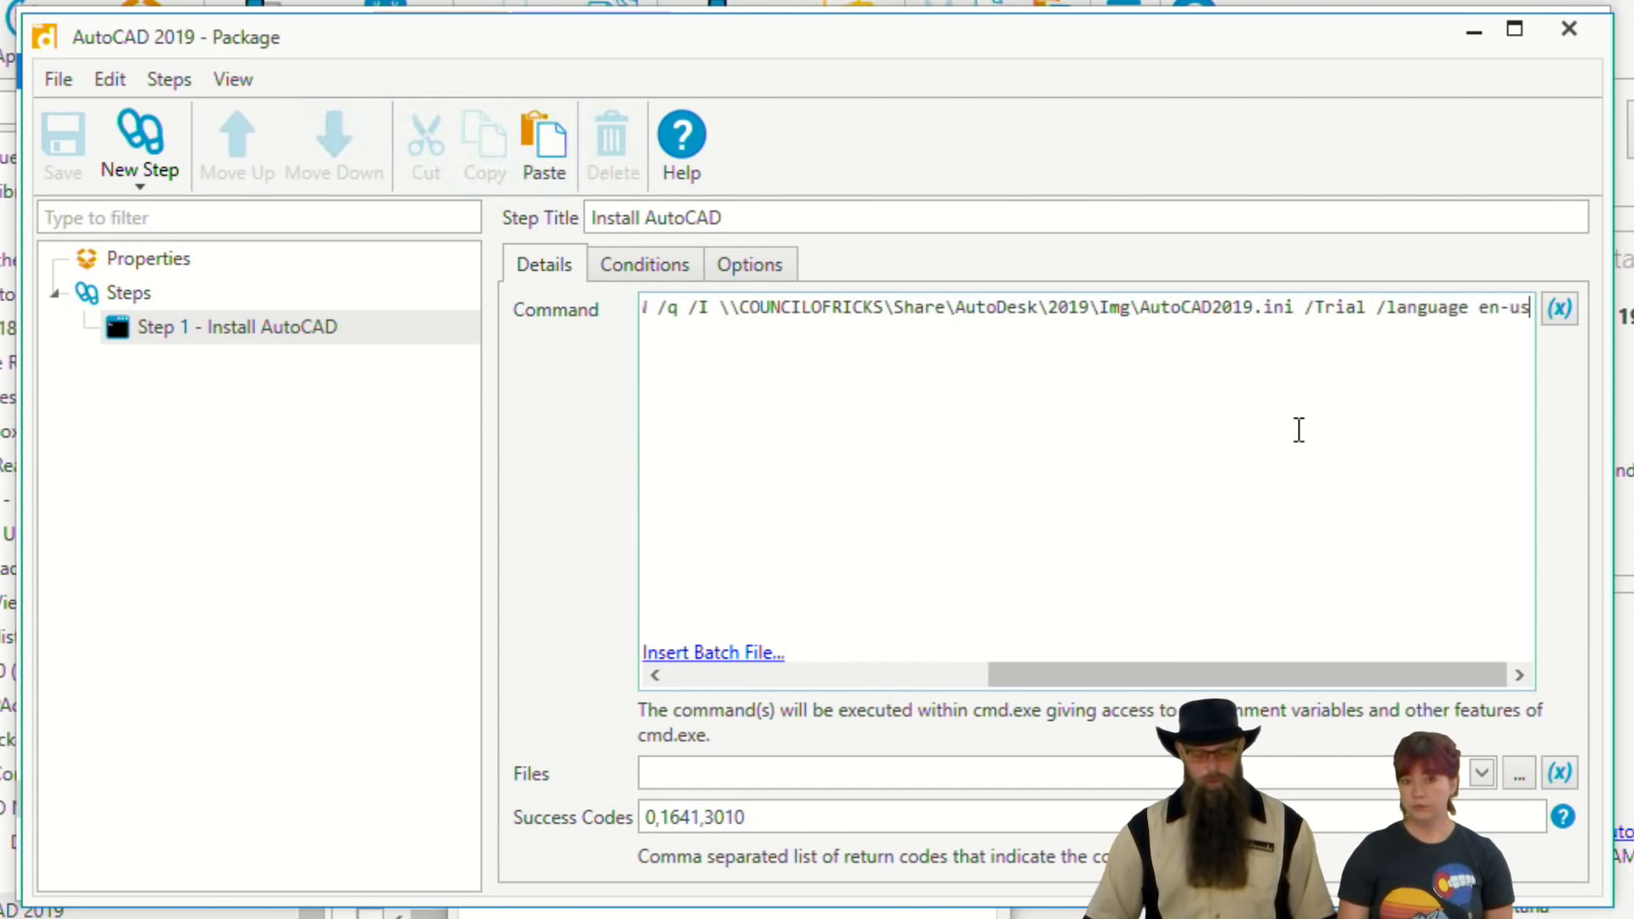
{"action": "key", "text": "Return"}
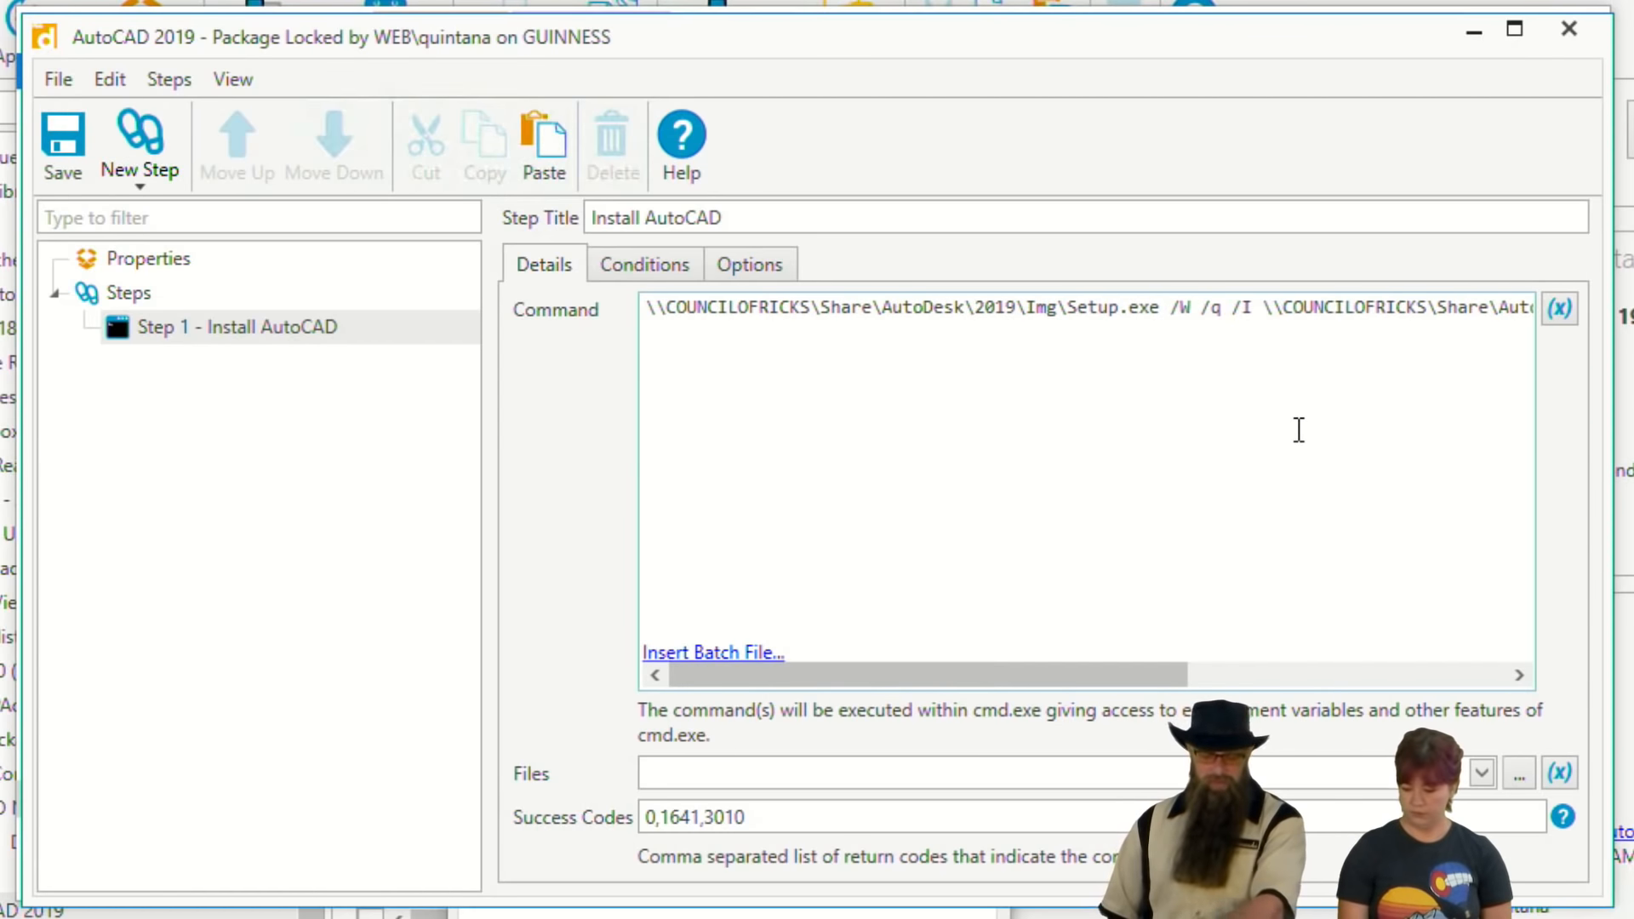
{"action": "type", "text": "\\\\COUNCILOFRICKS\\Share\\AutoDesk\\2019\\Img\\Setup.exe /qb /I \\\\COUNCILOFRICKS\\Share\\AutoDesk\\2019\\Img\\AutoCAD2019.ini /Trial /language en-us"}
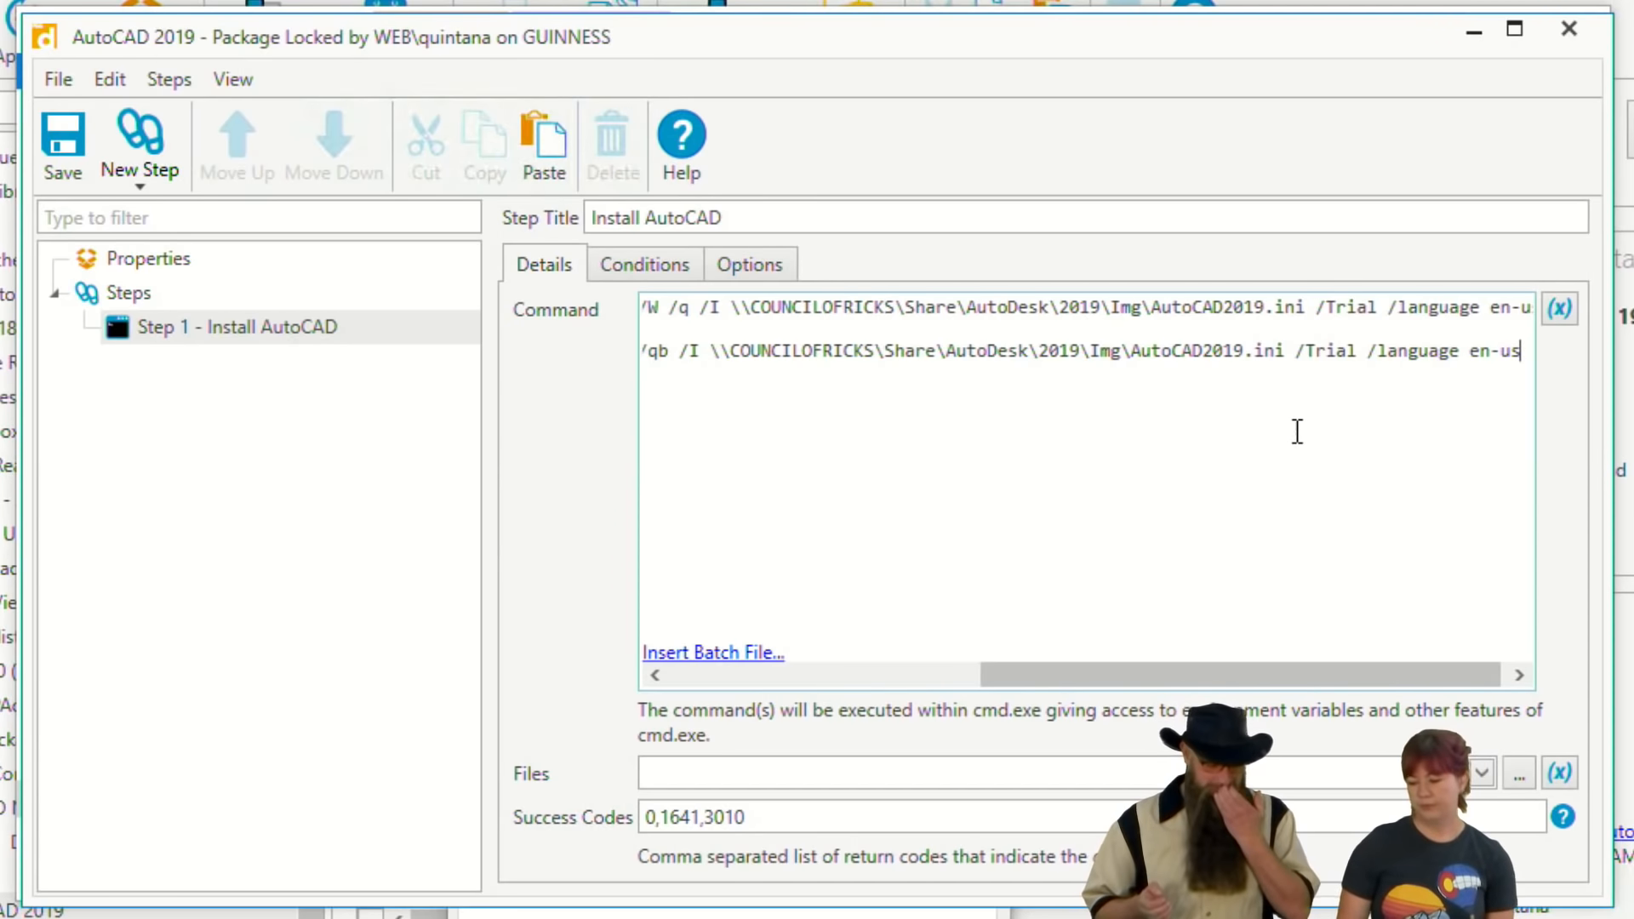
{"action": "left_click_drag", "start_coordinate": [1285, 674], "coordinate": [1200, 671]}
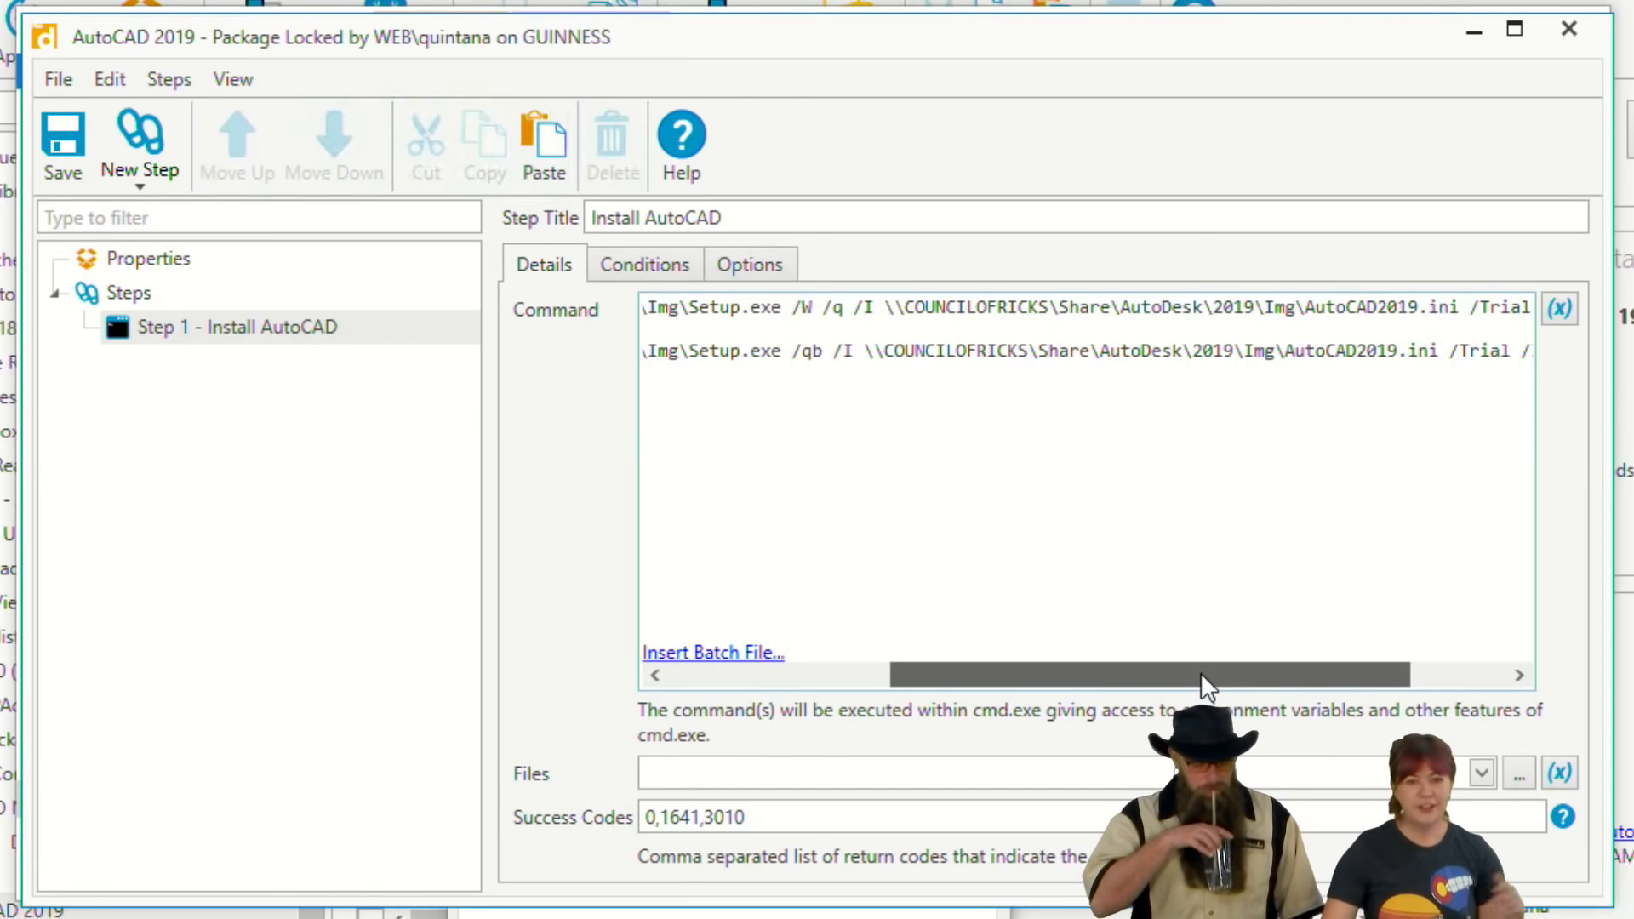
- Compare the /W /q and /qb Setup.exe commands to their ends, and close the package without saving the pasted line
{"action": "left_click_drag", "start_coordinate": [1200, 671], "coordinate": [925, 696]}
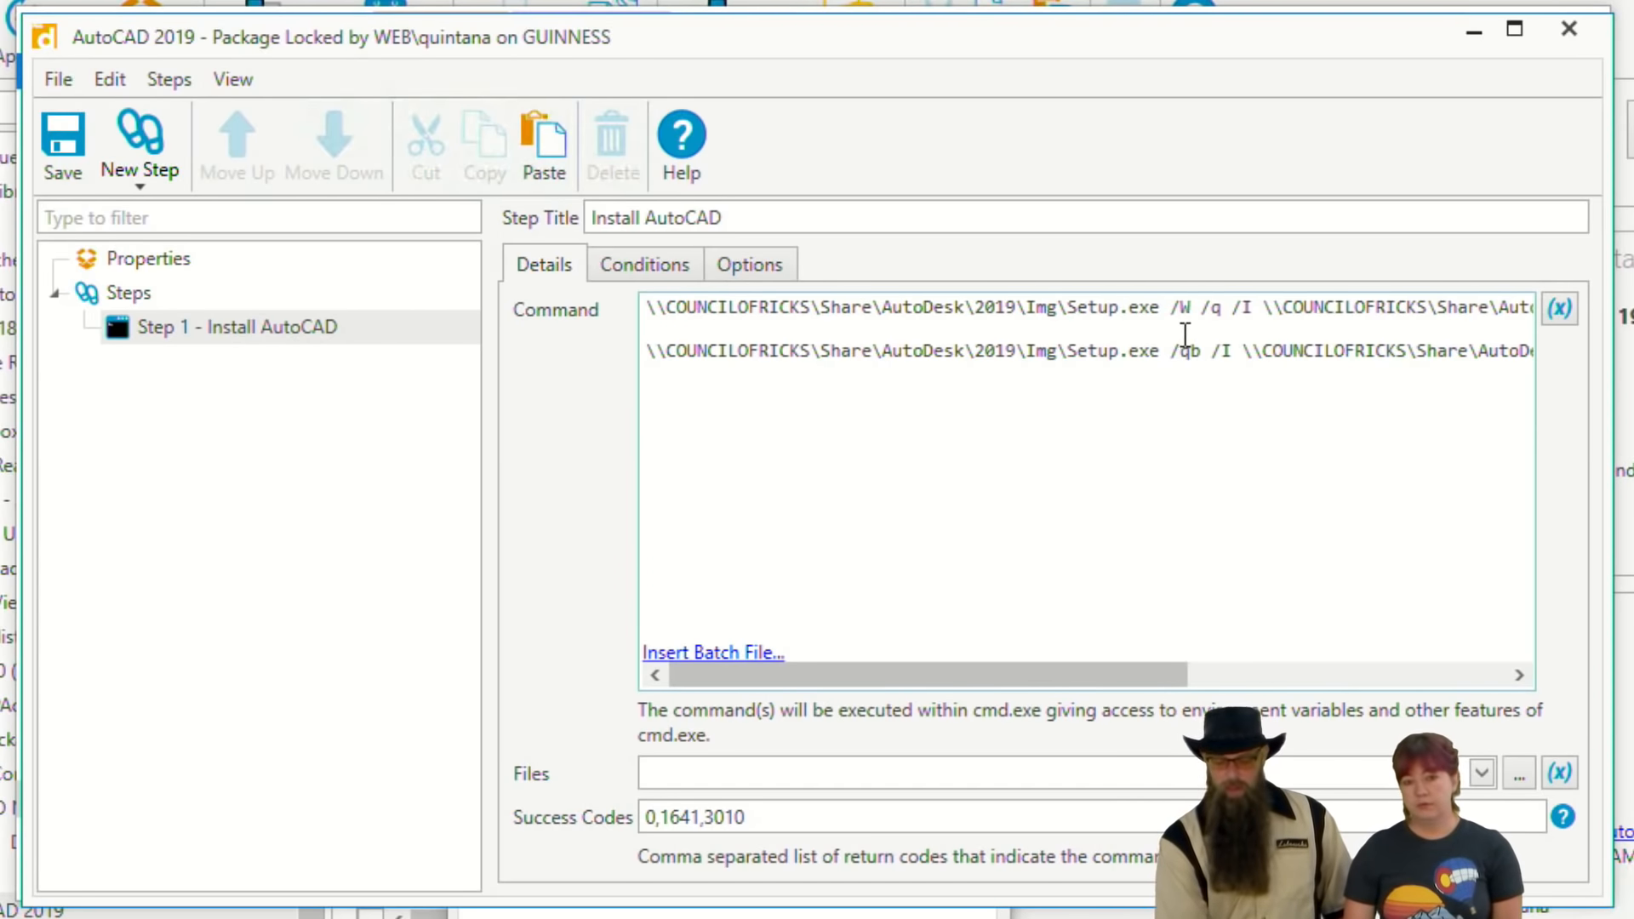
{"action": "left_click_drag", "start_coordinate": [1064, 667], "coordinate": [1535, 621]}
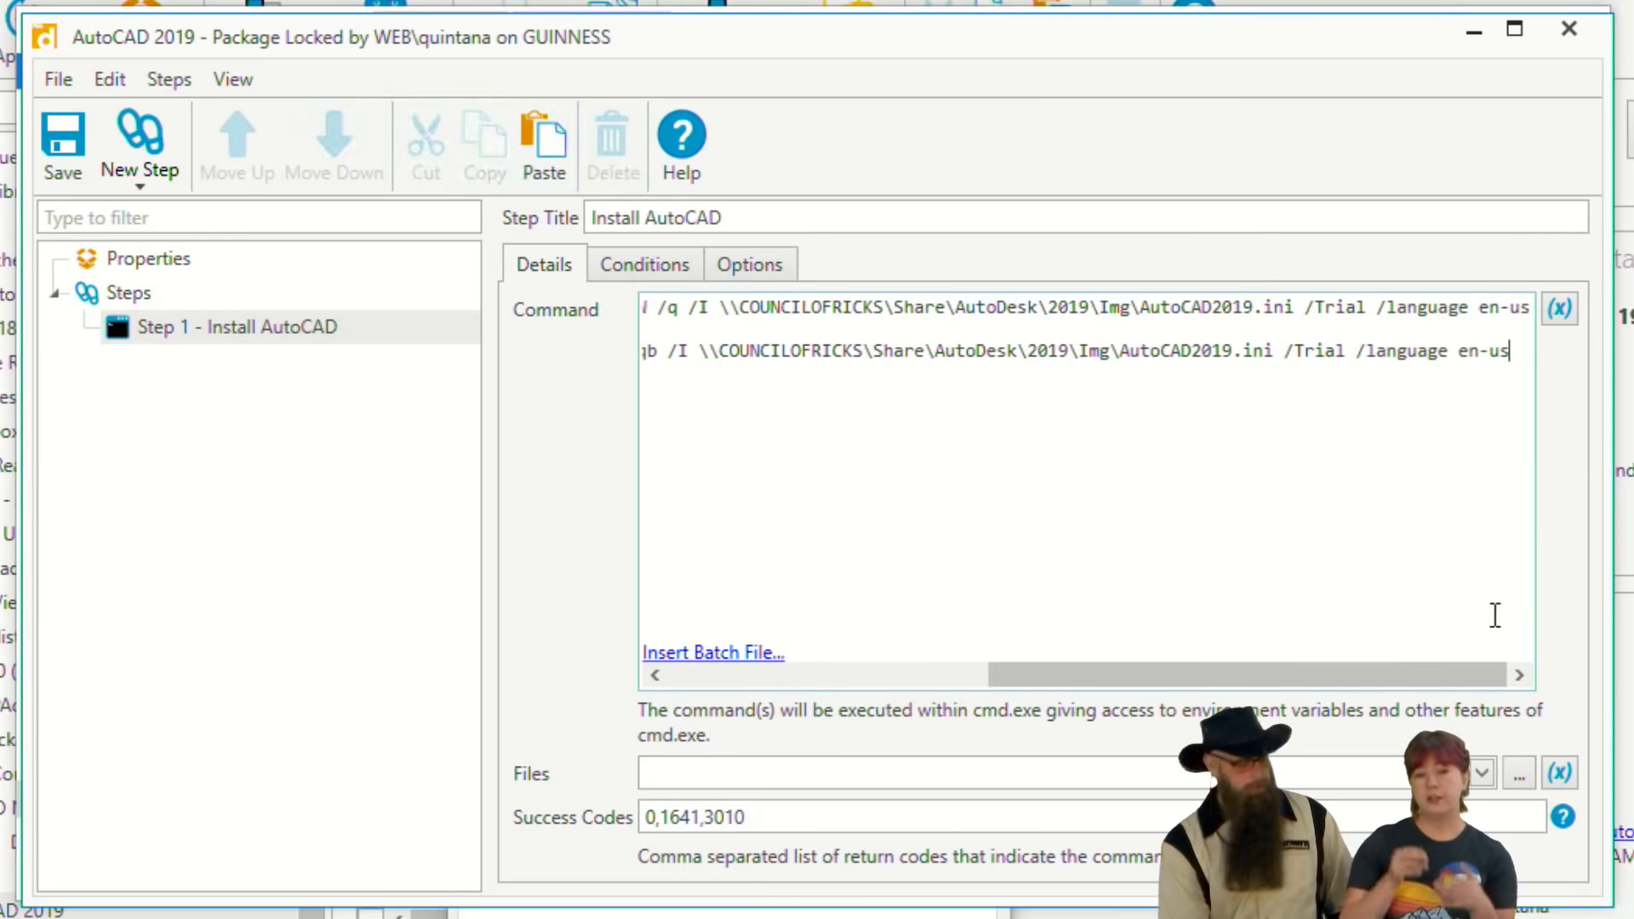
{"action": "left_click", "coordinate": [880, 683]}
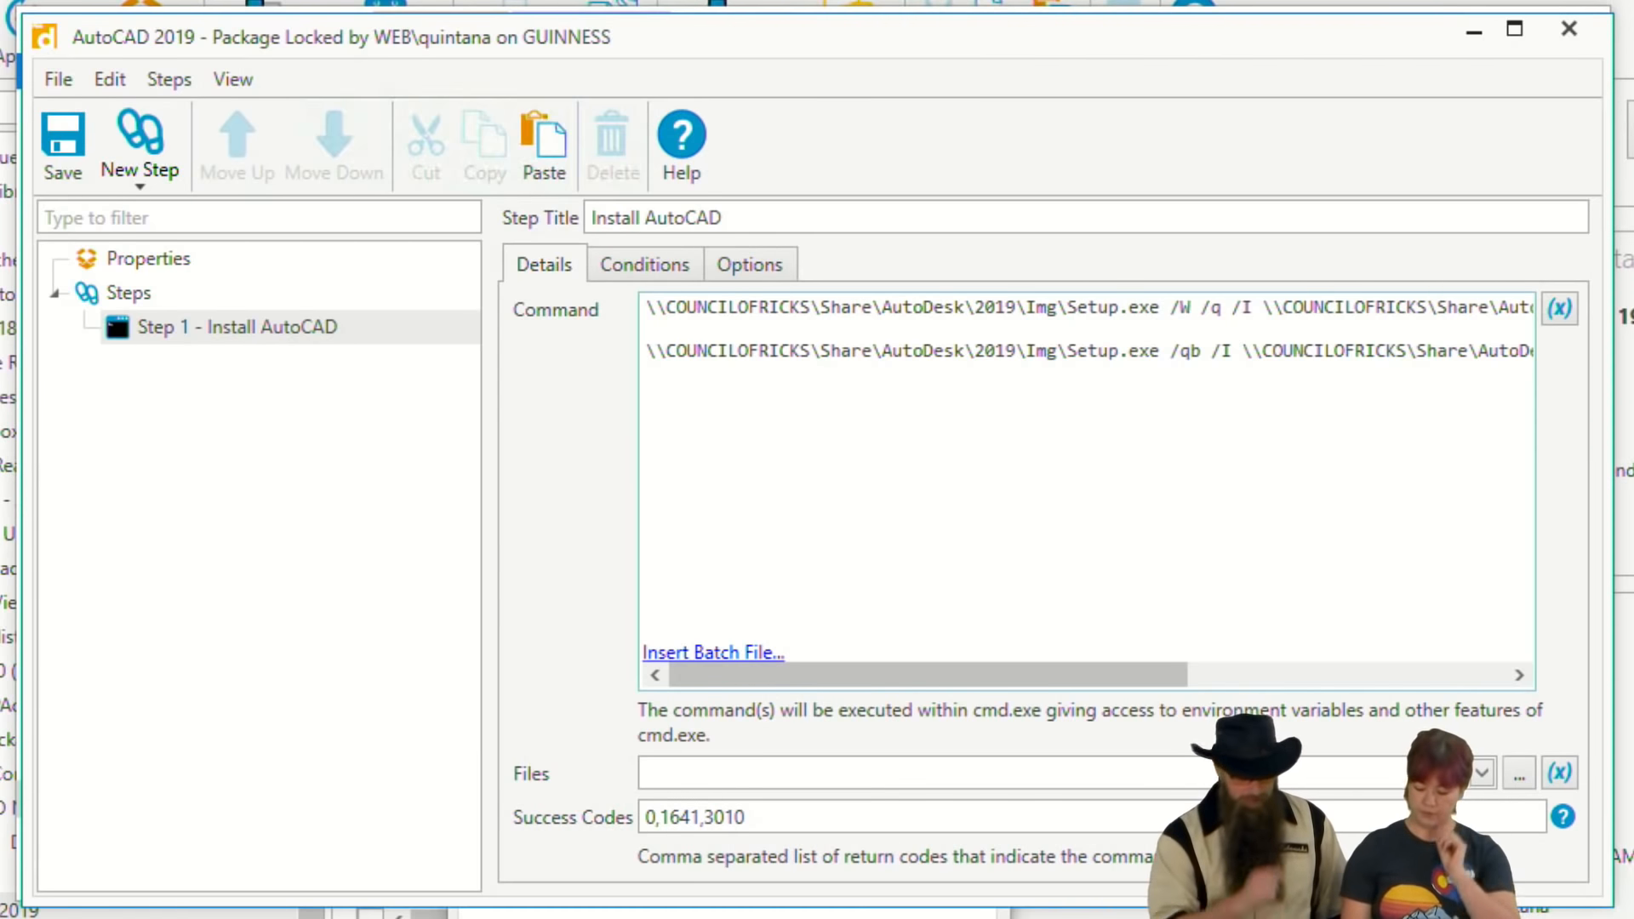
{"action": "key", "text": "End"}
{"action": "mouse_move", "coordinate": [749, 776]}
{"action": "left_mouse_down"}
{"action": "mouse_move", "coordinate": [650, 879]}
{"action": "mouse_move", "coordinate": [699, 779]}
{"action": "left_mouse_up"}
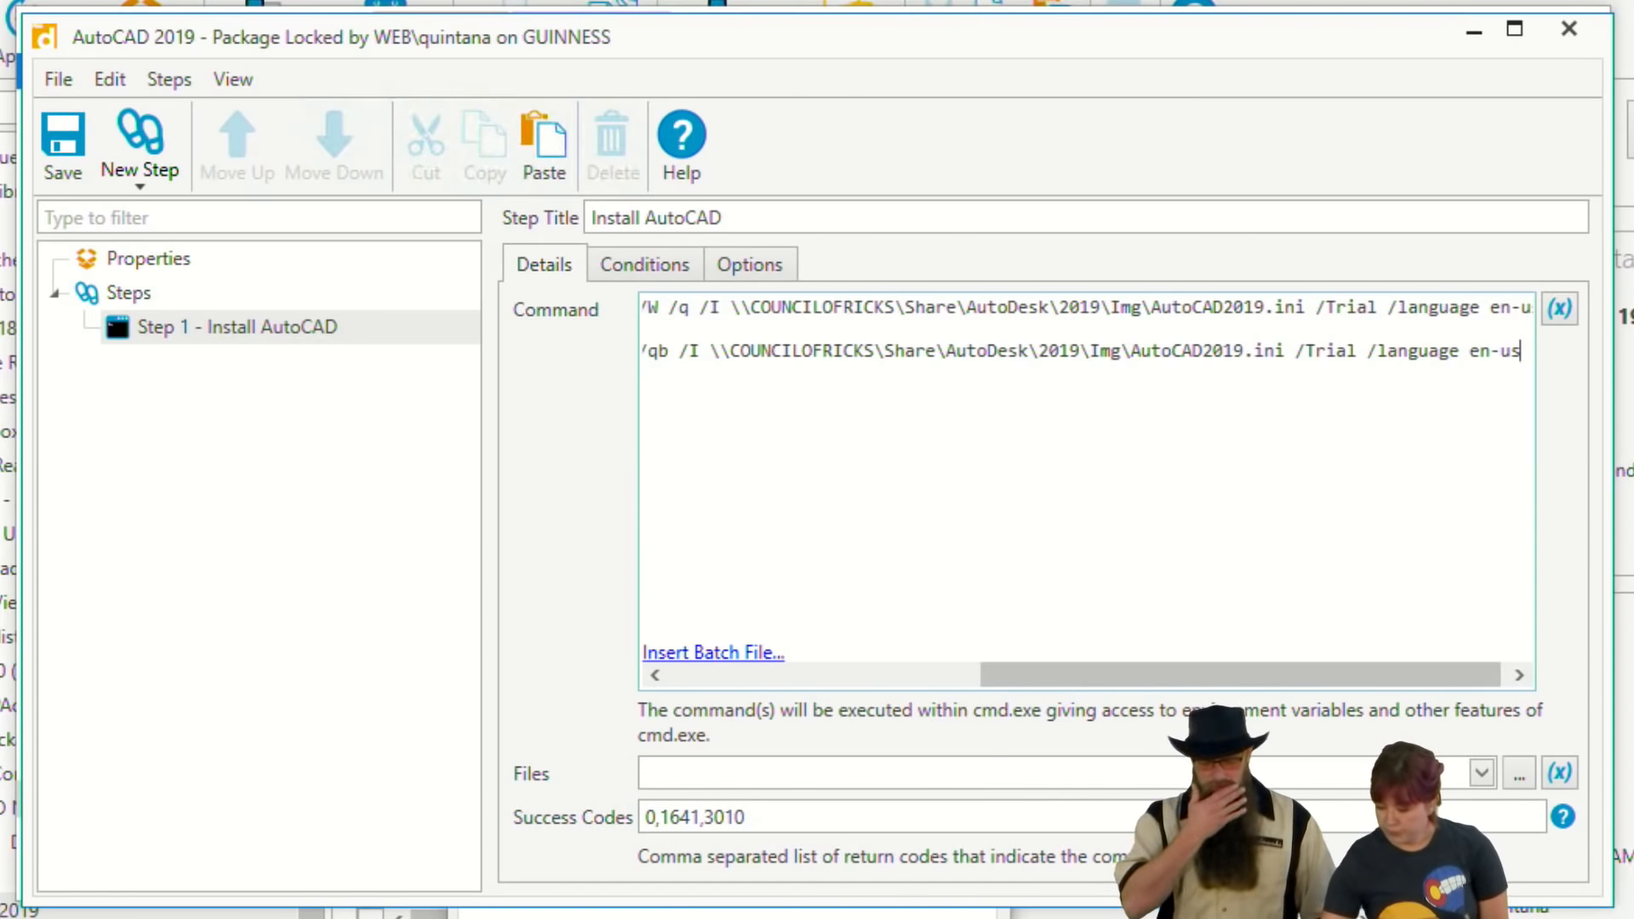
{"action": "double_click", "coordinate": [1163, 350]}
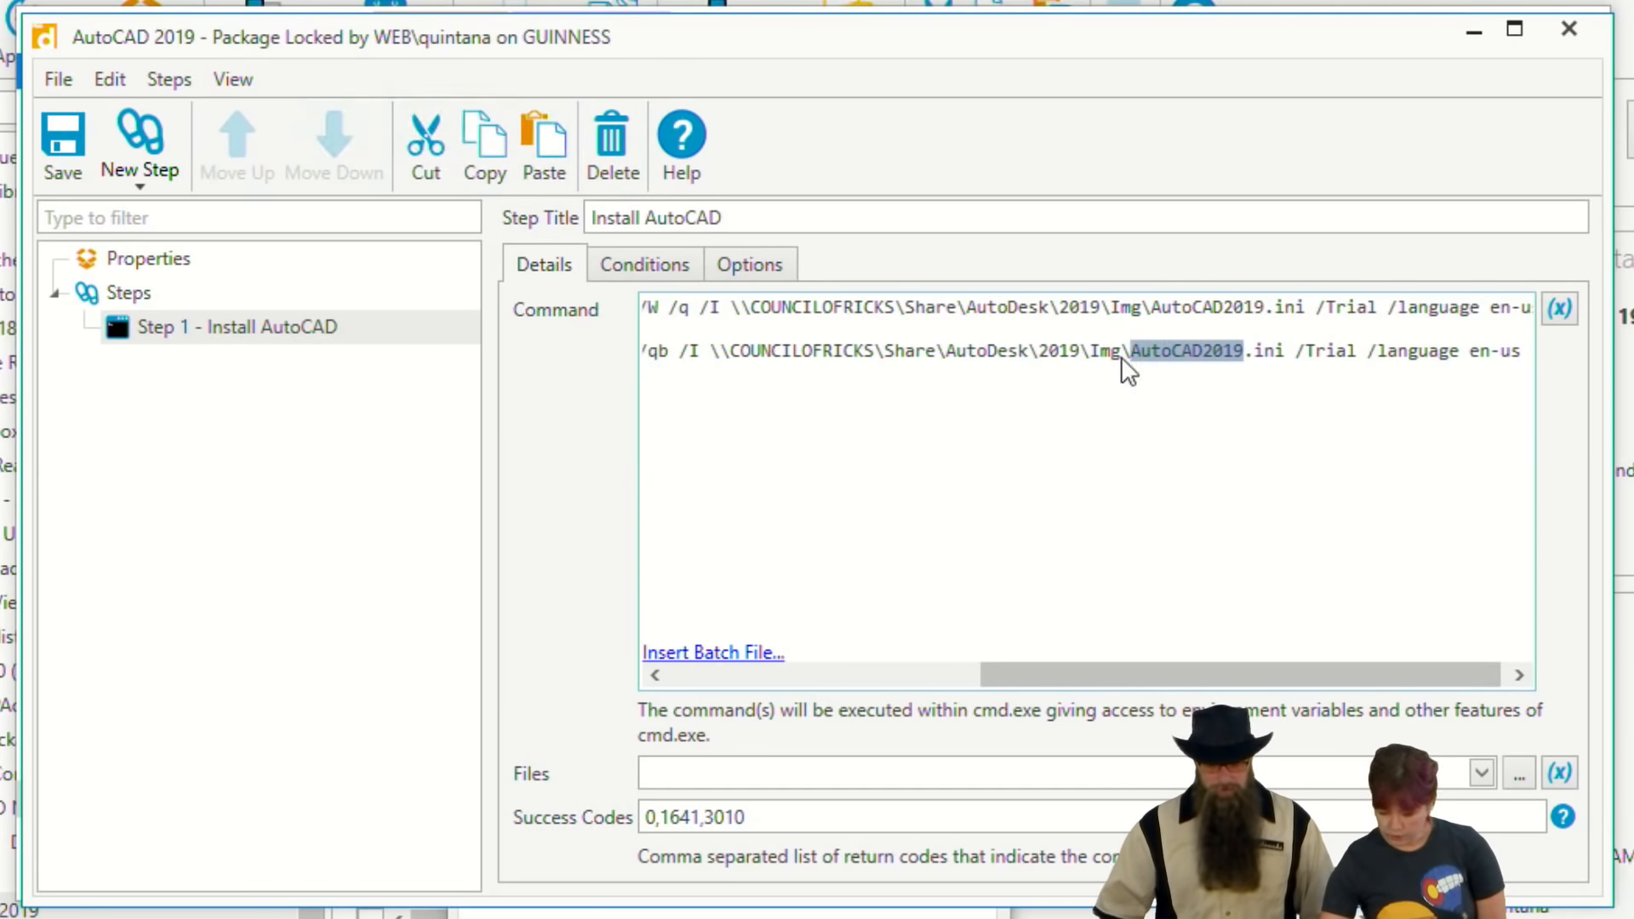
{"action": "left_click", "coordinate": [1568, 28]}
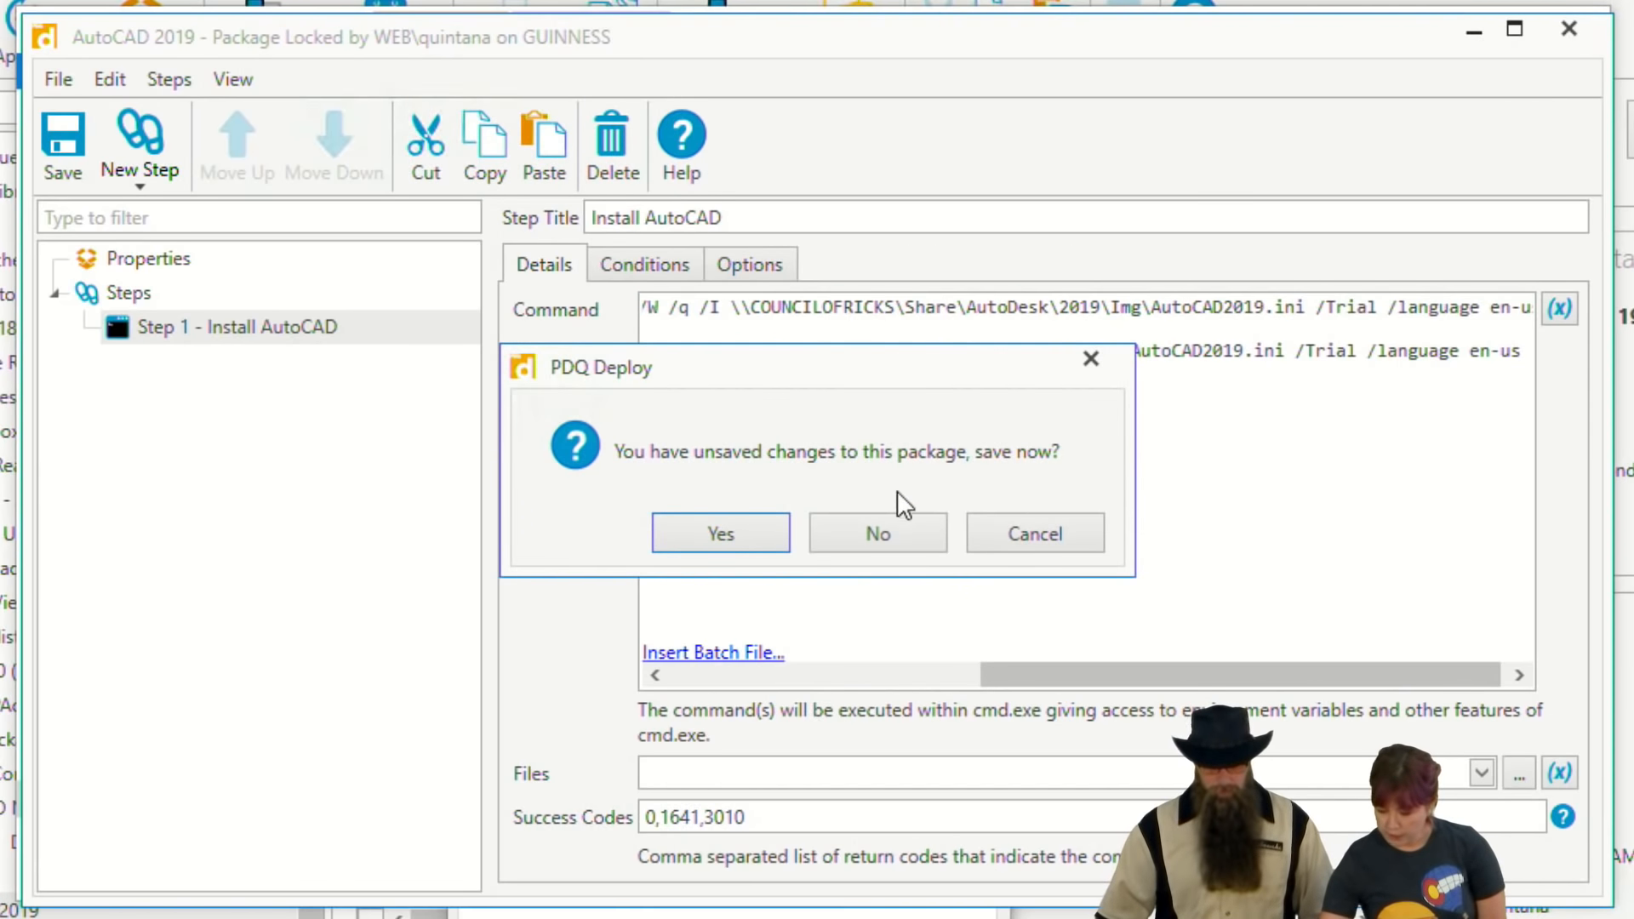
{"action": "left_click", "coordinate": [878, 533]}
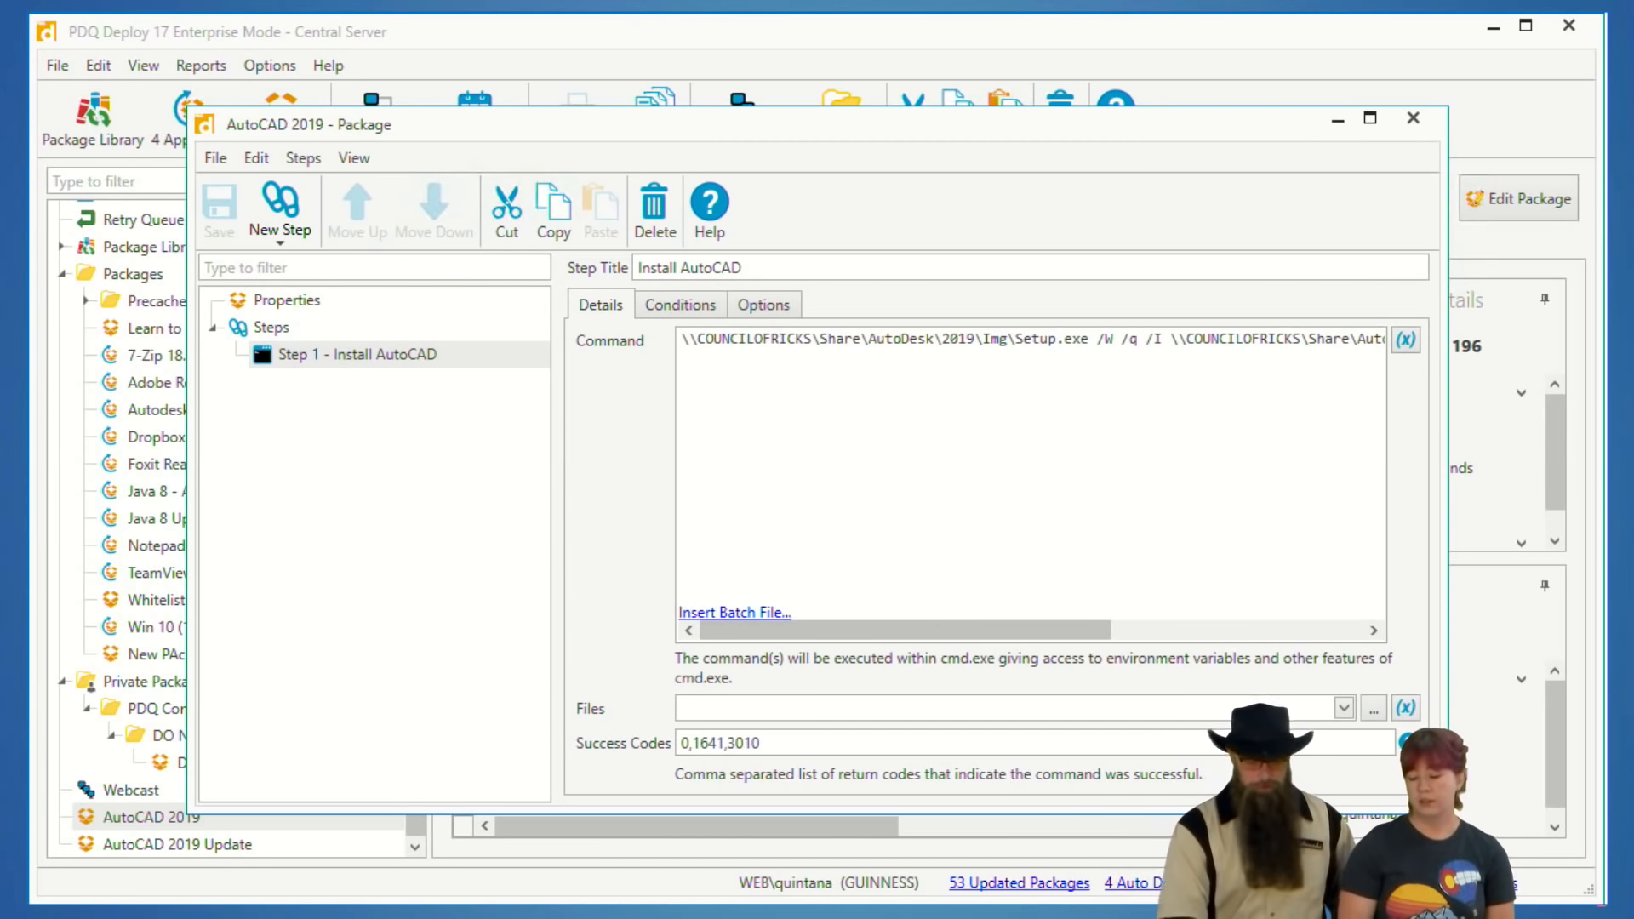
- Review the Install AutoCAD step's conditions and its Run As choices, choosing Deploy User (Interactive)
{"action": "left_click", "coordinate": [678, 314]}
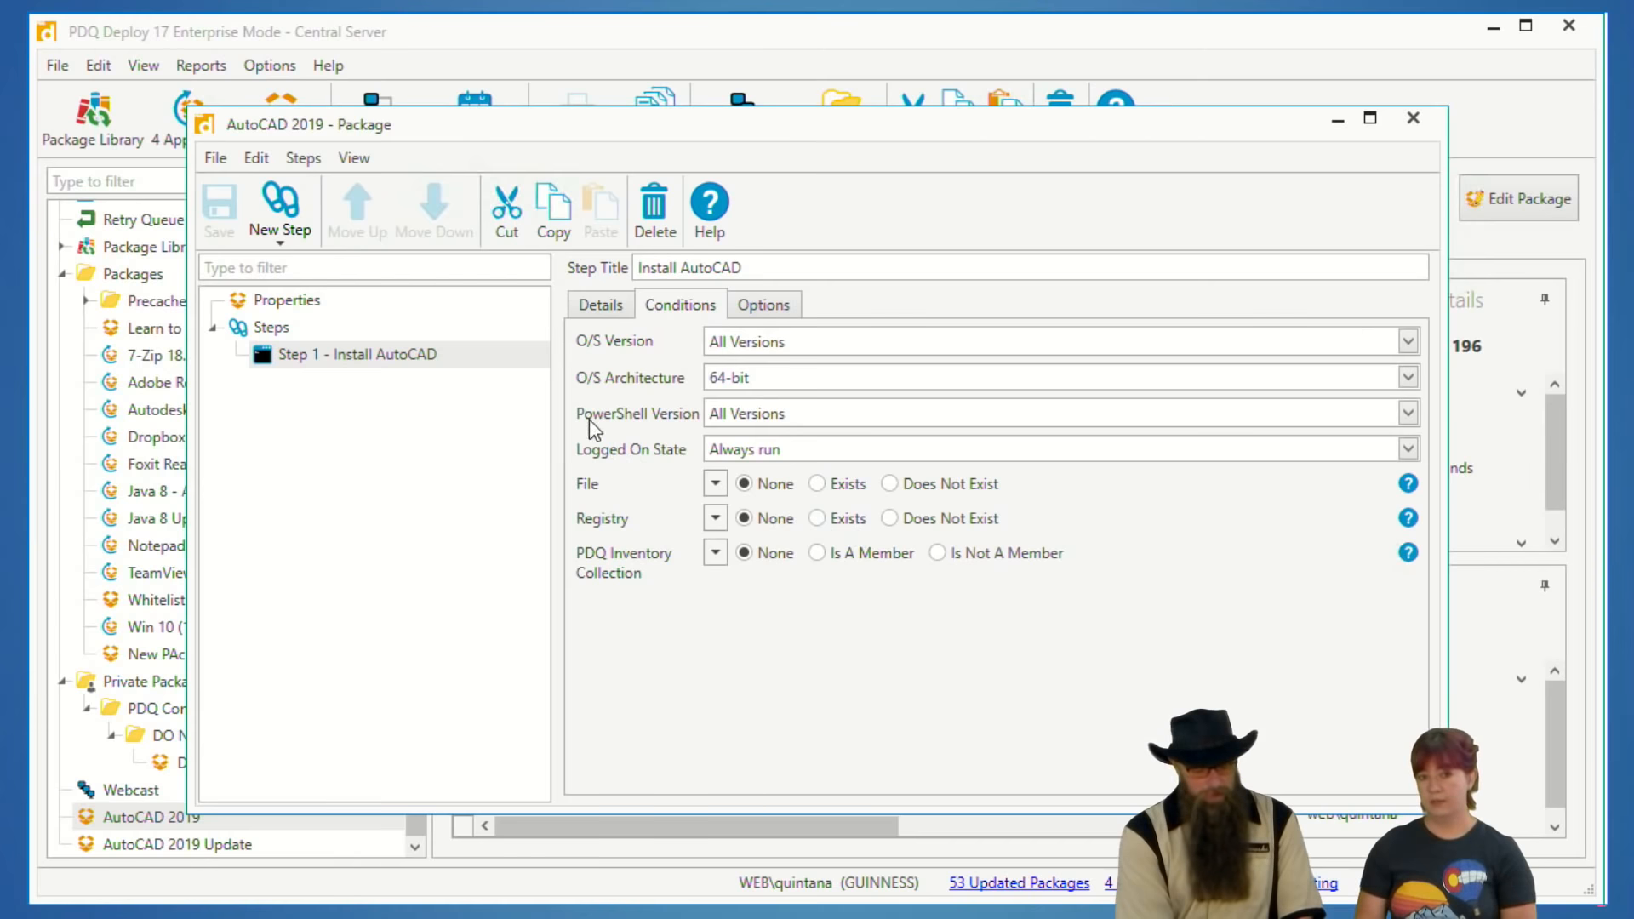
{"action": "left_click", "coordinate": [800, 304]}
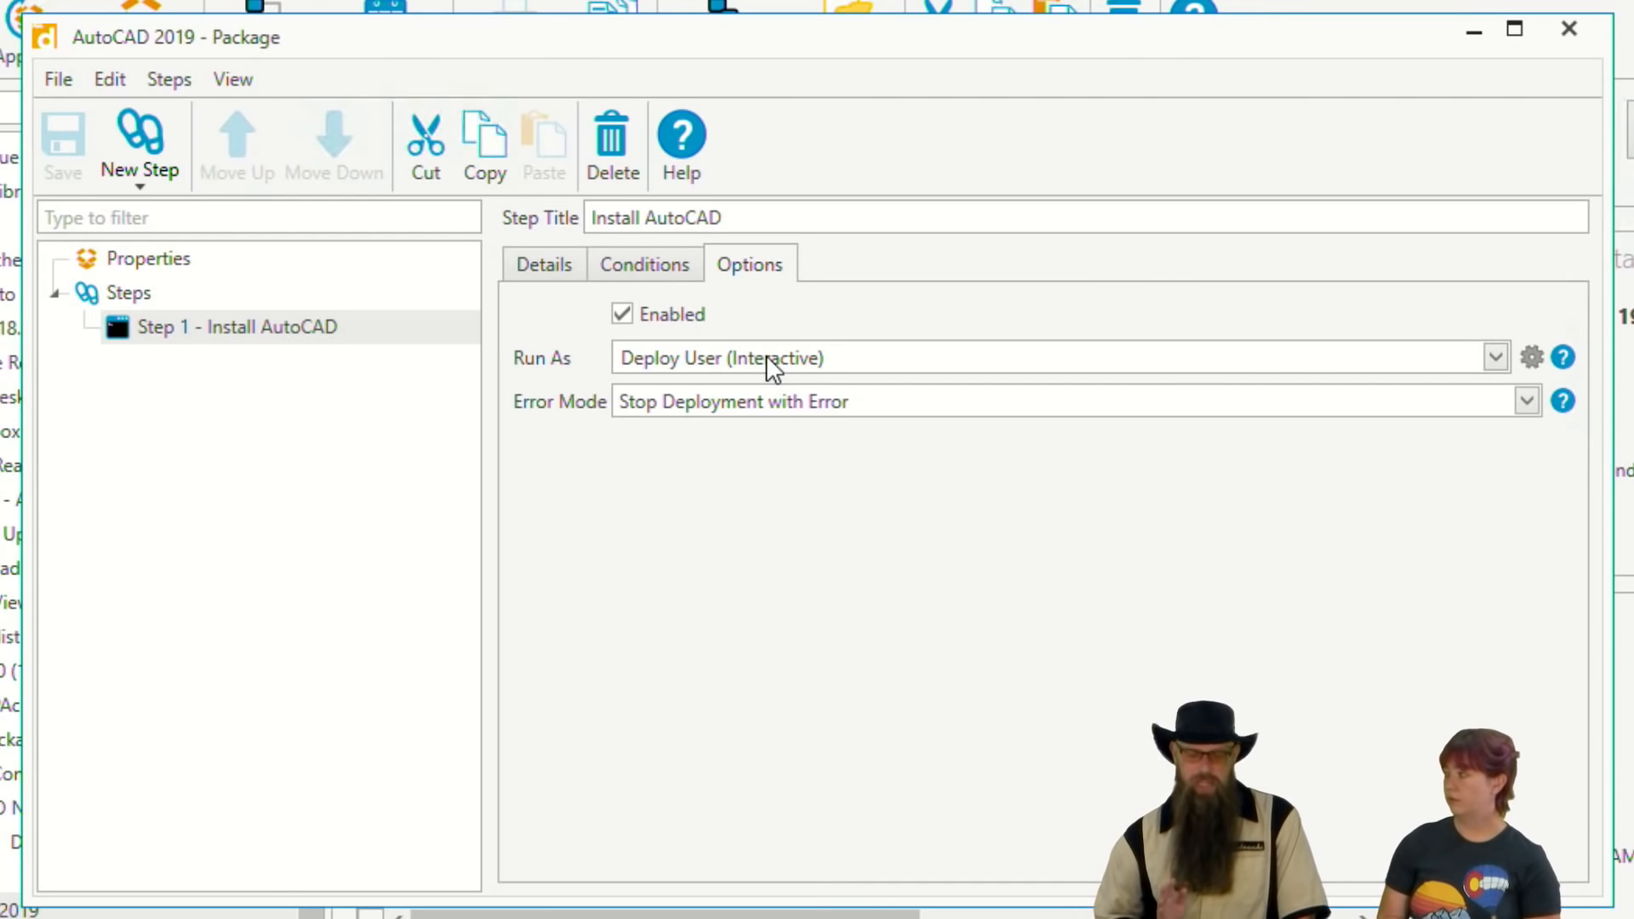
{"action": "left_click", "coordinate": [945, 360]}
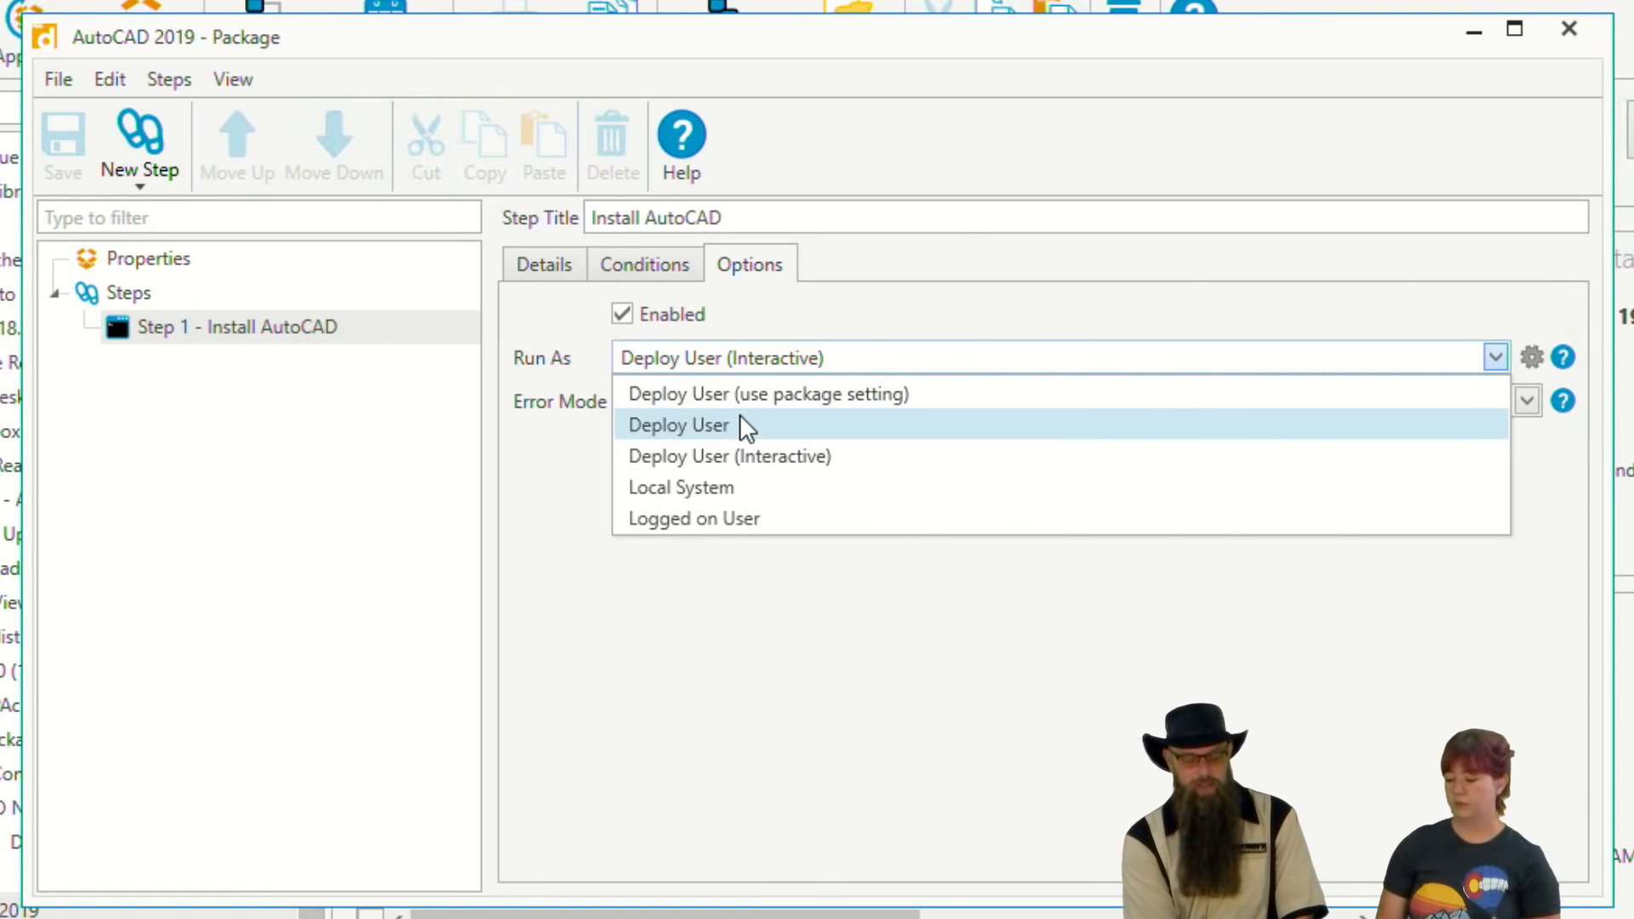
{"action": "left_click", "coordinate": [814, 456]}
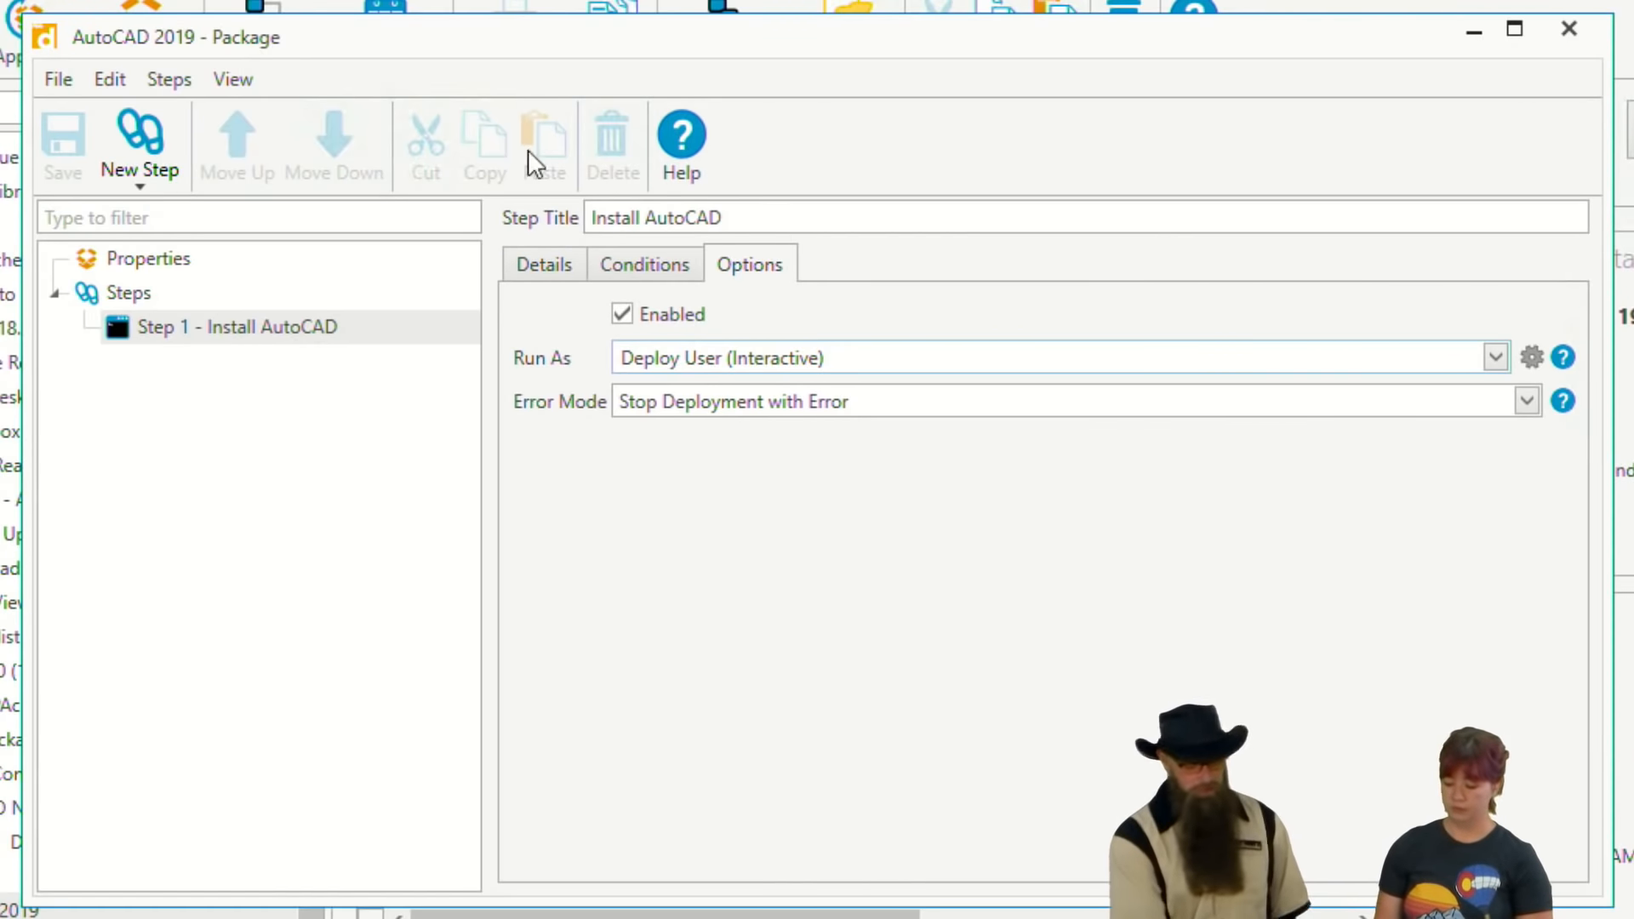
- Check the O/S Architecture choices in the Install AutoCAD step's conditions and select 64-bit
{"action": "left_click", "coordinate": [628, 266]}
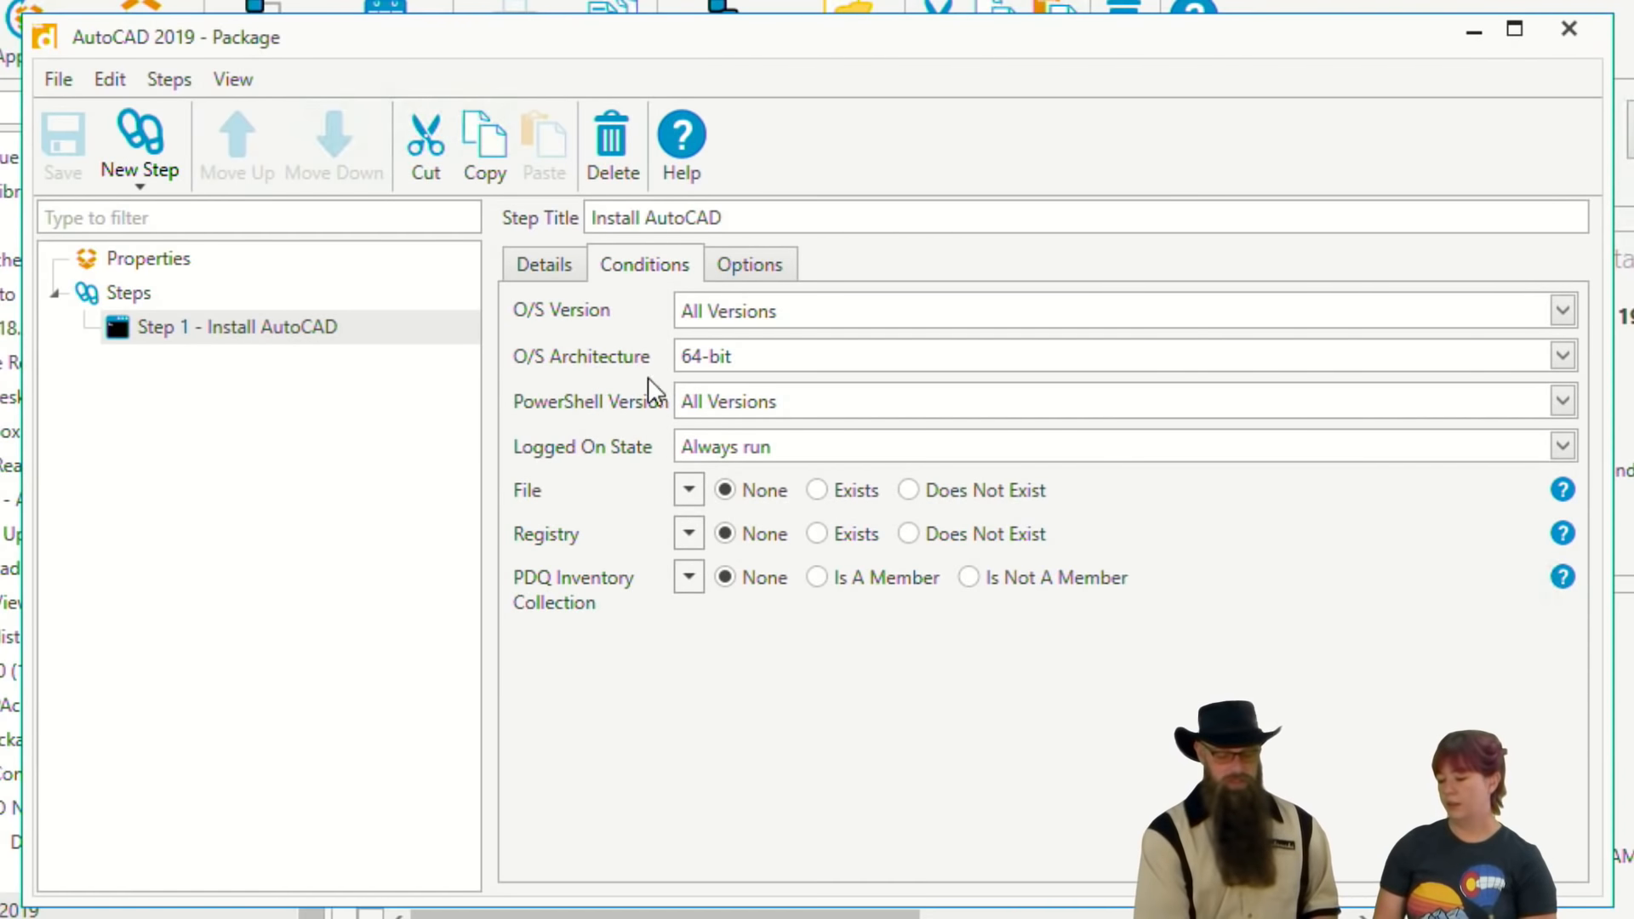
{"action": "left_click", "coordinate": [785, 357]}
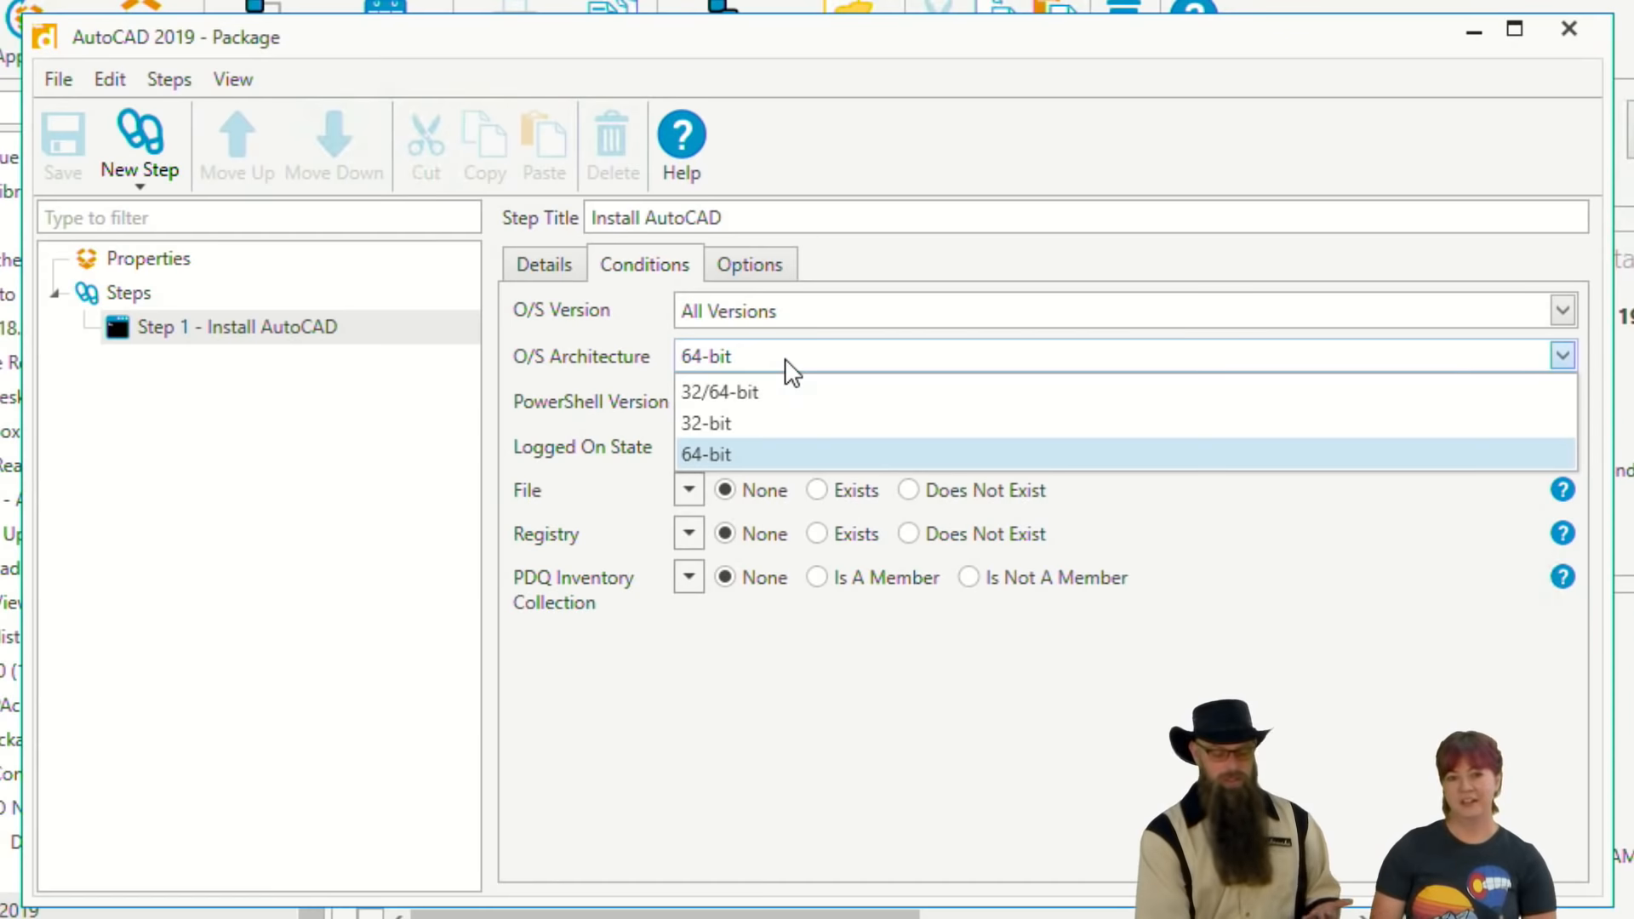
{"action": "left_click", "coordinate": [686, 454]}
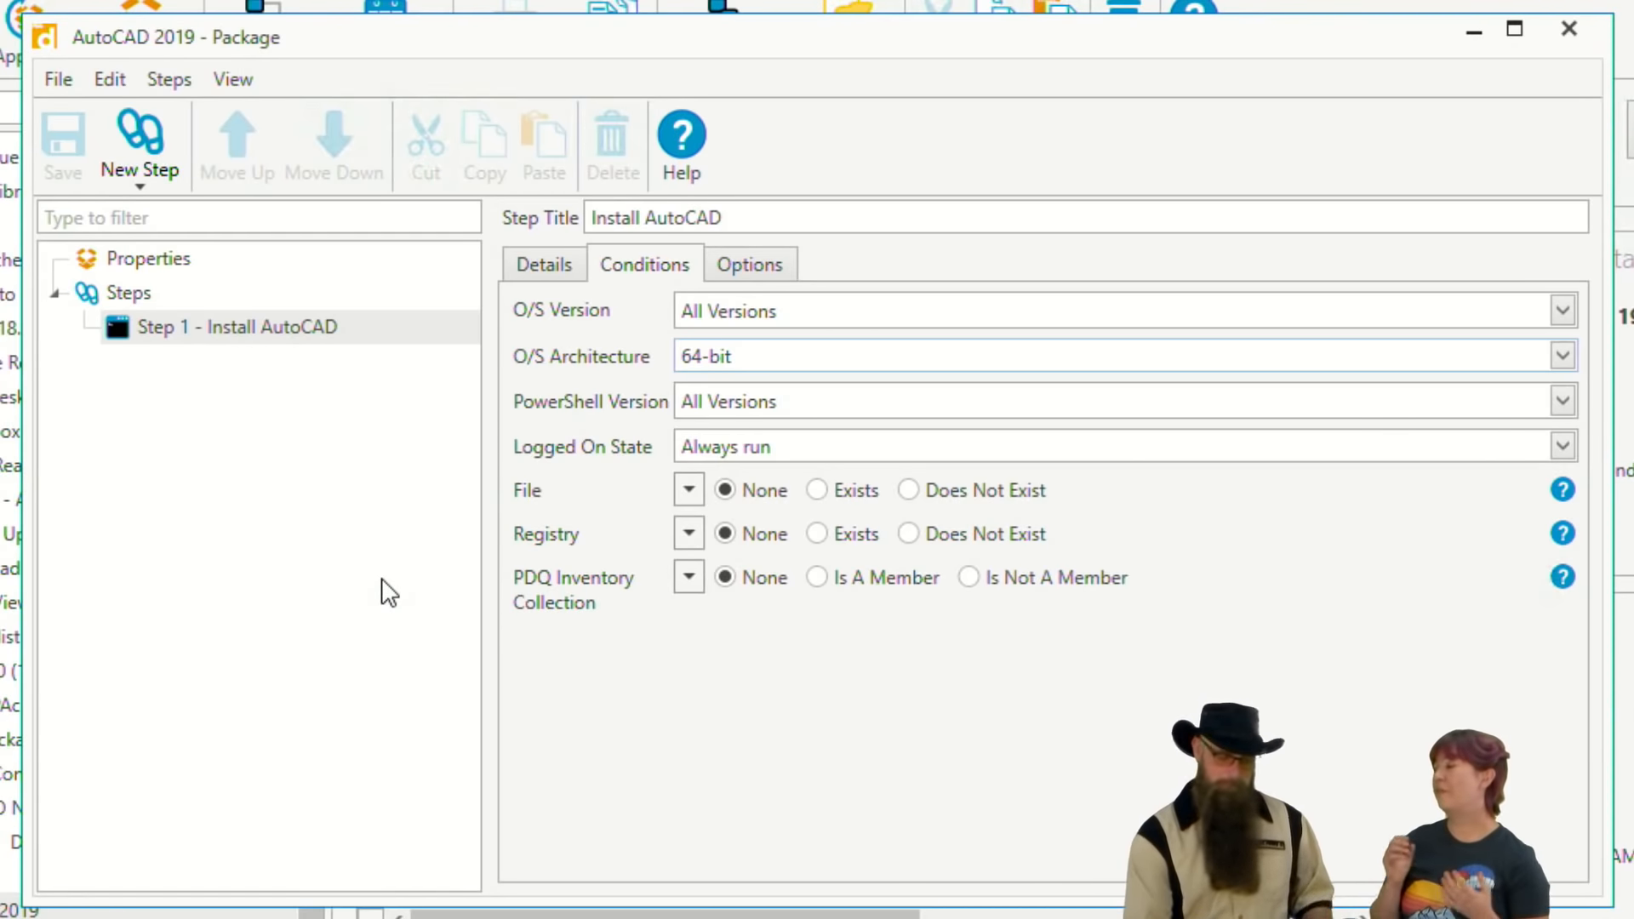
- Add a Reboot step after Install AutoCAD and title it "Reboot (no user logged on)"
{"action": "left_click", "coordinate": [150, 167]}
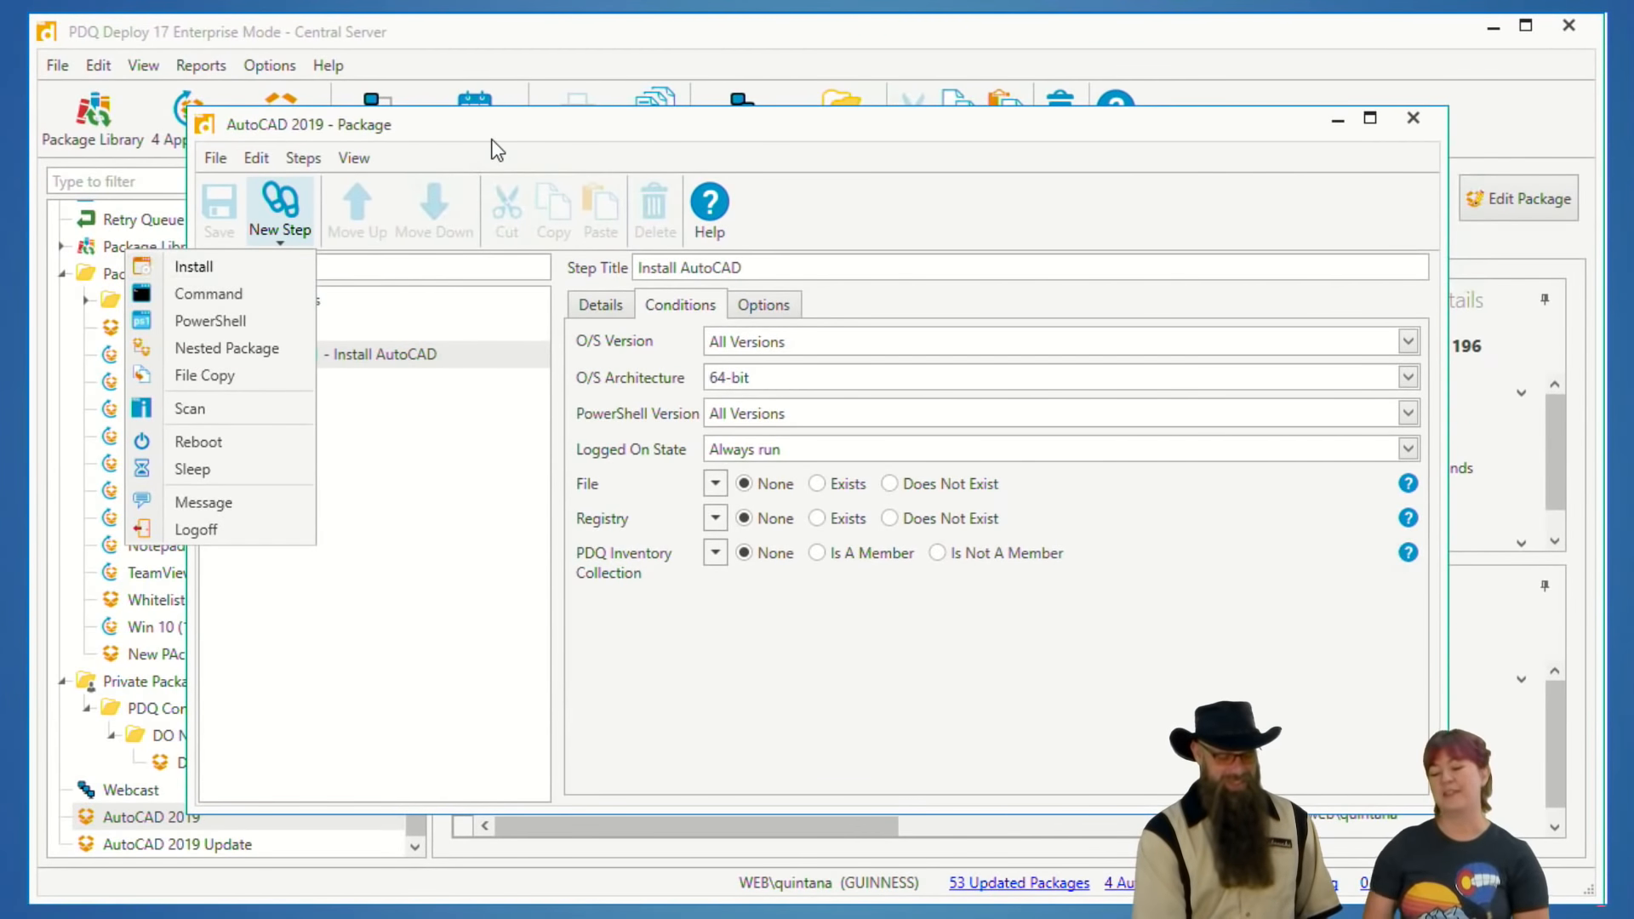
{"action": "left_click", "coordinate": [490, 140]}
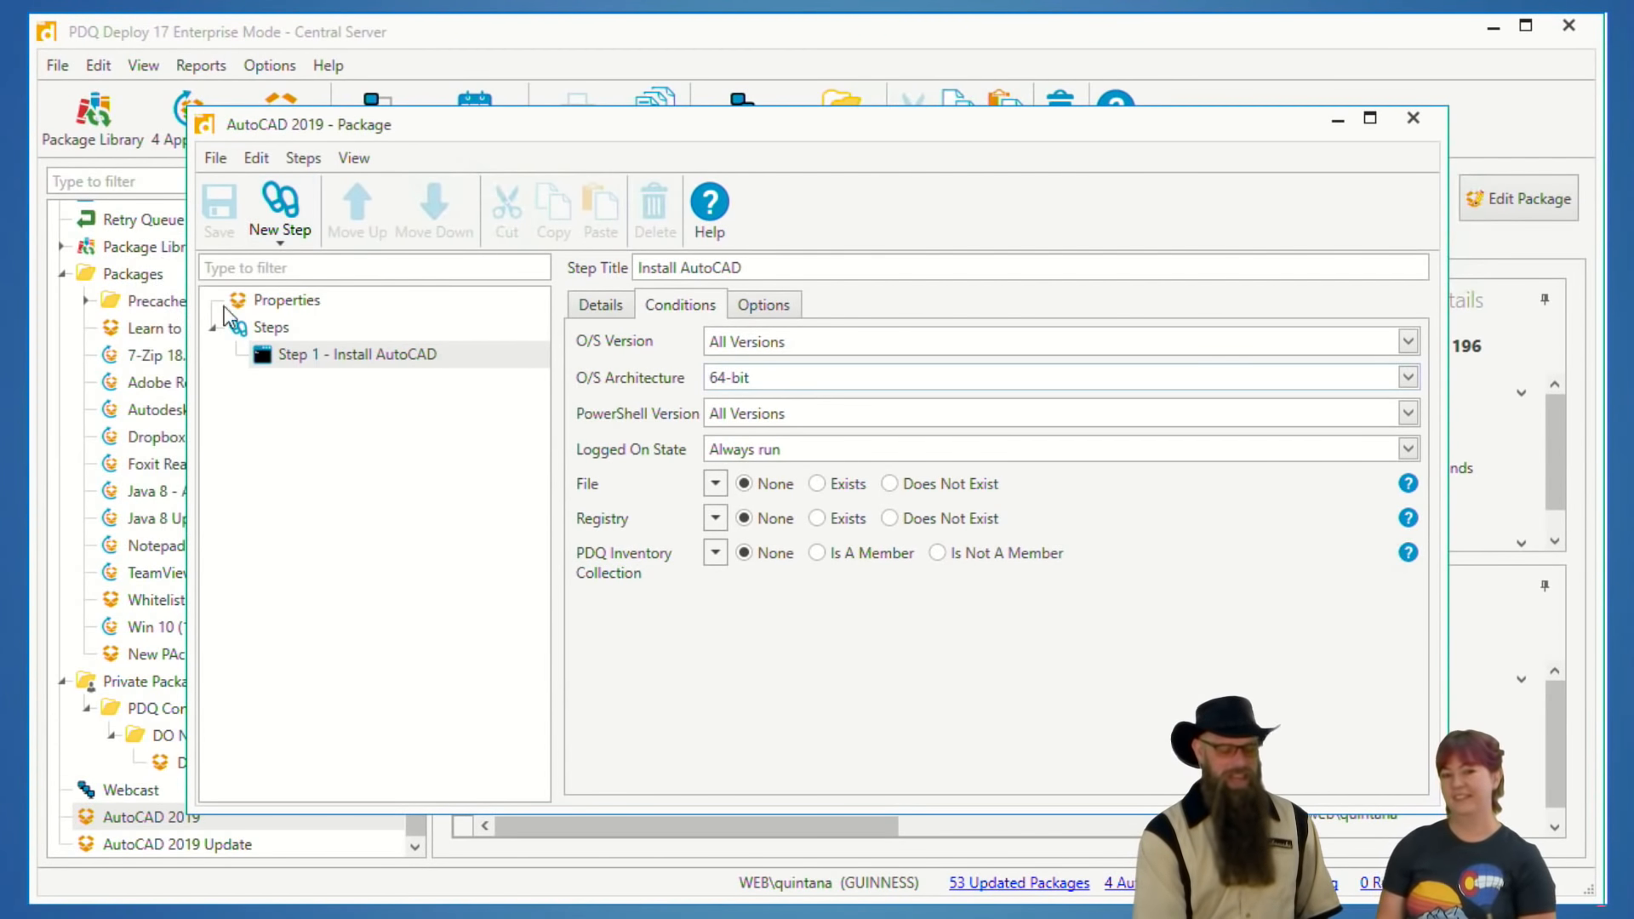
{"action": "left_click", "coordinate": [289, 240]}
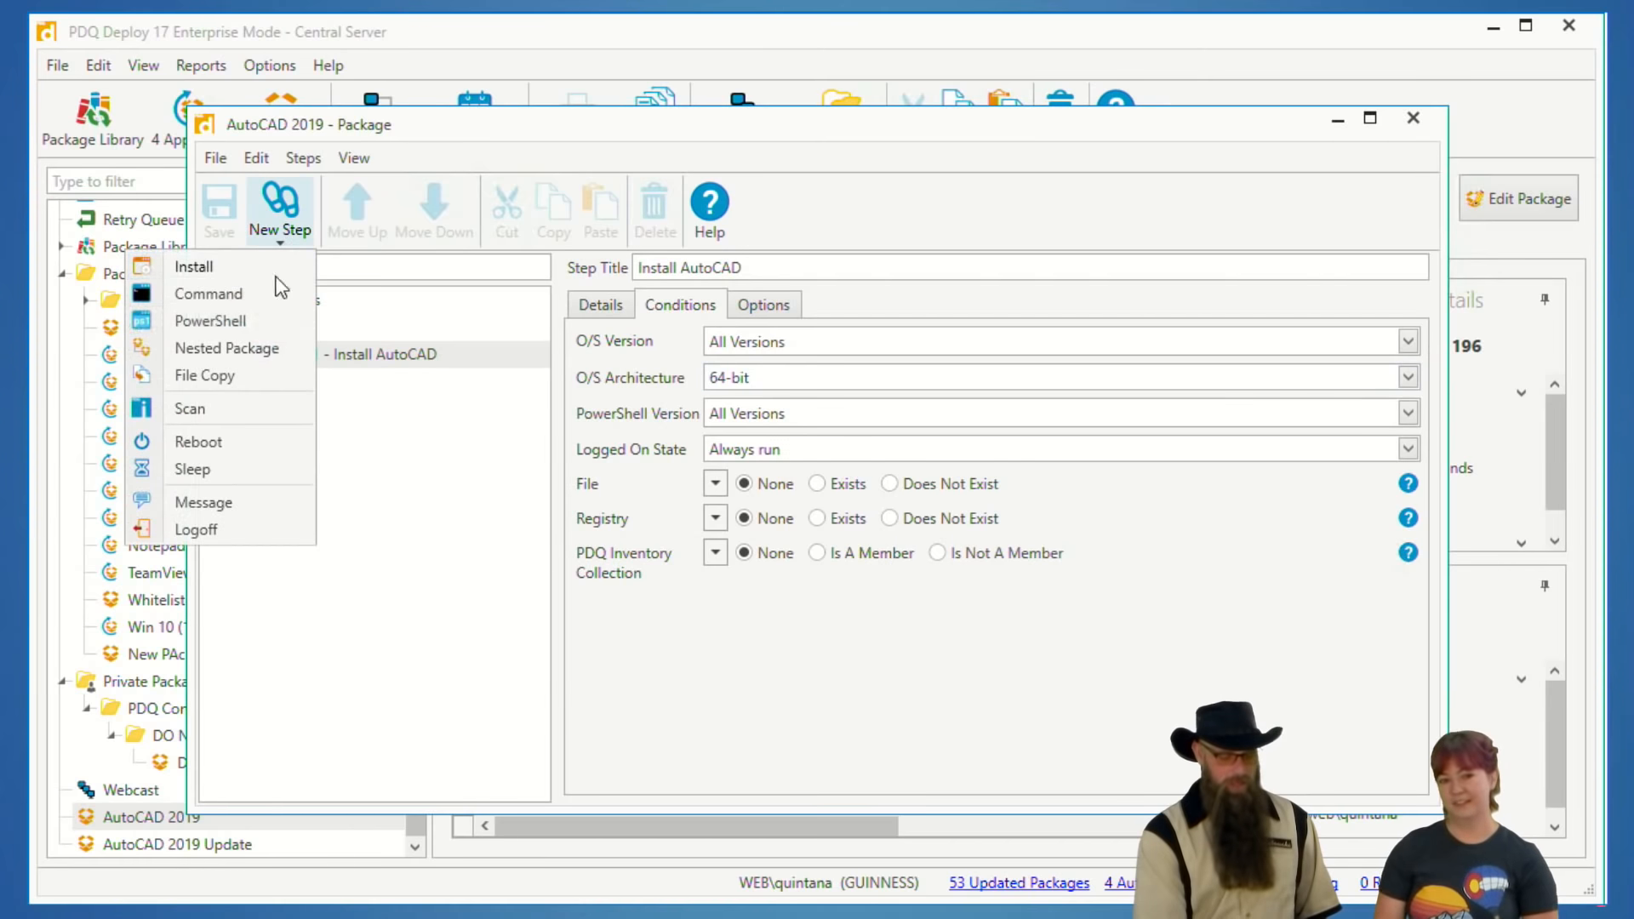
{"action": "left_click", "coordinate": [225, 440]}
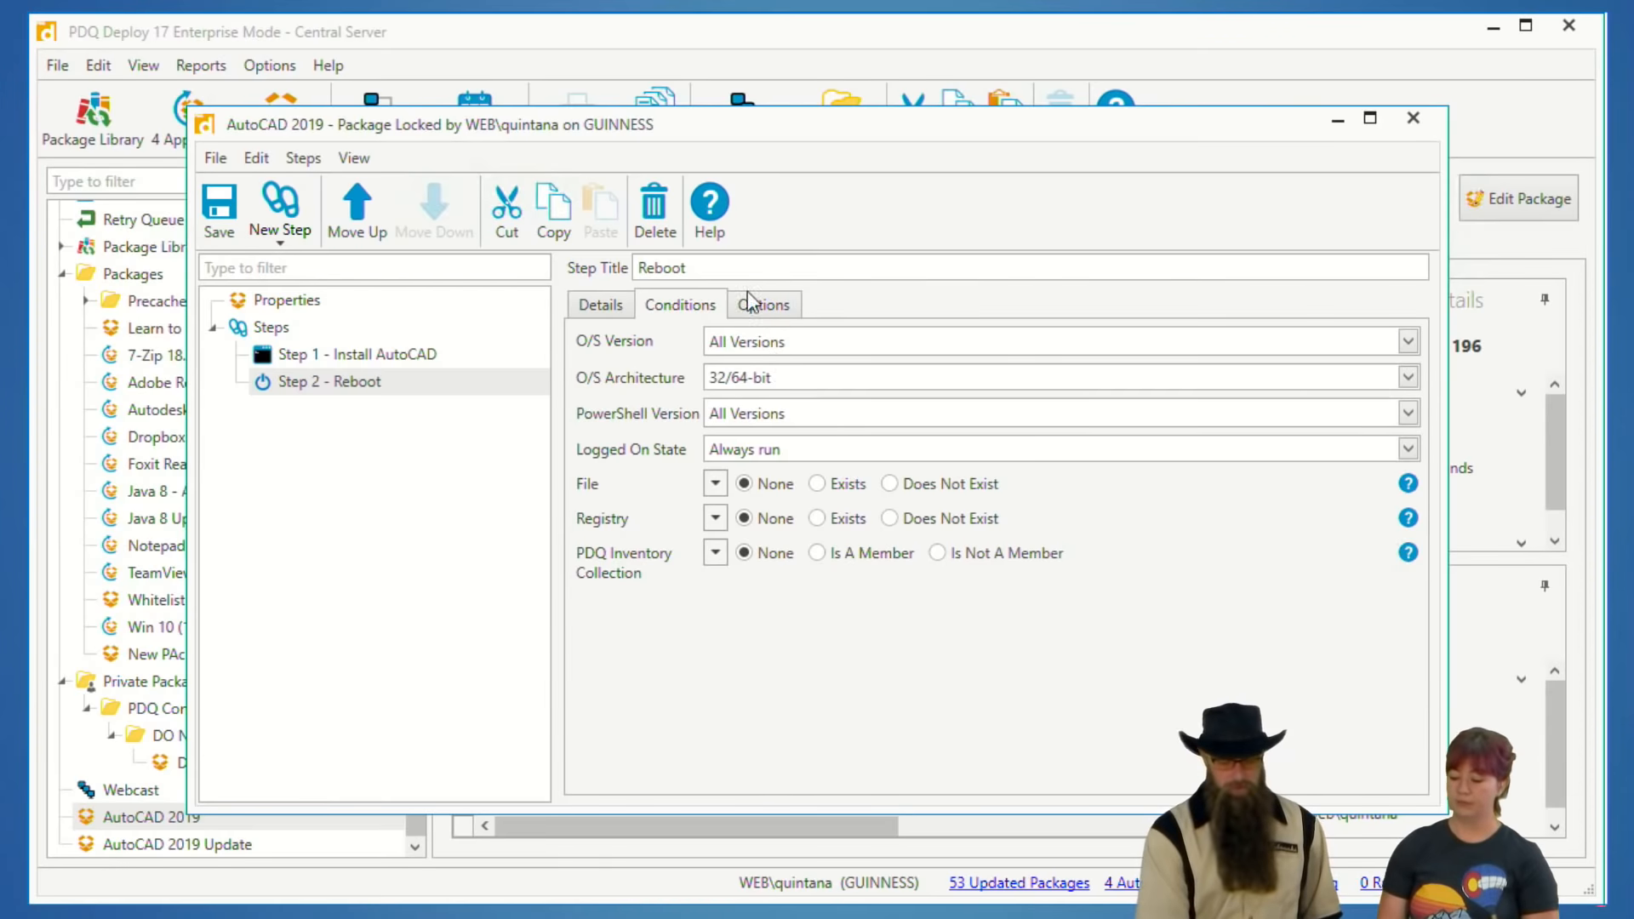
{"action": "left_click", "coordinate": [723, 269]}
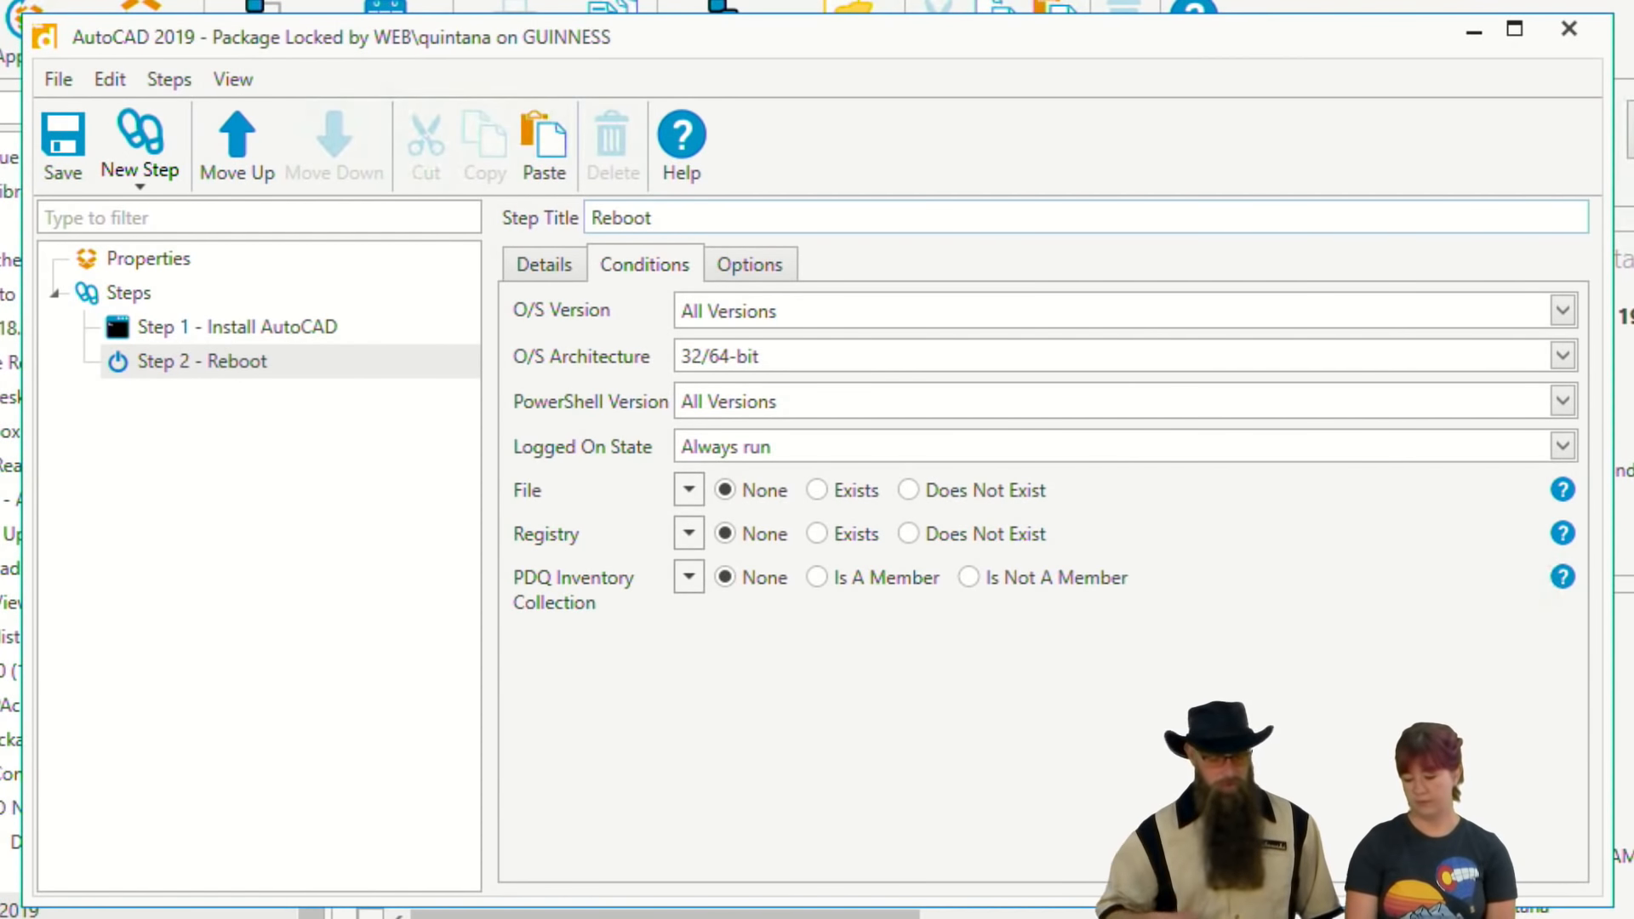
{"action": "type", "text": "(no user logged on)"}
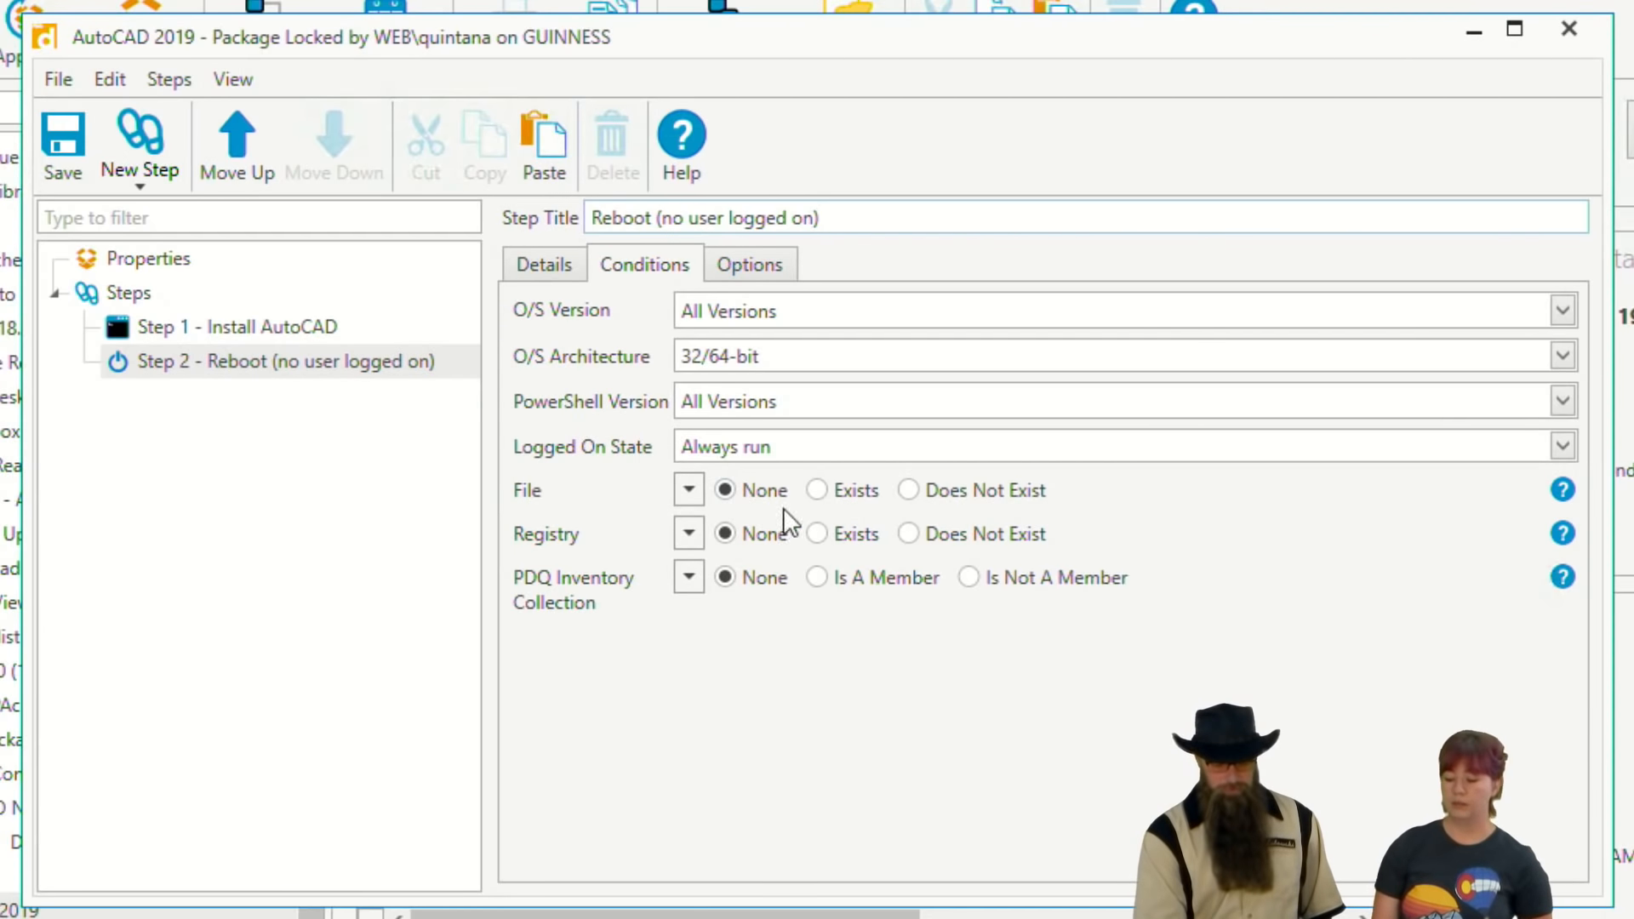
- Make the first reboot step run only if no user is logged on, with 0 seconds before reboot
{"action": "left_click", "coordinate": [748, 447]}
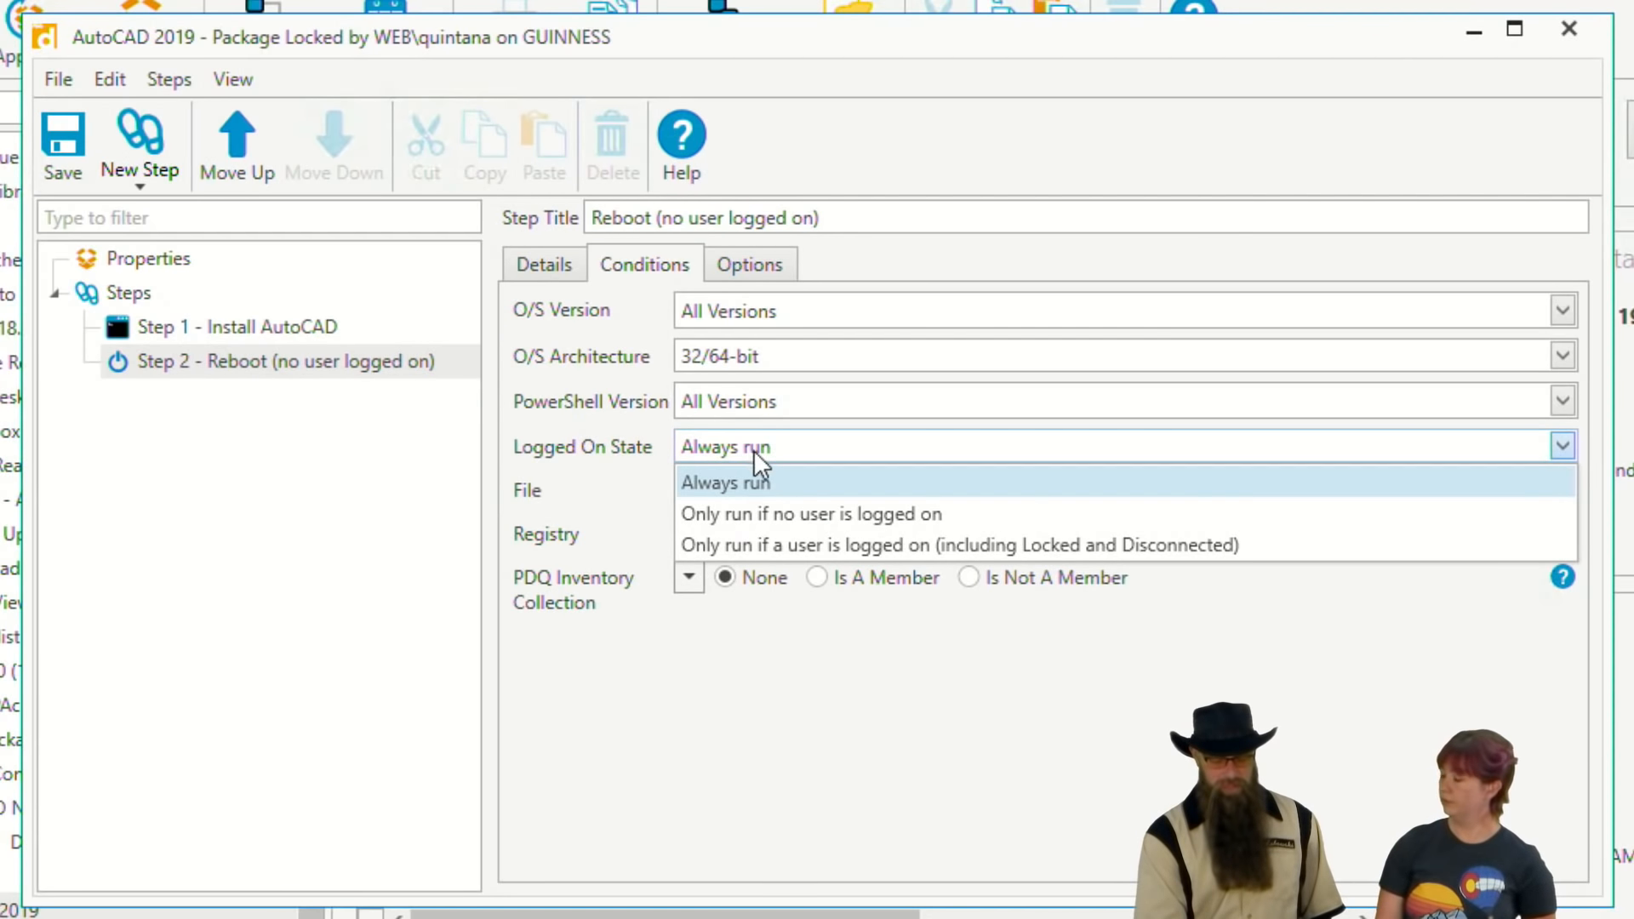
{"action": "left_click", "coordinate": [785, 512]}
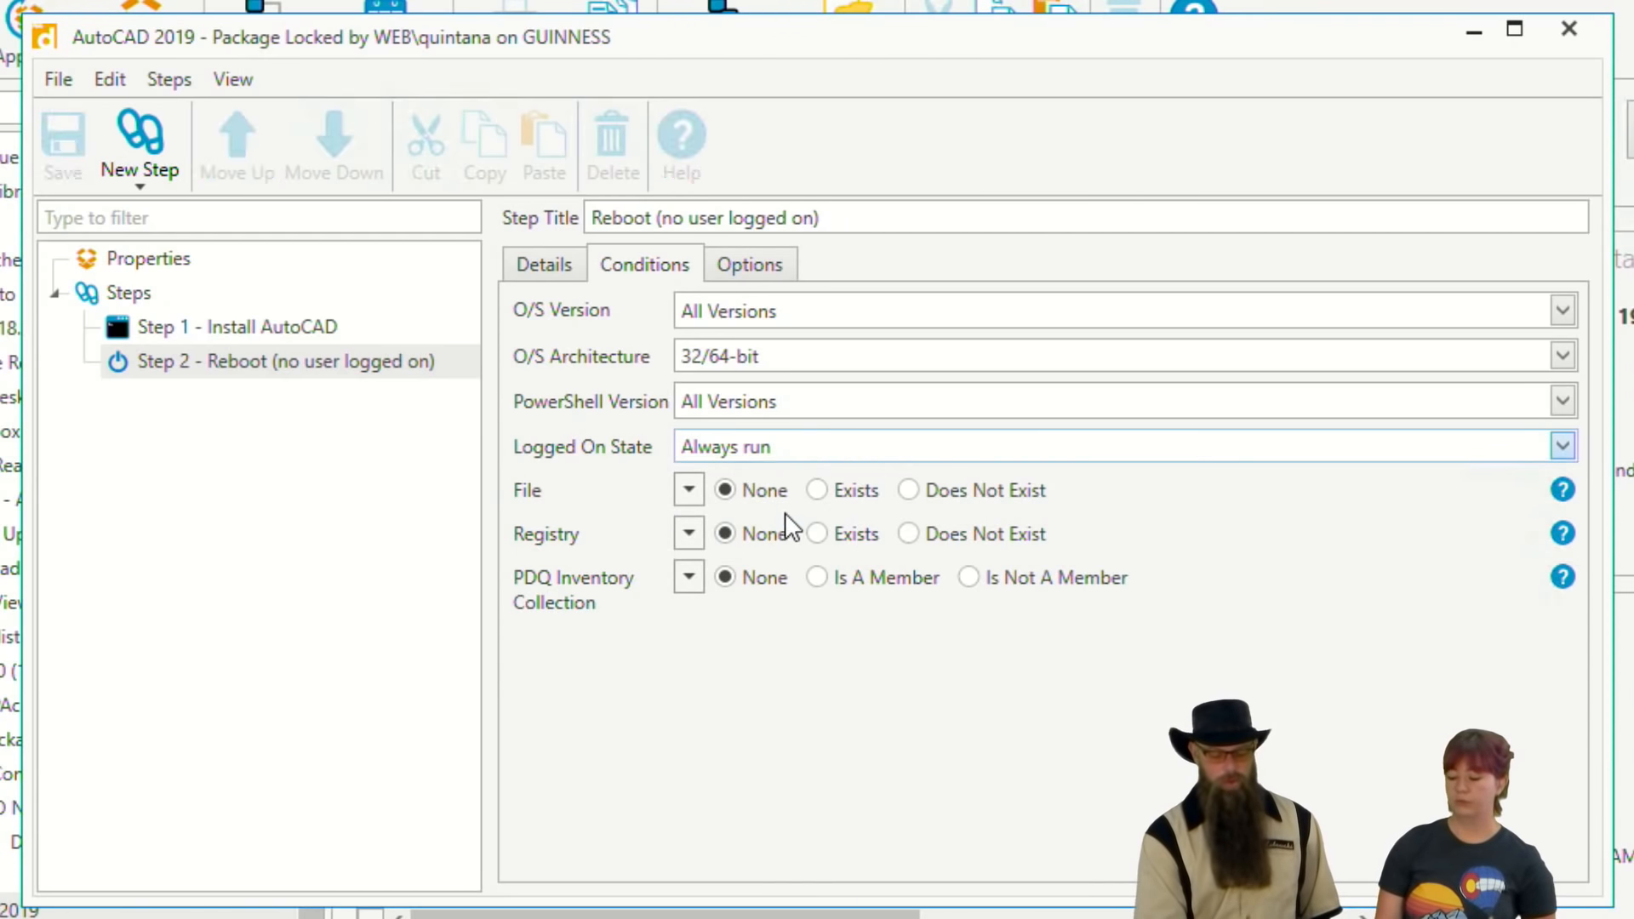
{"action": "left_click", "coordinate": [529, 268]}
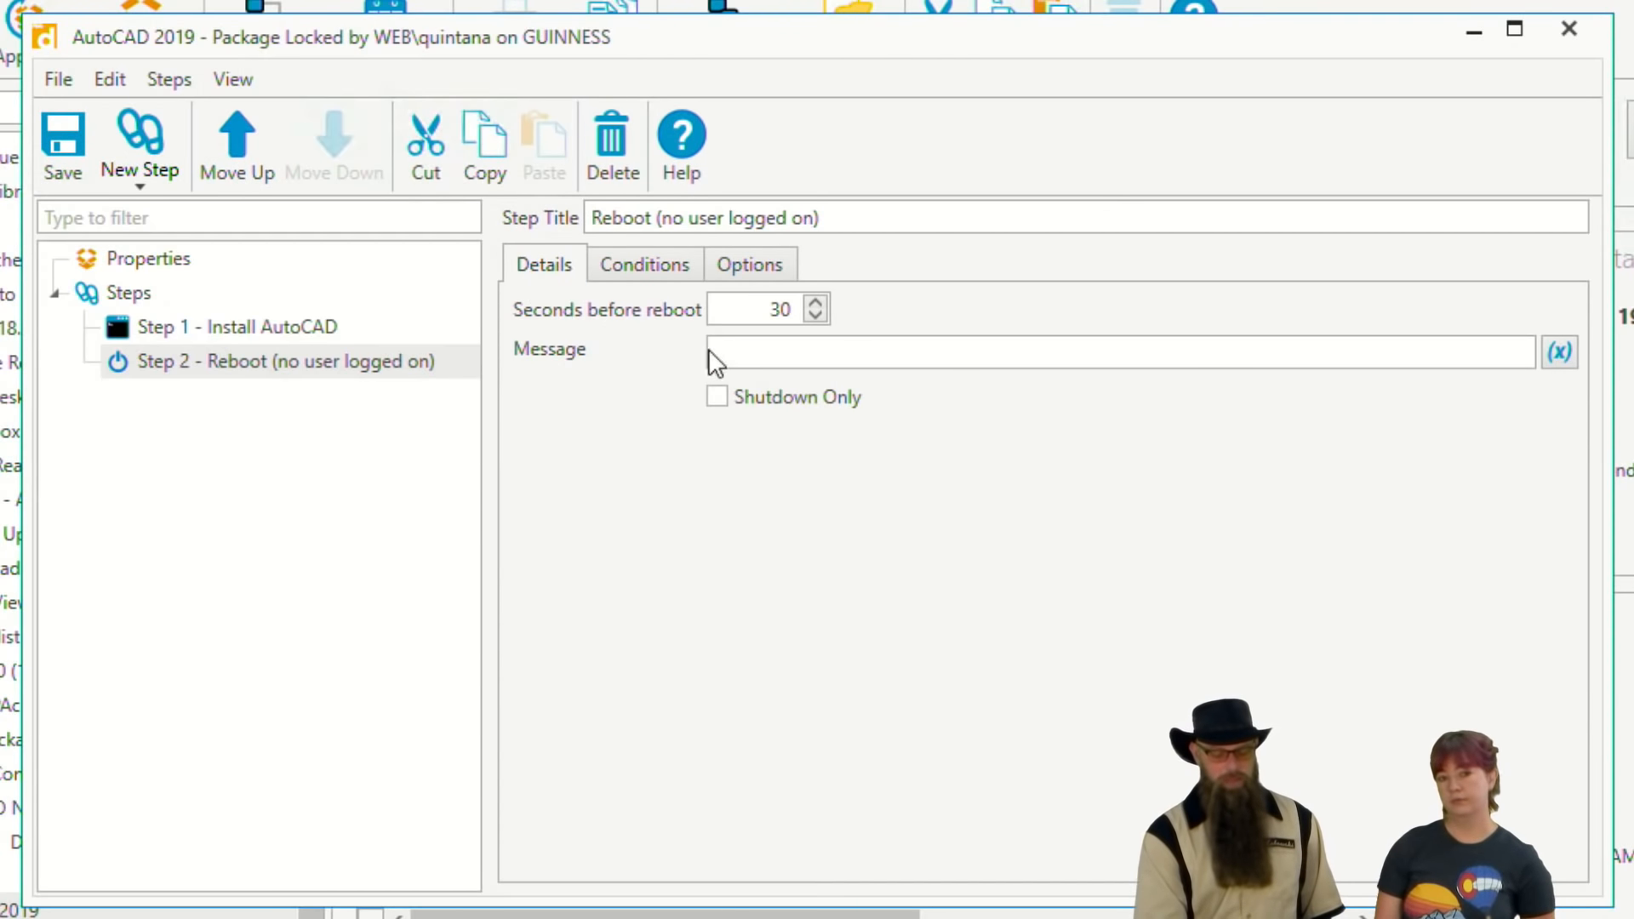
{"action": "left_click_drag", "start_coordinate": [771, 315], "coordinate": [805, 318]}
{"action": "type", "text": "0"}
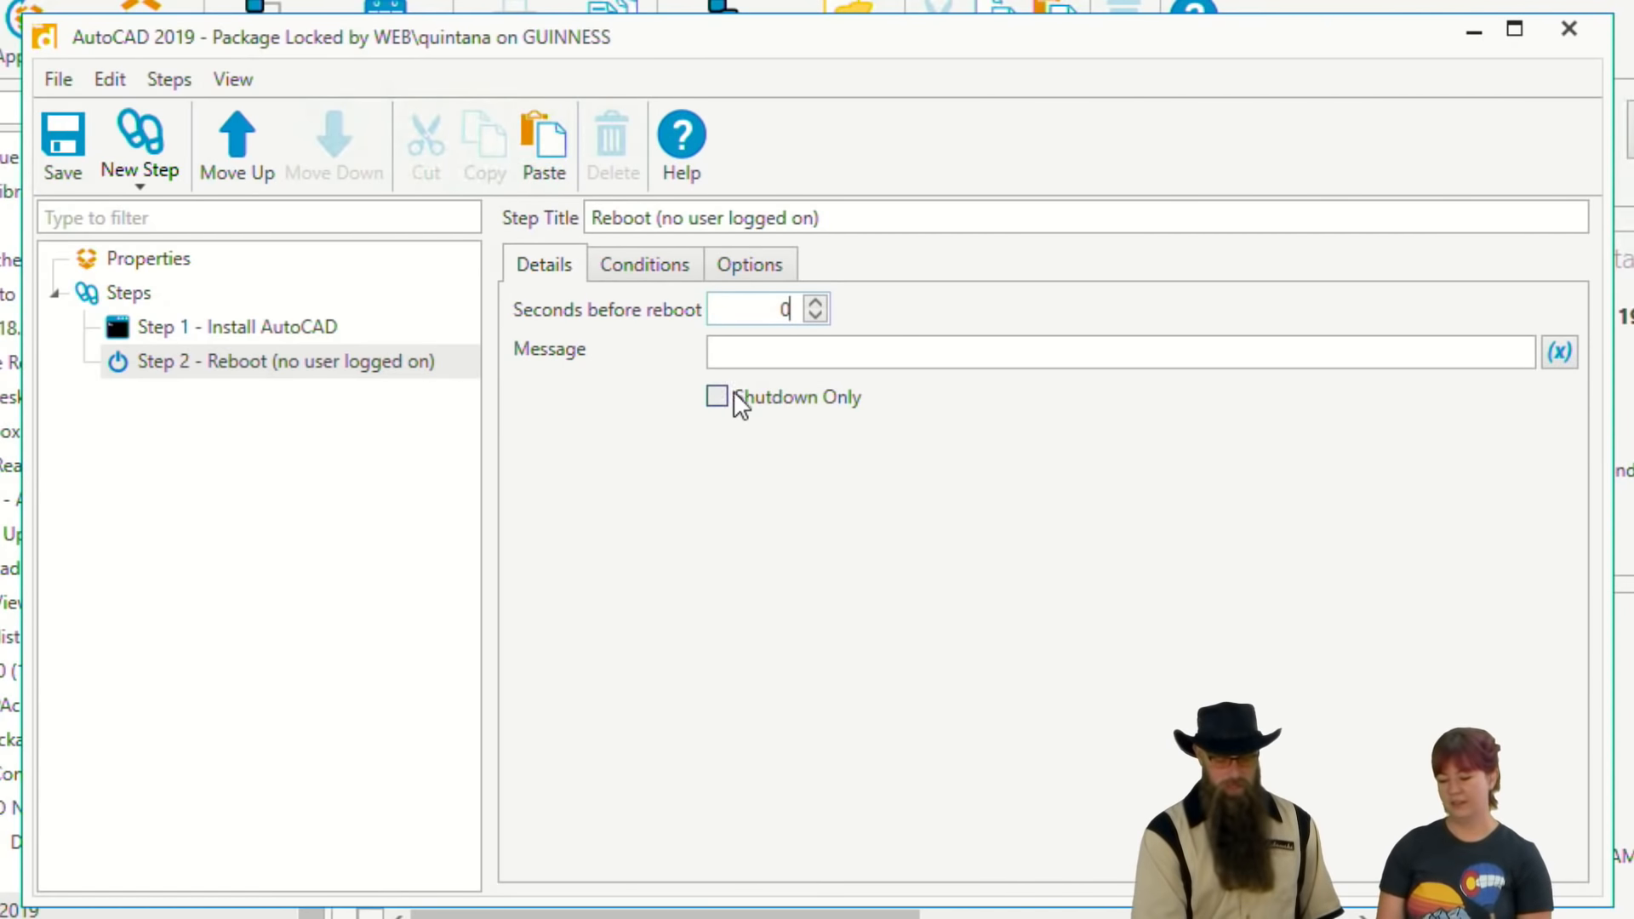
{"action": "left_click", "coordinate": [662, 271]}
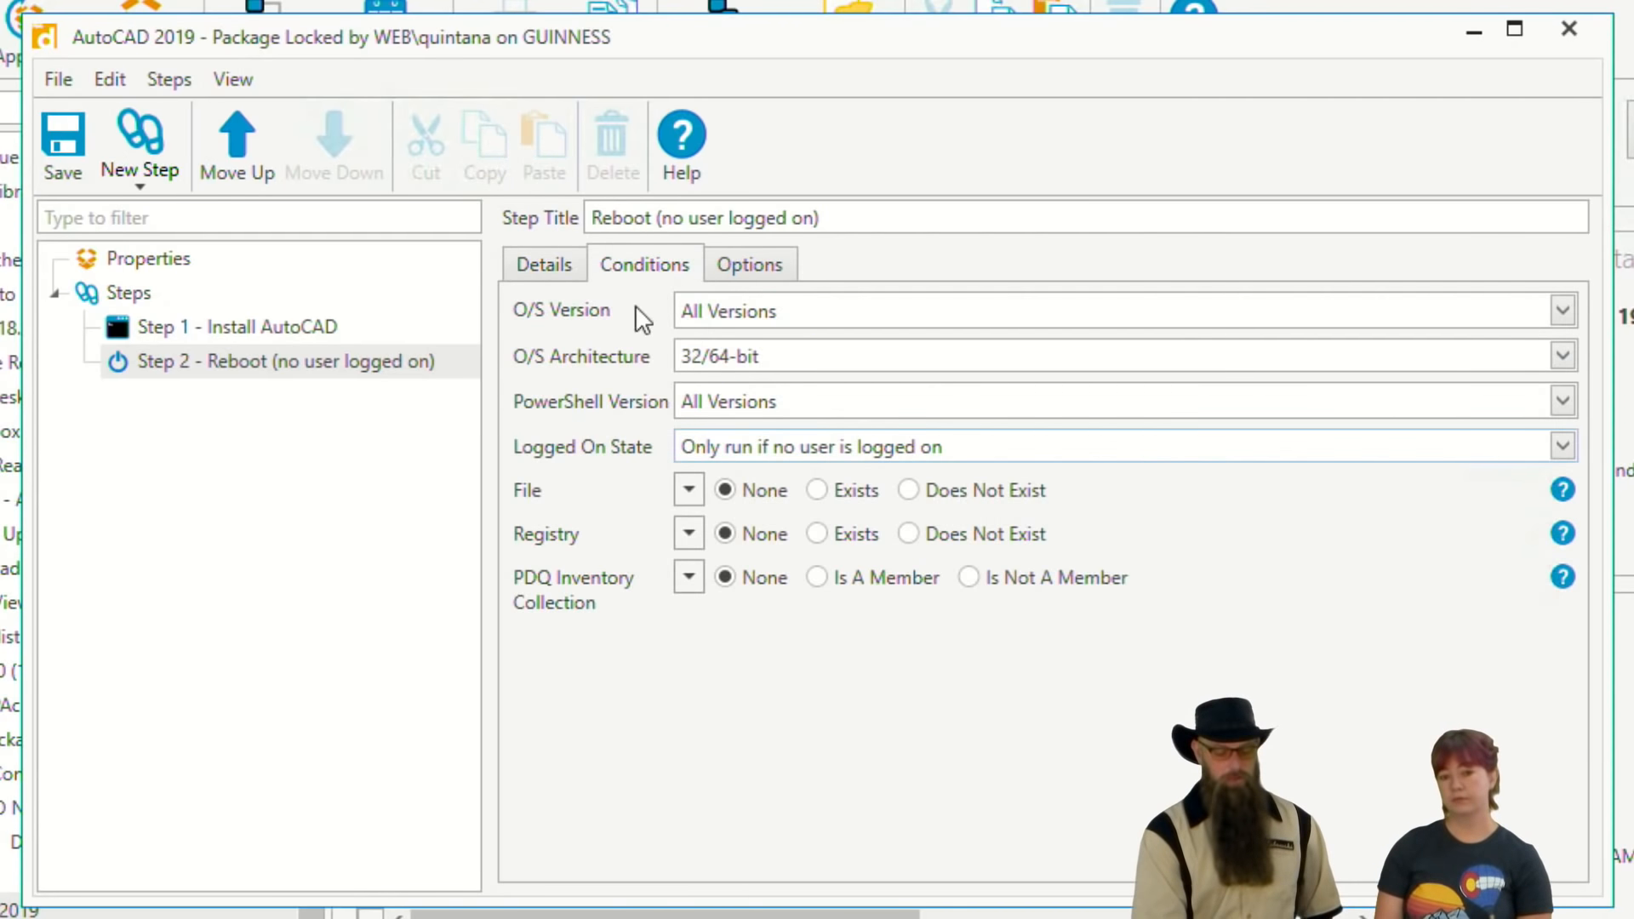
- Duplicate the "Reboot (no user logged on)" step and retitle the copy "Reboot (user logged on)"
{"action": "right_click", "coordinate": [197, 363]}
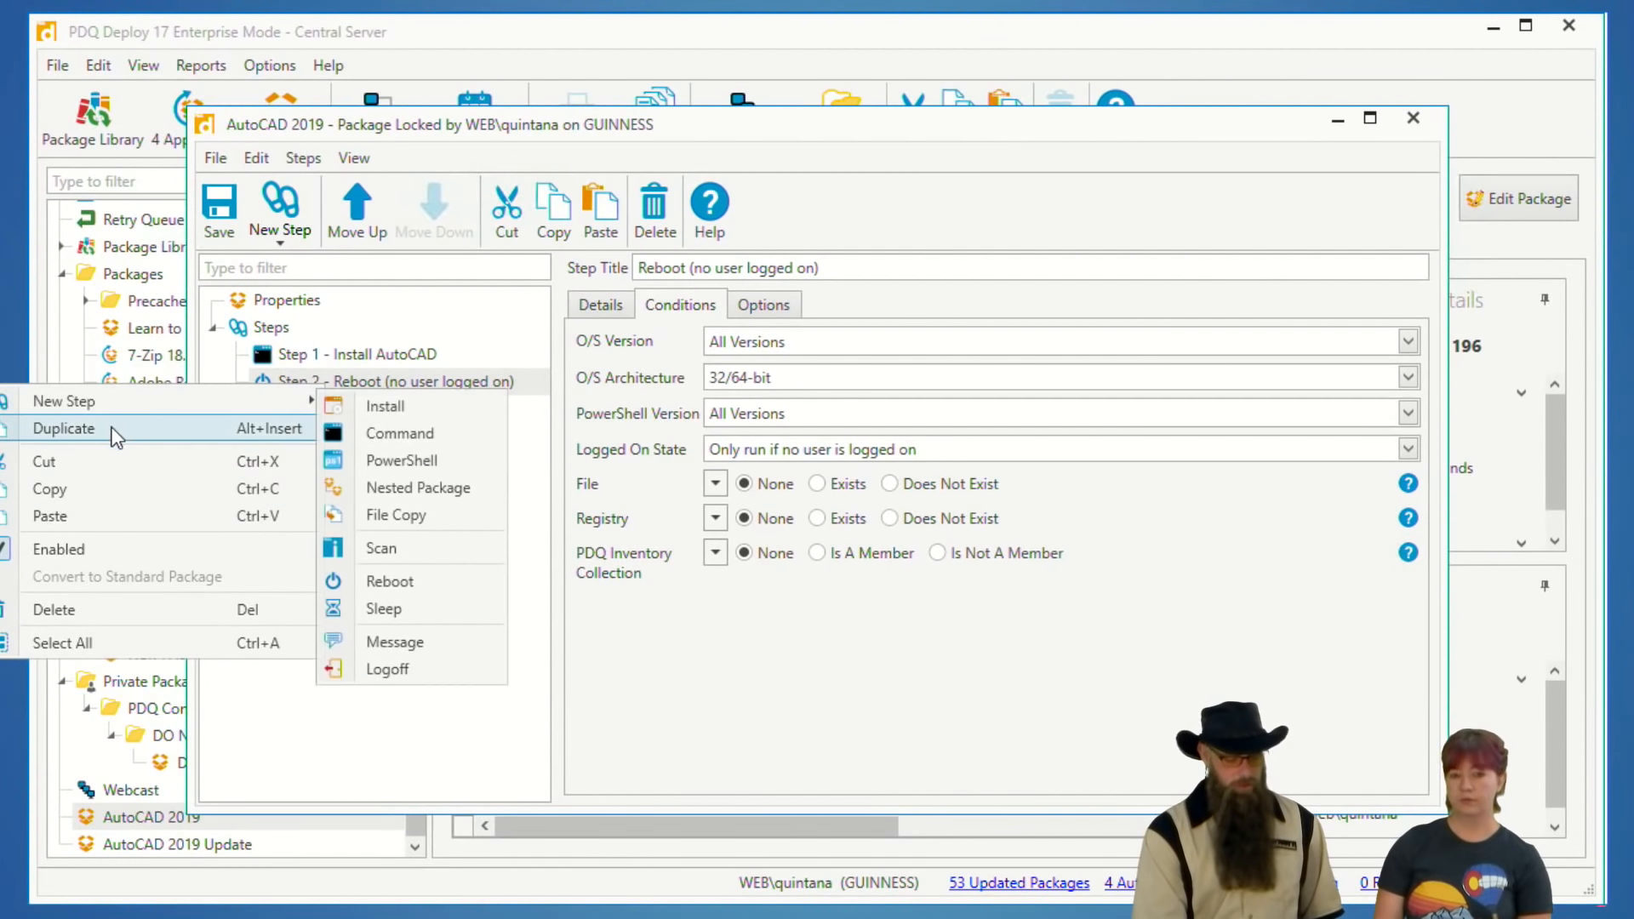
{"action": "left_click", "coordinate": [117, 428]}
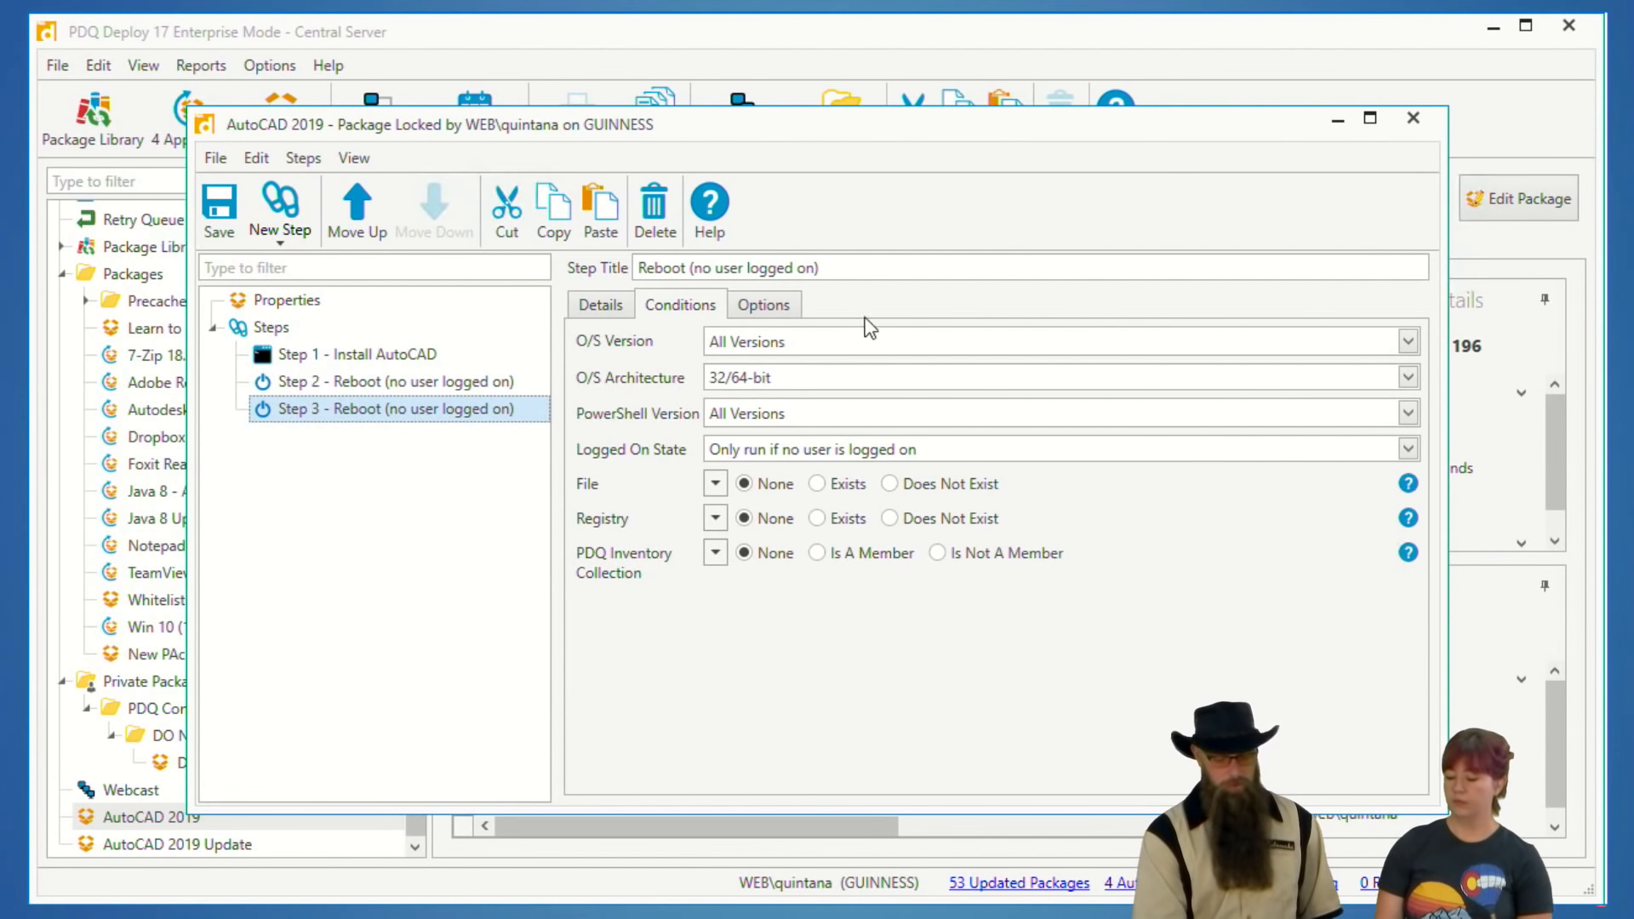
{"action": "left_click", "coordinate": [837, 271]}
{"action": "left_click", "coordinate": [695, 229]}
{"action": "key", "text": "BackSpace"}
{"action": "key", "text": "BackSpace"}
{"action": "key", "text": "BackSpace"}
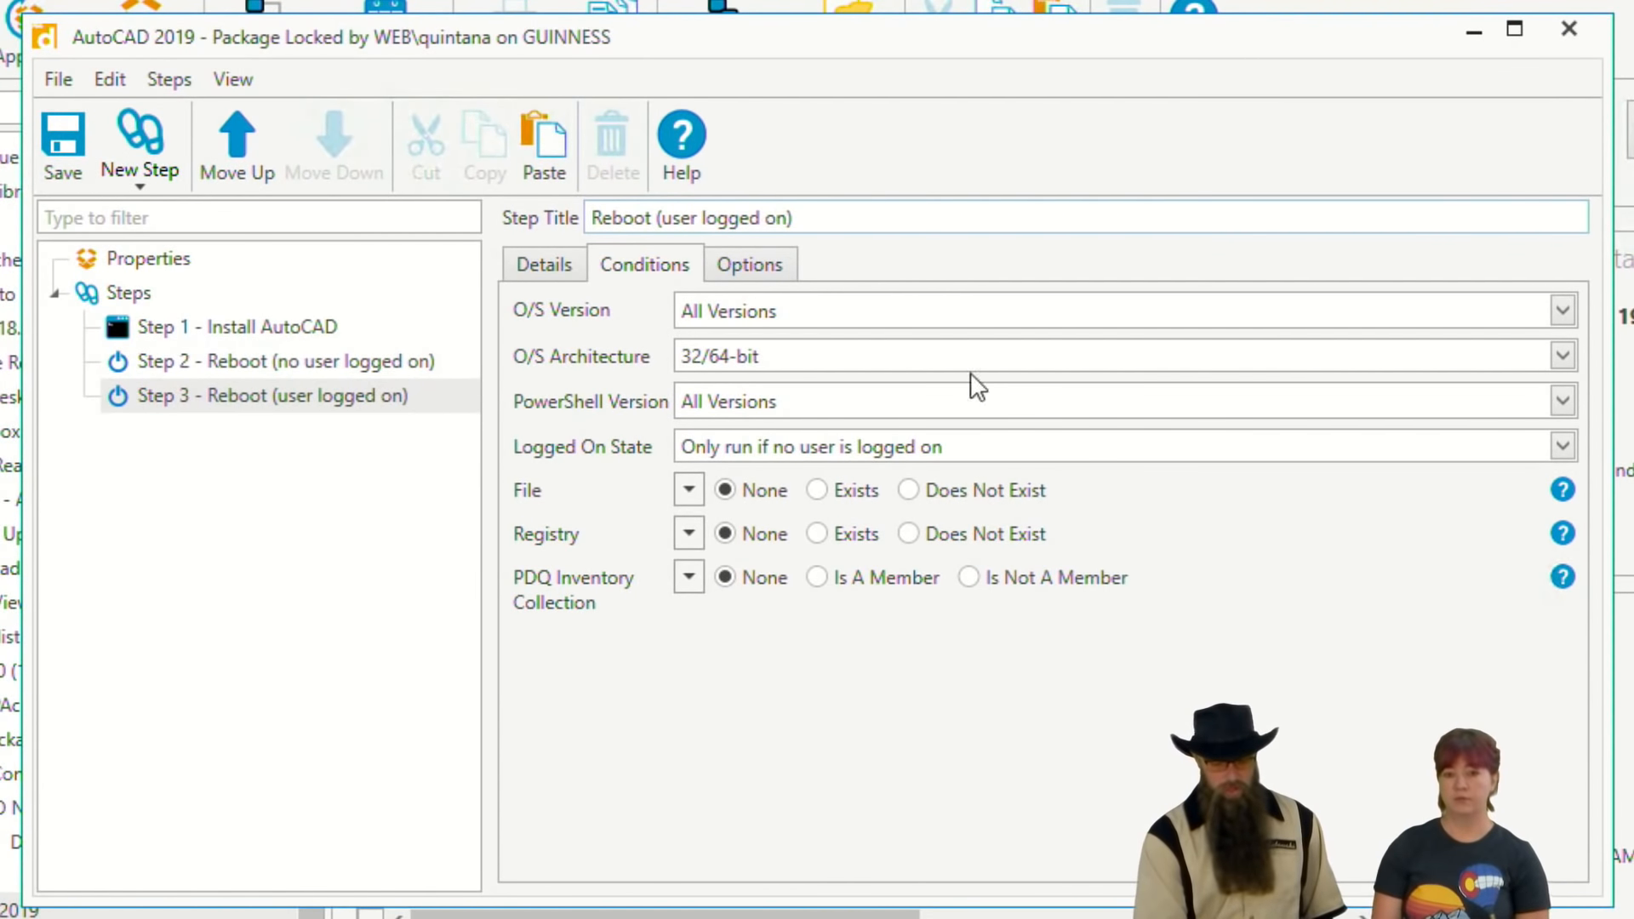
- Make the duplicated reboot step run only if a user is logged on (including Locked and Disconnected), with 300 seconds before reboot
{"action": "left_click", "coordinate": [771, 449]}
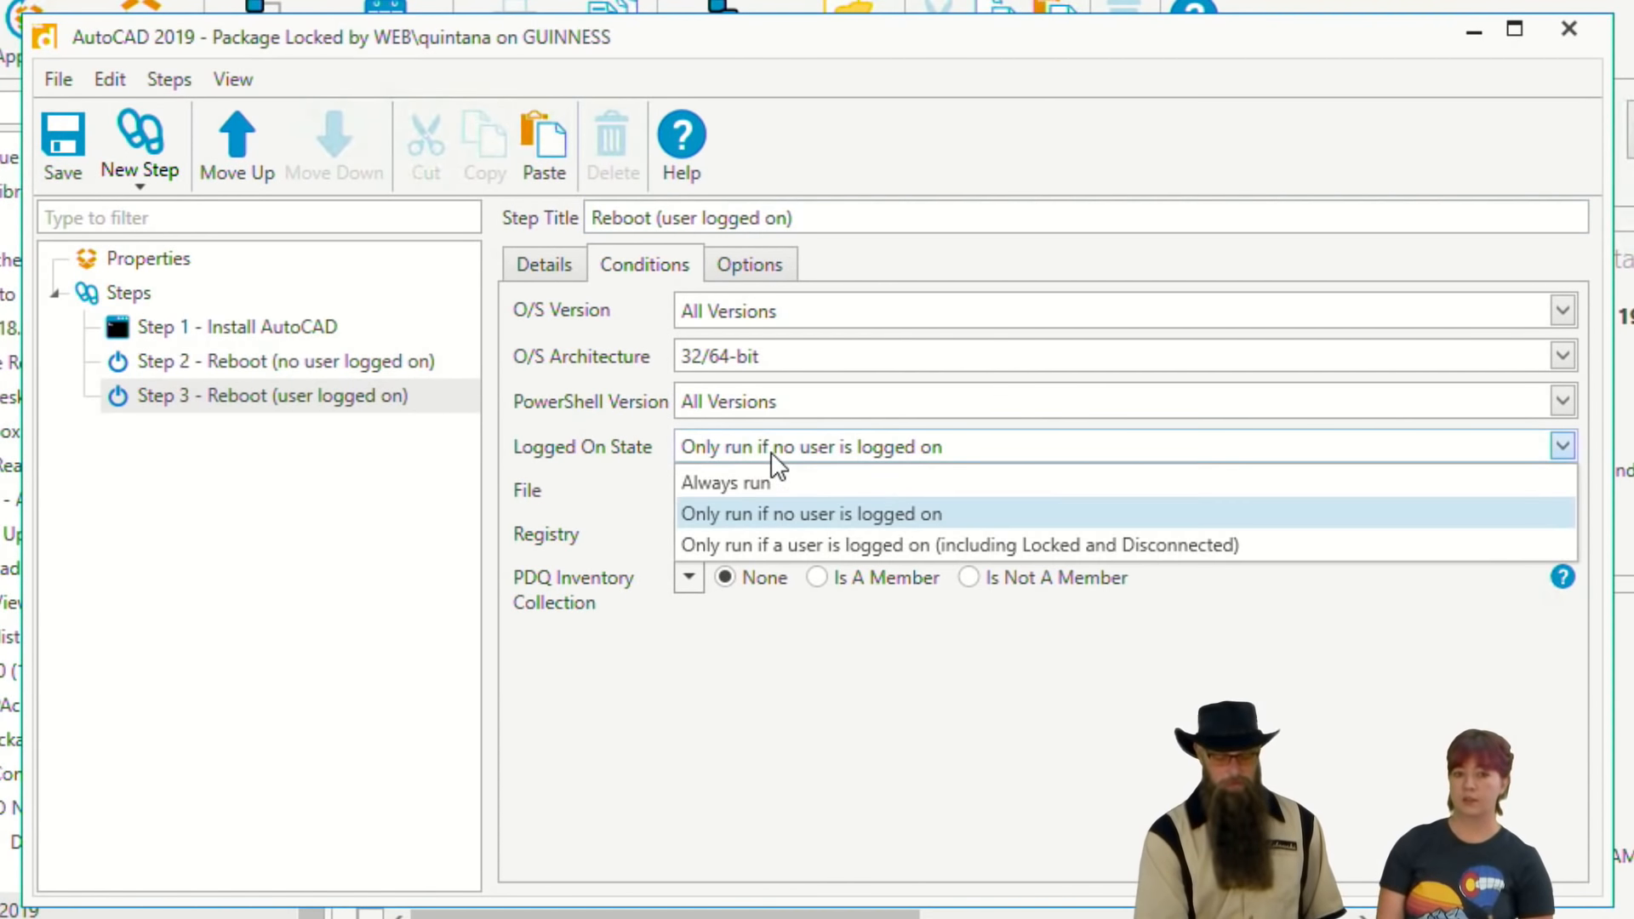
{"action": "left_click", "coordinate": [780, 545]}
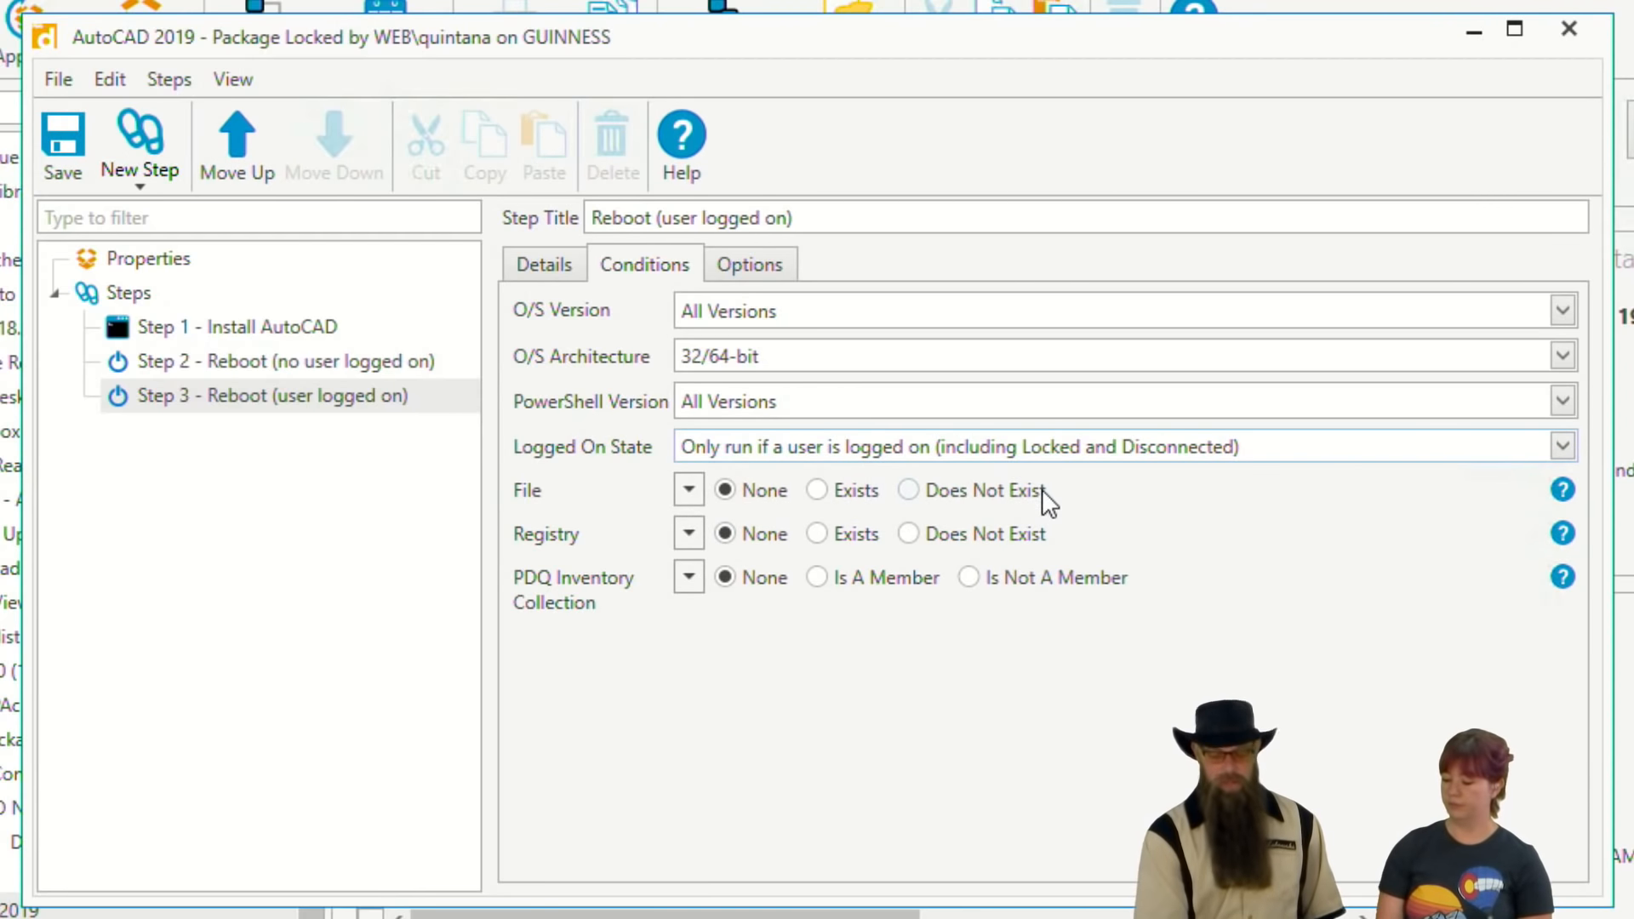
{"action": "left_click", "coordinate": [546, 269]}
{"action": "left_click", "coordinate": [808, 312]}
{"action": "double_click", "coordinate": [808, 311]}
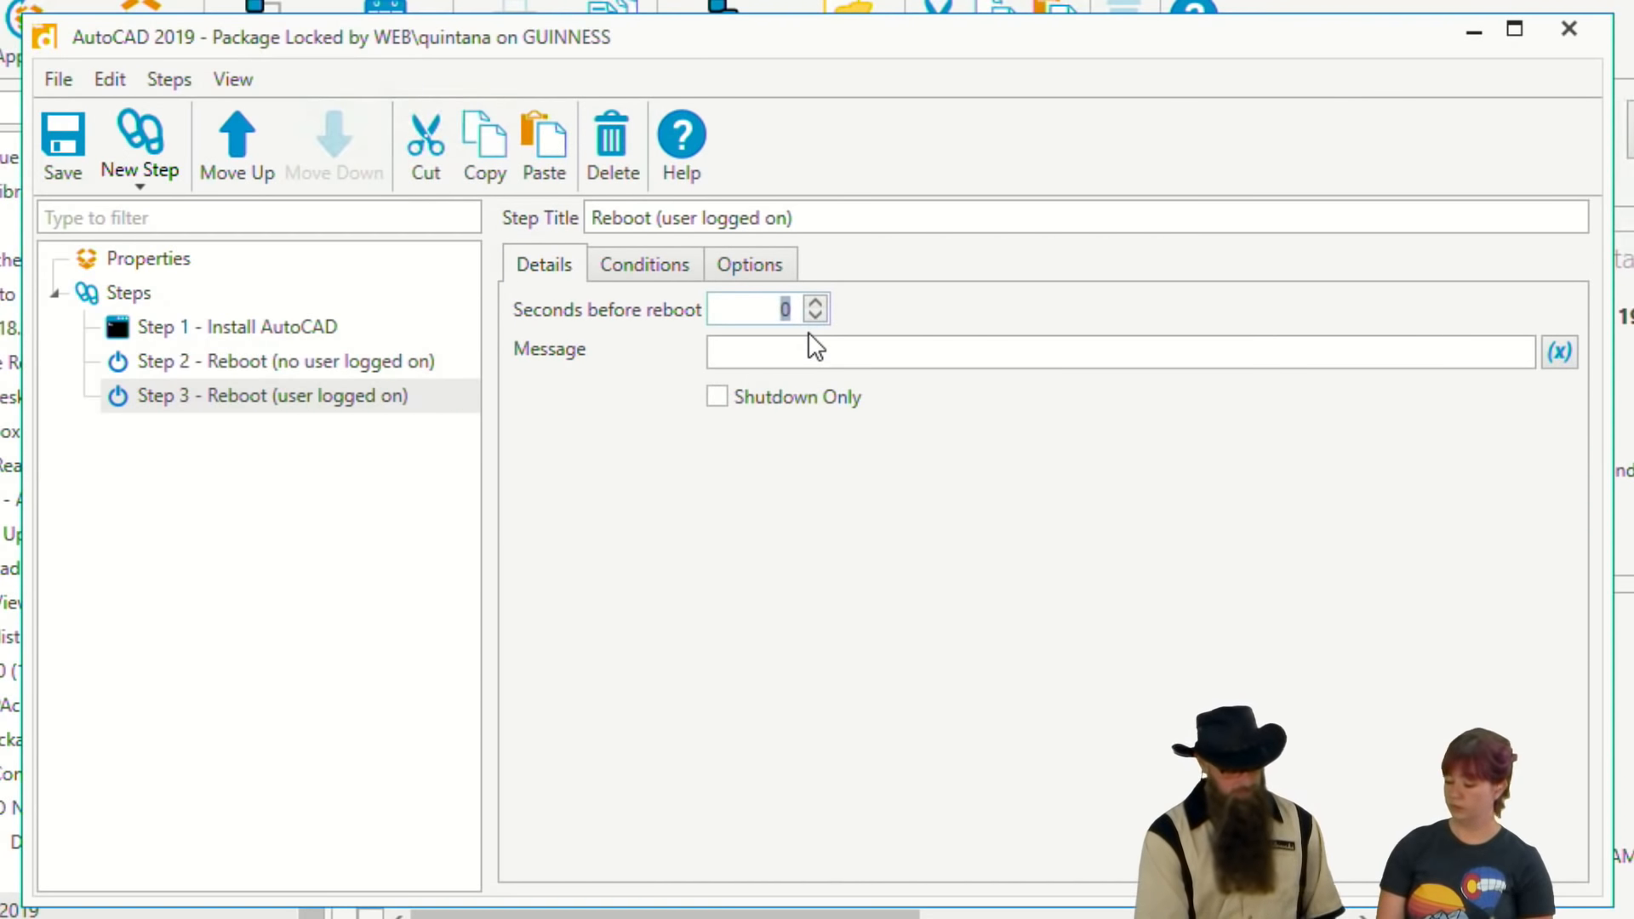
{"action": "type", "text": "300"}
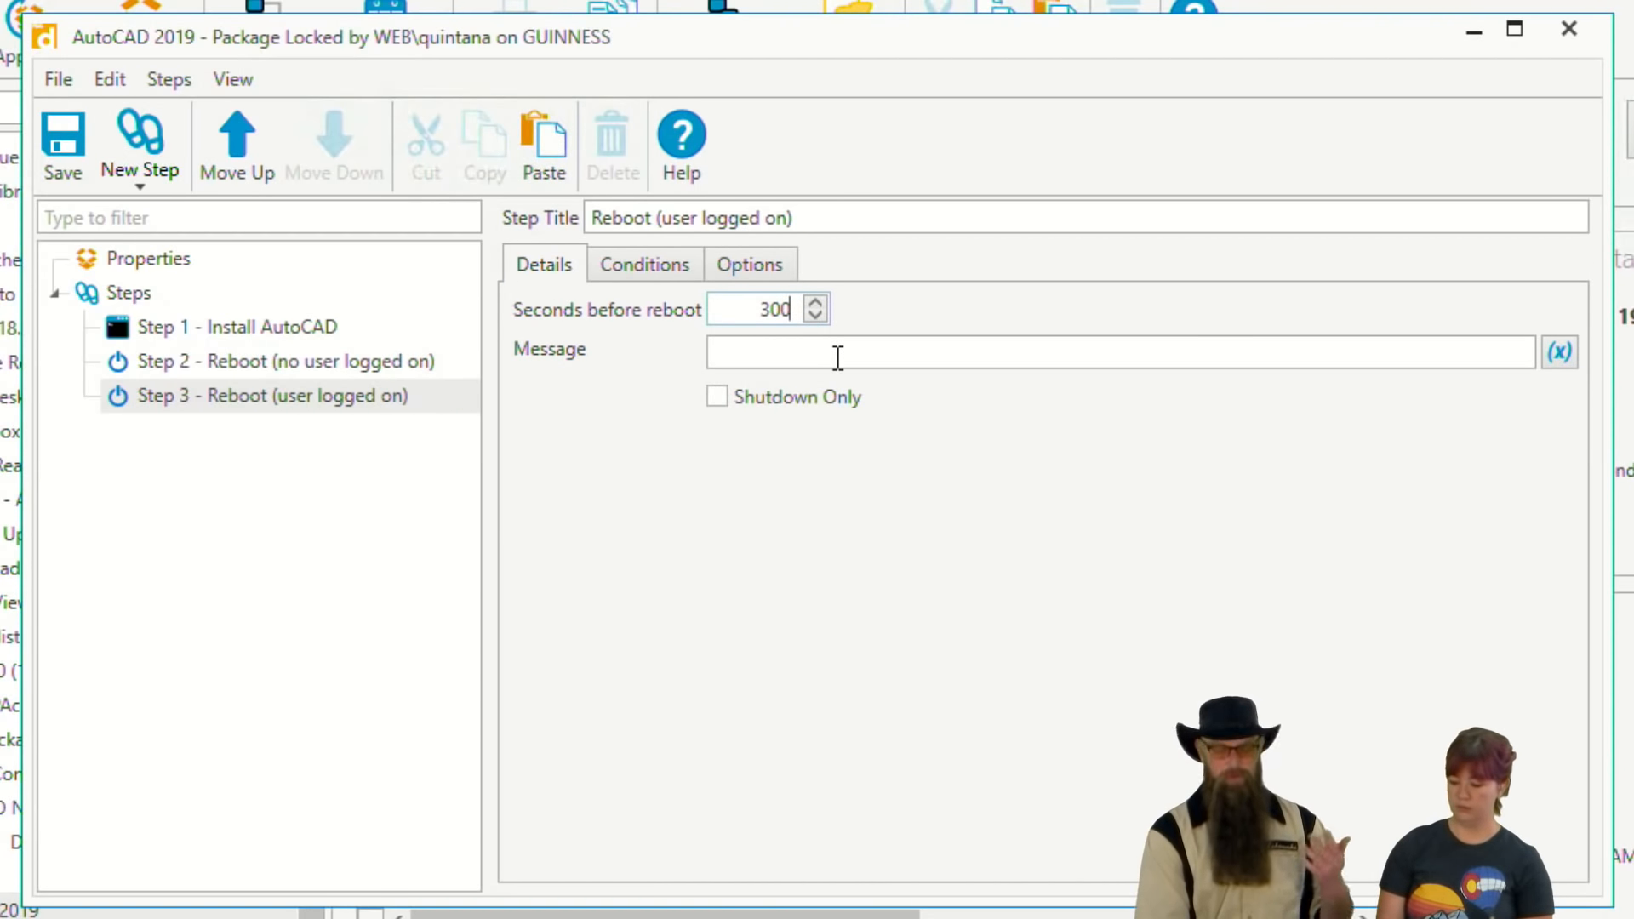
- Set the user-logged-on reboot step's message to "Warning! Your computer will reboot in 5 minutes to finish installing AutoCAD 2019" and save the package
{"action": "left_click", "coordinate": [815, 356]}
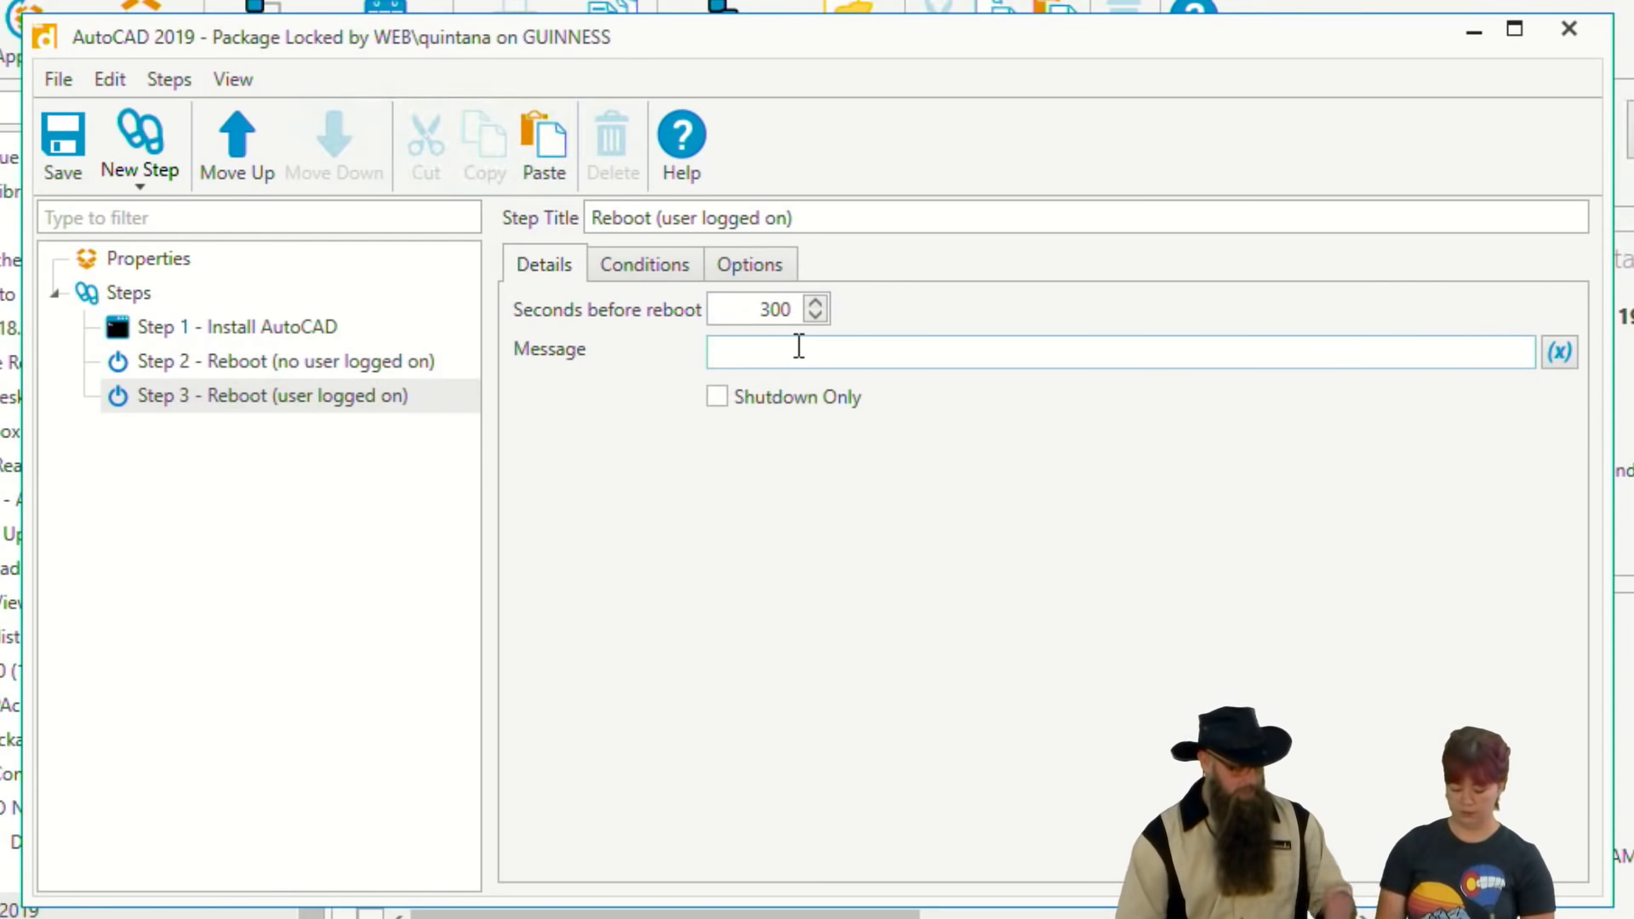
{"action": "type", "text": "Warn"}
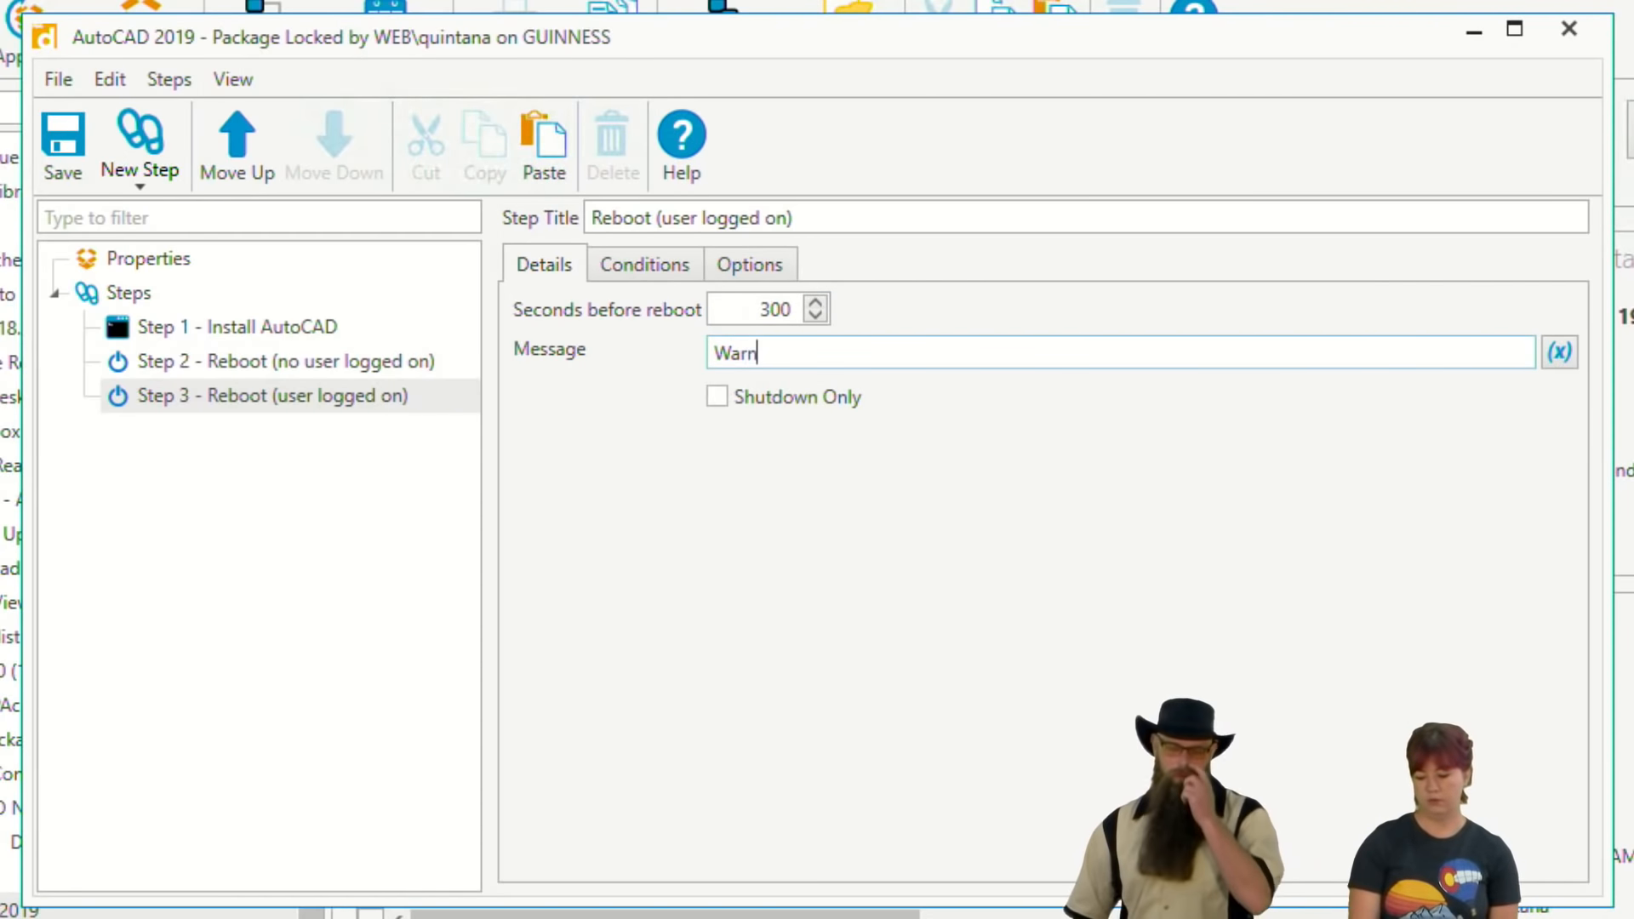
{"action": "type", "text": "ing! Your"}
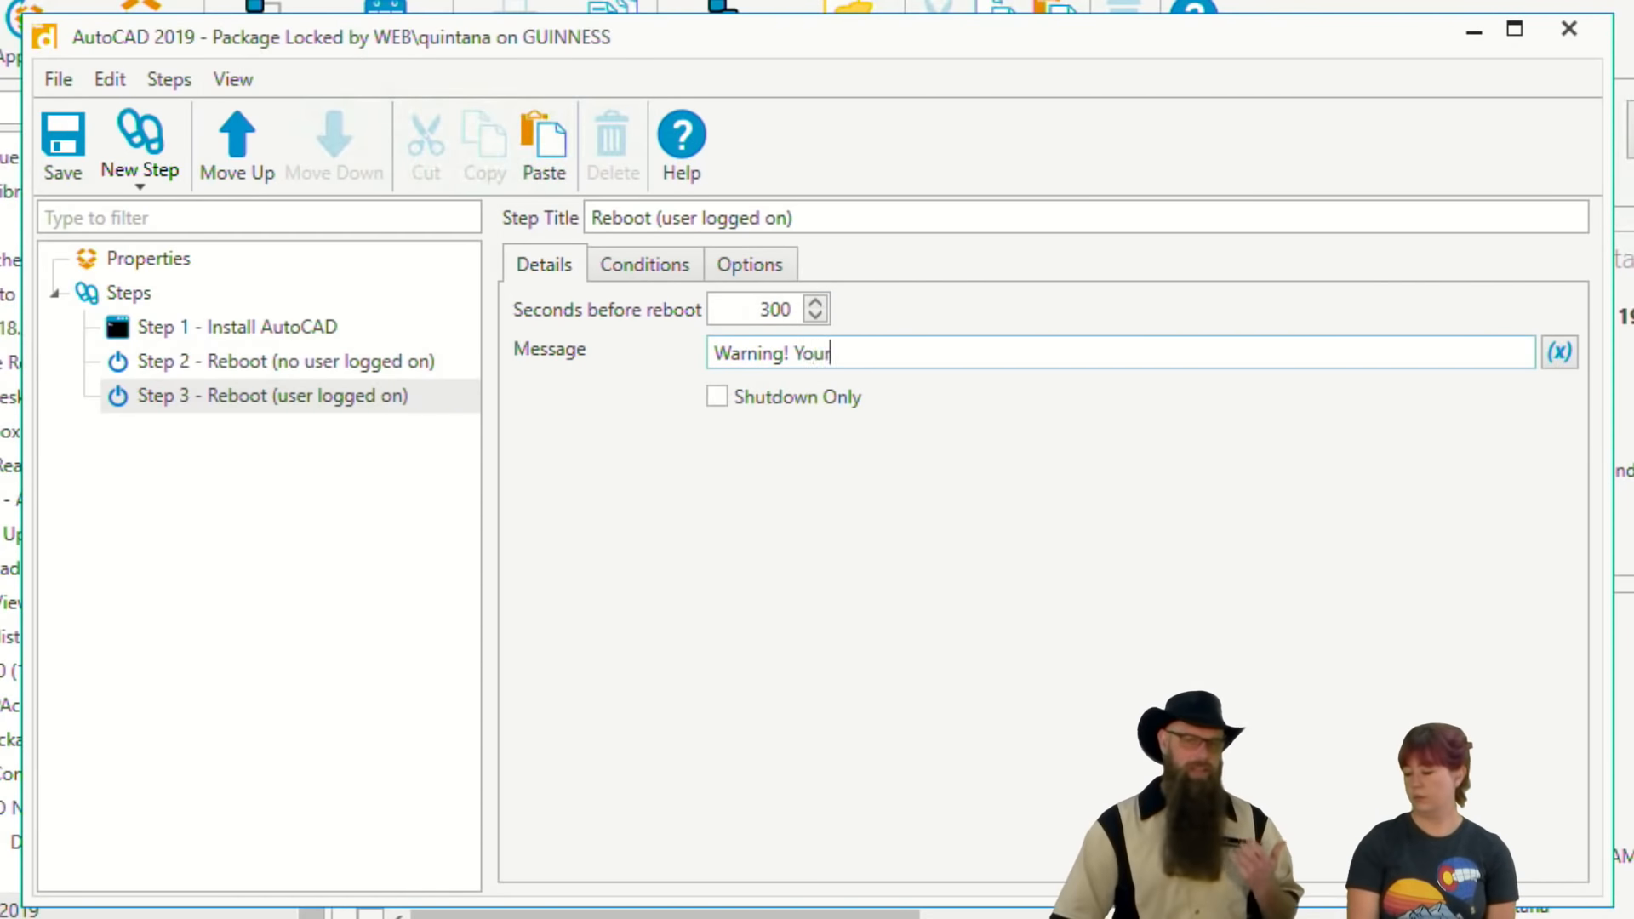
{"action": "type", "text": " computer will rebo"}
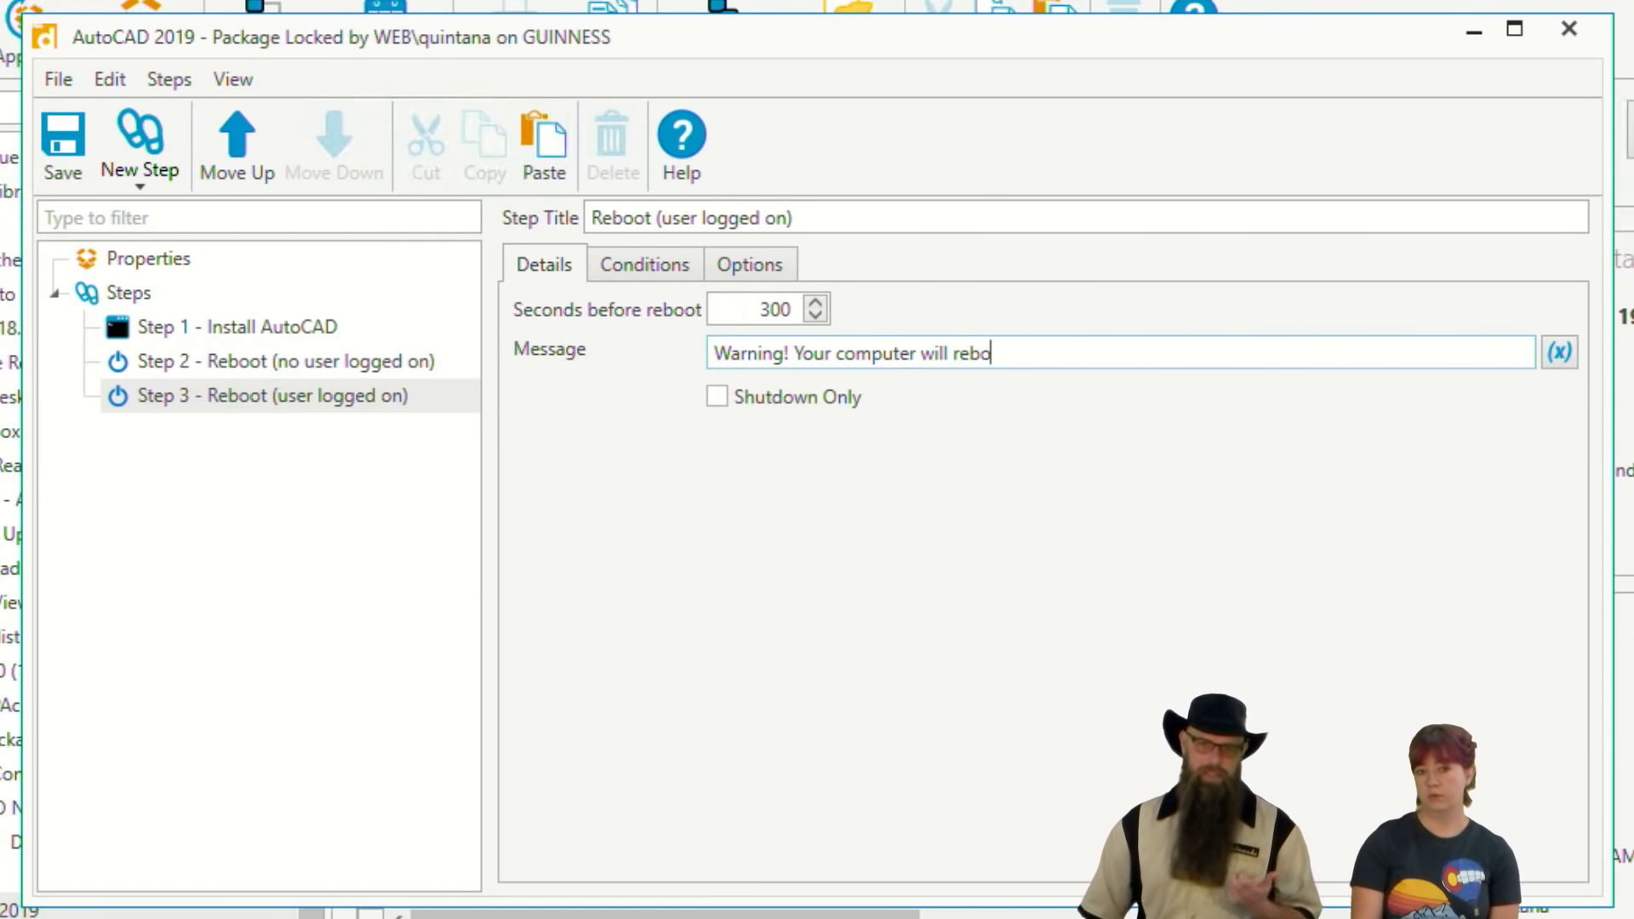
{"action": "type", "text": "ot in 5"}
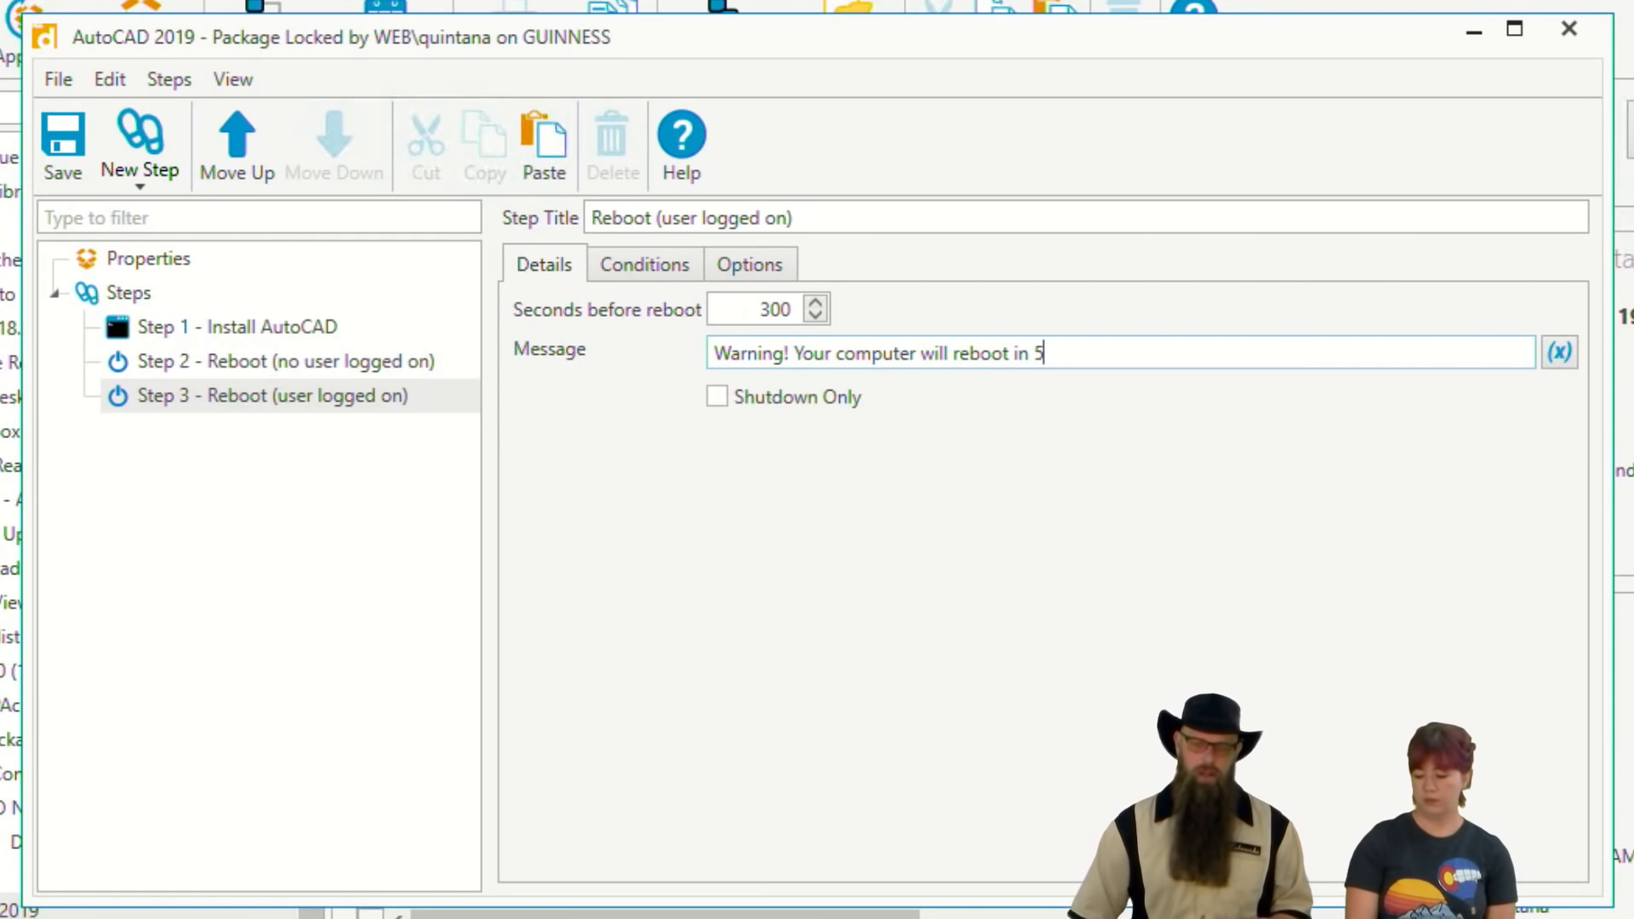
{"action": "type", "text": " minutes"}
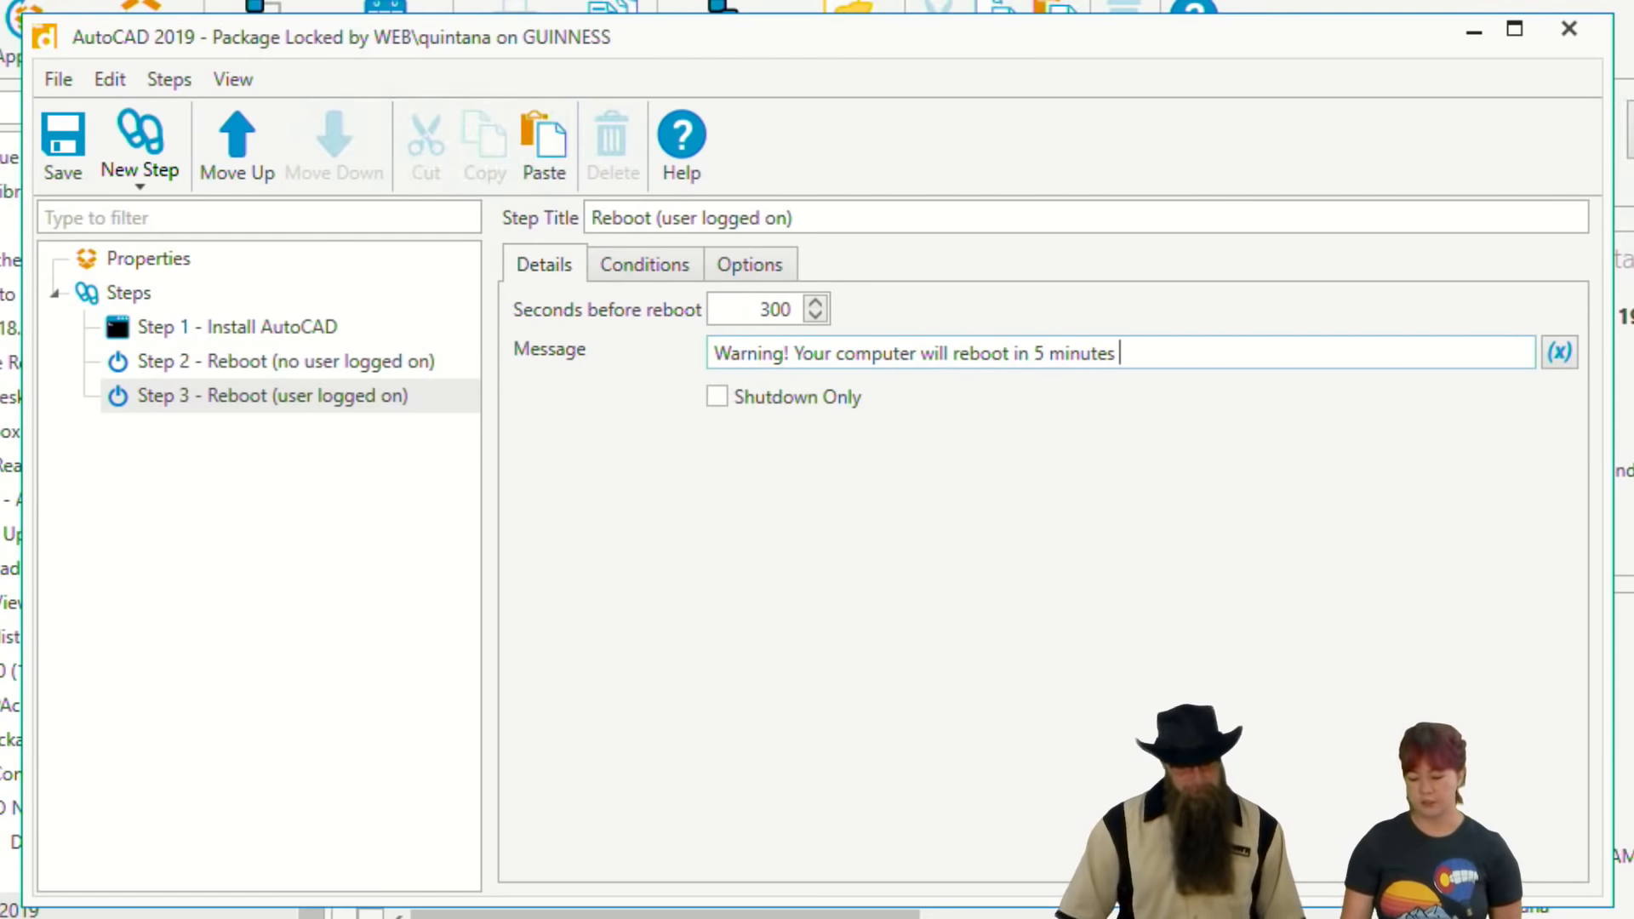
{"action": "type", "text": "to "}
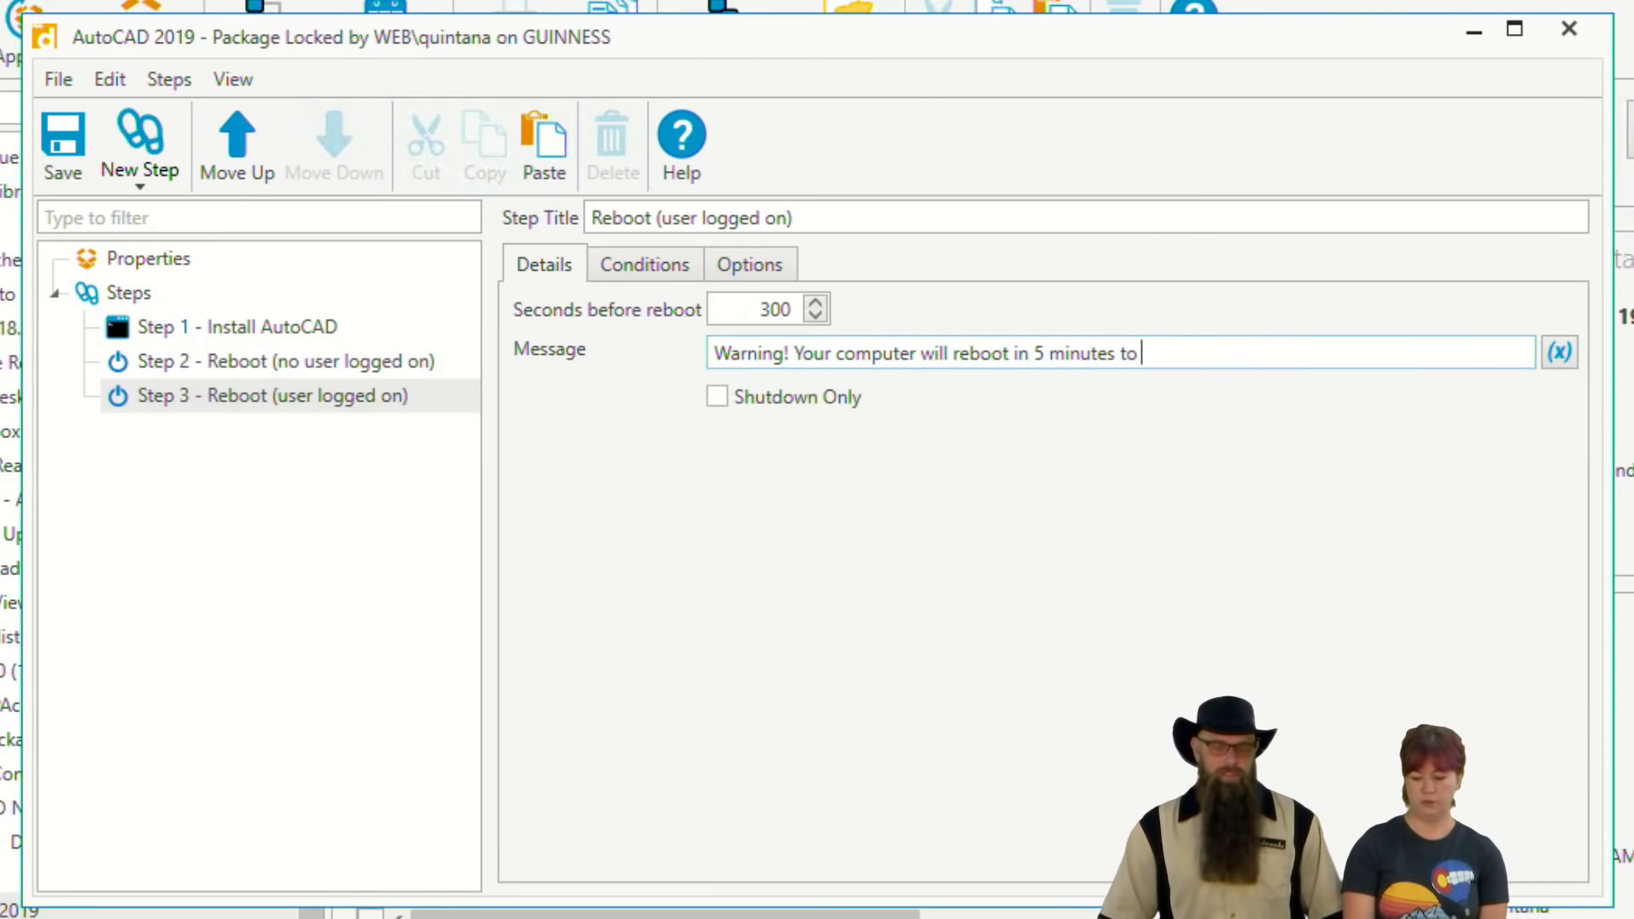
{"action": "type", "text": "finsh"}
{"action": "key", "text": "BackSpace"}
{"action": "key", "text": "BackSpace"}
{"action": "key", "text": "BackSpace"}
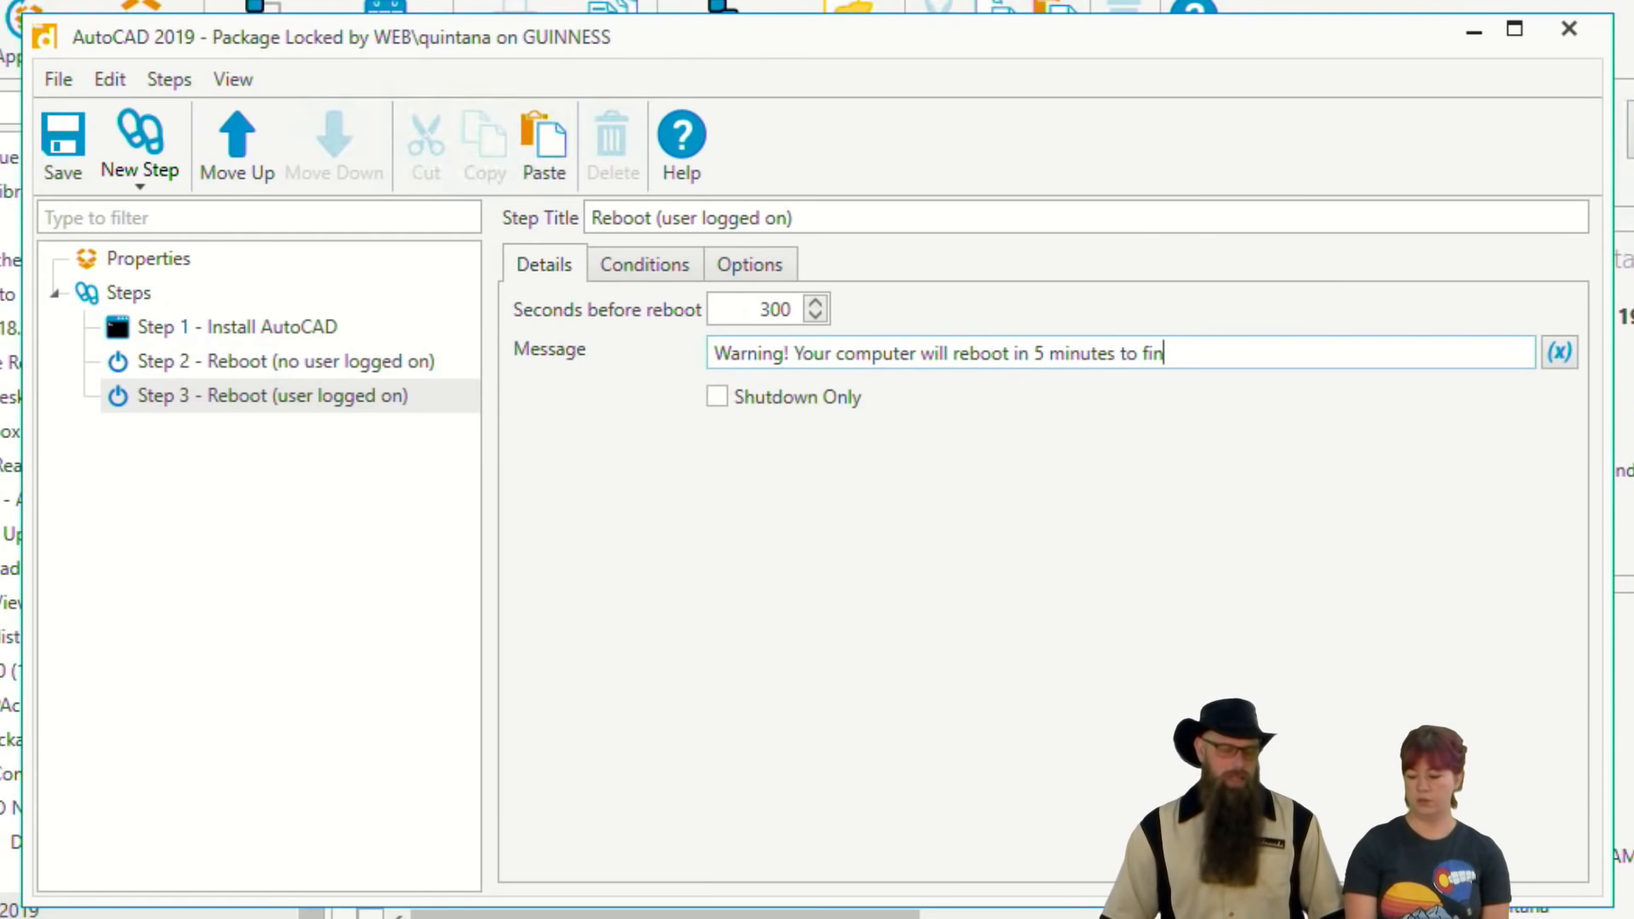
{"action": "type", "text": "nish installing "}
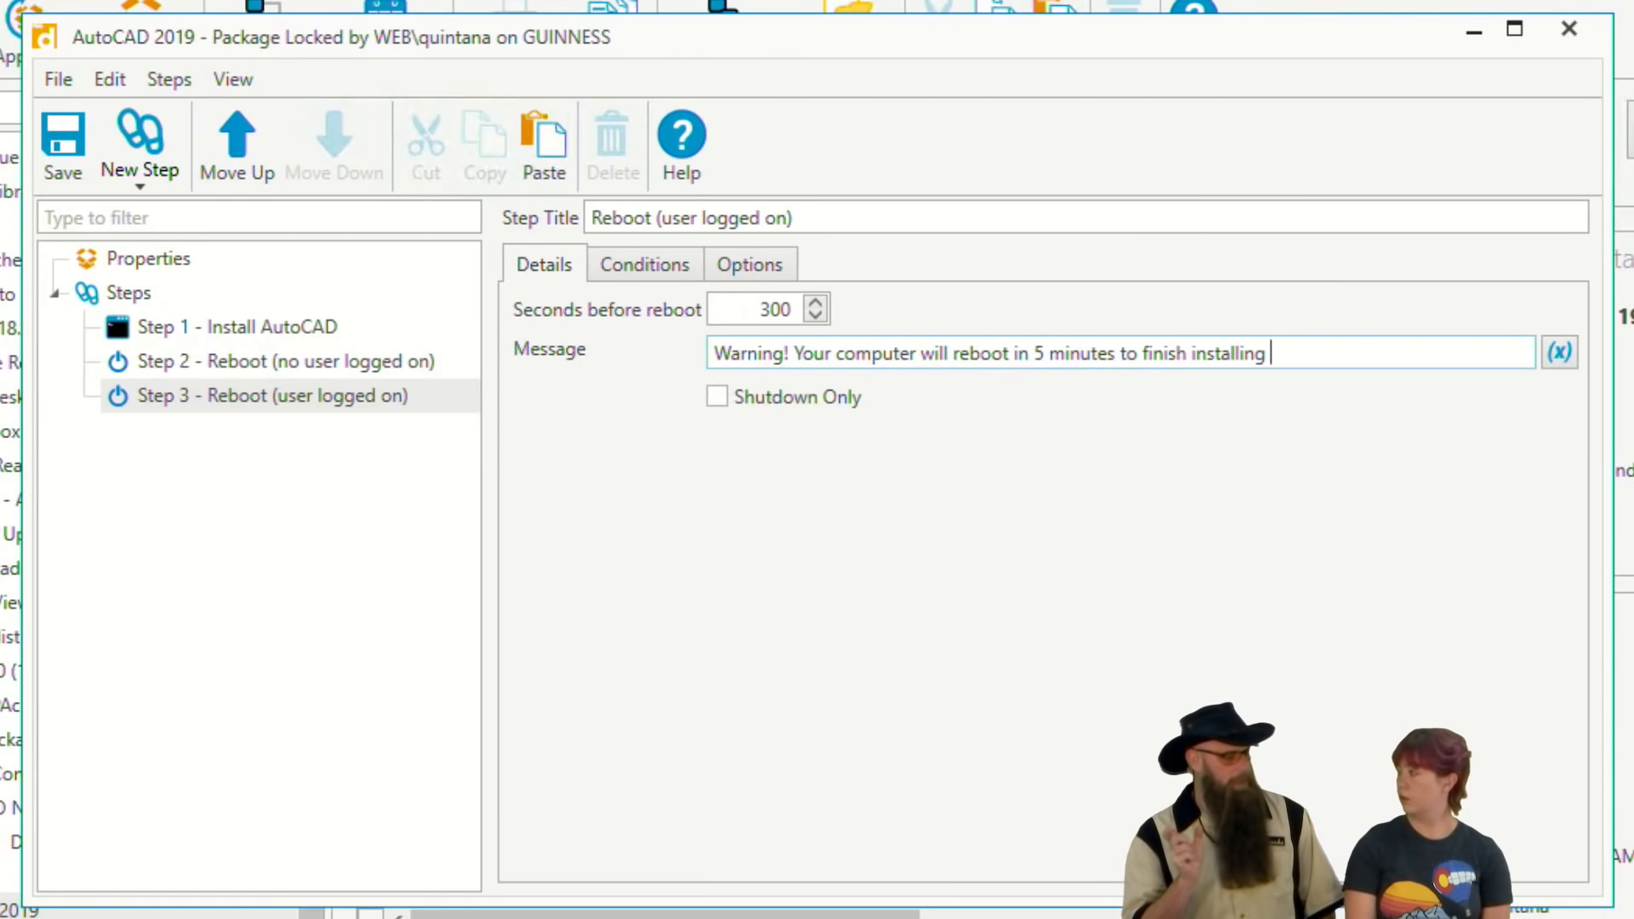
{"action": "type", "text": "AutoCAD "}
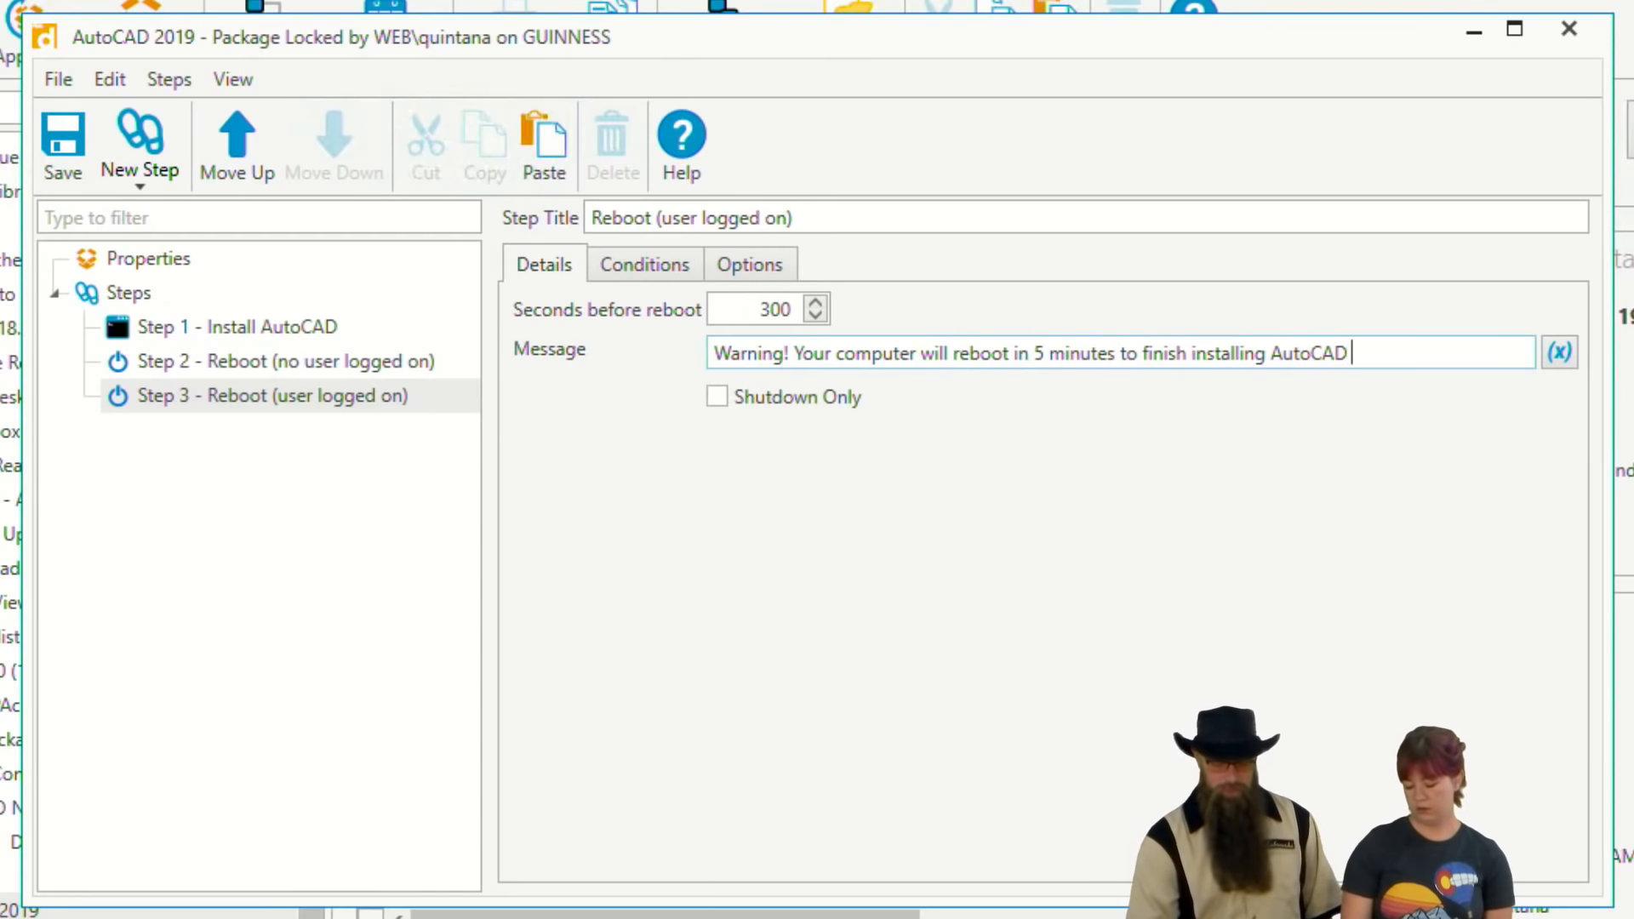
{"action": "type", "text": "2019"}
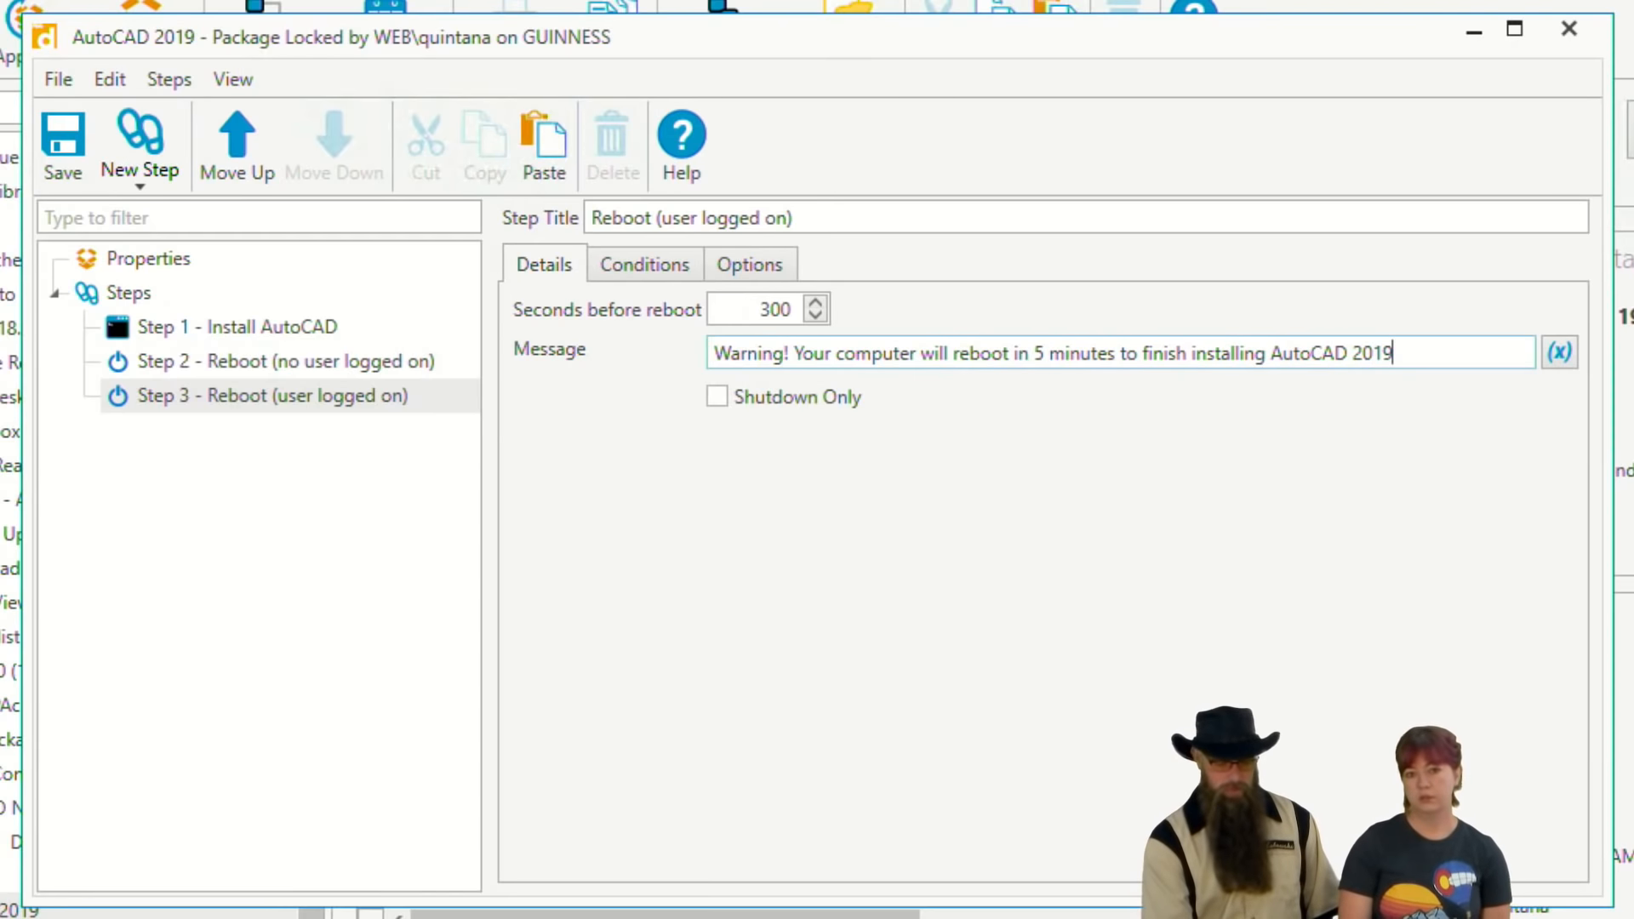
{"action": "left_click", "coordinate": [63, 146]}
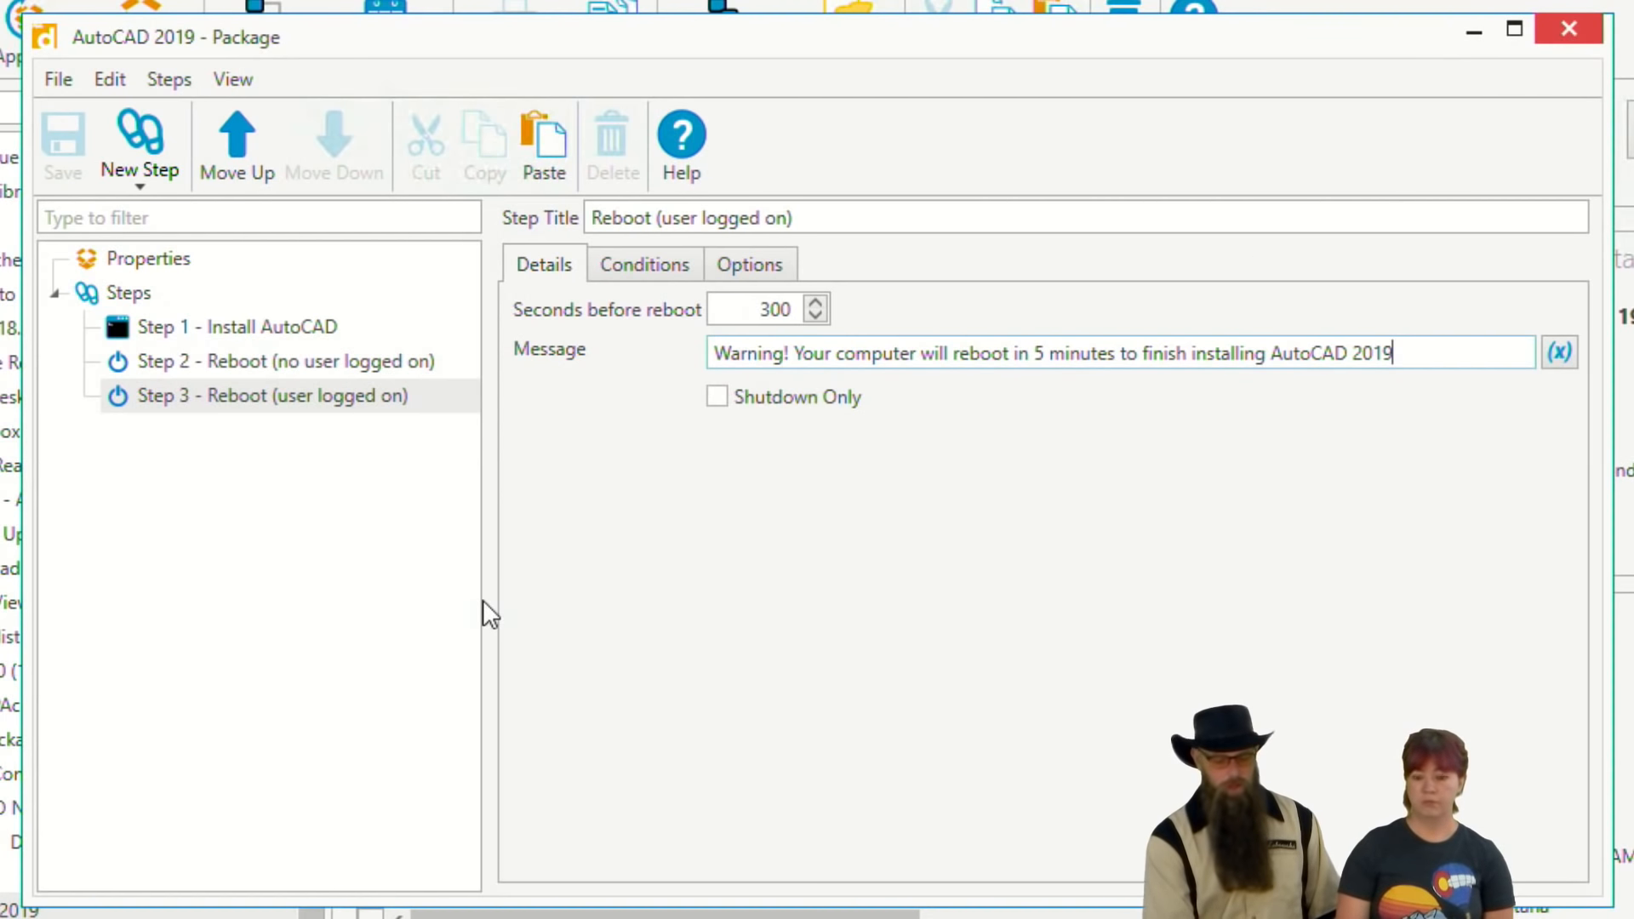
- Restrict the whole AutoCAD 2019 package to the 64-bit O/S architecture, then save and close the package
{"action": "left_click", "coordinate": [238, 361]}
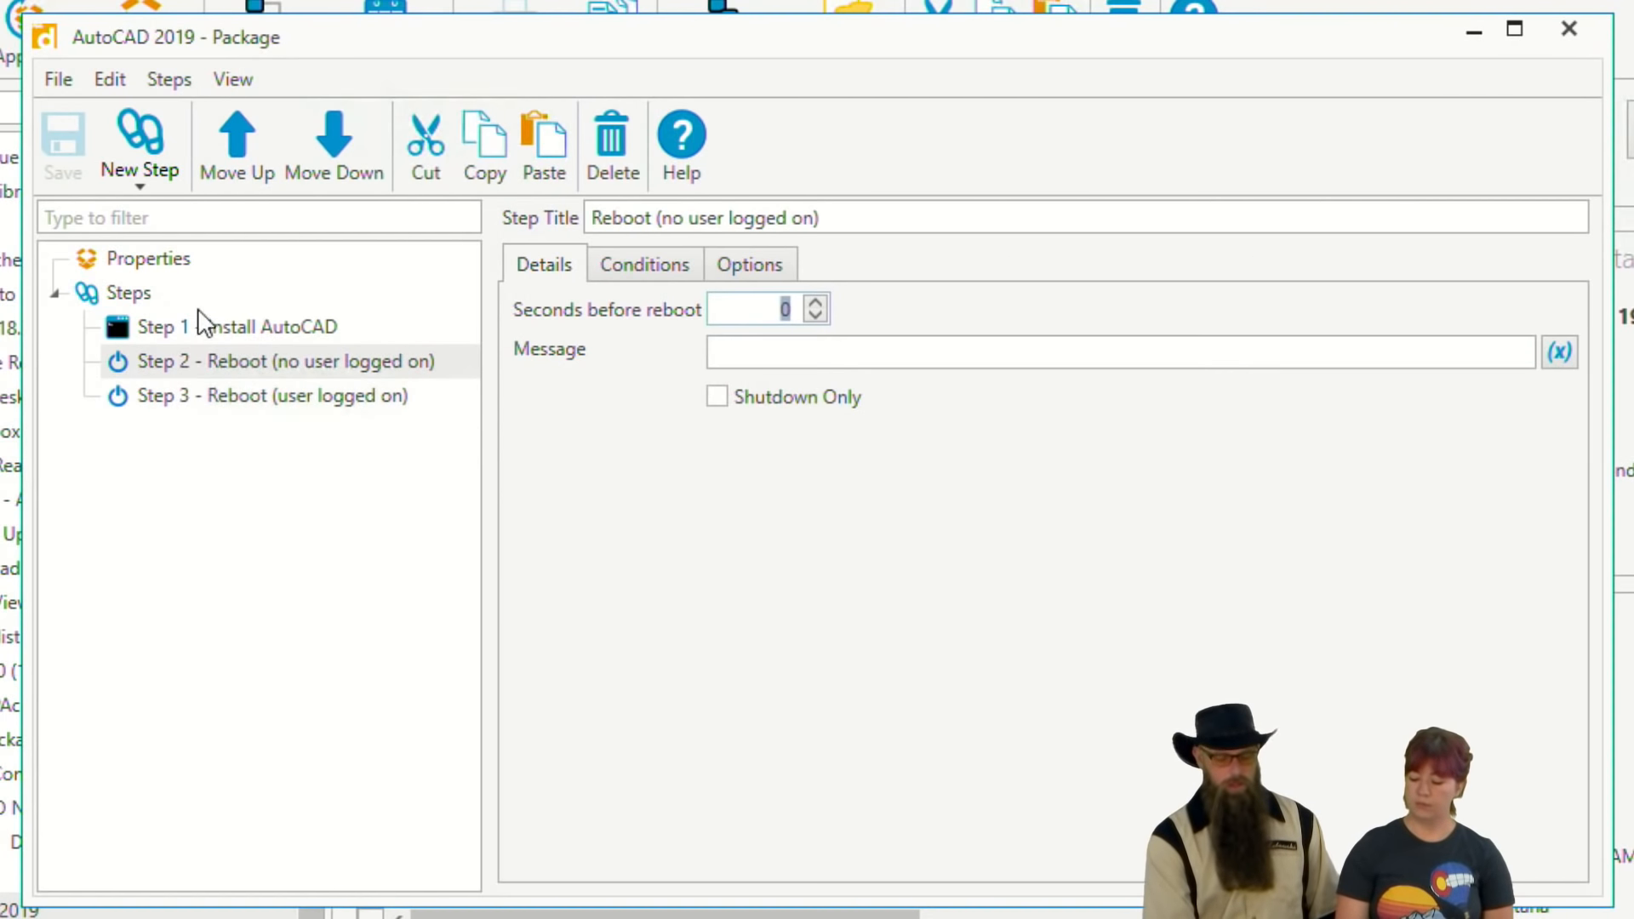
{"action": "left_click", "coordinate": [146, 259]}
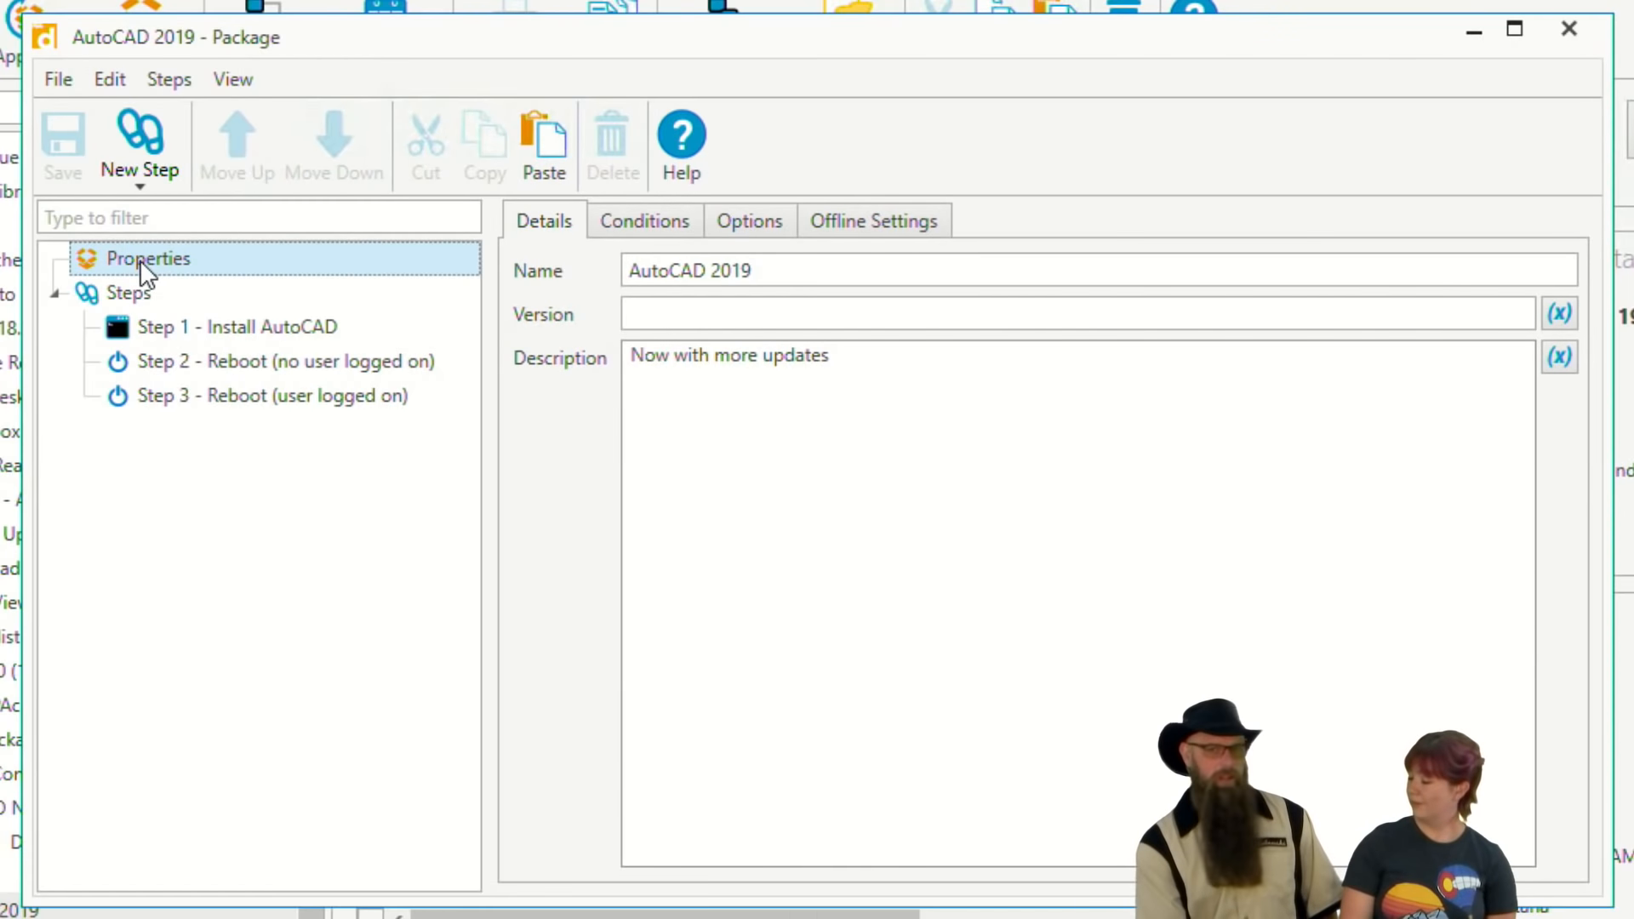
{"action": "left_click", "coordinate": [638, 222]}
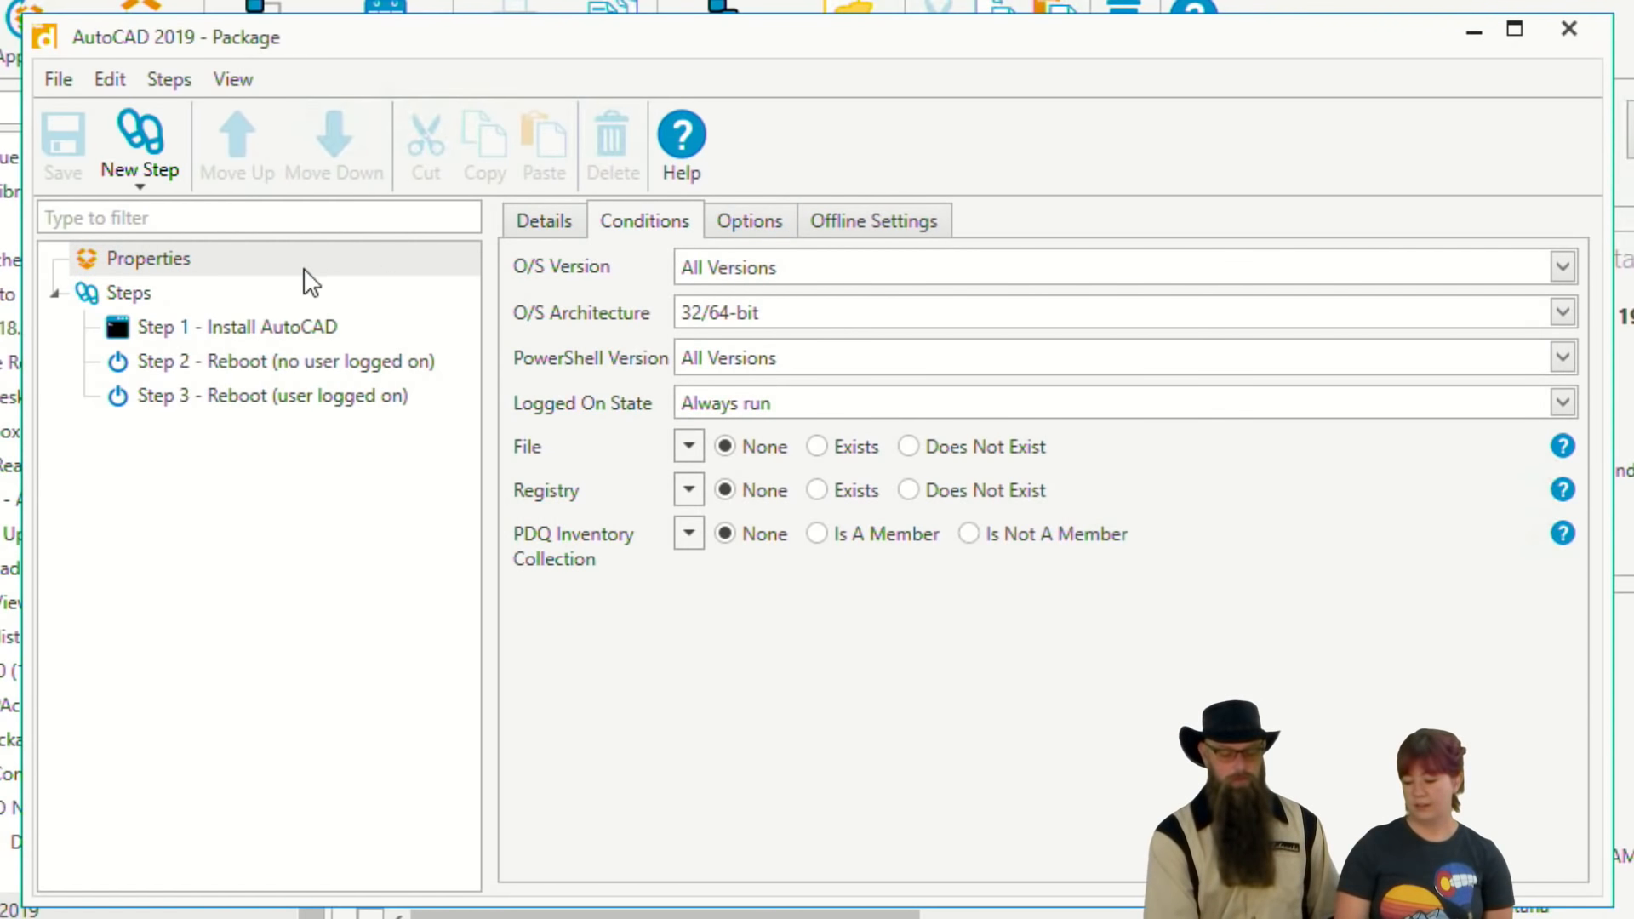
{"action": "left_click", "coordinate": [831, 315]}
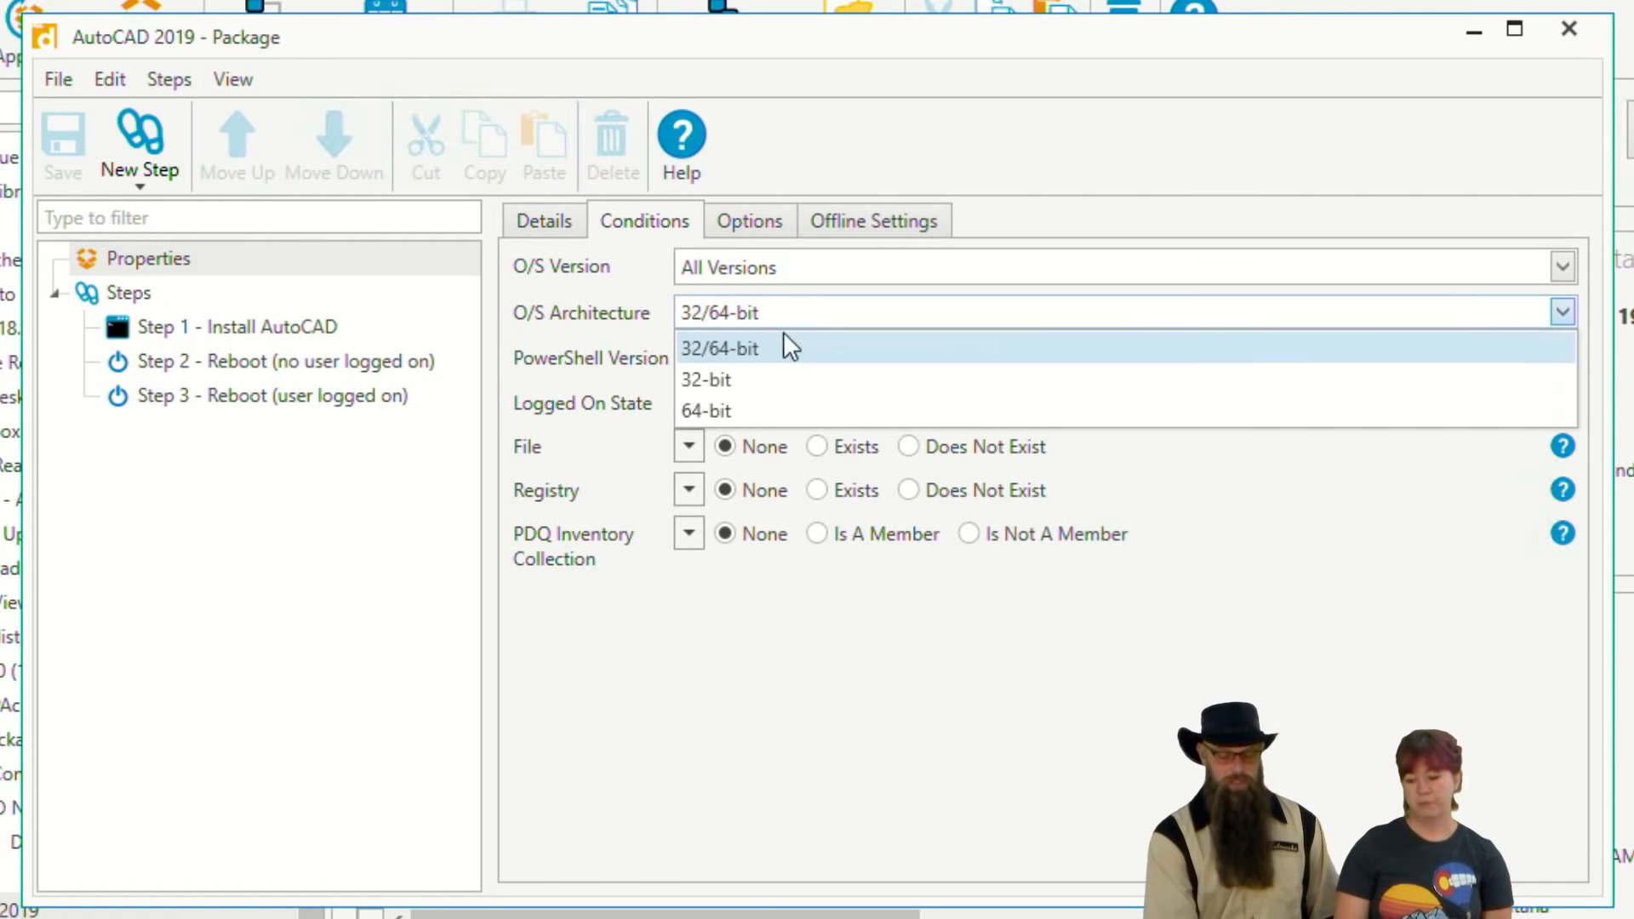
{"action": "left_click", "coordinate": [713, 411]}
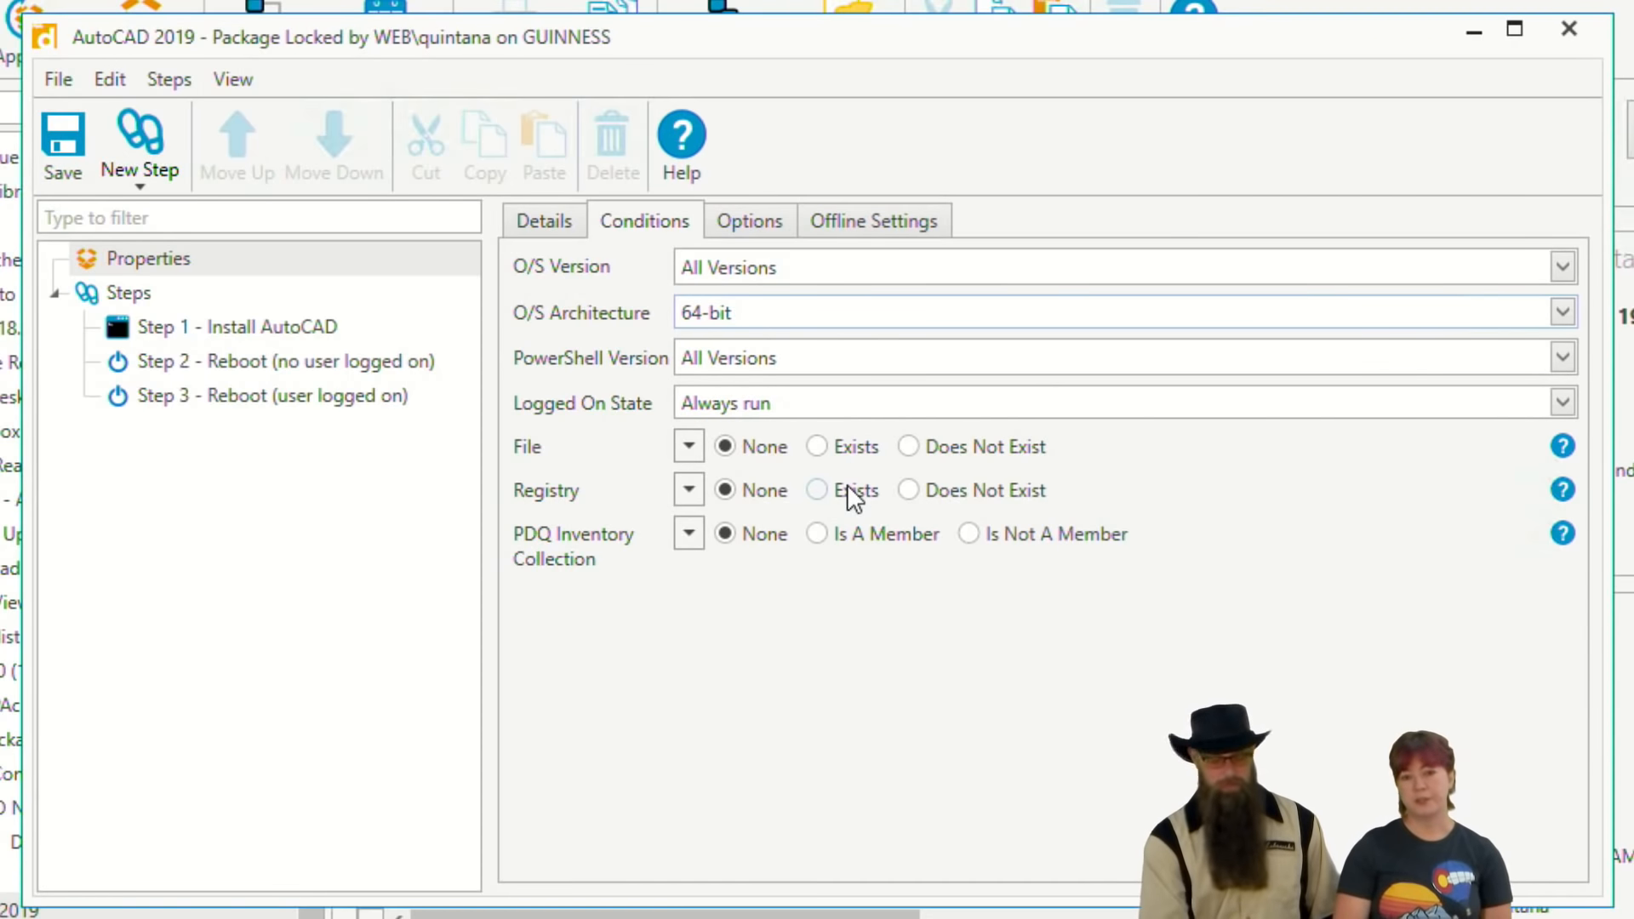
{"action": "mouse_move", "coordinate": [283, 340]}
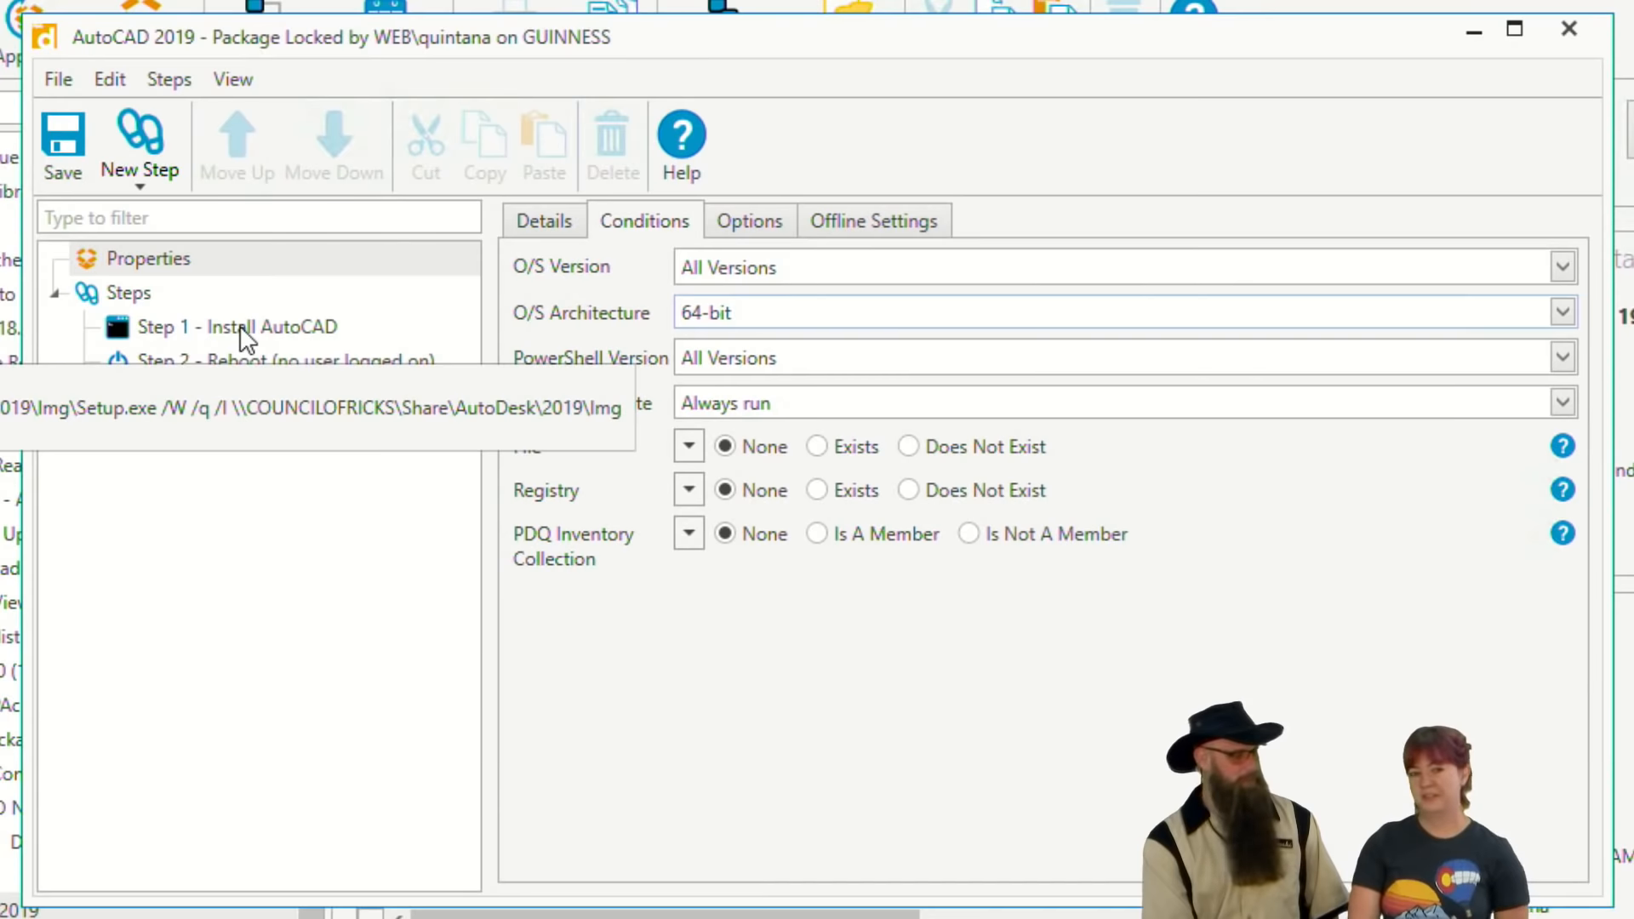
{"action": "left_click", "coordinate": [59, 179]}
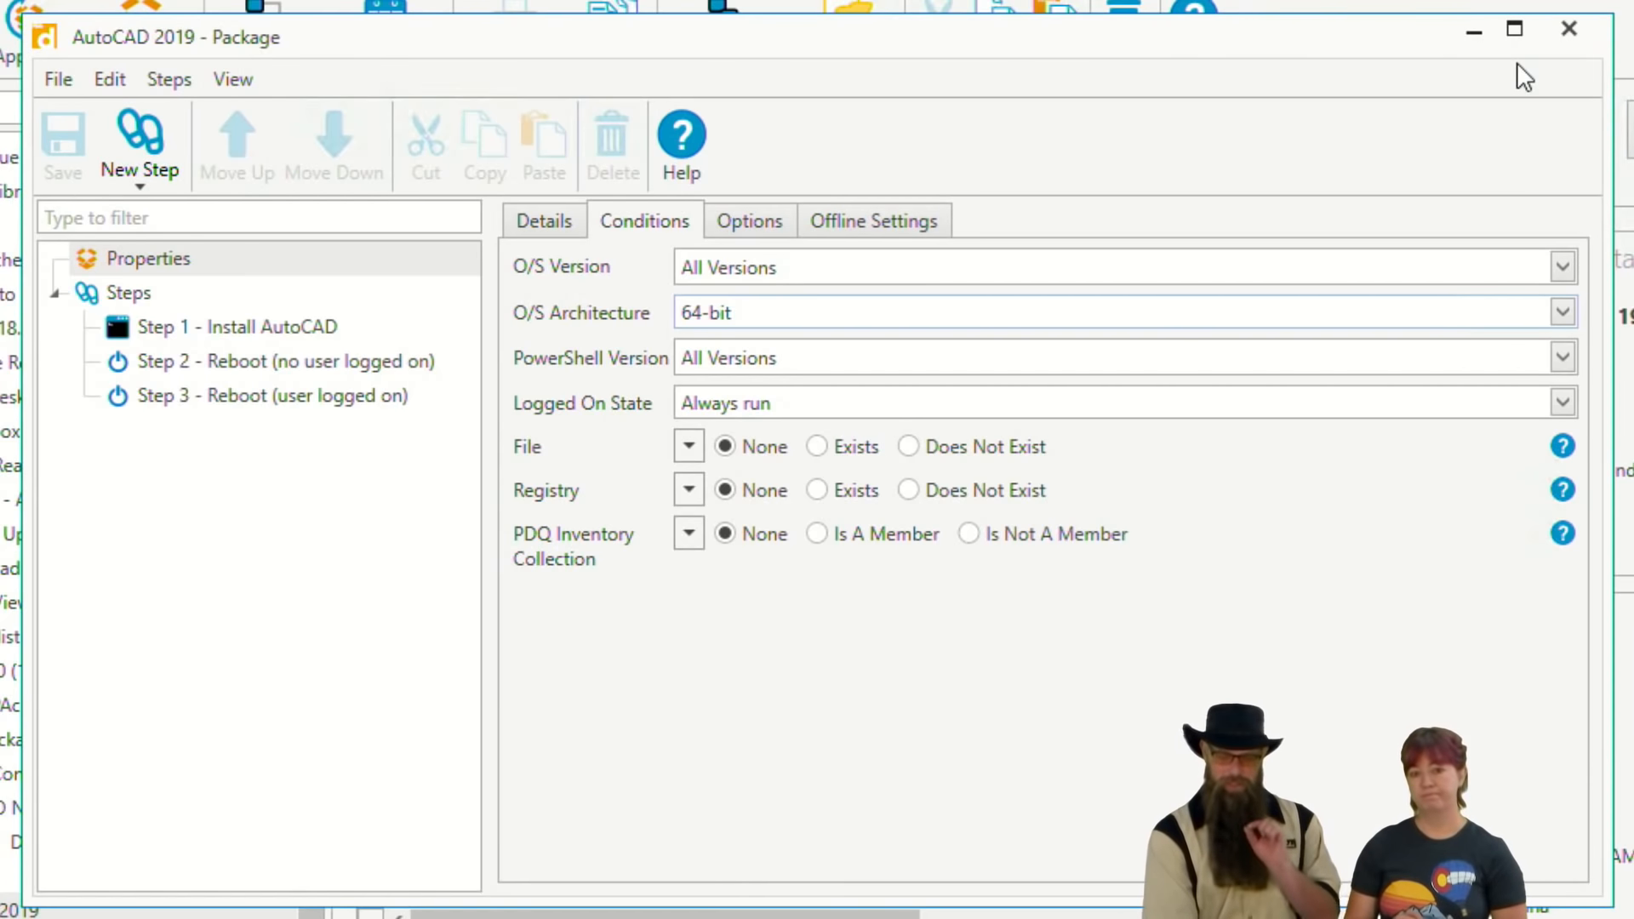
{"action": "left_click", "coordinate": [1577, 40]}
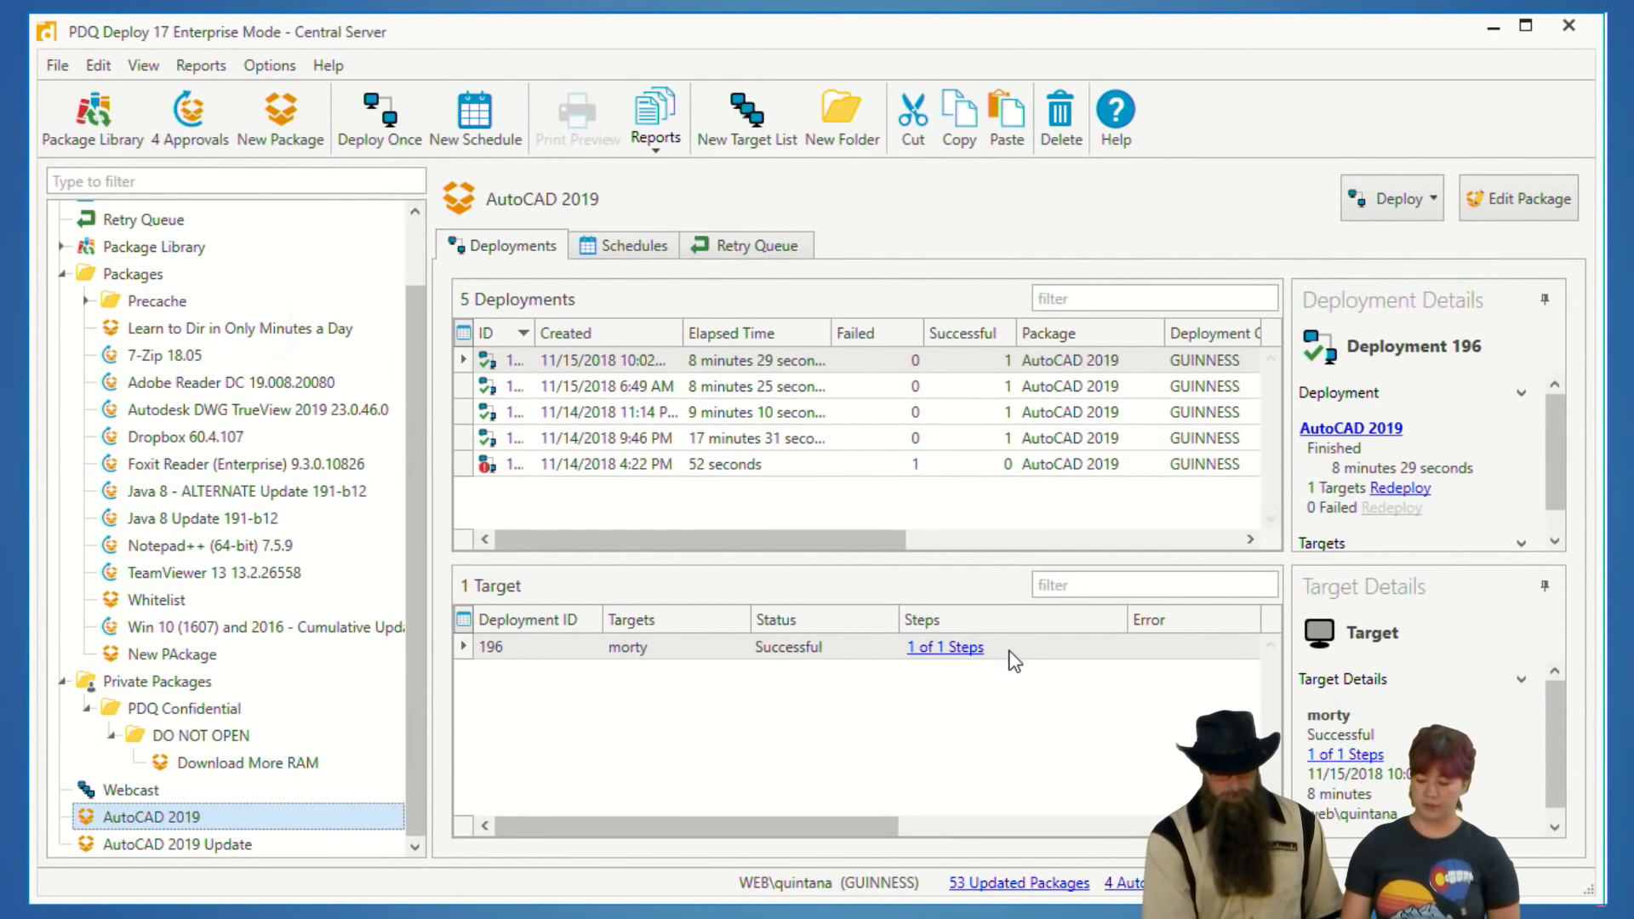
- Check the Install AutoCAD step's return code for target morty in the latest AutoCAD 2019 deployment, then close the details
{"action": "left_click", "coordinate": [957, 649]}
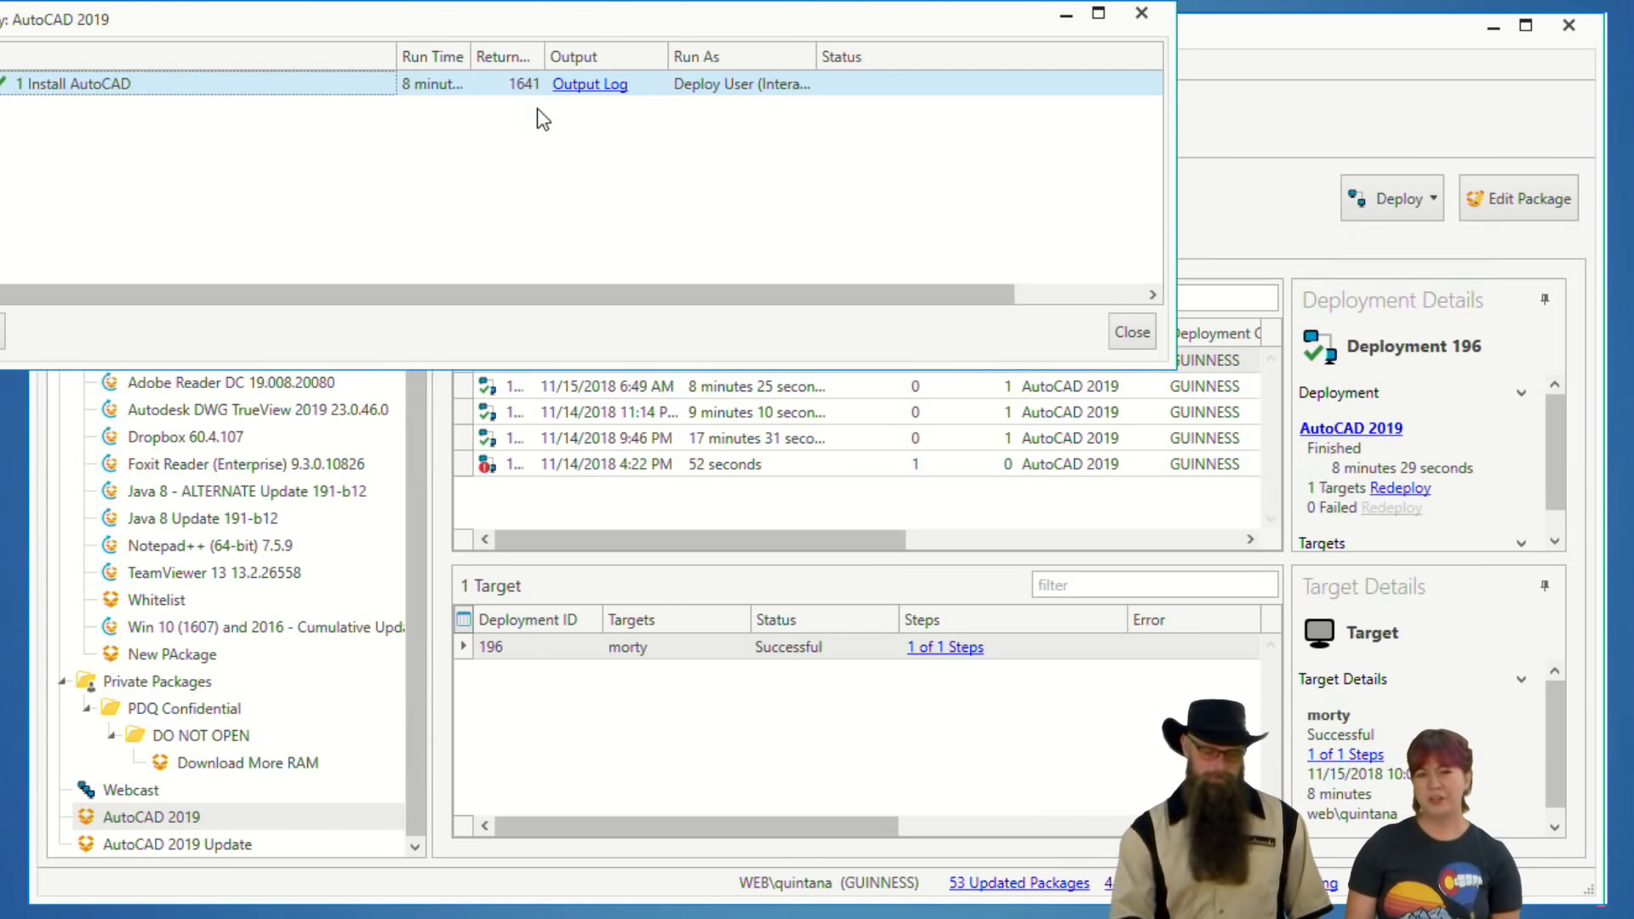
{"action": "left_click", "coordinate": [1121, 330]}
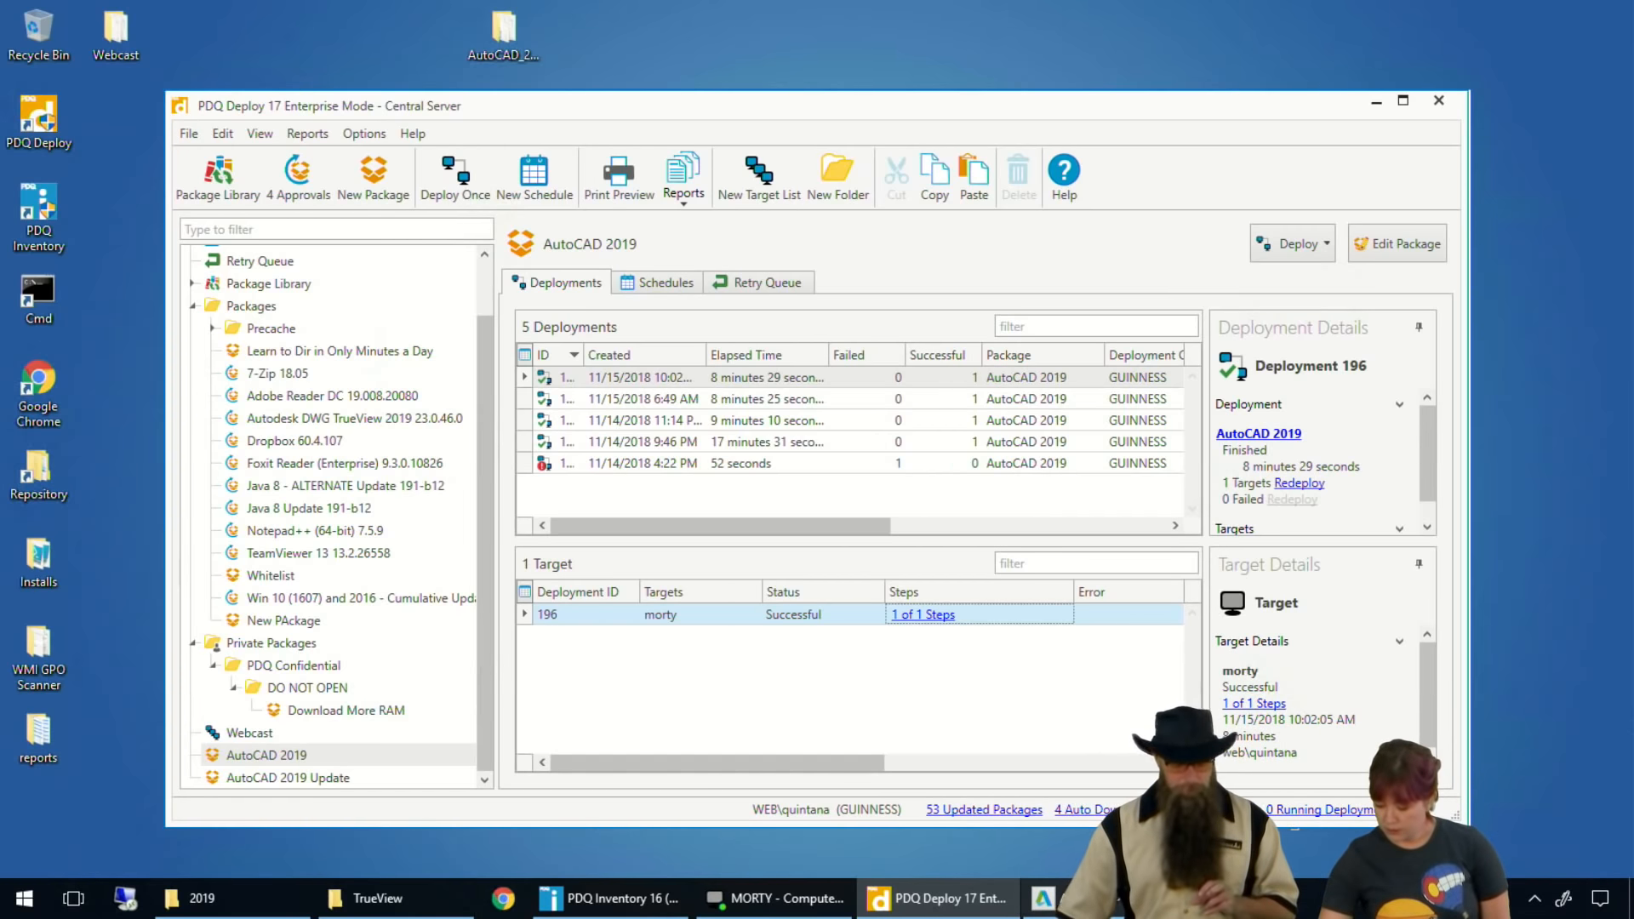
- Switch to the Autodesk AutoCAD 2019 deployment window and list the software updates available for the AC2019 deployment
{"action": "left_click", "coordinate": [1092, 899]}
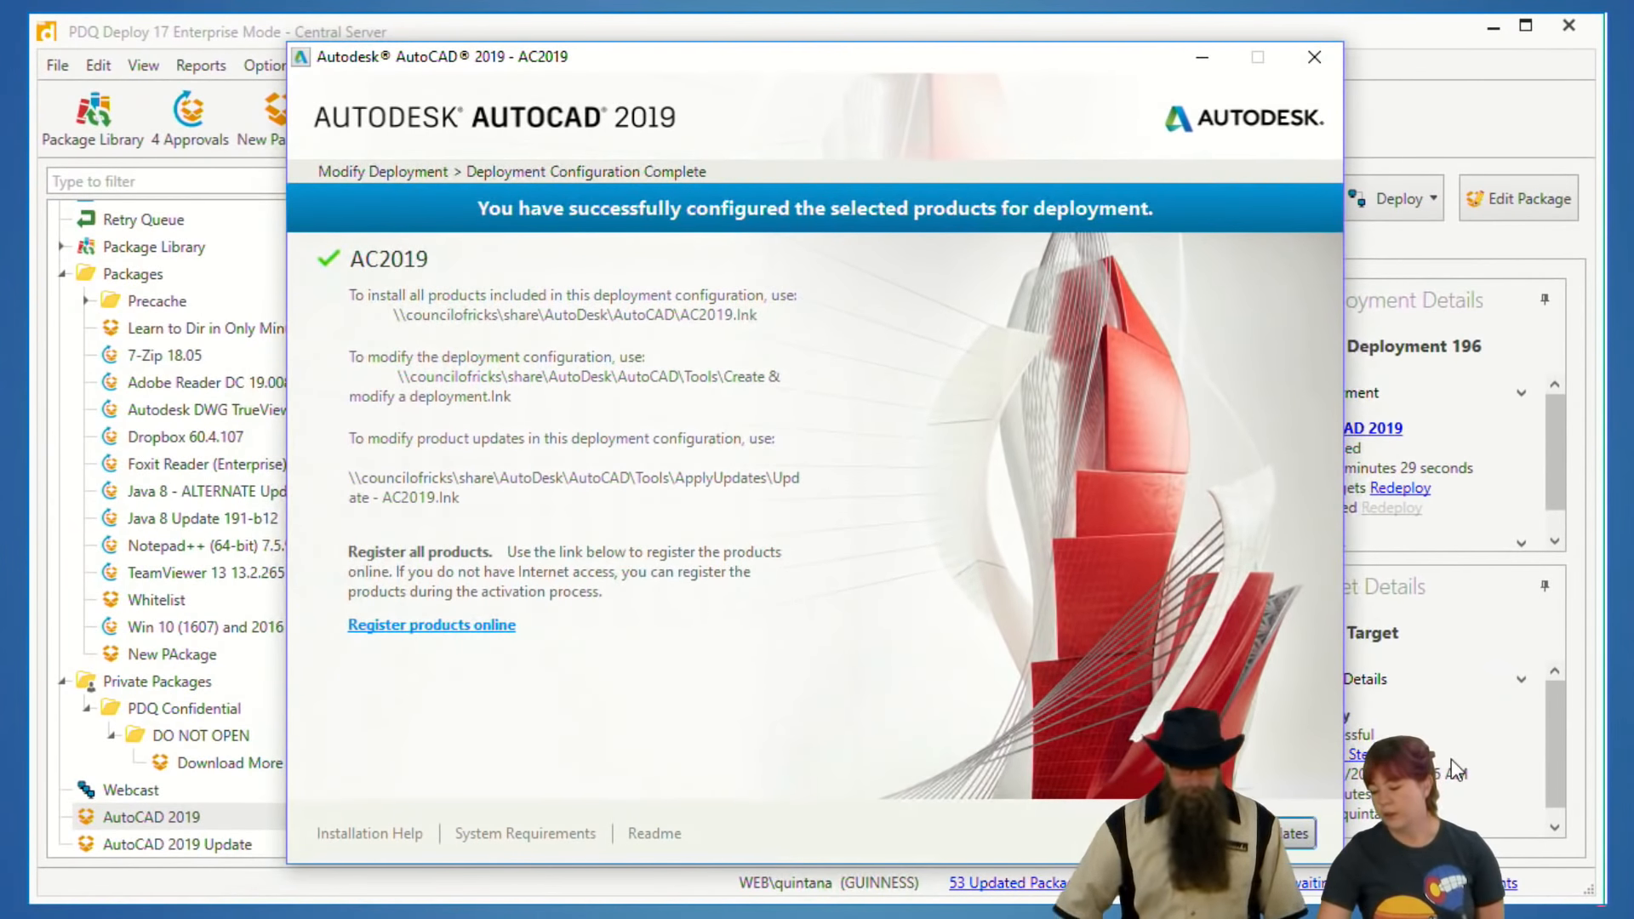
{"action": "key", "text": "ctrl+shift+3"}
{"action": "mouse_move", "coordinate": [1304, 795]}
{"action": "left_mouse_down"}
{"action": "mouse_move", "coordinate": [1318, 777]}
{"action": "mouse_move", "coordinate": [1226, 800]}
{"action": "left_mouse_up"}
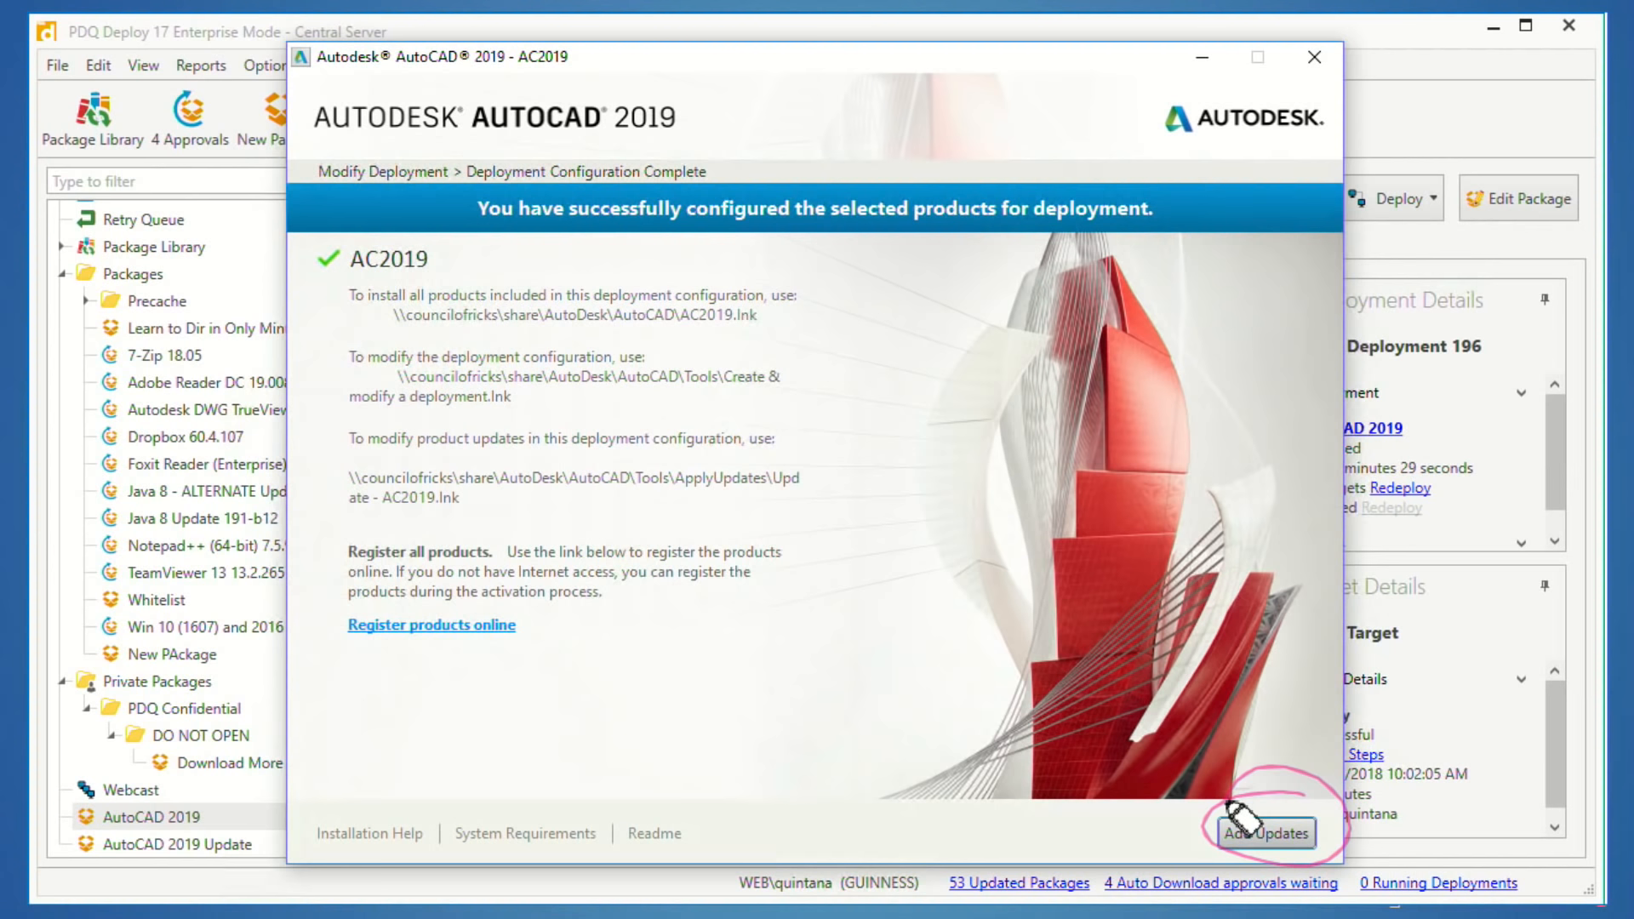
{"action": "left_click", "coordinate": [1275, 833]}
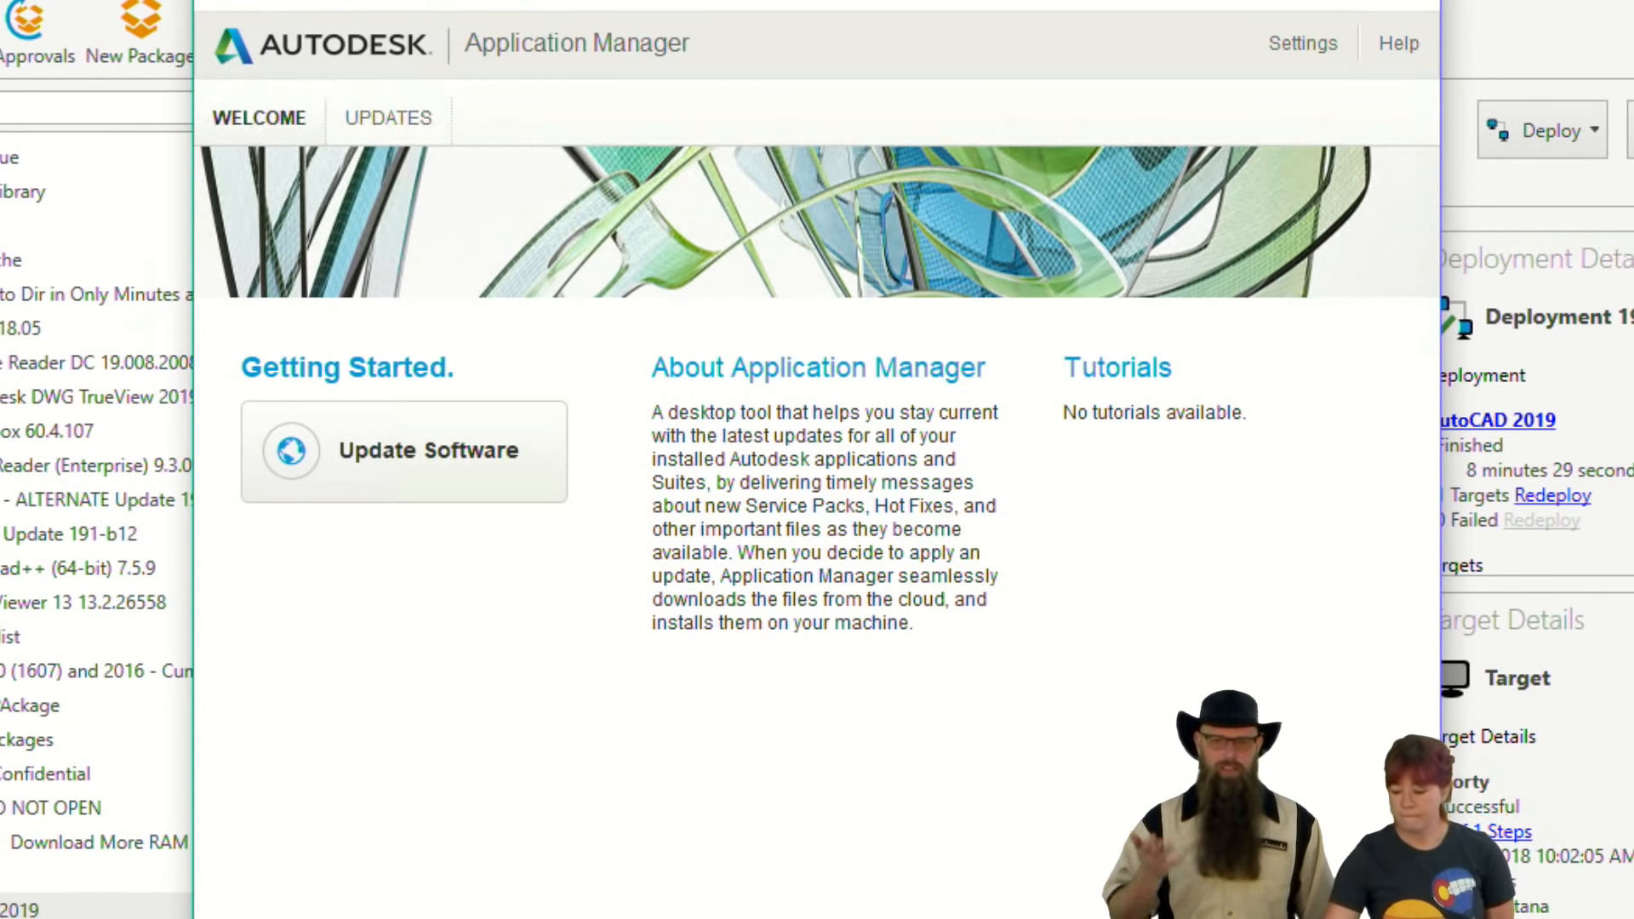
{"action": "left_click", "coordinate": [478, 464]}
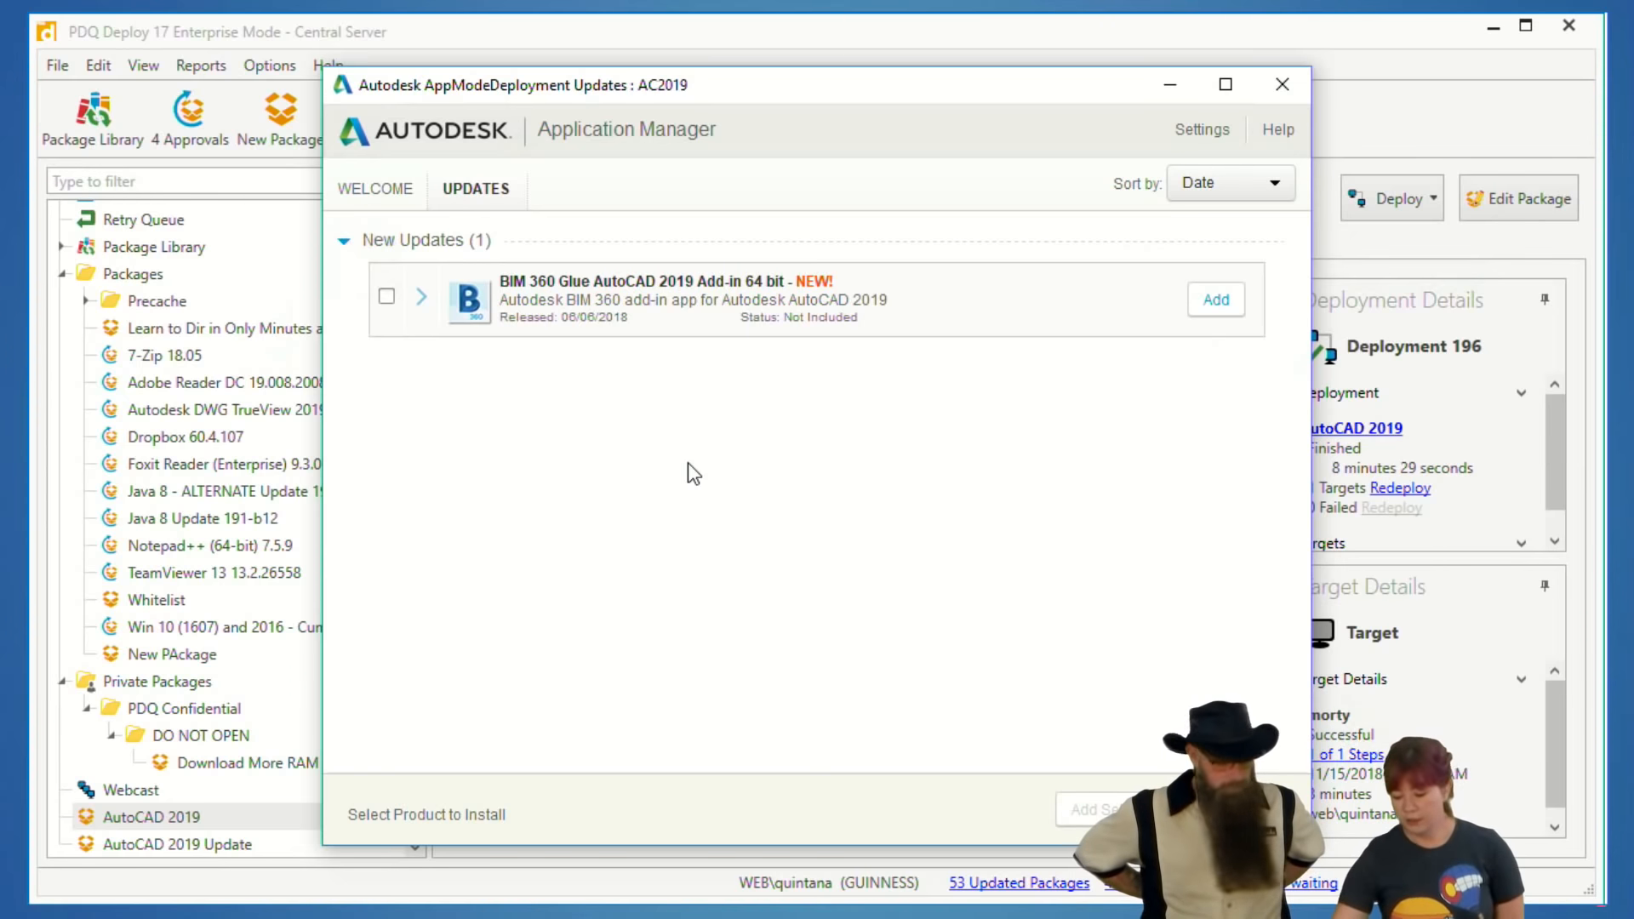
- Add the BIM 360 Glue AutoCAD 2019 Add-in 64 bit to the deployment, remove it again, and exit Autodesk Application Manager
{"action": "left_click", "coordinate": [1223, 305]}
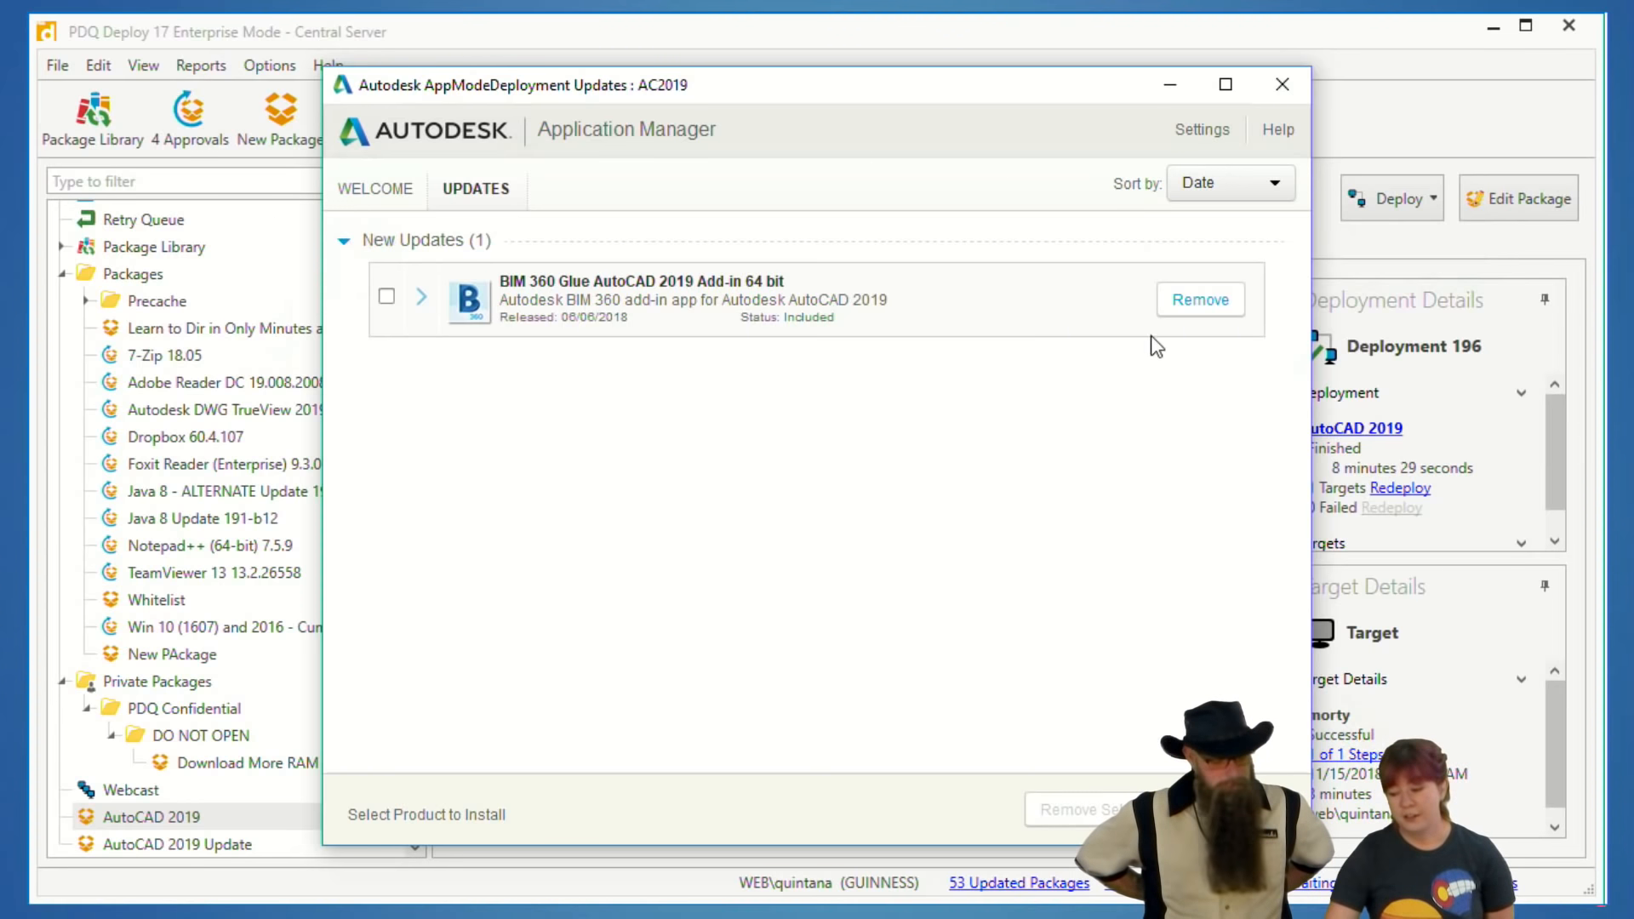
{"action": "left_click", "coordinate": [1201, 302]}
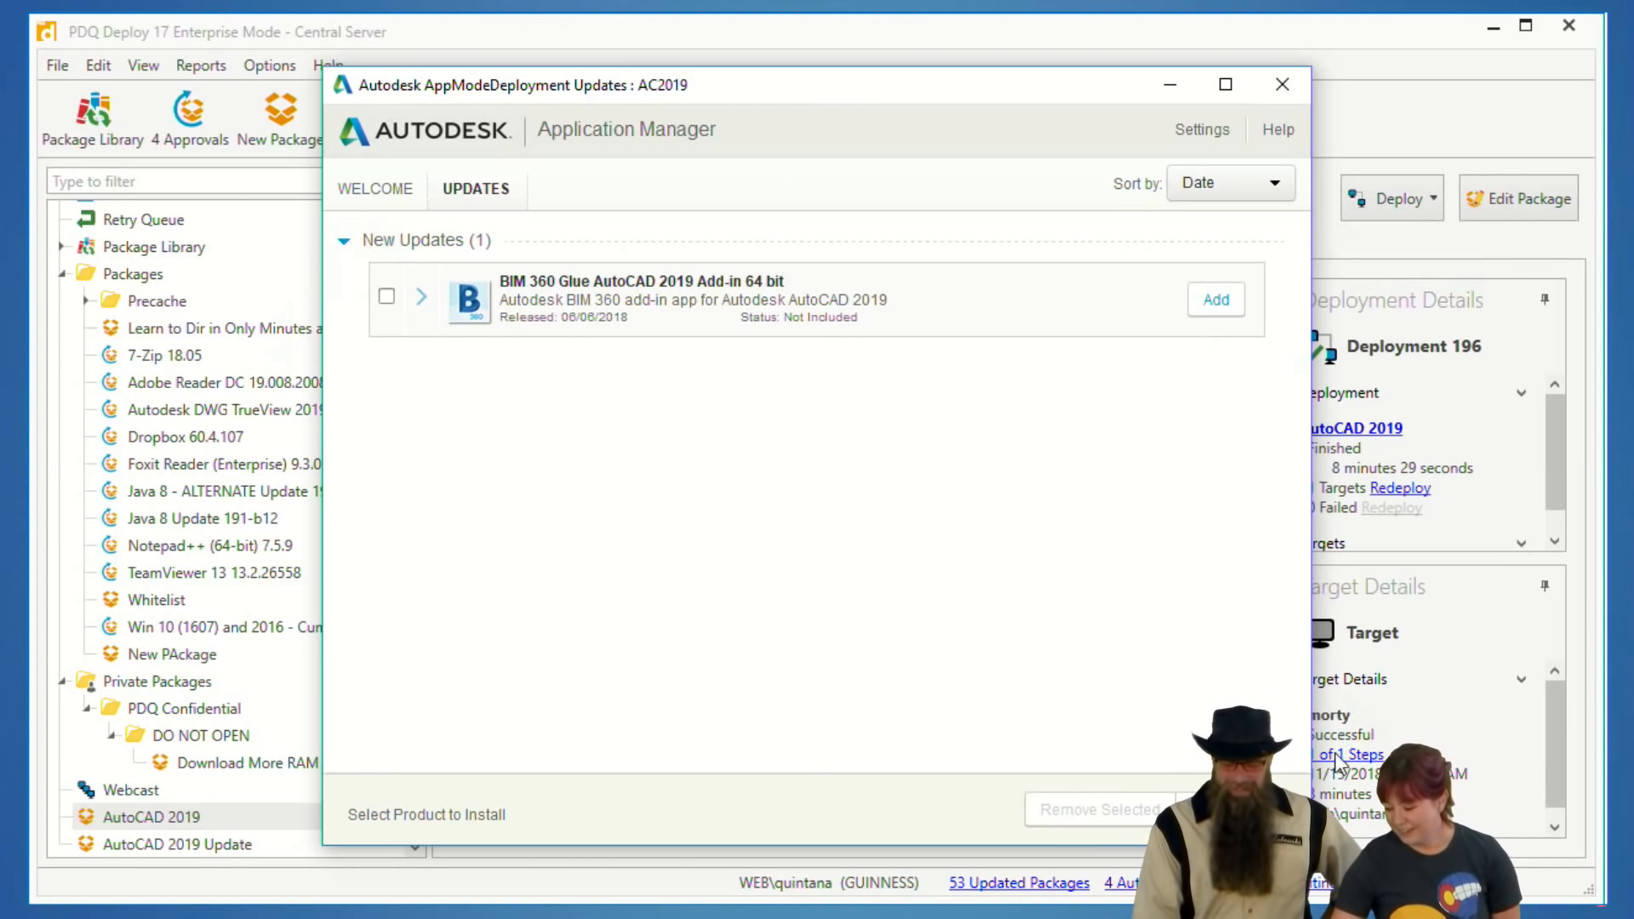
{"action": "left_click", "coordinate": [1235, 810]}
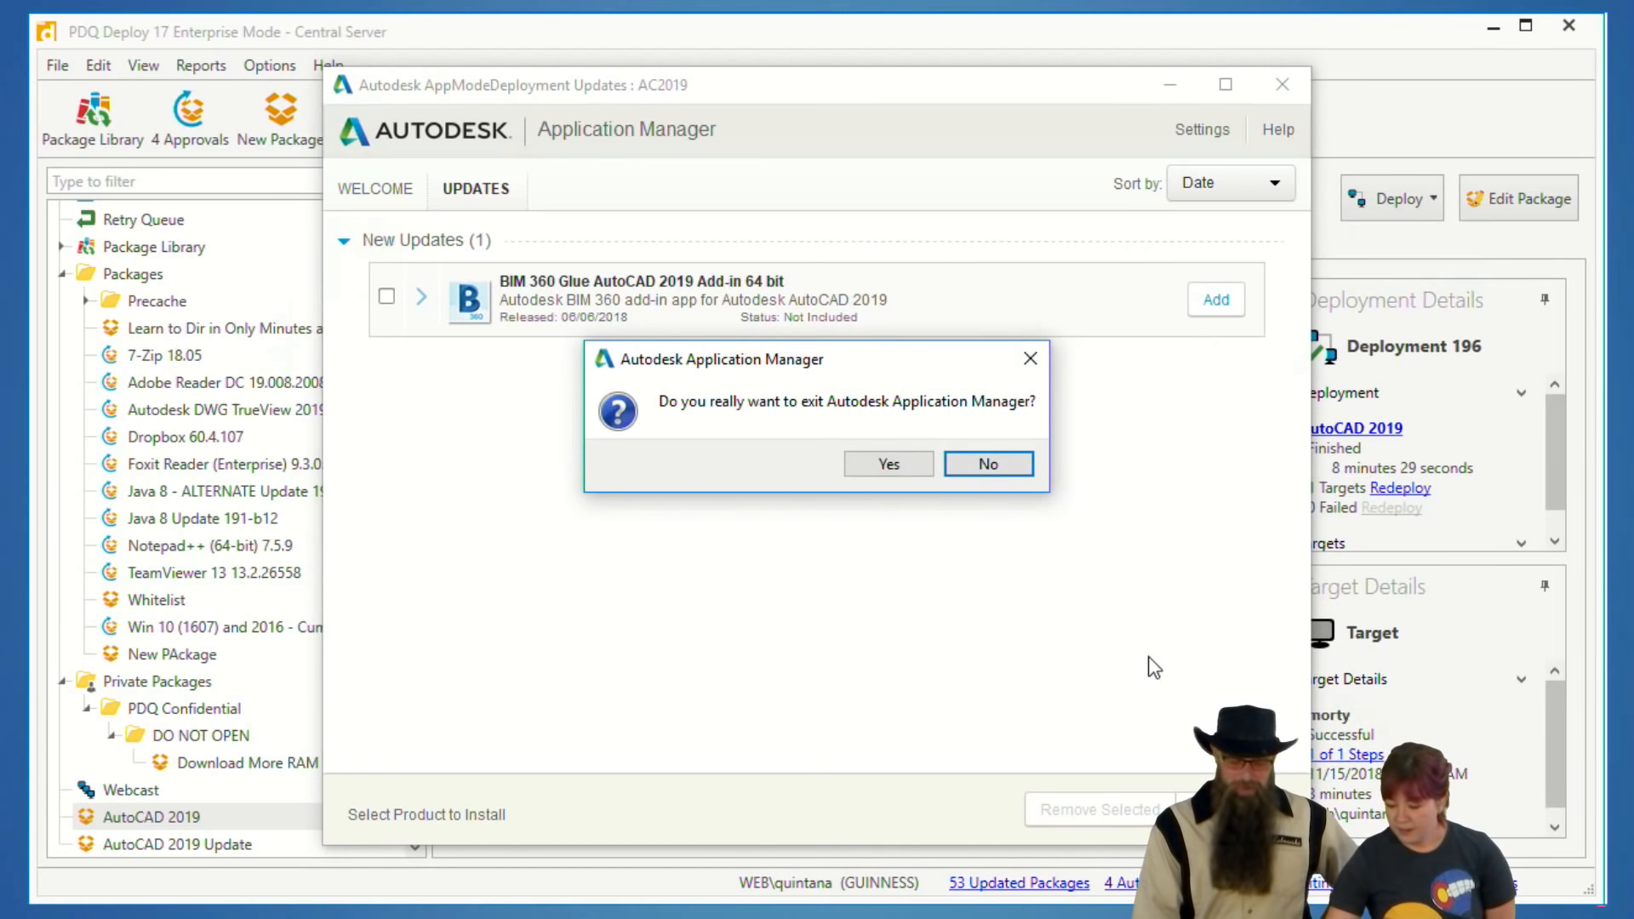
{"action": "left_click", "coordinate": [889, 464]}
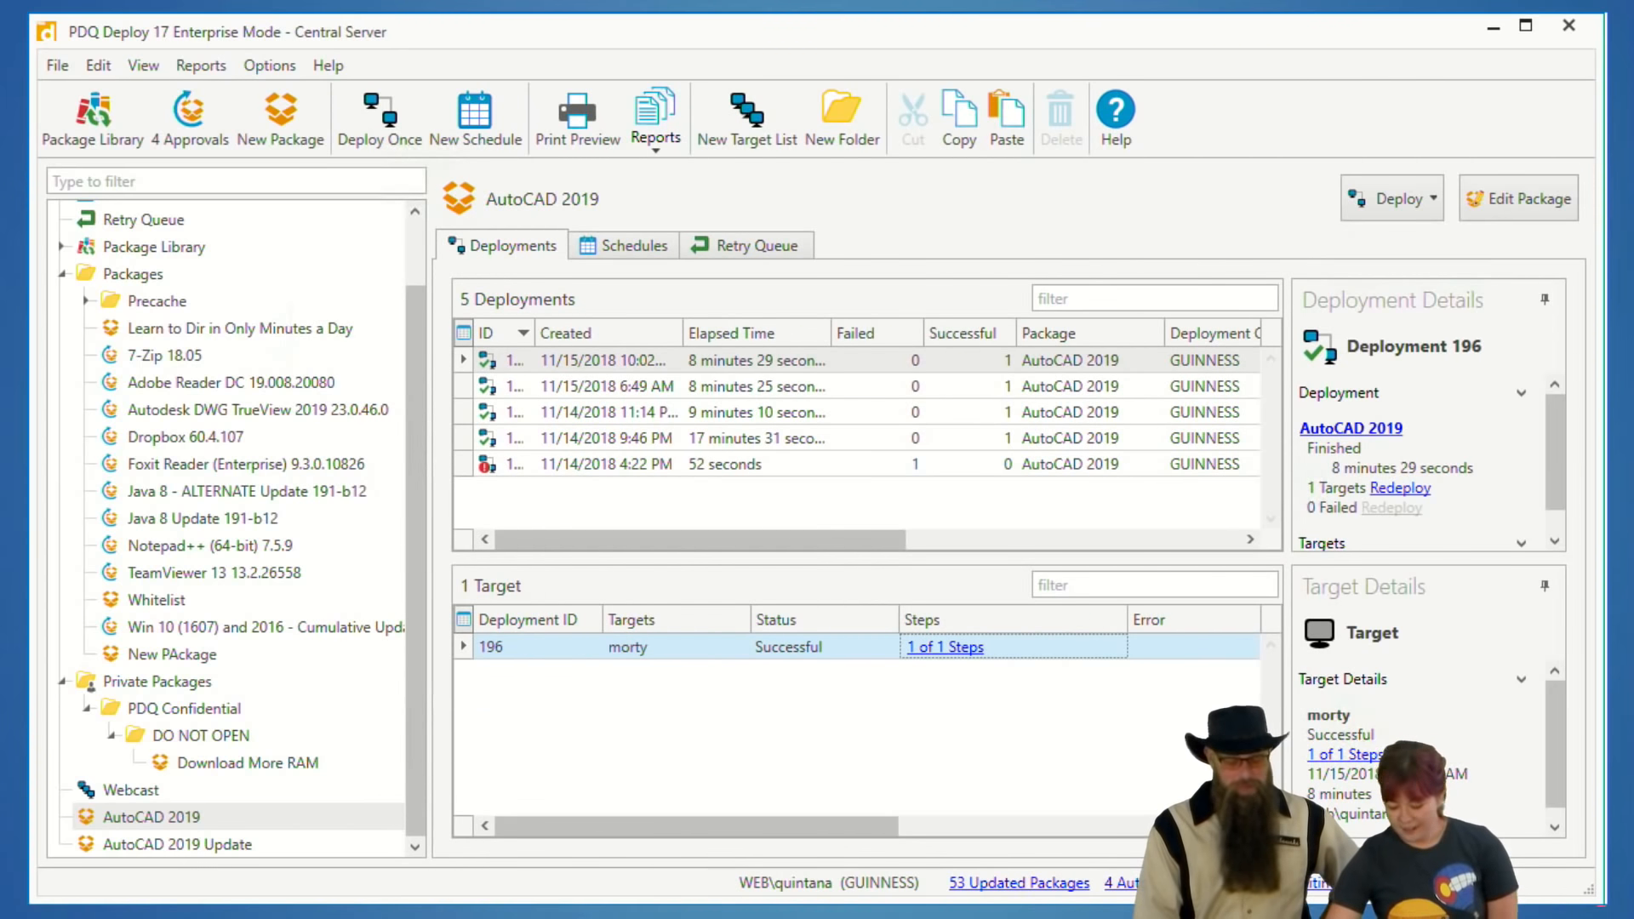
- Switch to the AutoDesk 2019 share folder and open AutoCAD2019.log in Notepad++ to examine its installation entries
{"action": "left_click", "coordinate": [228, 899]}
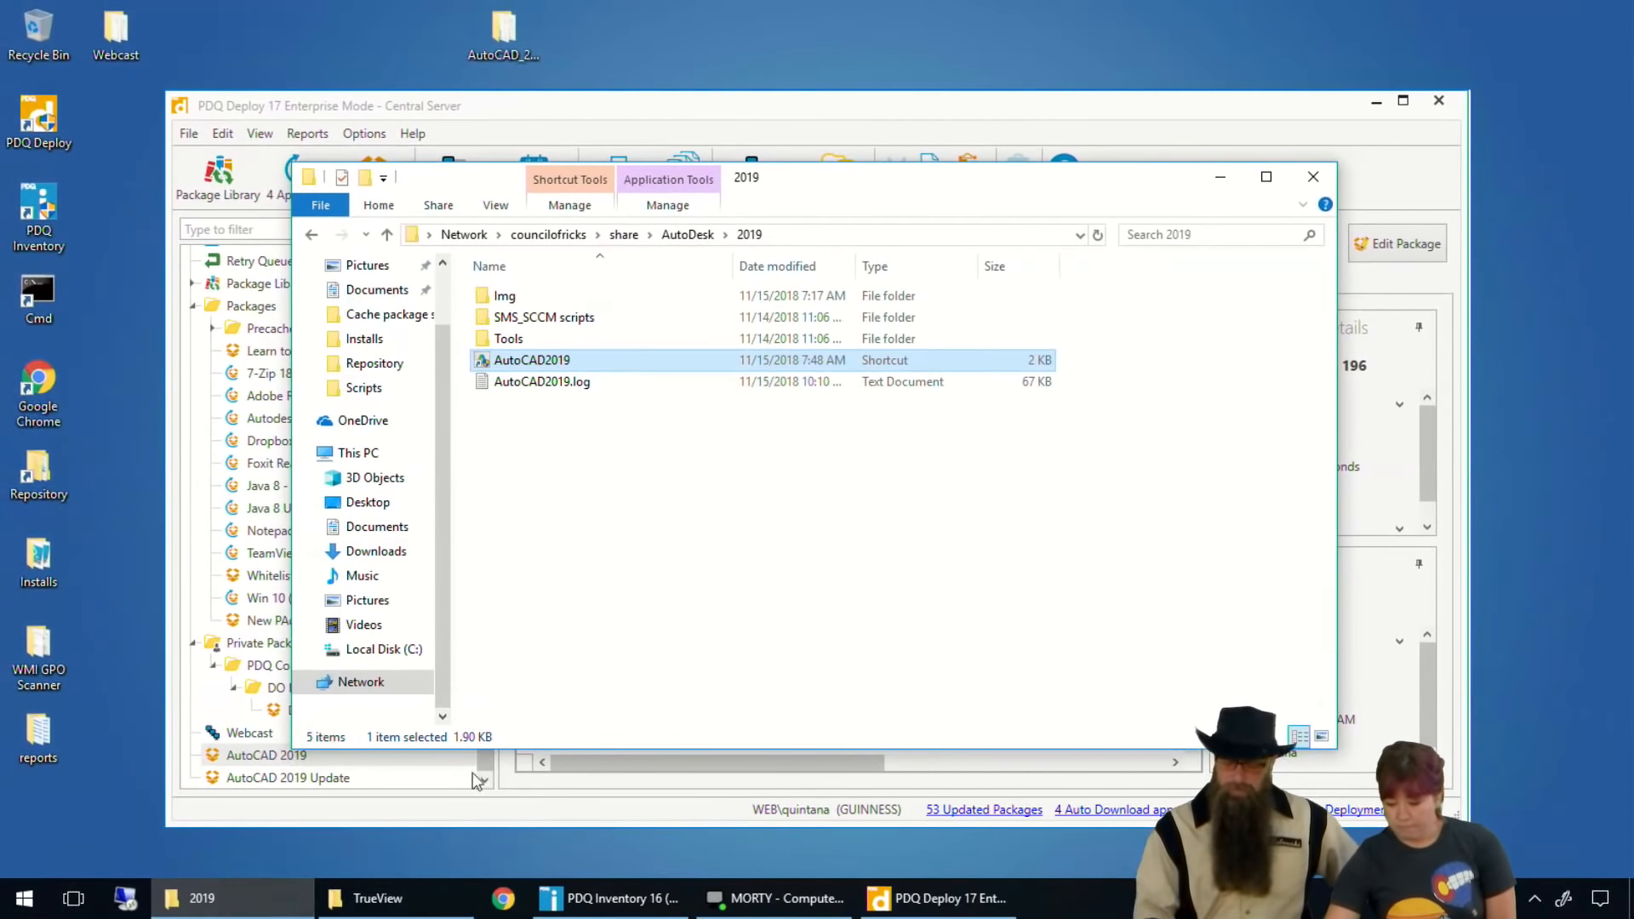
{"action": "left_click", "coordinate": [576, 590]}
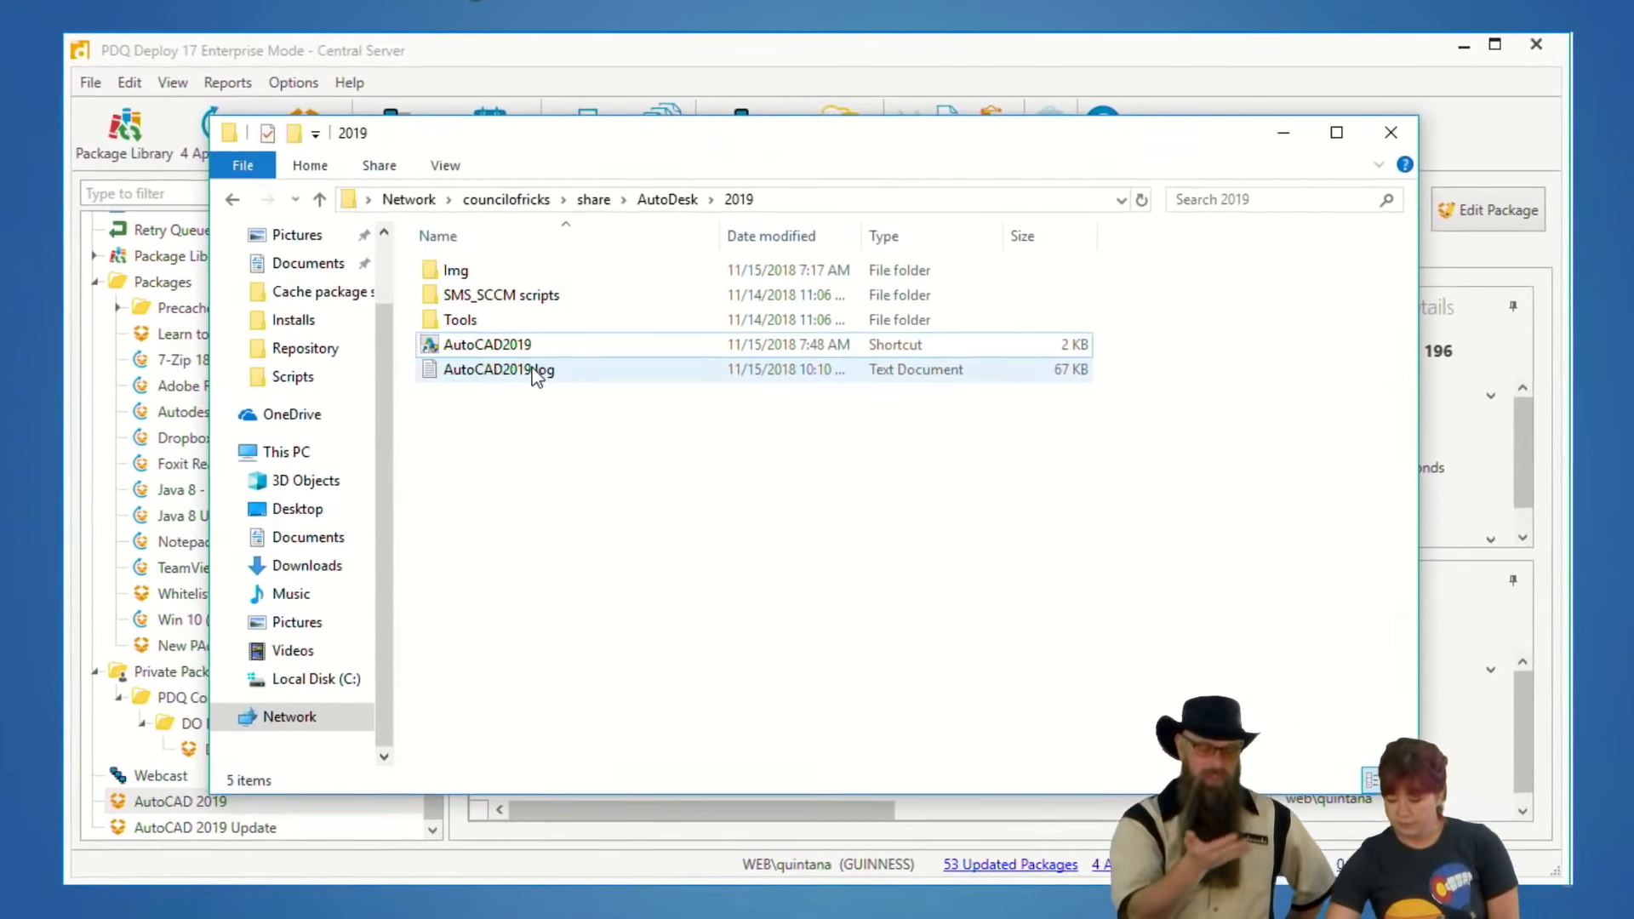
{"action": "right_click", "coordinate": [534, 374]}
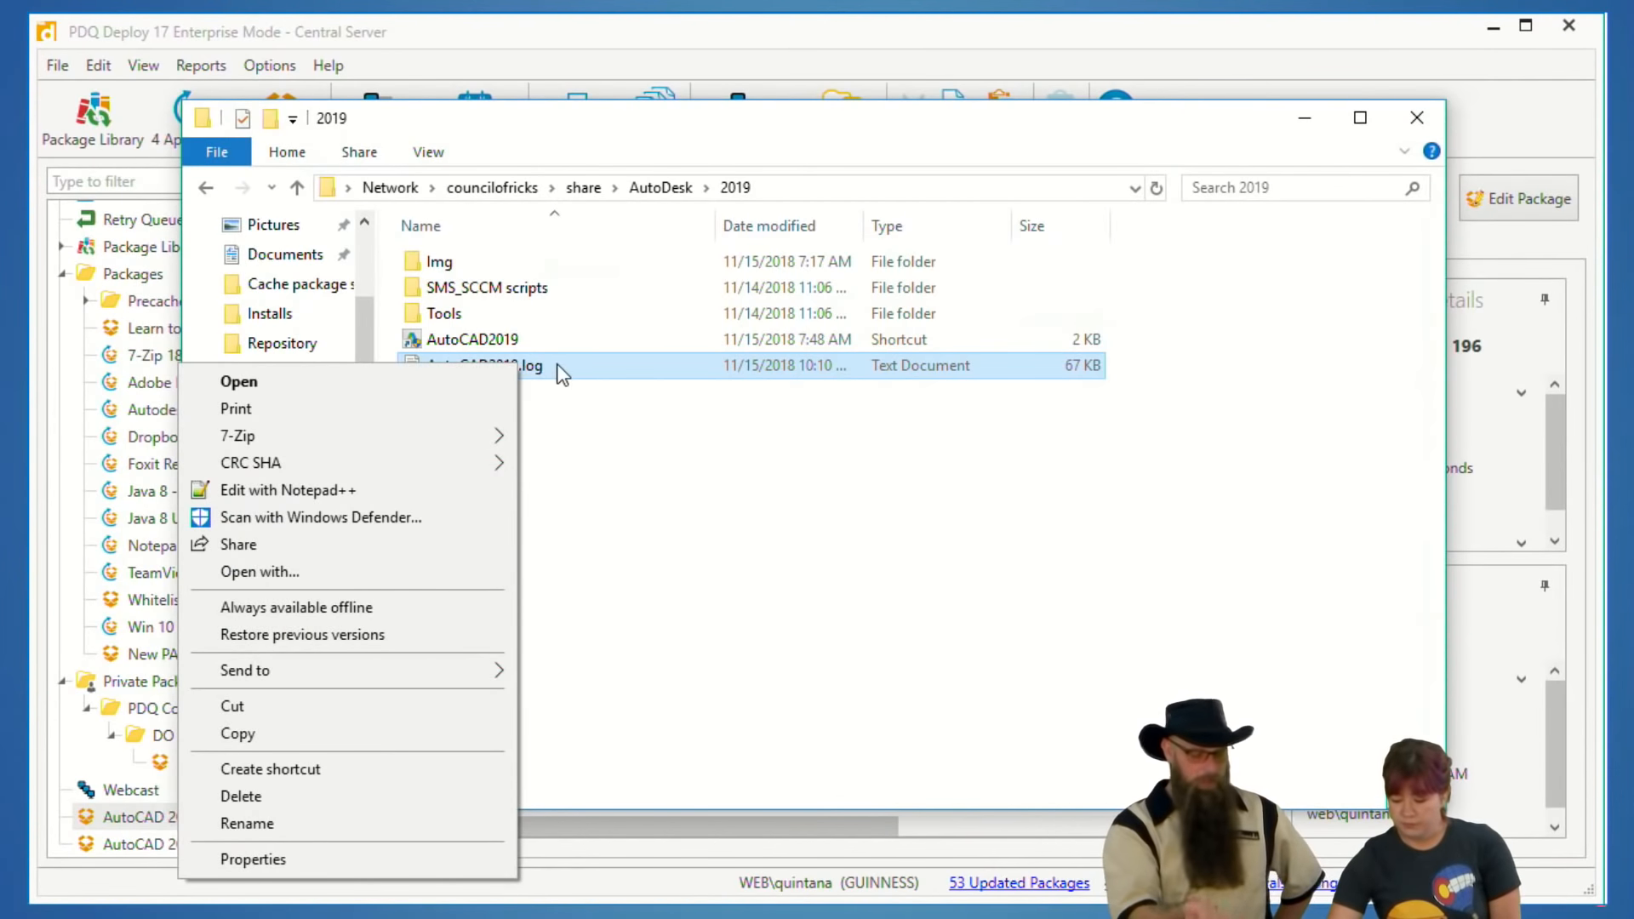
{"action": "left_click", "coordinate": [325, 497]}
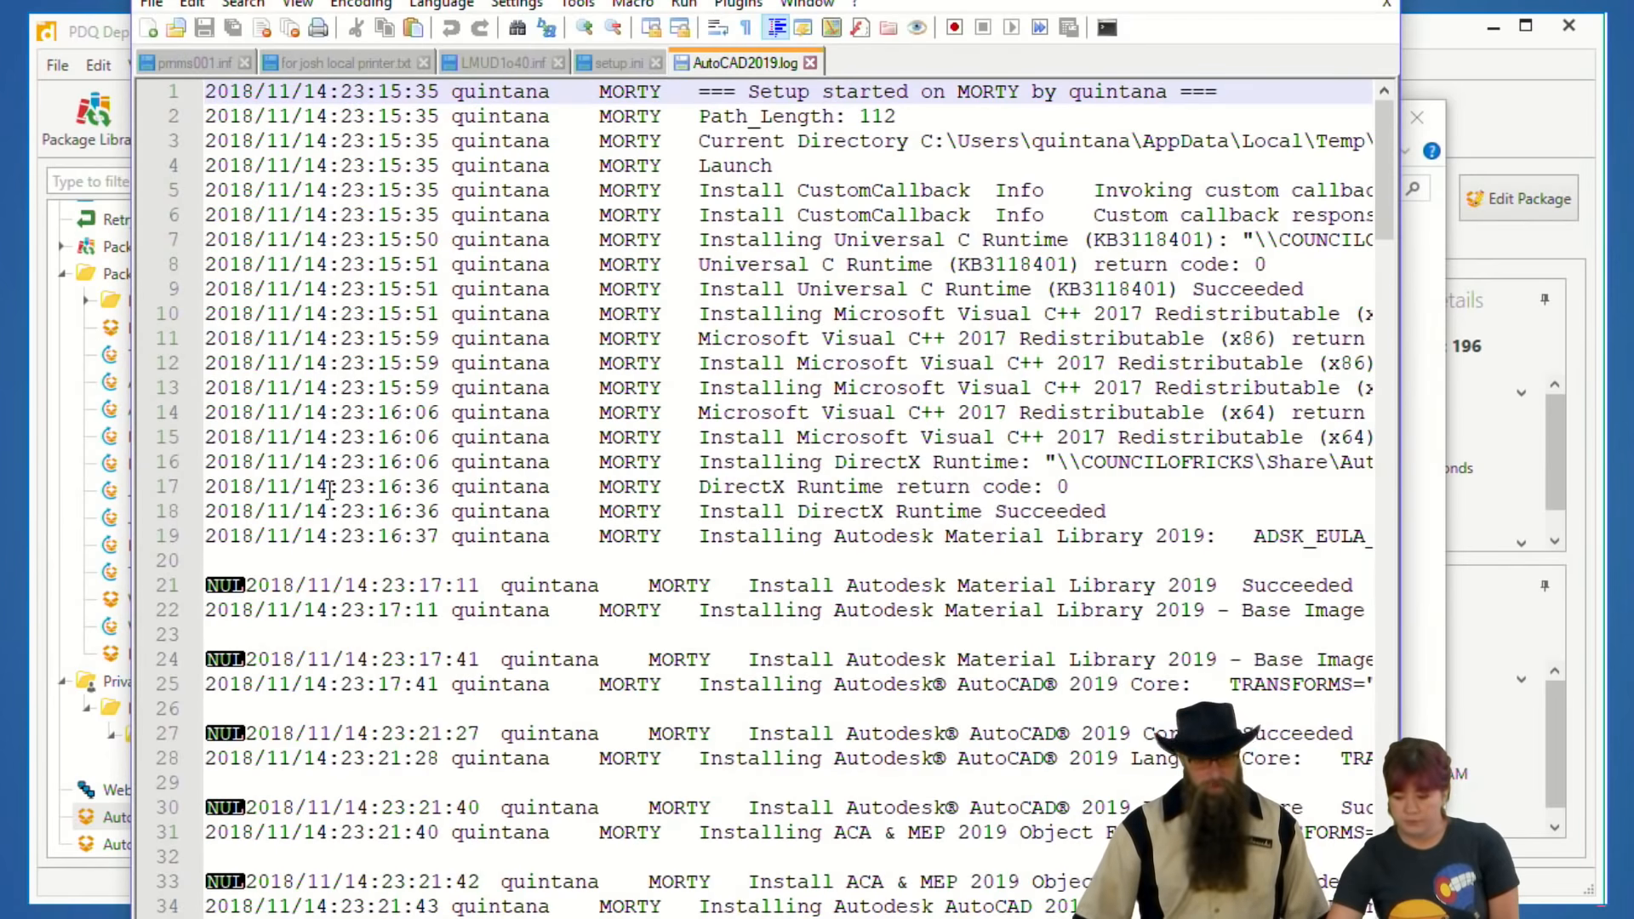
{"action": "scroll", "coordinate": [545, 425], "scroll_direction": "down", "scroll_amount": 9}
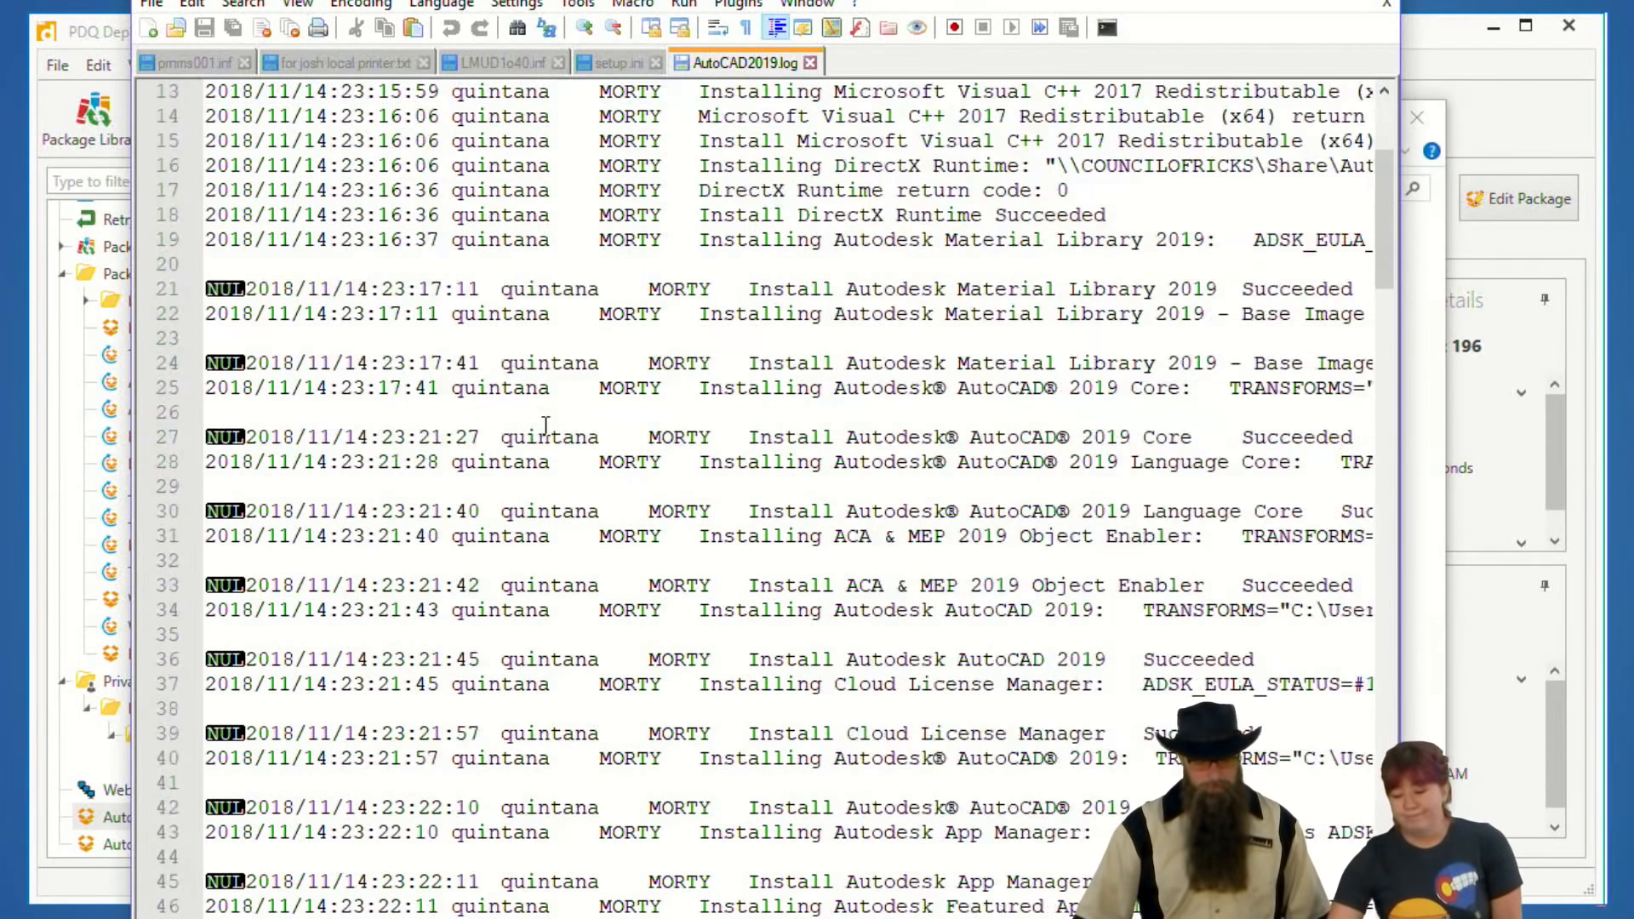
- Read through the remaining AutoCAD2019.log installation entries and close Notepad++
{"action": "scroll", "coordinate": [545, 426], "scroll_direction": "down", "scroll_amount": 12}
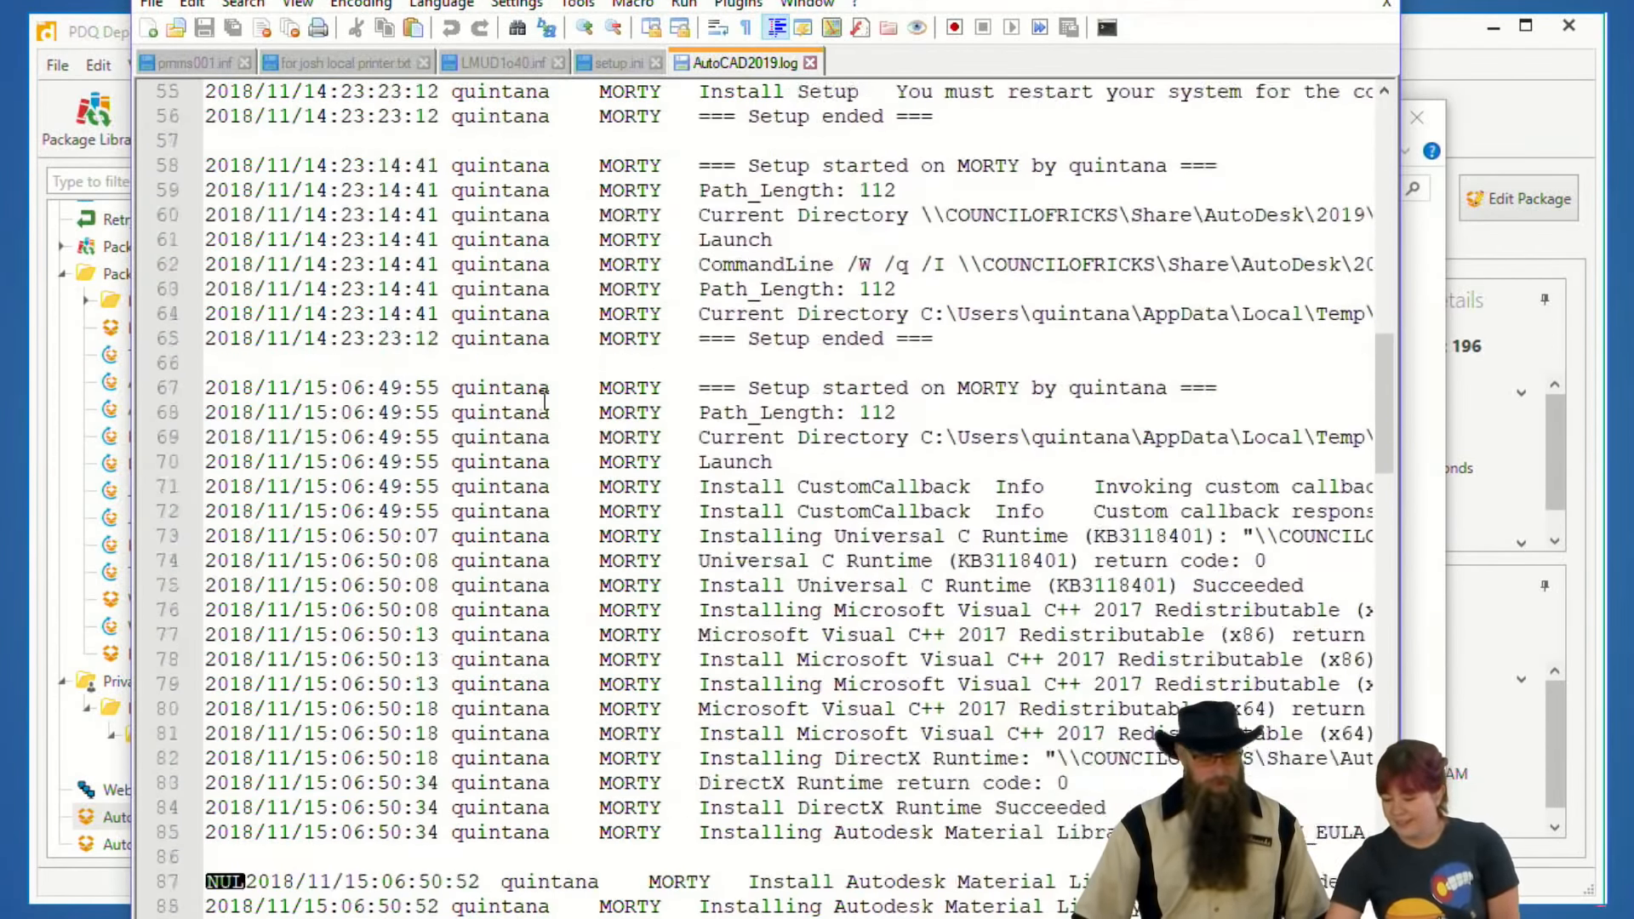
{"action": "scroll", "coordinate": [546, 400], "scroll_direction": "down", "scroll_amount": 6}
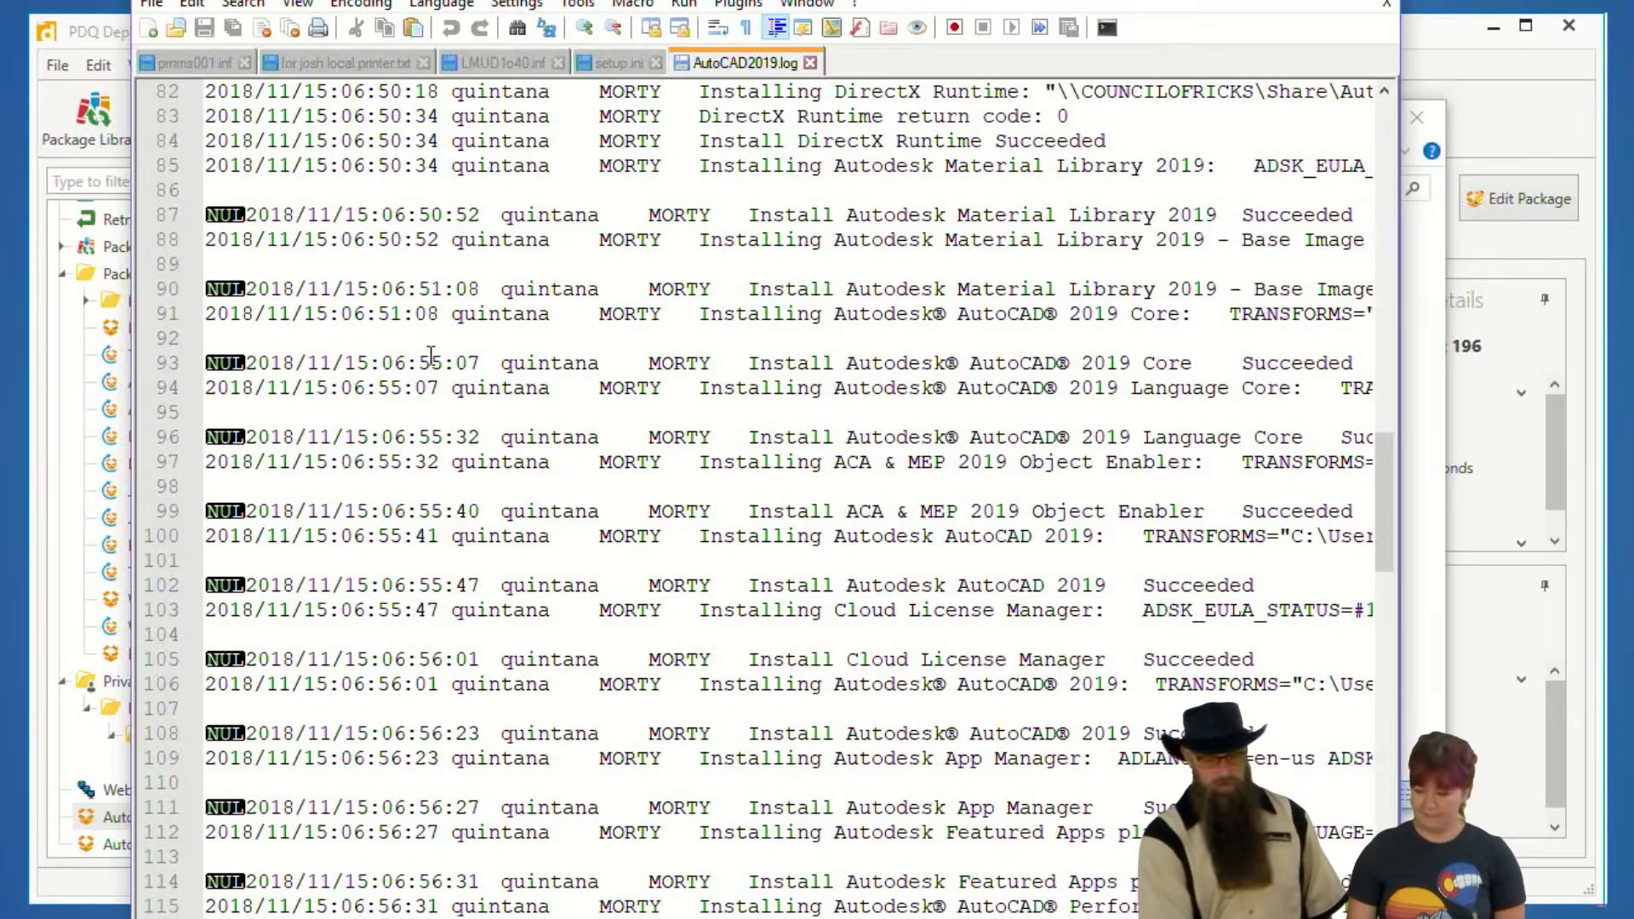
{"action": "key", "text": "alt+F4"}
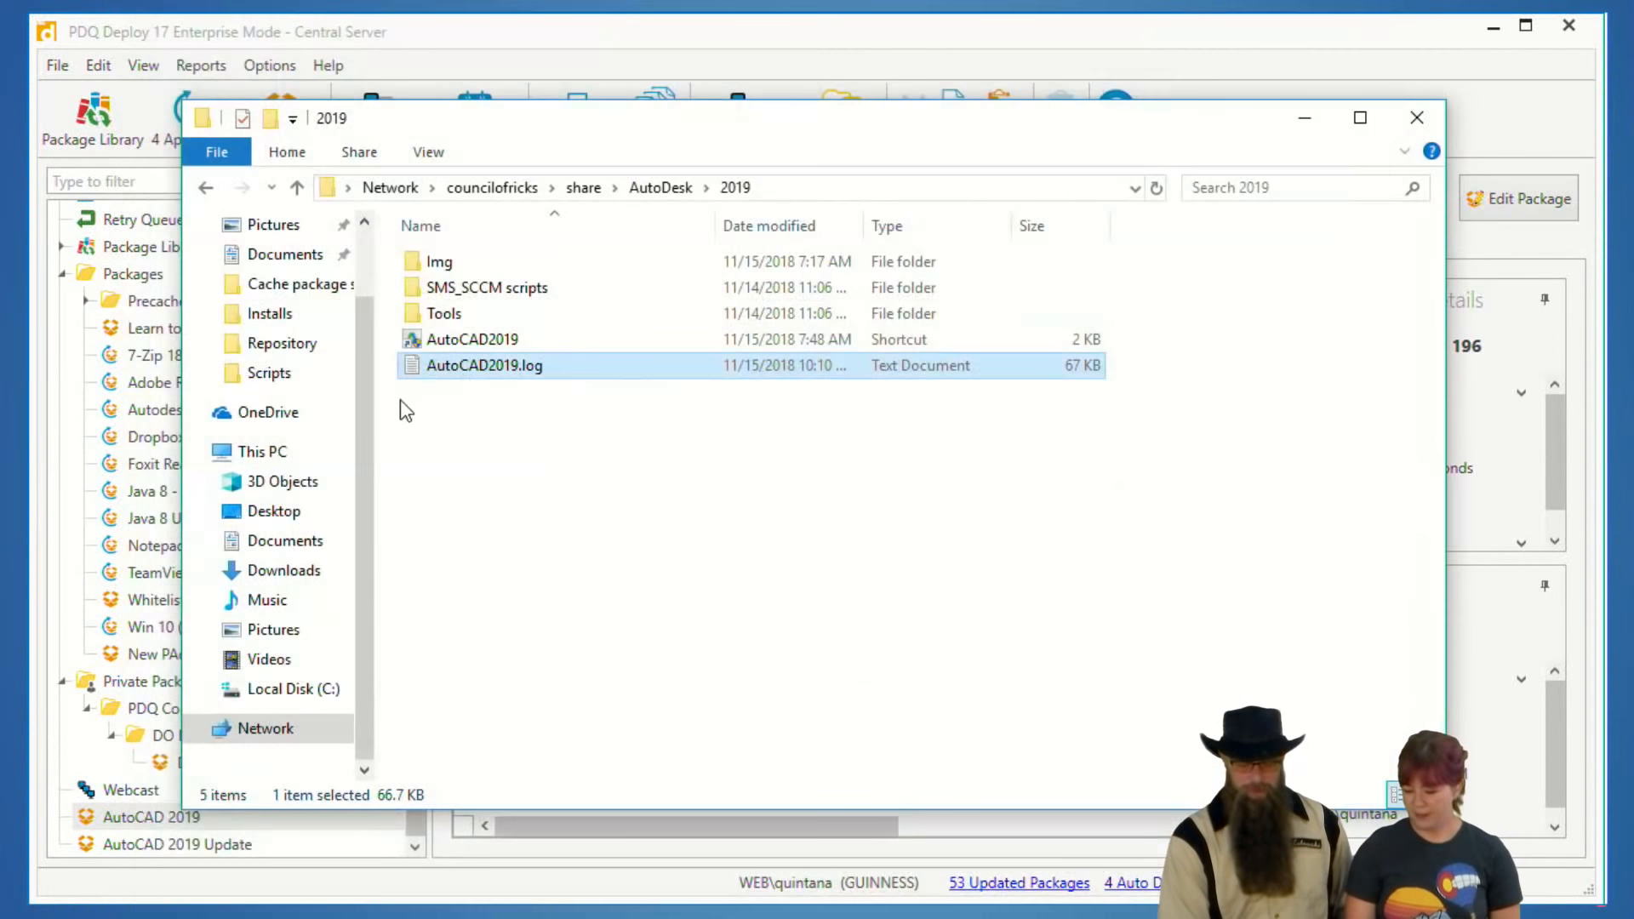
- Open AutoCAD2019.log from the 2019 share folder in Notepad to view its entries, and close it again
{"action": "right_click", "coordinate": [470, 374]}
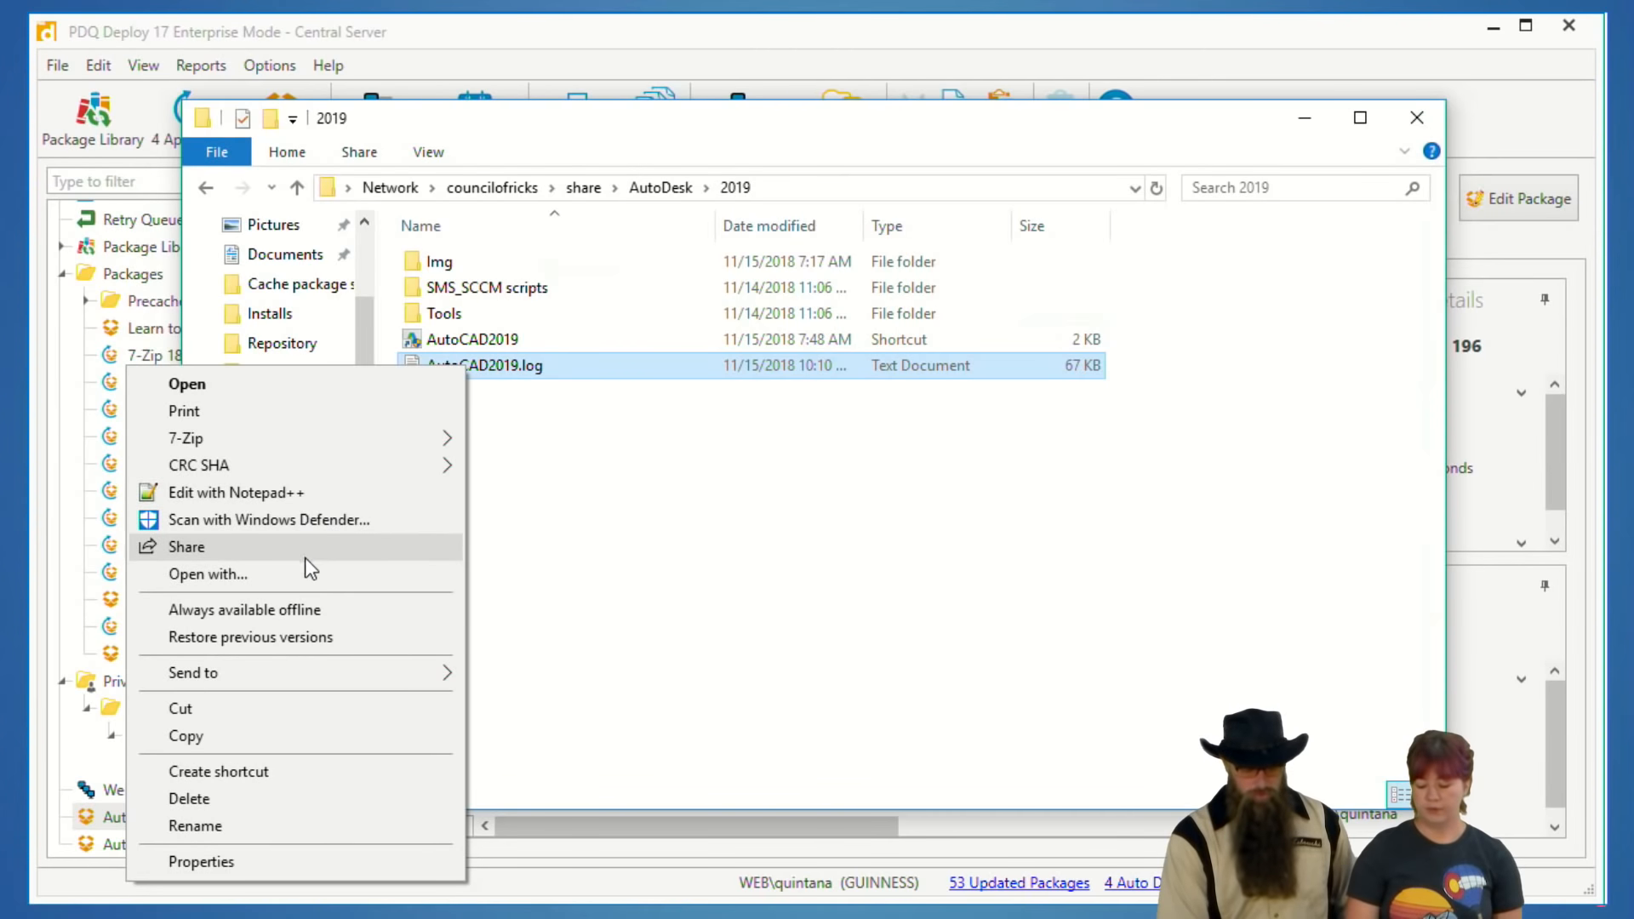
{"action": "left_click", "coordinate": [288, 582]}
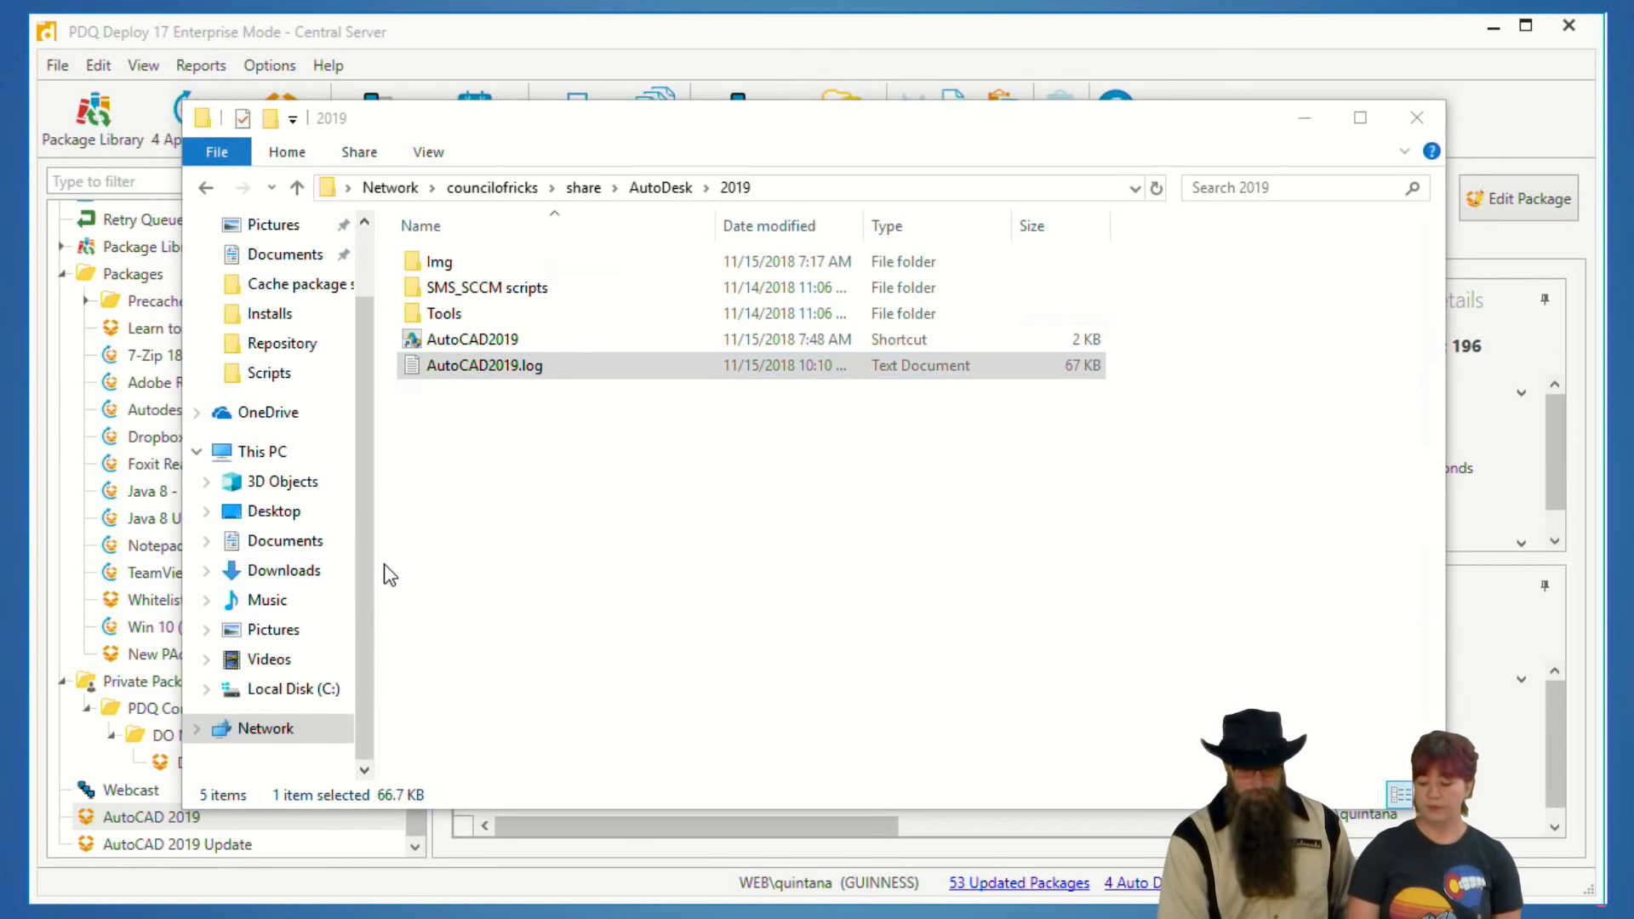
{"action": "left_click", "coordinate": [917, 638]}
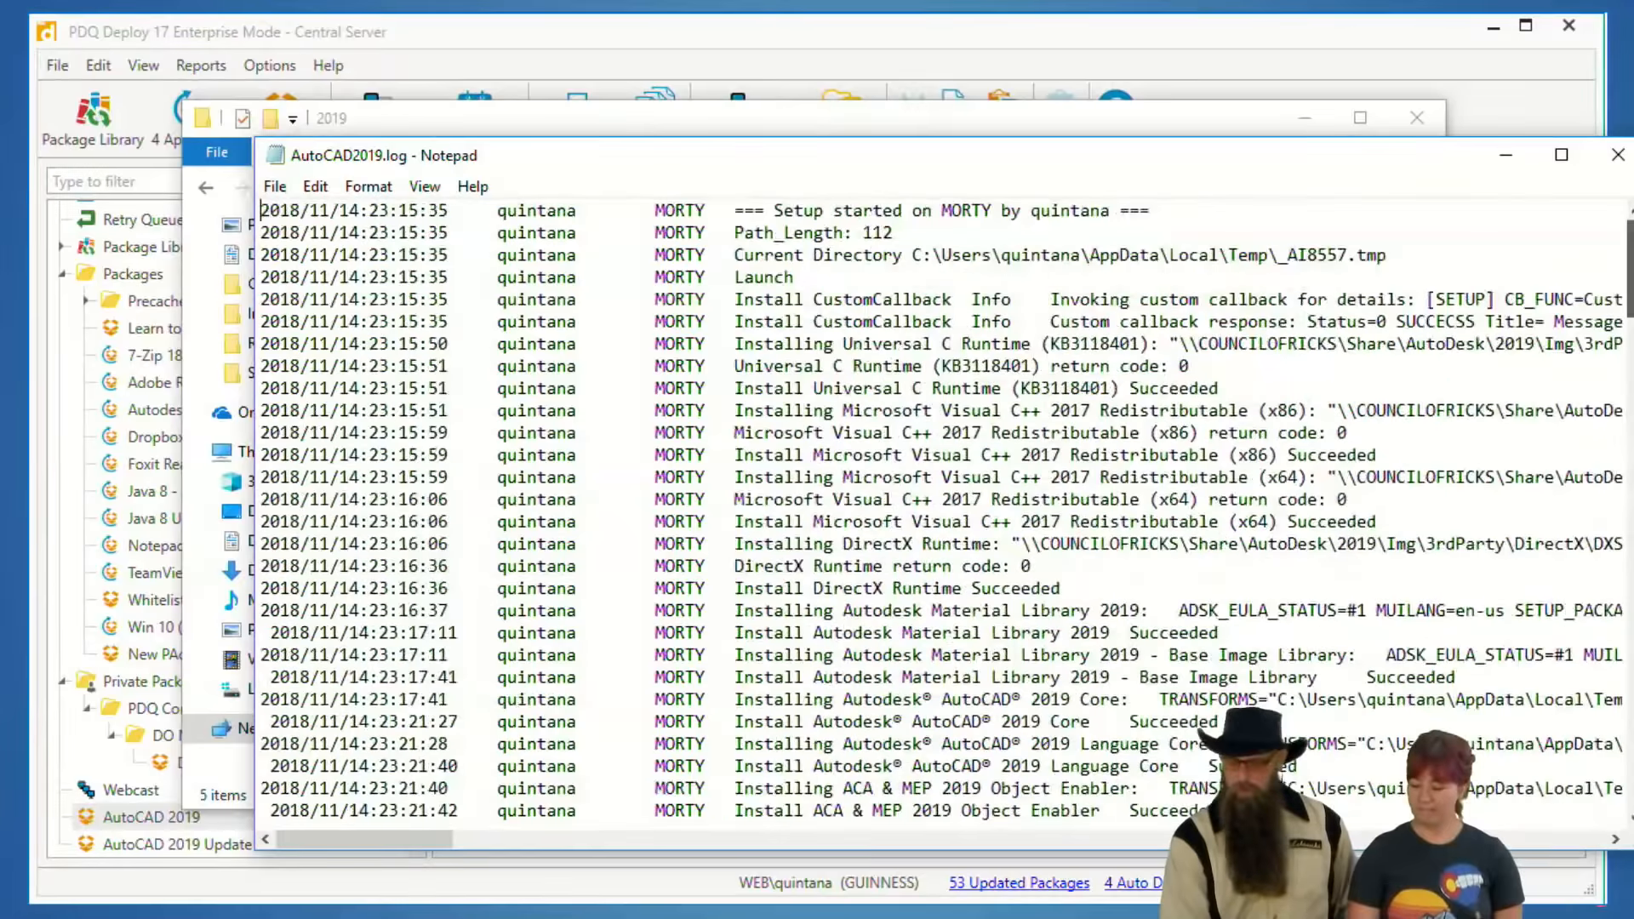
{"action": "left_click", "coordinate": [1617, 155]}
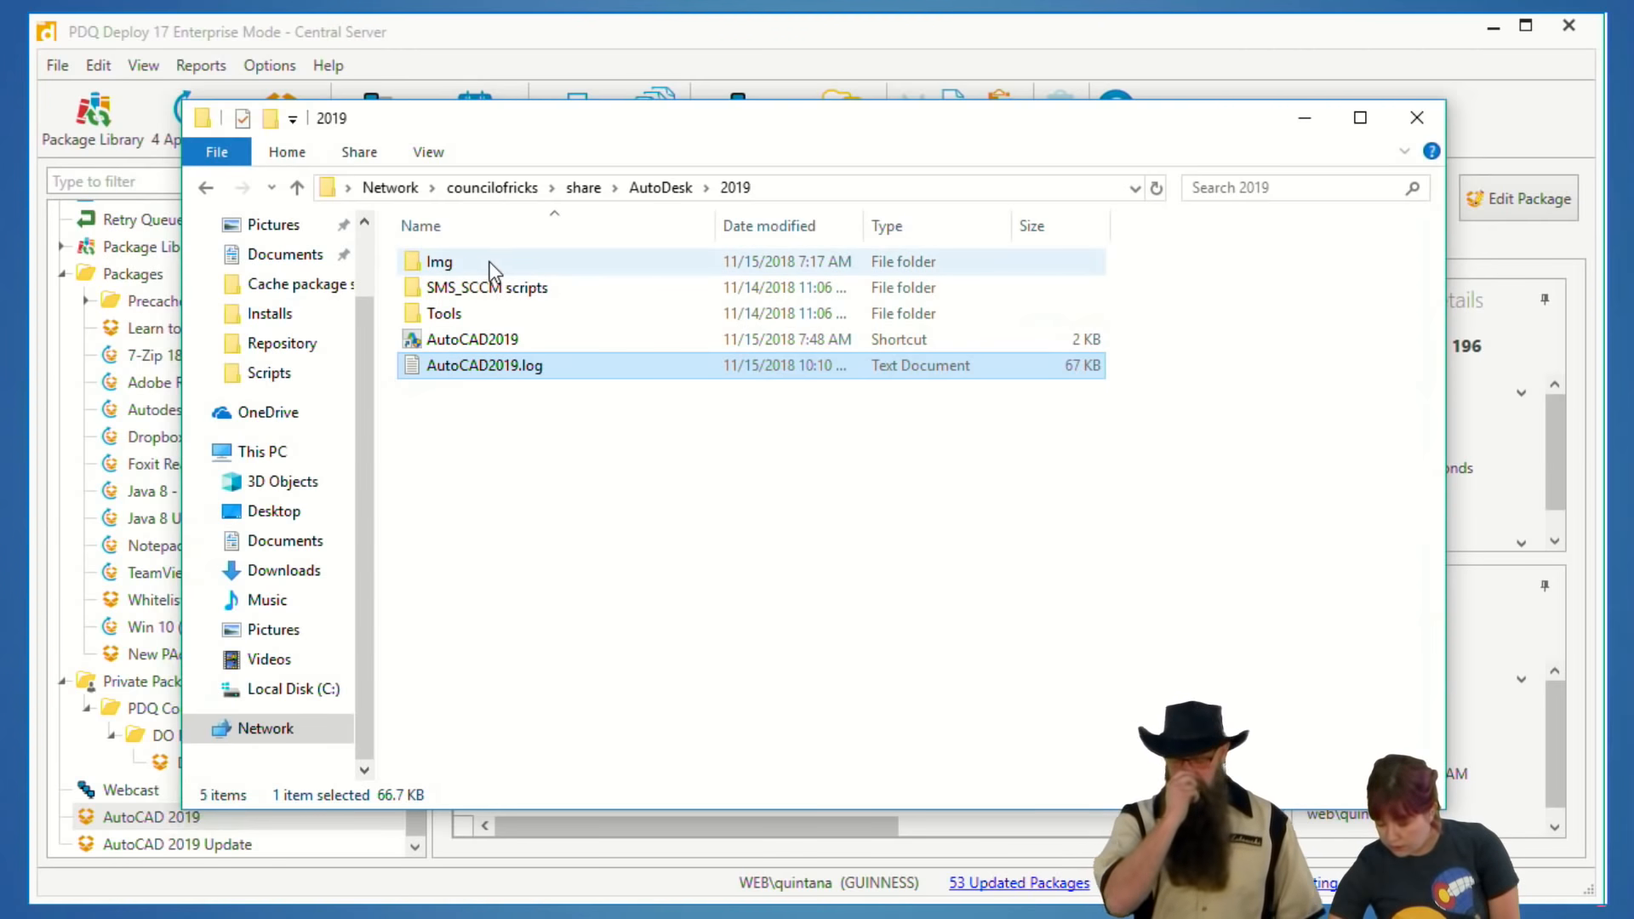
- Browse the 2019 share folder and open its SMS_SCCM scripts subfolder to see the supplied script files
{"action": "double_click", "coordinate": [544, 286]}
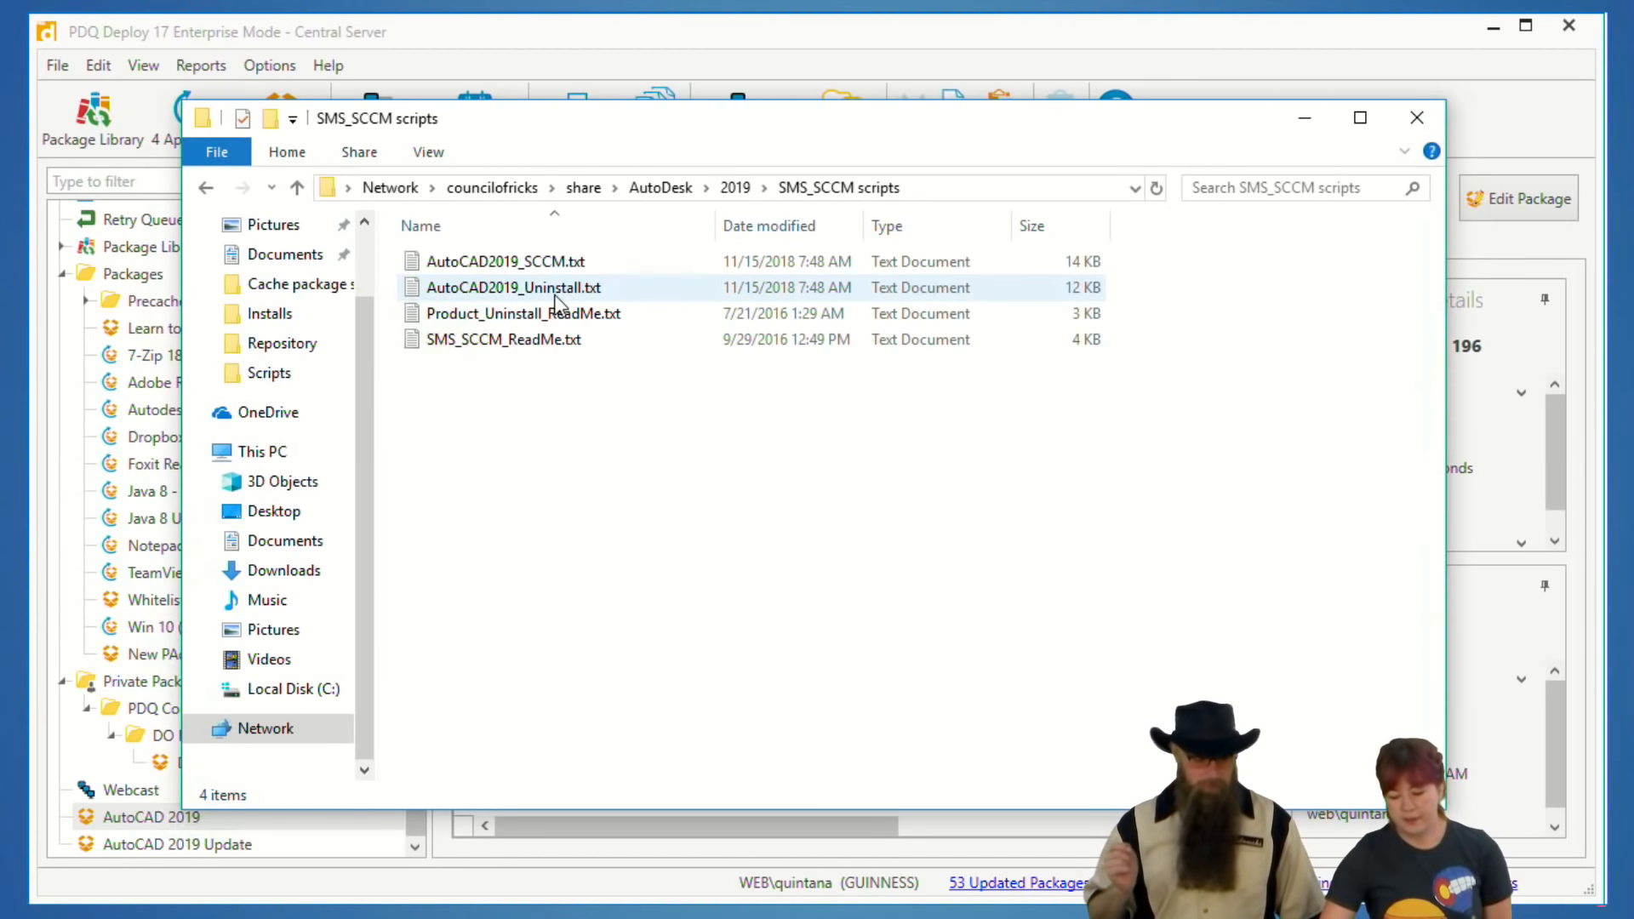
{"action": "left_click", "coordinate": [735, 188]}
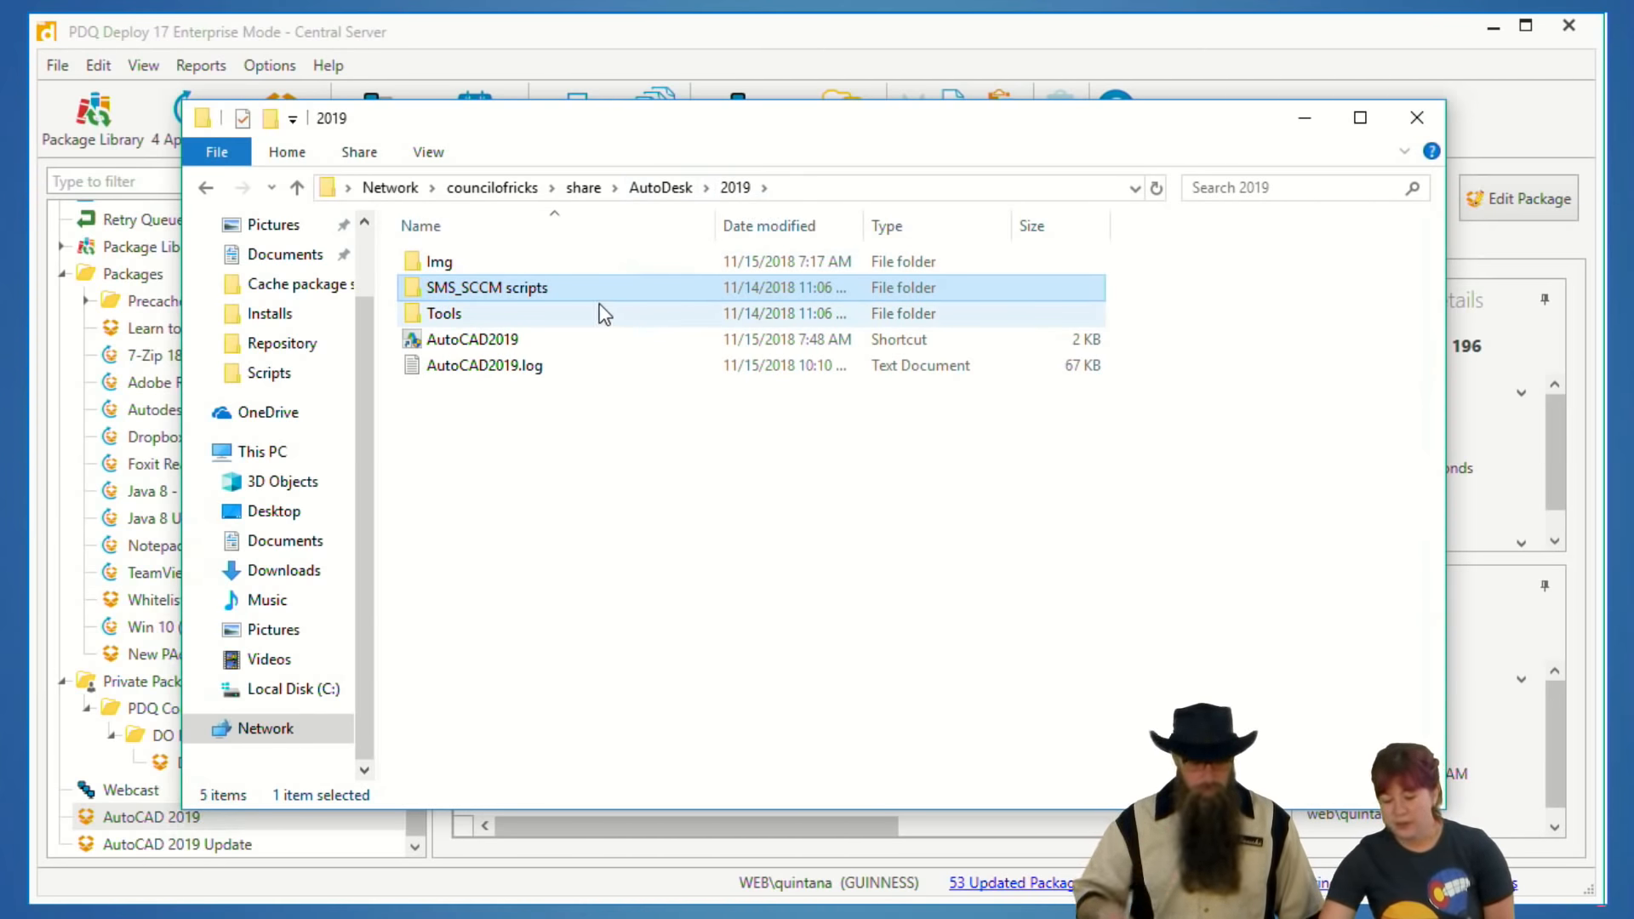
{"action": "mouse_move", "coordinate": [604, 314]}
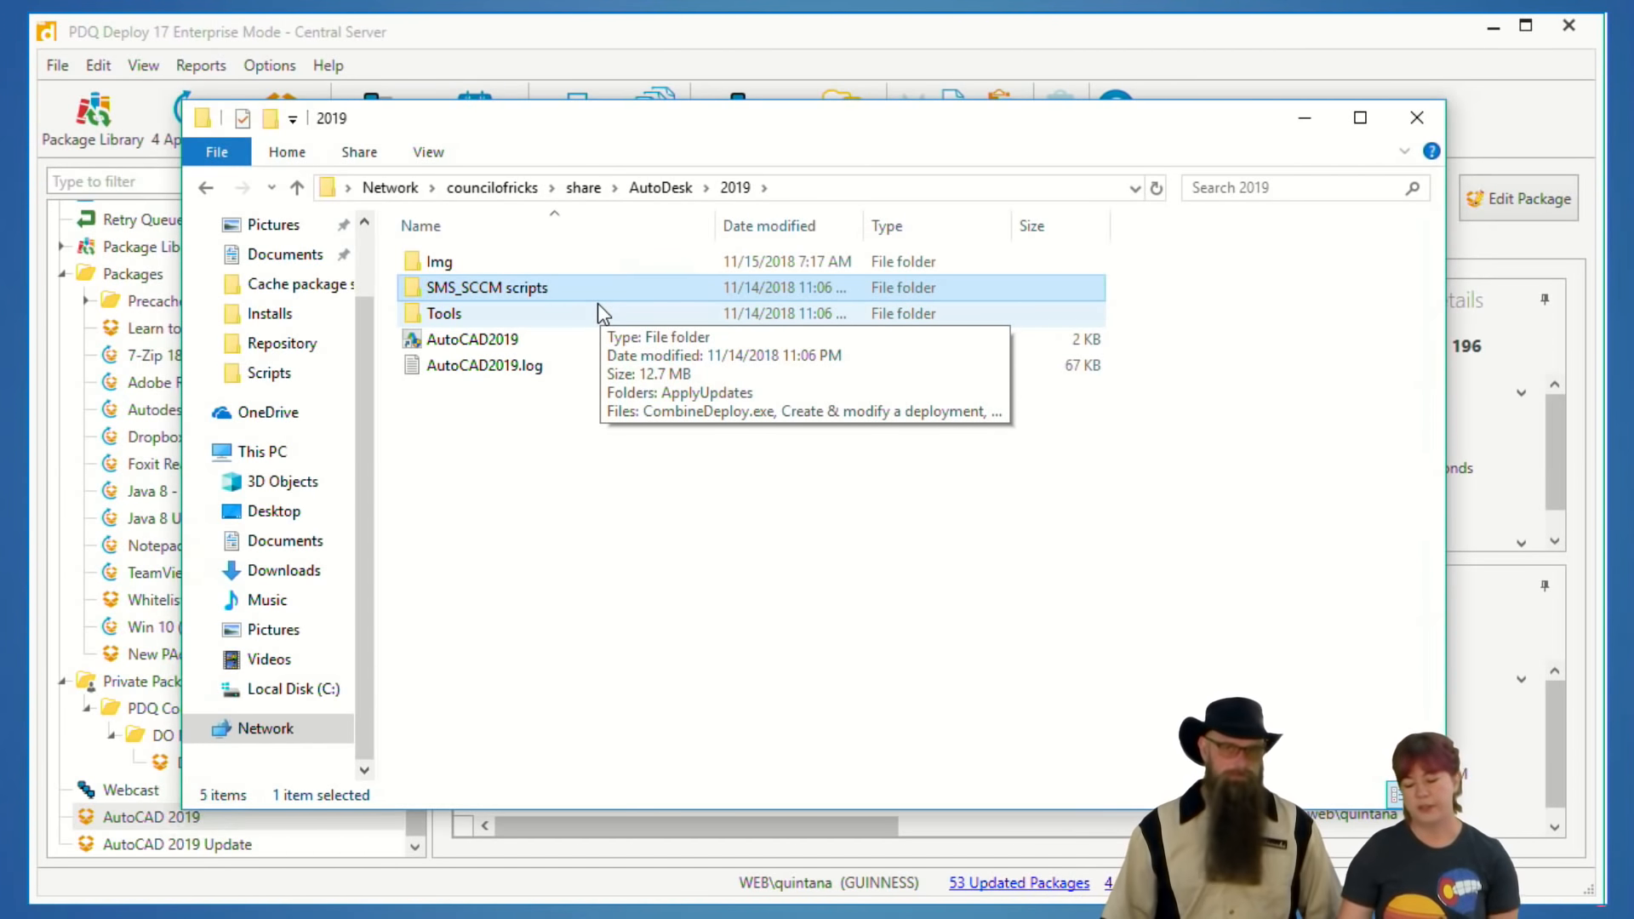
{"action": "double_click", "coordinate": [548, 291]}
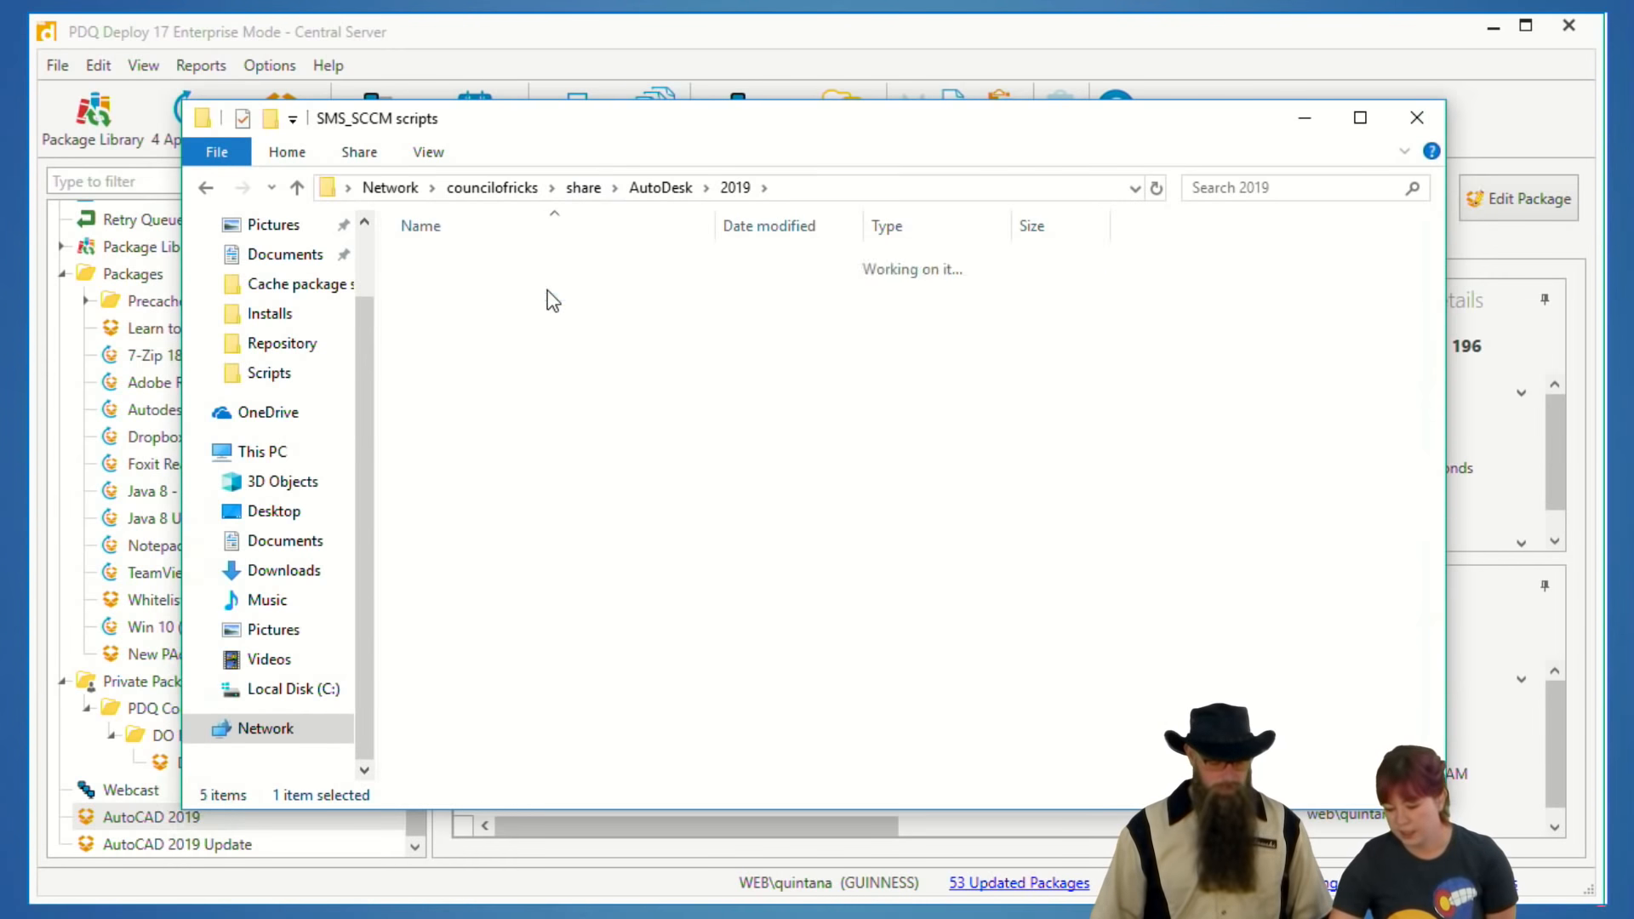
{"action": "left_click", "coordinate": [528, 290]}
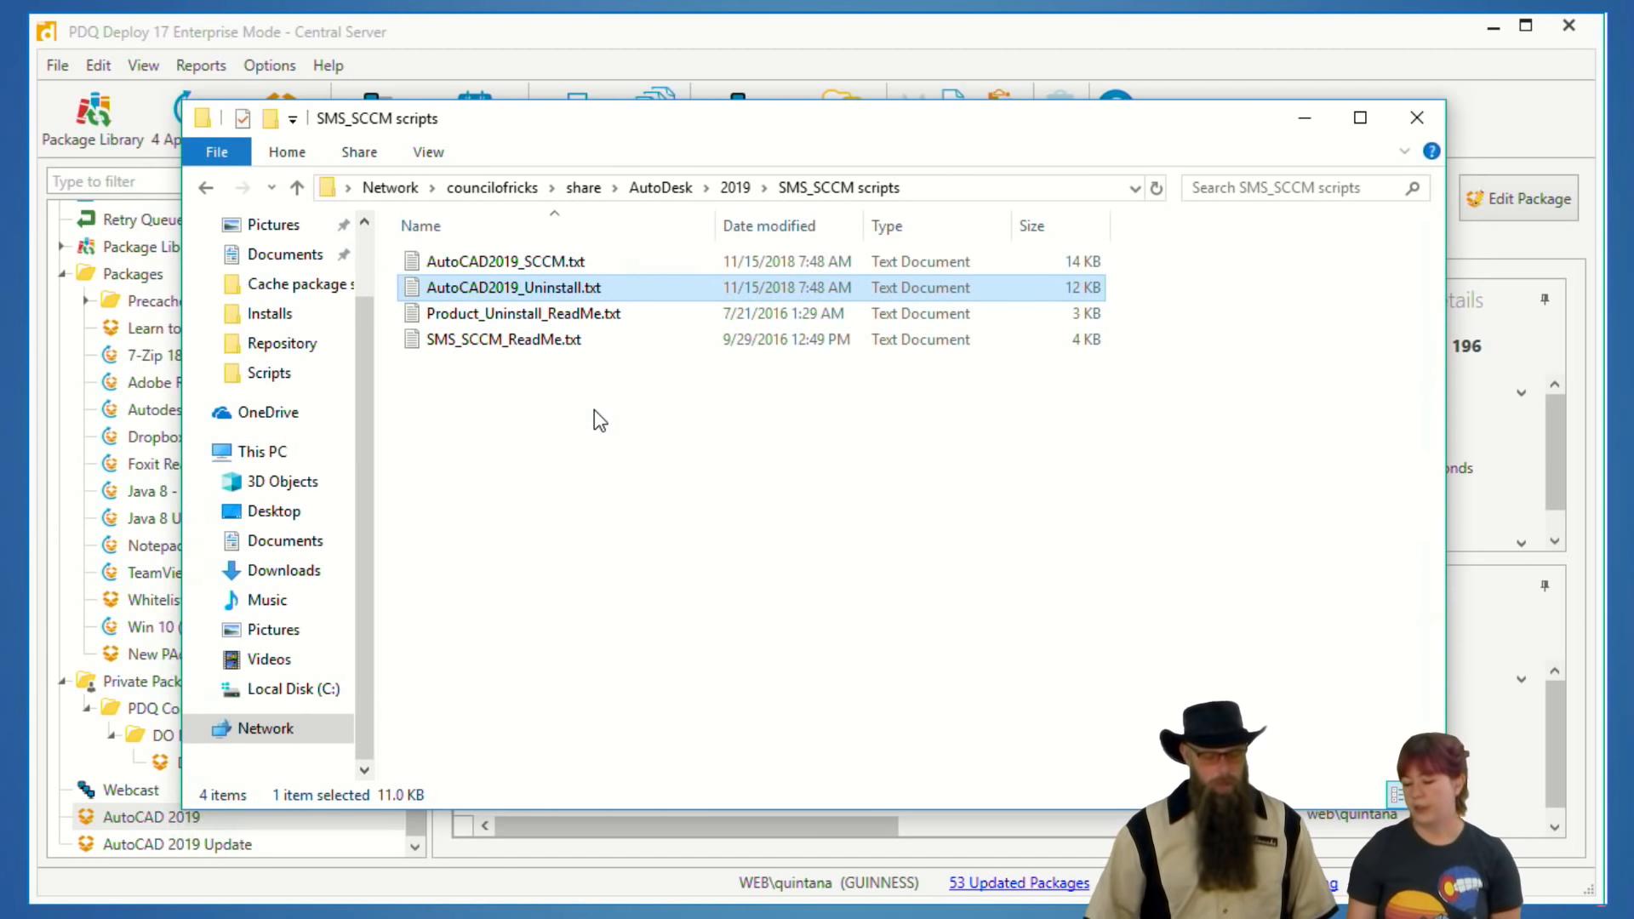
- Open AutoCAD2019_SCCM.txt, examine the install command lines for the third-party prerequisites and Autodesk products, and close the file
{"action": "double_click", "coordinate": [518, 263]}
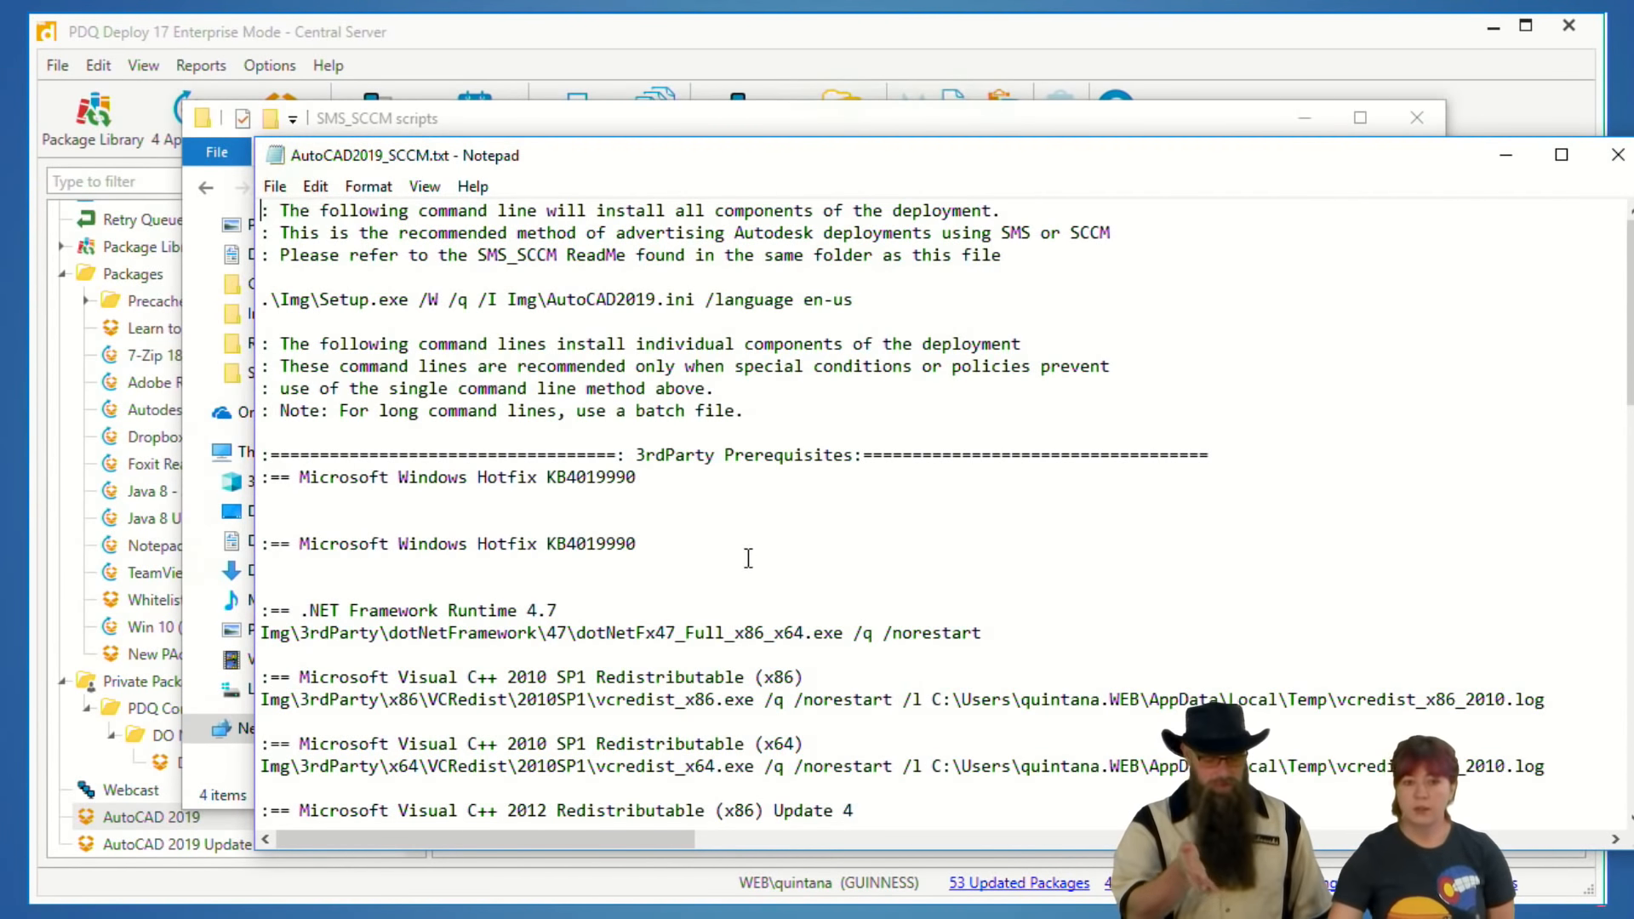
{"action": "scroll", "coordinate": [781, 506], "scroll_direction": "down", "scroll_amount": 1}
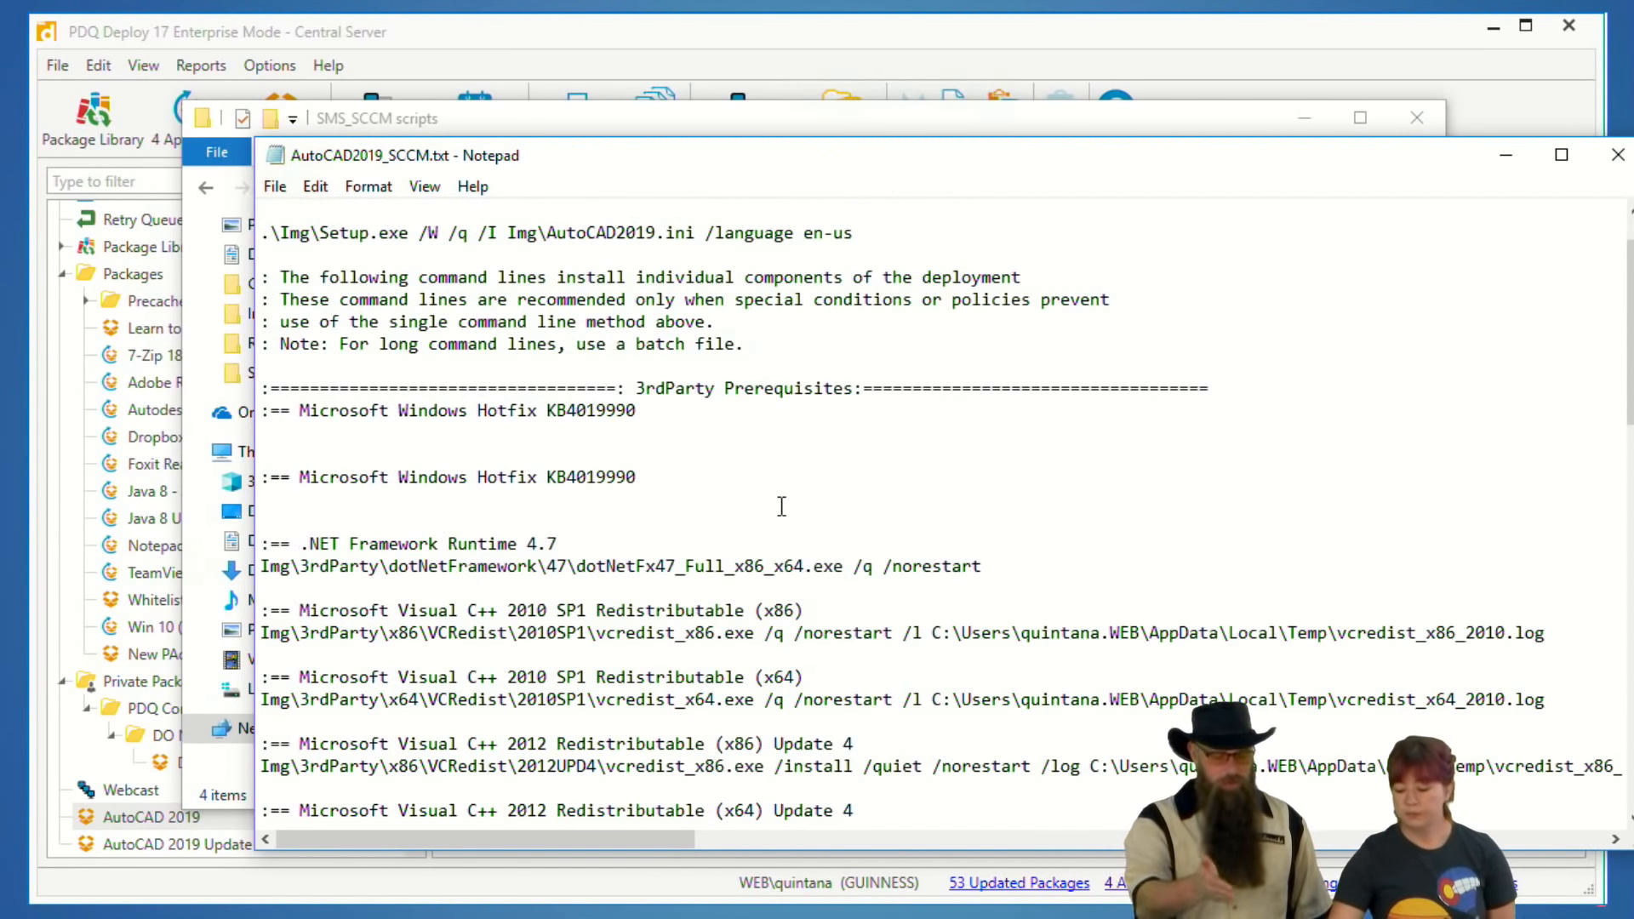
{"action": "scroll", "coordinate": [781, 506], "scroll_direction": "down", "scroll_amount": 2}
{"action": "scroll", "coordinate": [781, 506], "scroll_direction": "down", "scroll_amount": 2}
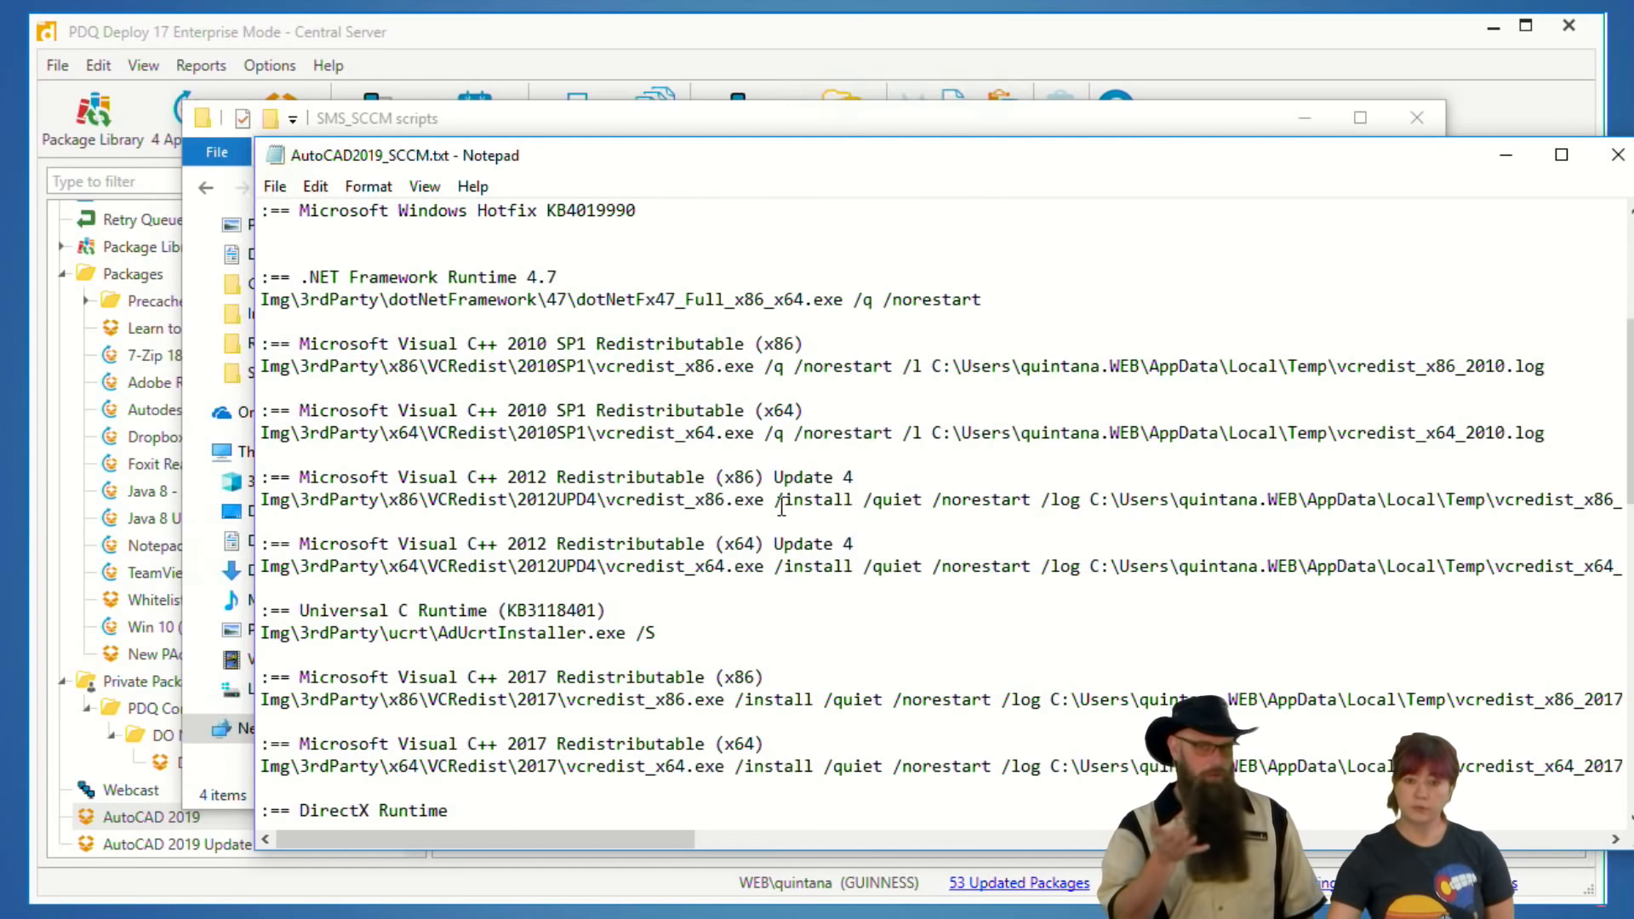
{"action": "scroll", "coordinate": [782, 506], "scroll_direction": "down", "scroll_amount": 1}
{"action": "scroll", "coordinate": [781, 506], "scroll_direction": "down", "scroll_amount": 1}
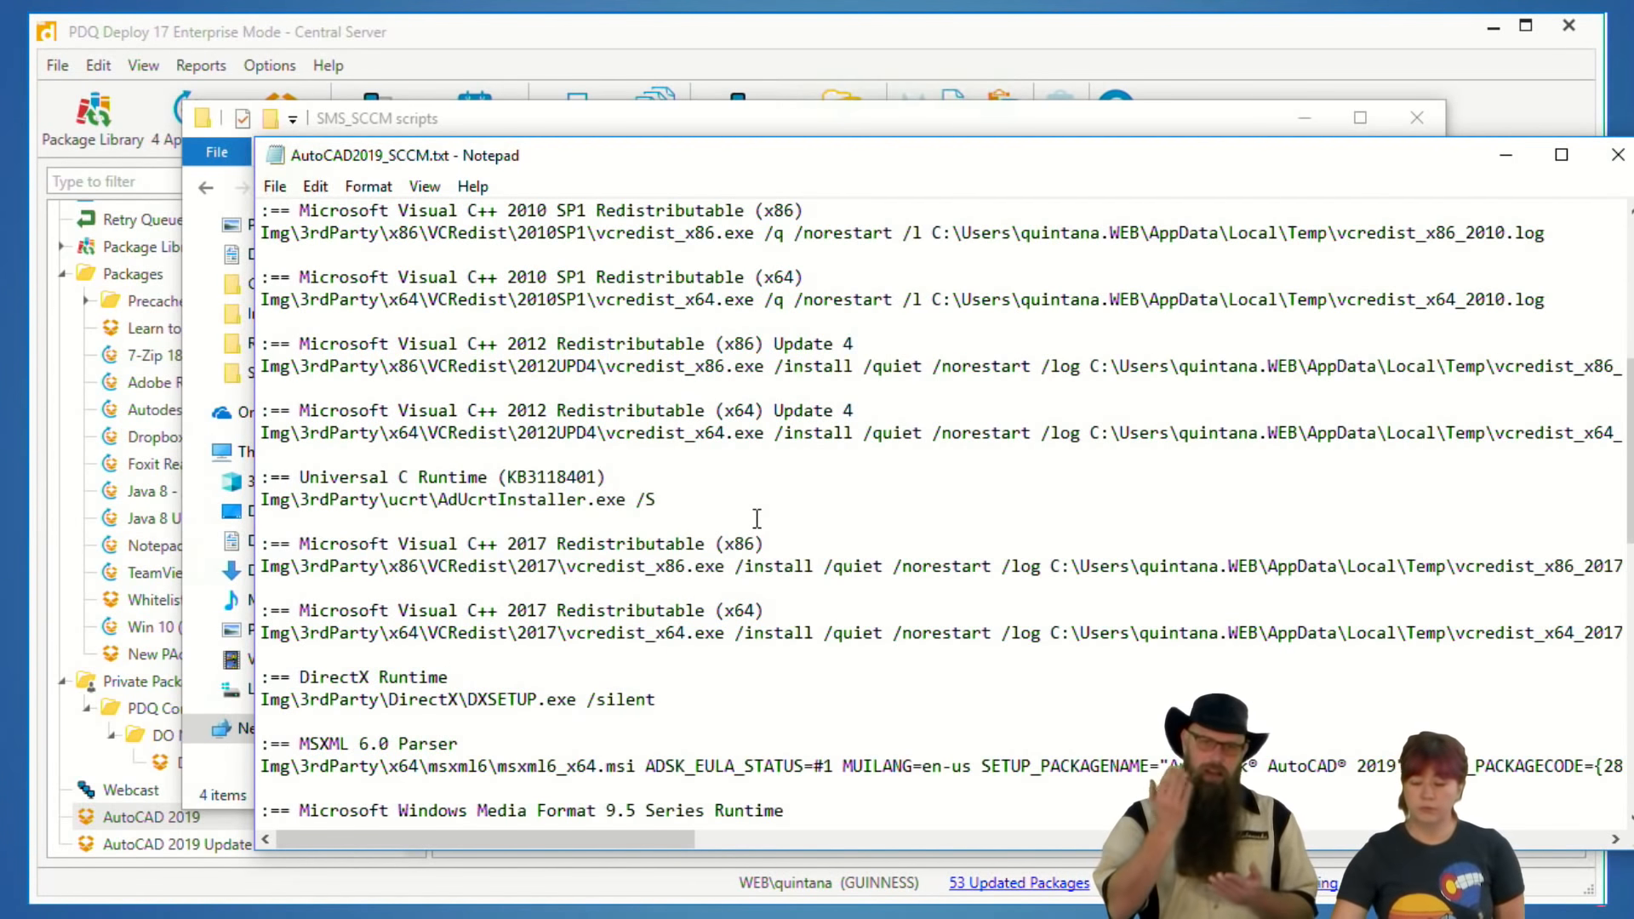
{"action": "scroll", "coordinate": [640, 538], "scroll_direction": "down", "scroll_amount": 1}
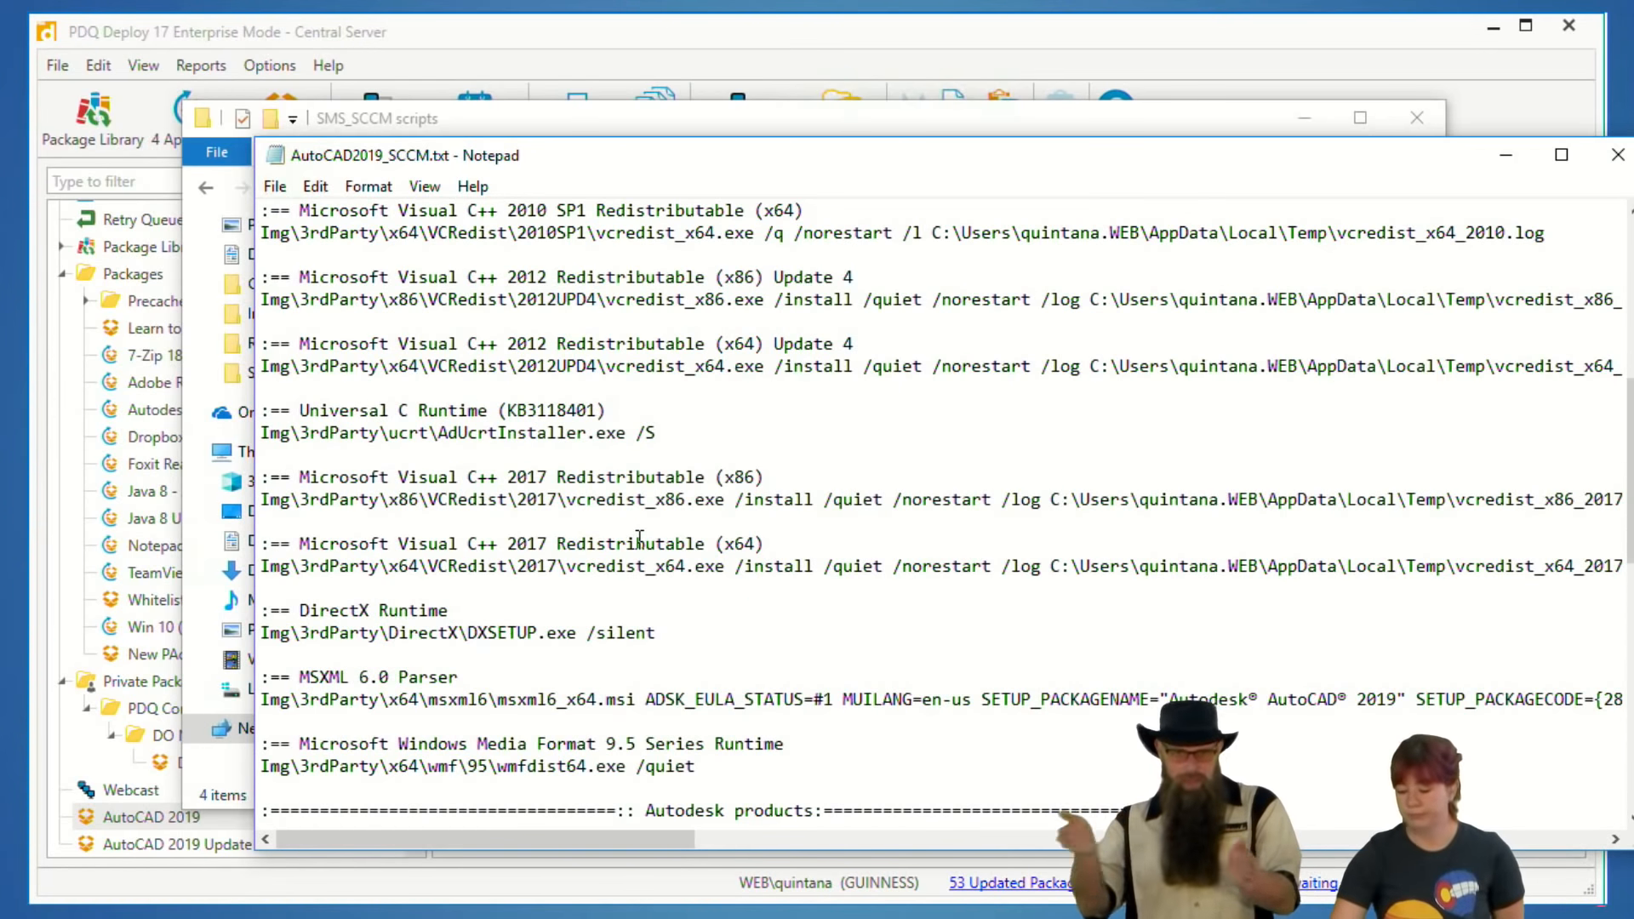
{"action": "scroll", "coordinate": [640, 538], "scroll_direction": "down", "scroll_amount": 1}
{"action": "scroll", "coordinate": [640, 538], "scroll_direction": "down", "scroll_amount": 2}
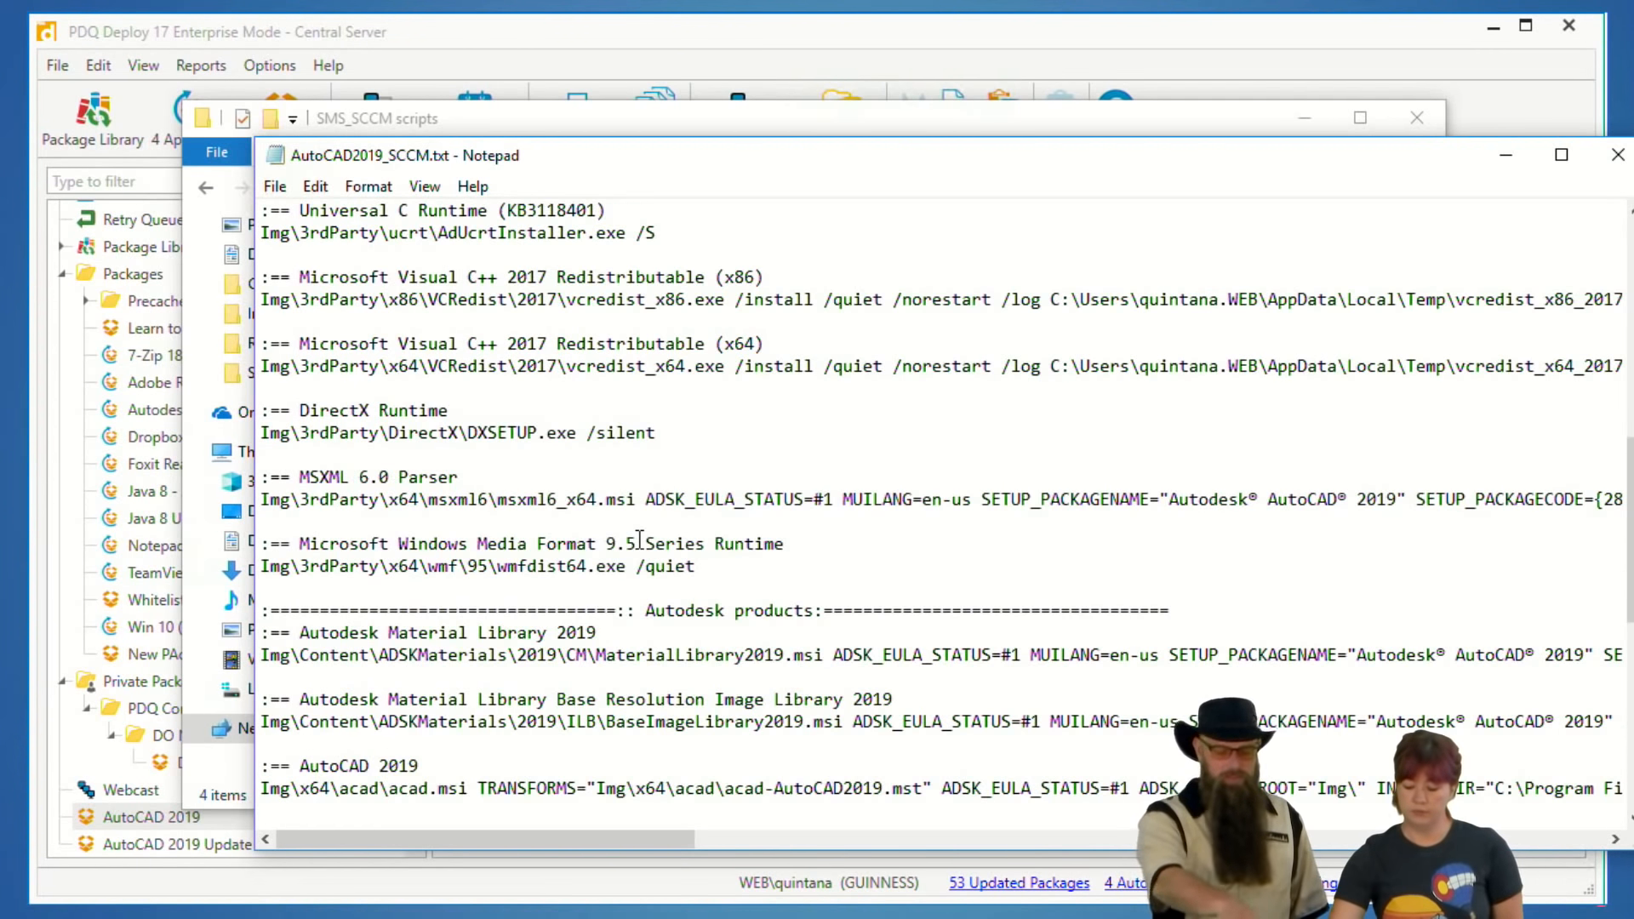
{"action": "scroll", "coordinate": [640, 539], "scroll_direction": "down", "scroll_amount": 1}
{"action": "scroll", "coordinate": [639, 538], "scroll_direction": "down", "scroll_amount": 1}
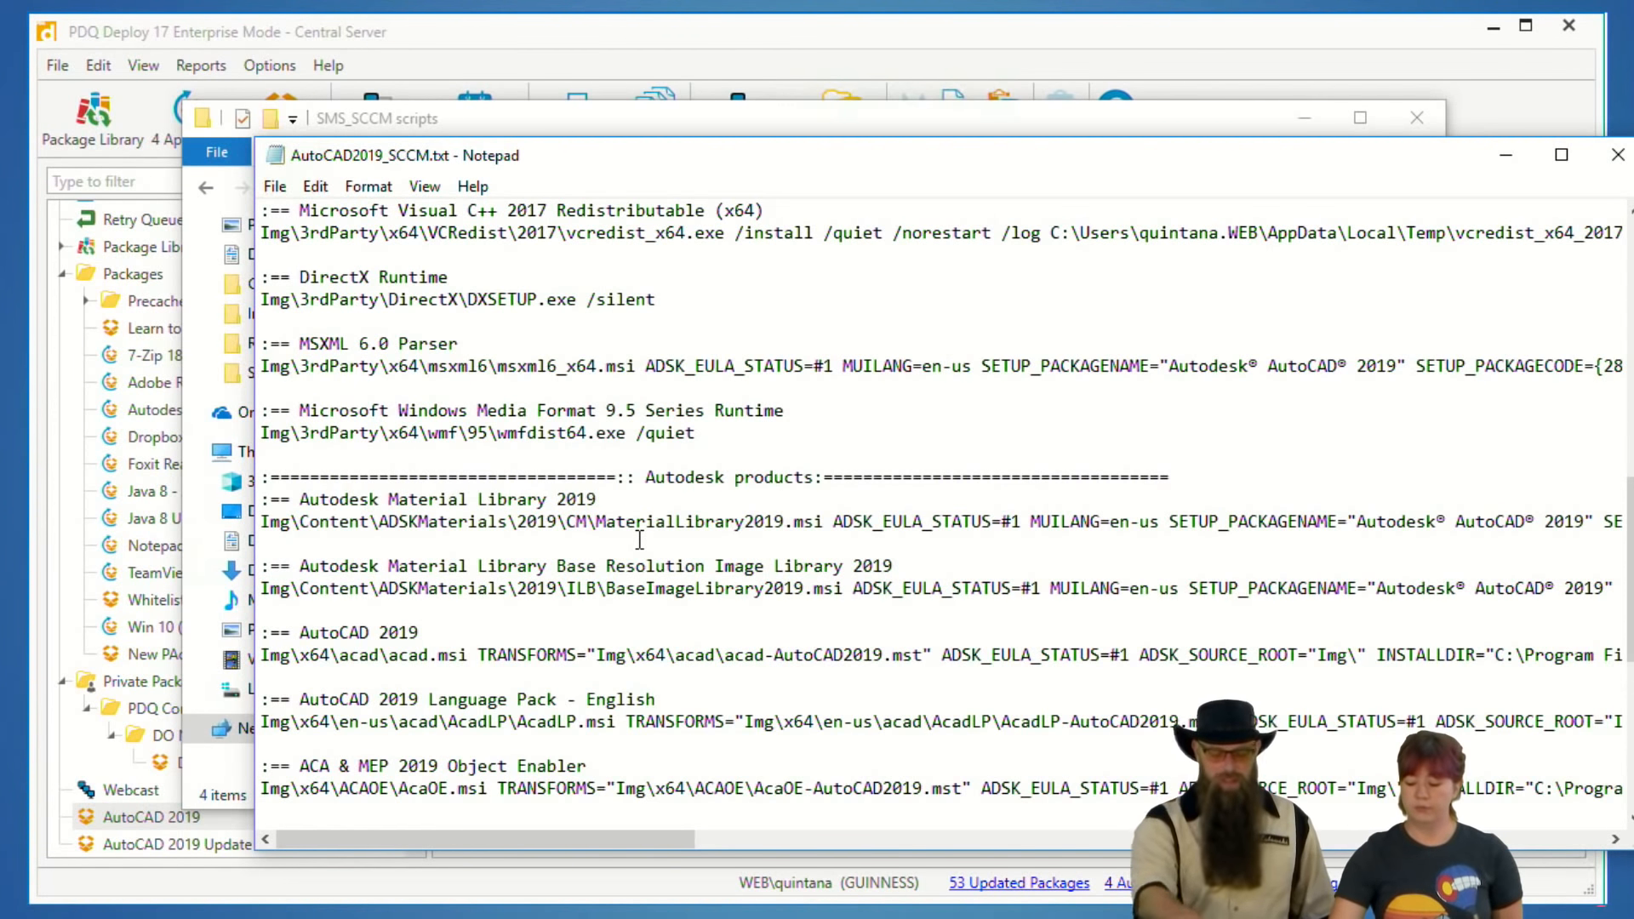
{"action": "scroll", "coordinate": [640, 538], "scroll_direction": "up", "scroll_amount": 9}
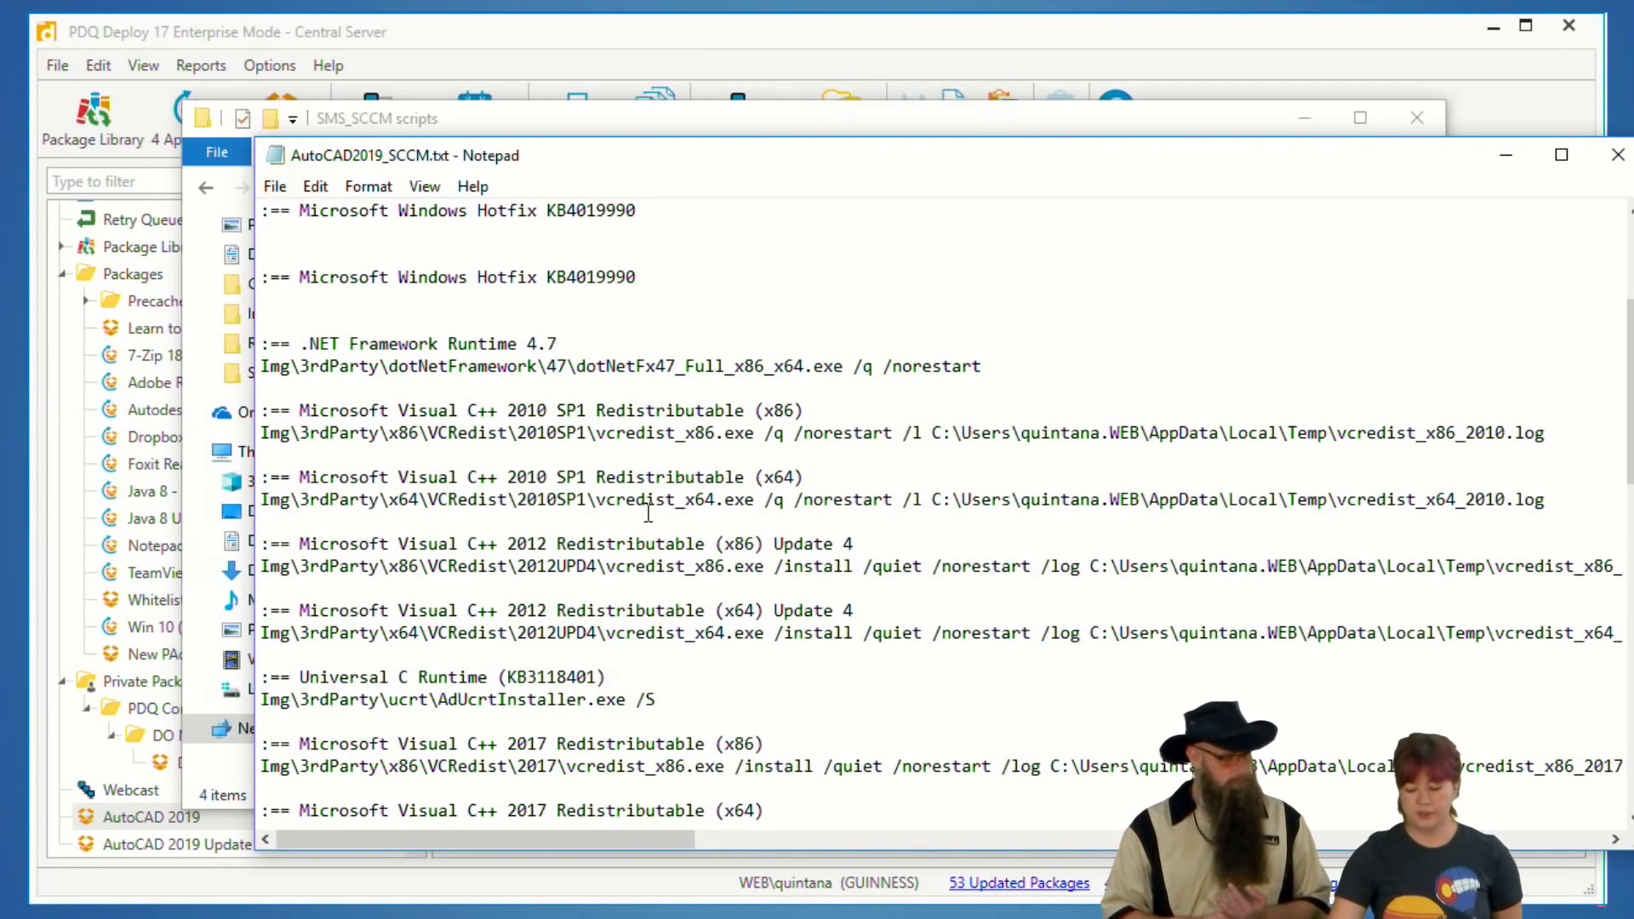
{"action": "scroll", "coordinate": [648, 513], "scroll_direction": "down", "scroll_amount": 13}
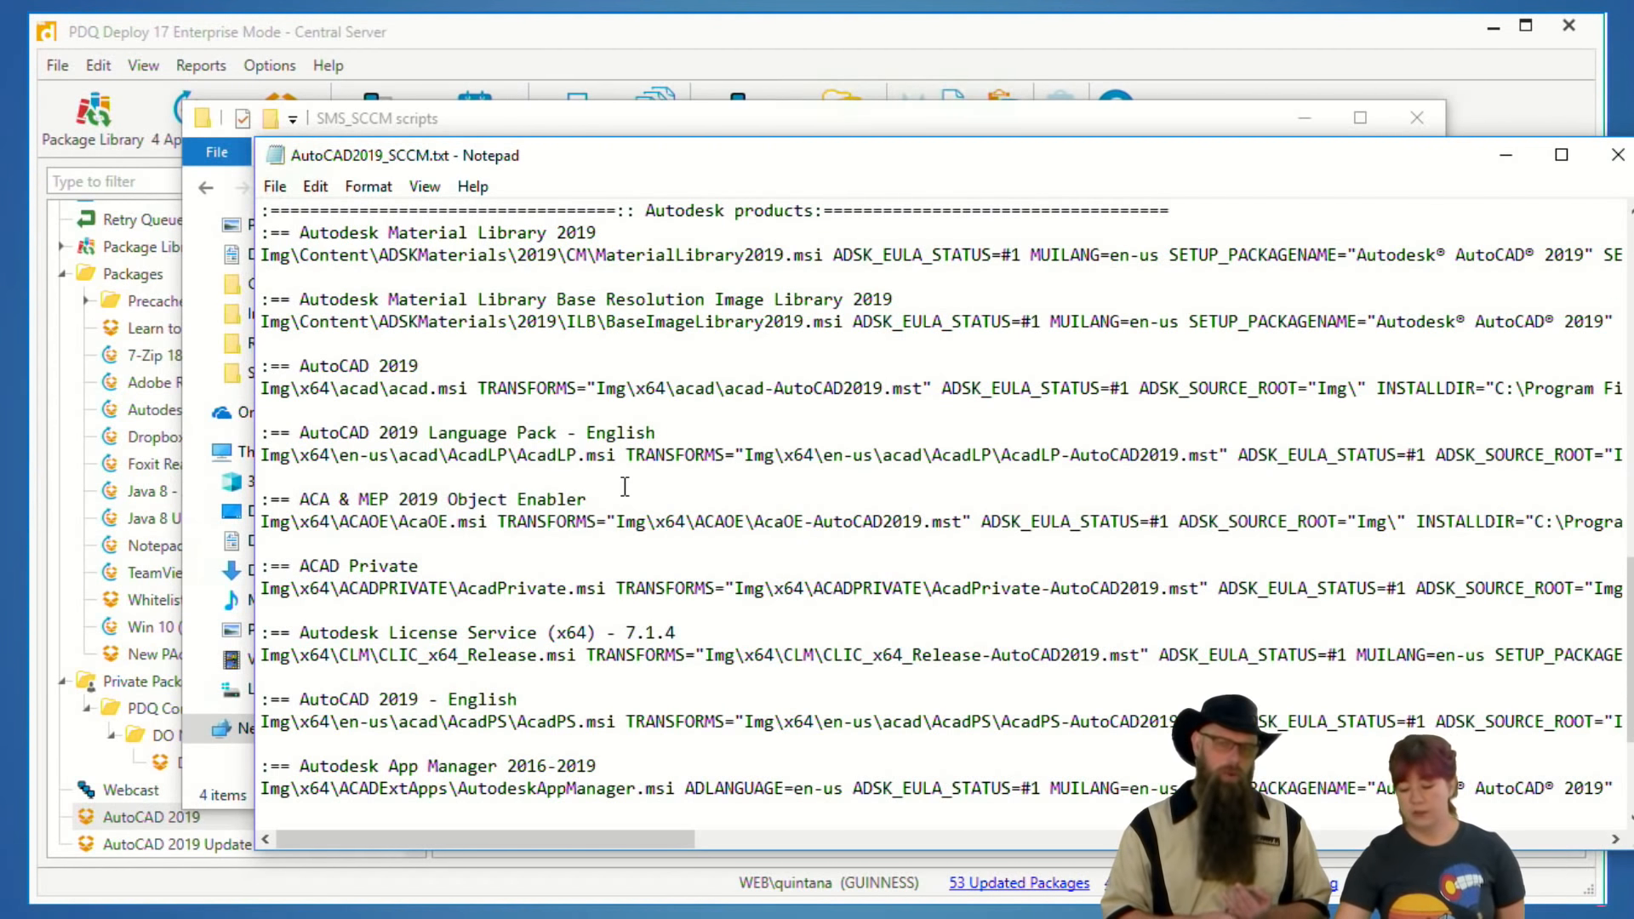
{"action": "scroll", "coordinate": [596, 486], "scroll_direction": "down", "scroll_amount": 2}
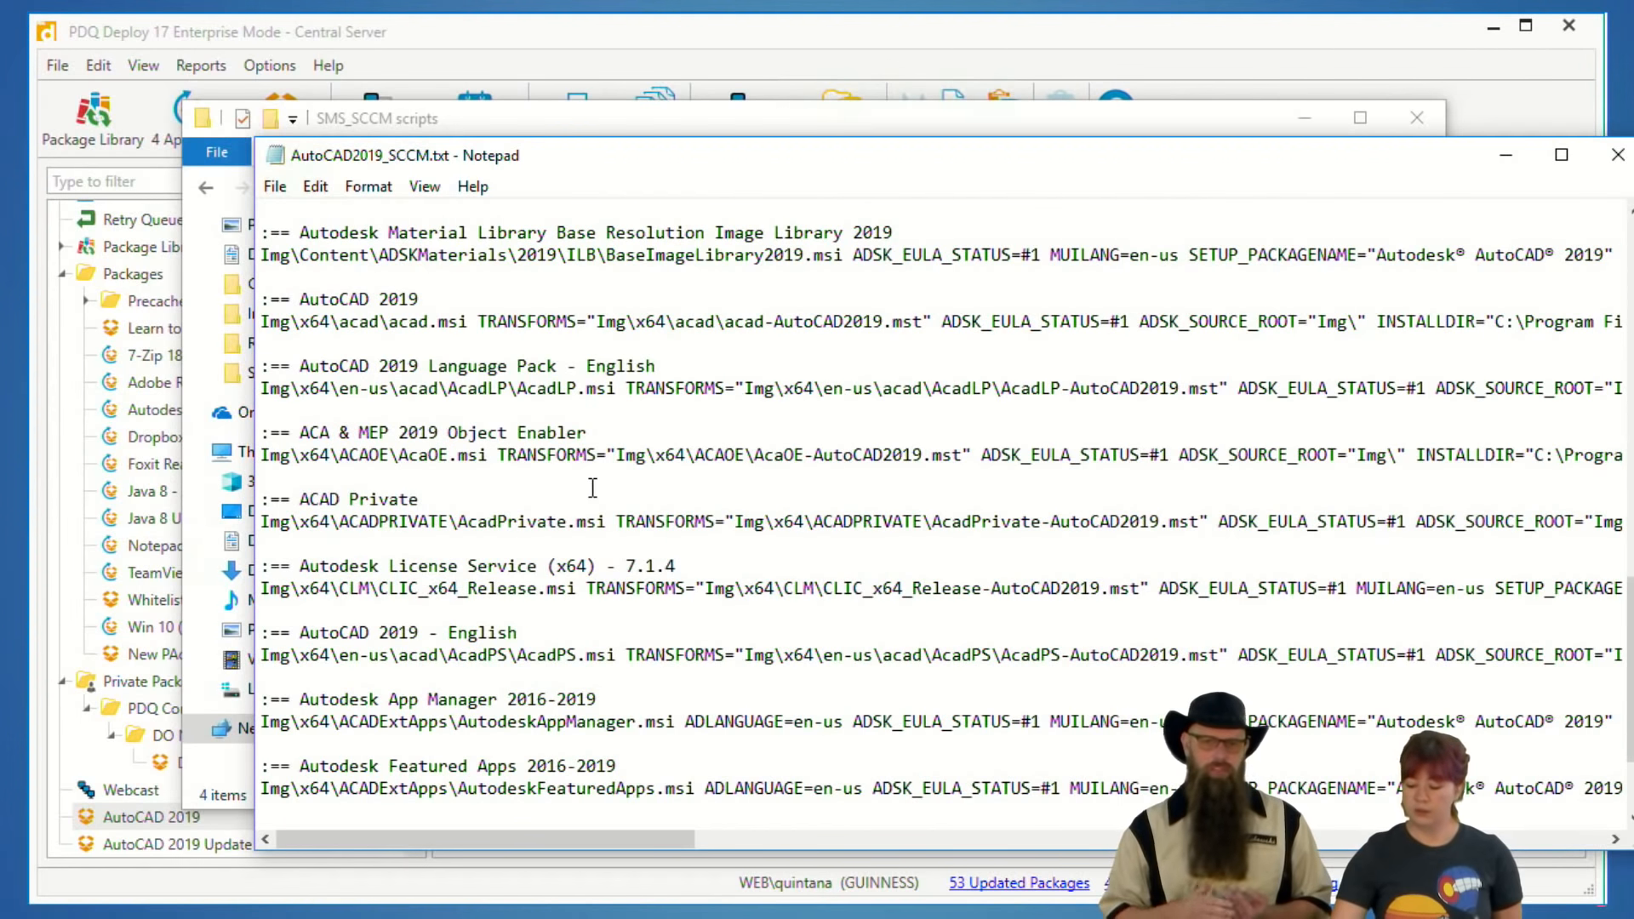
{"action": "scroll", "coordinate": [587, 489], "scroll_direction": "down", "scroll_amount": 1}
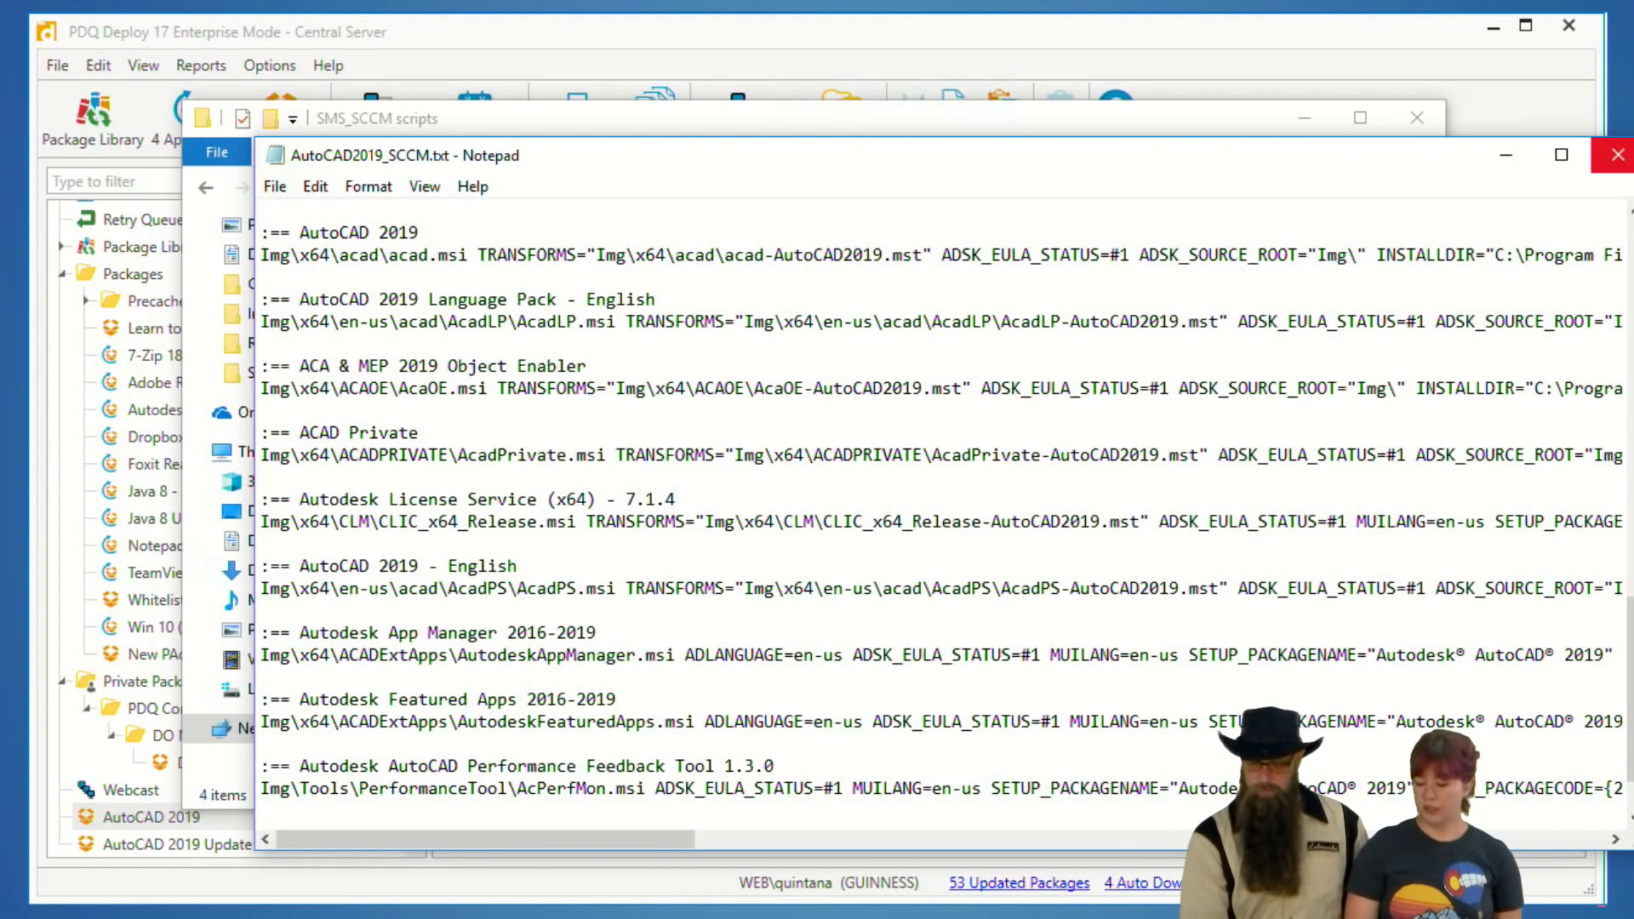
{"action": "left_click", "coordinate": [1617, 154]}
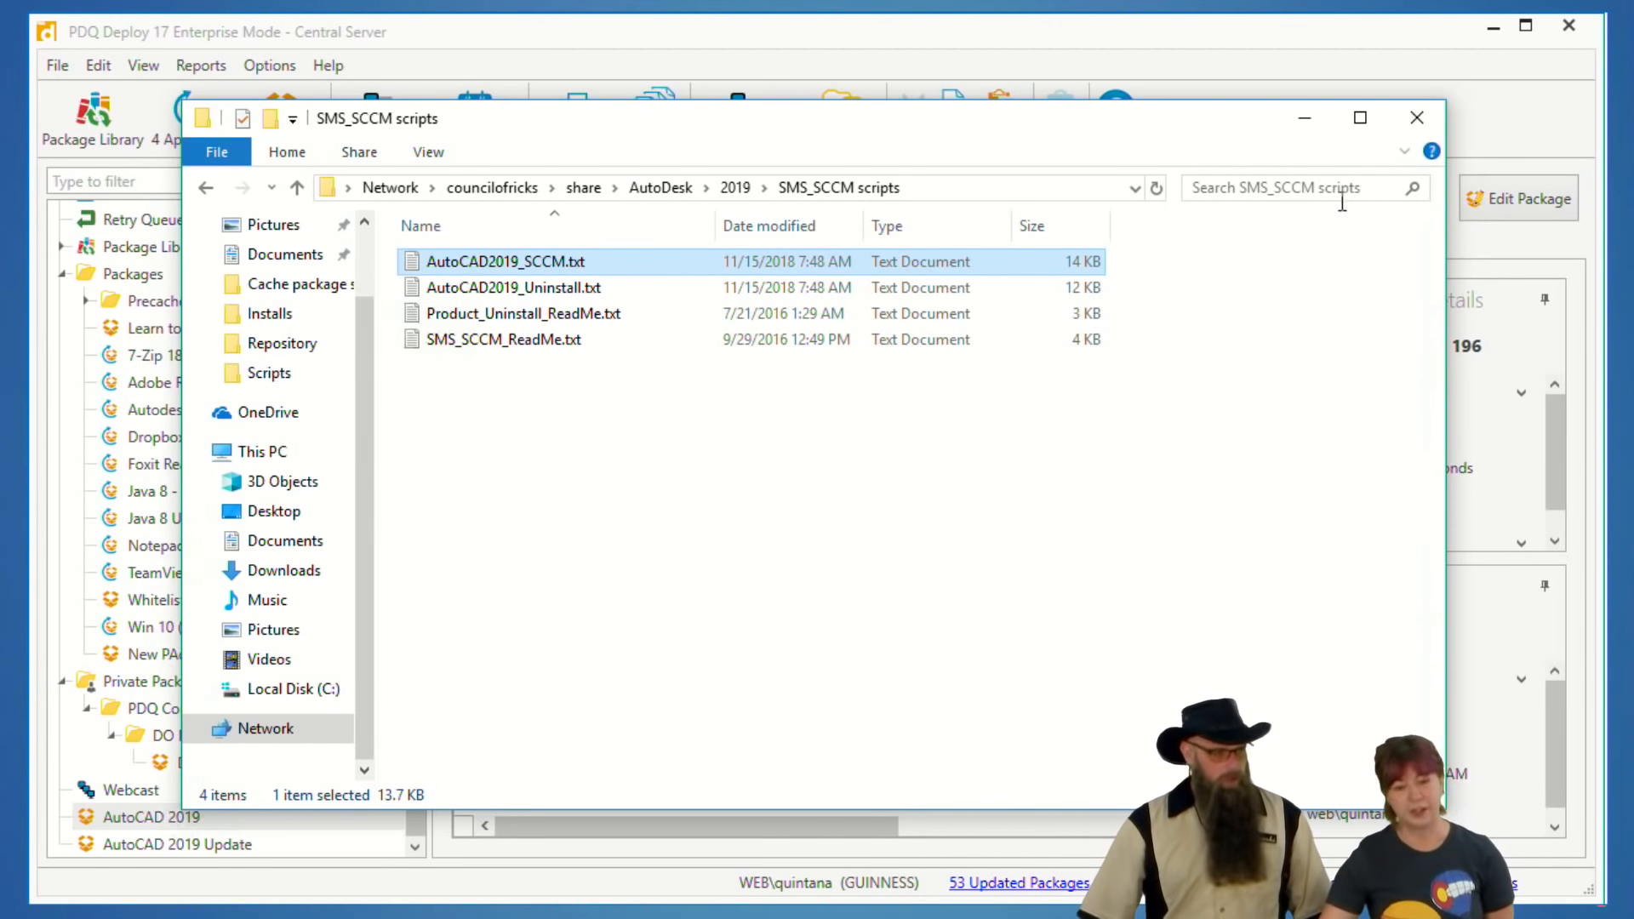
- Open AutoCAD2019_Uninstall.txt, examine its silent uninstall options and the commands for each Autodesk product, and close the file
{"action": "double_click", "coordinate": [585, 289]}
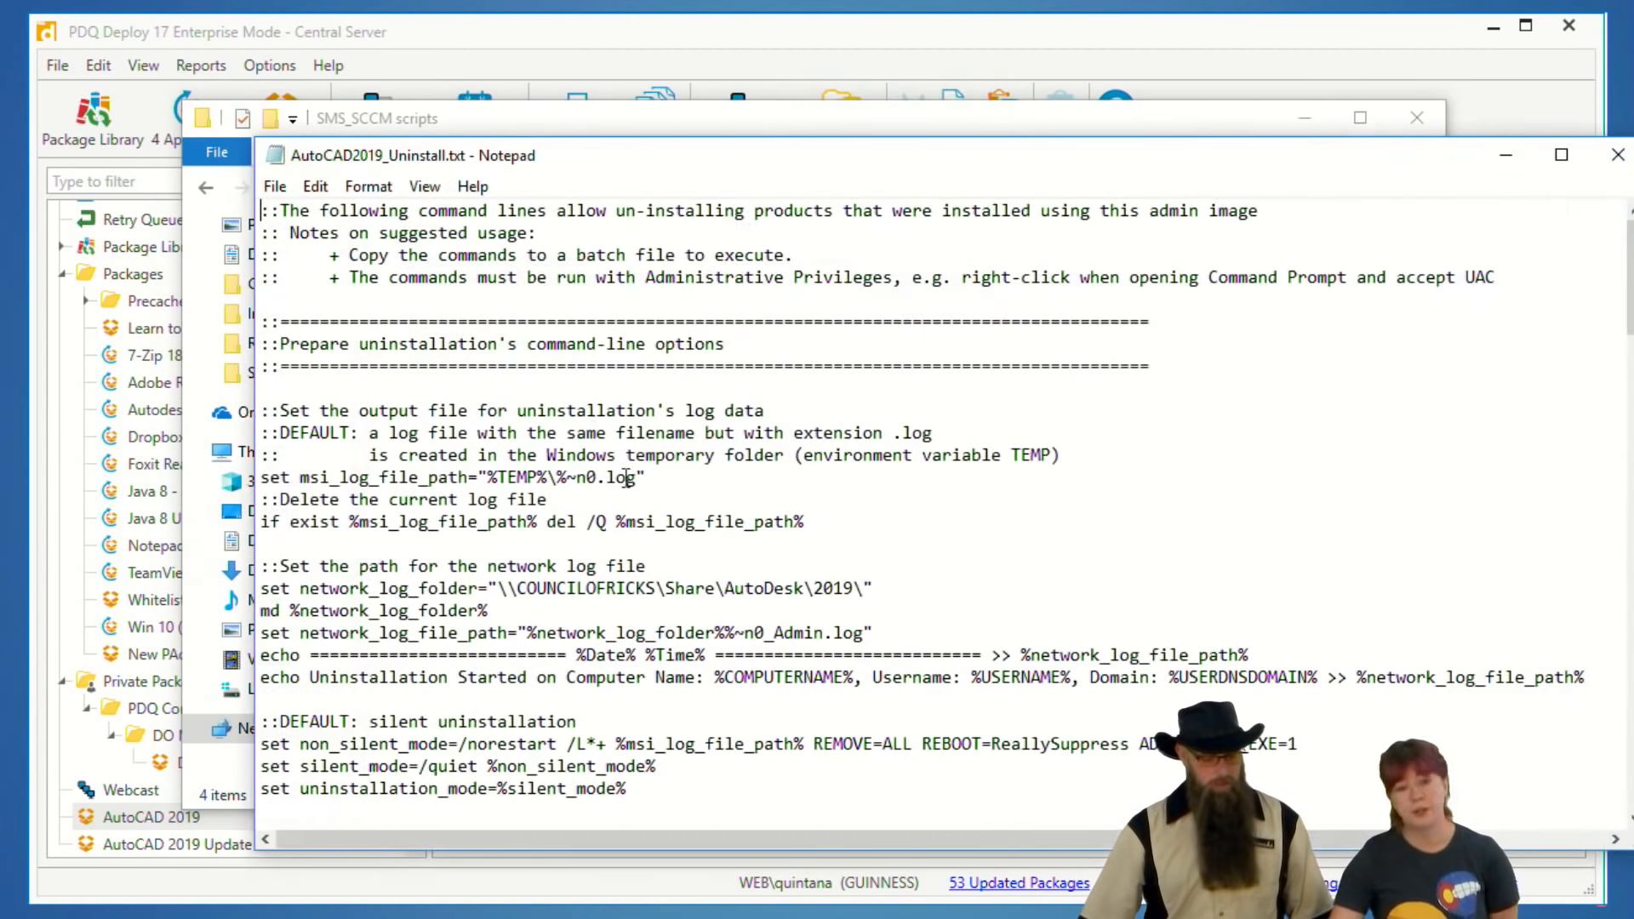
{"action": "scroll", "coordinate": [670, 686], "scroll_direction": "down", "scroll_amount": 10}
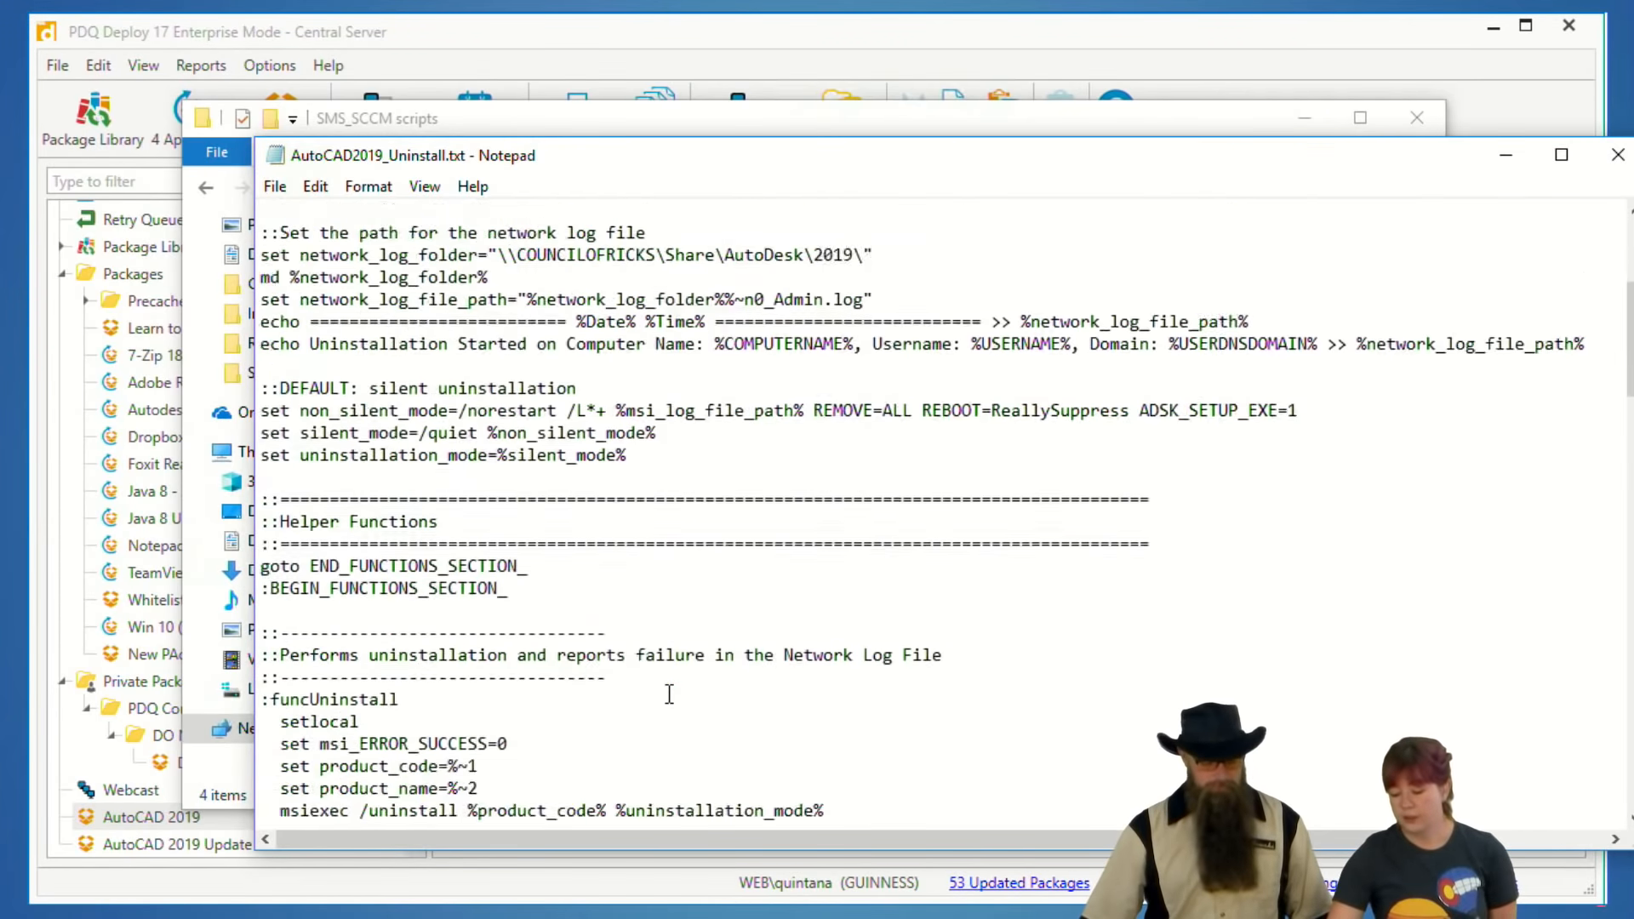
{"action": "scroll", "coordinate": [670, 685], "scroll_direction": "down", "scroll_amount": 15}
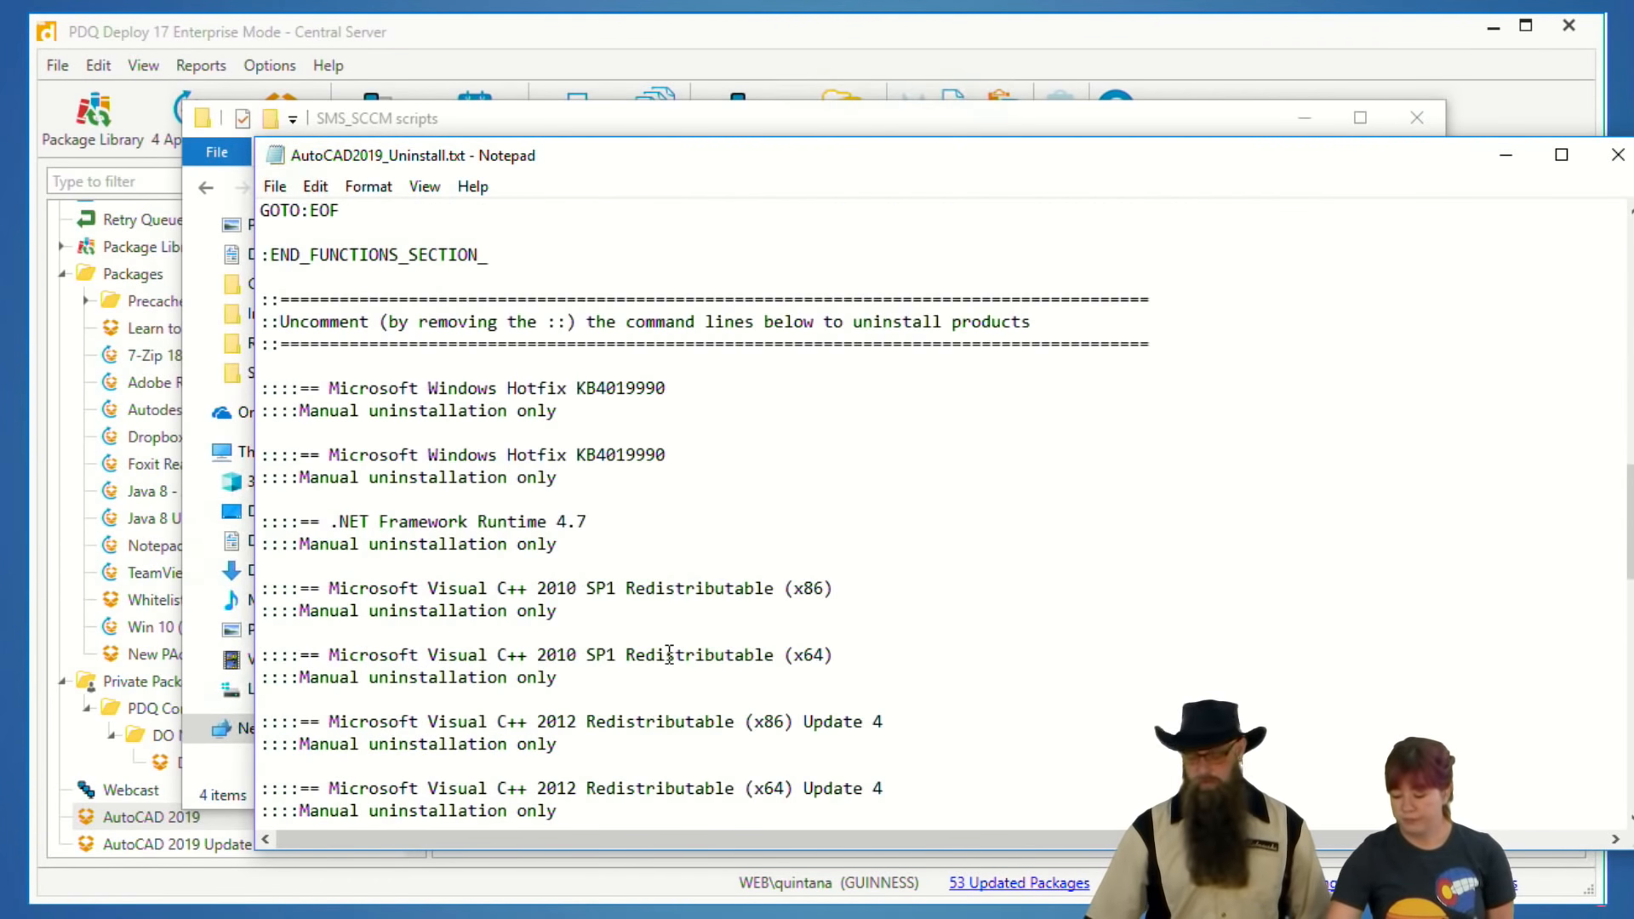
{"action": "scroll", "coordinate": [670, 654], "scroll_direction": "down", "scroll_amount": 11}
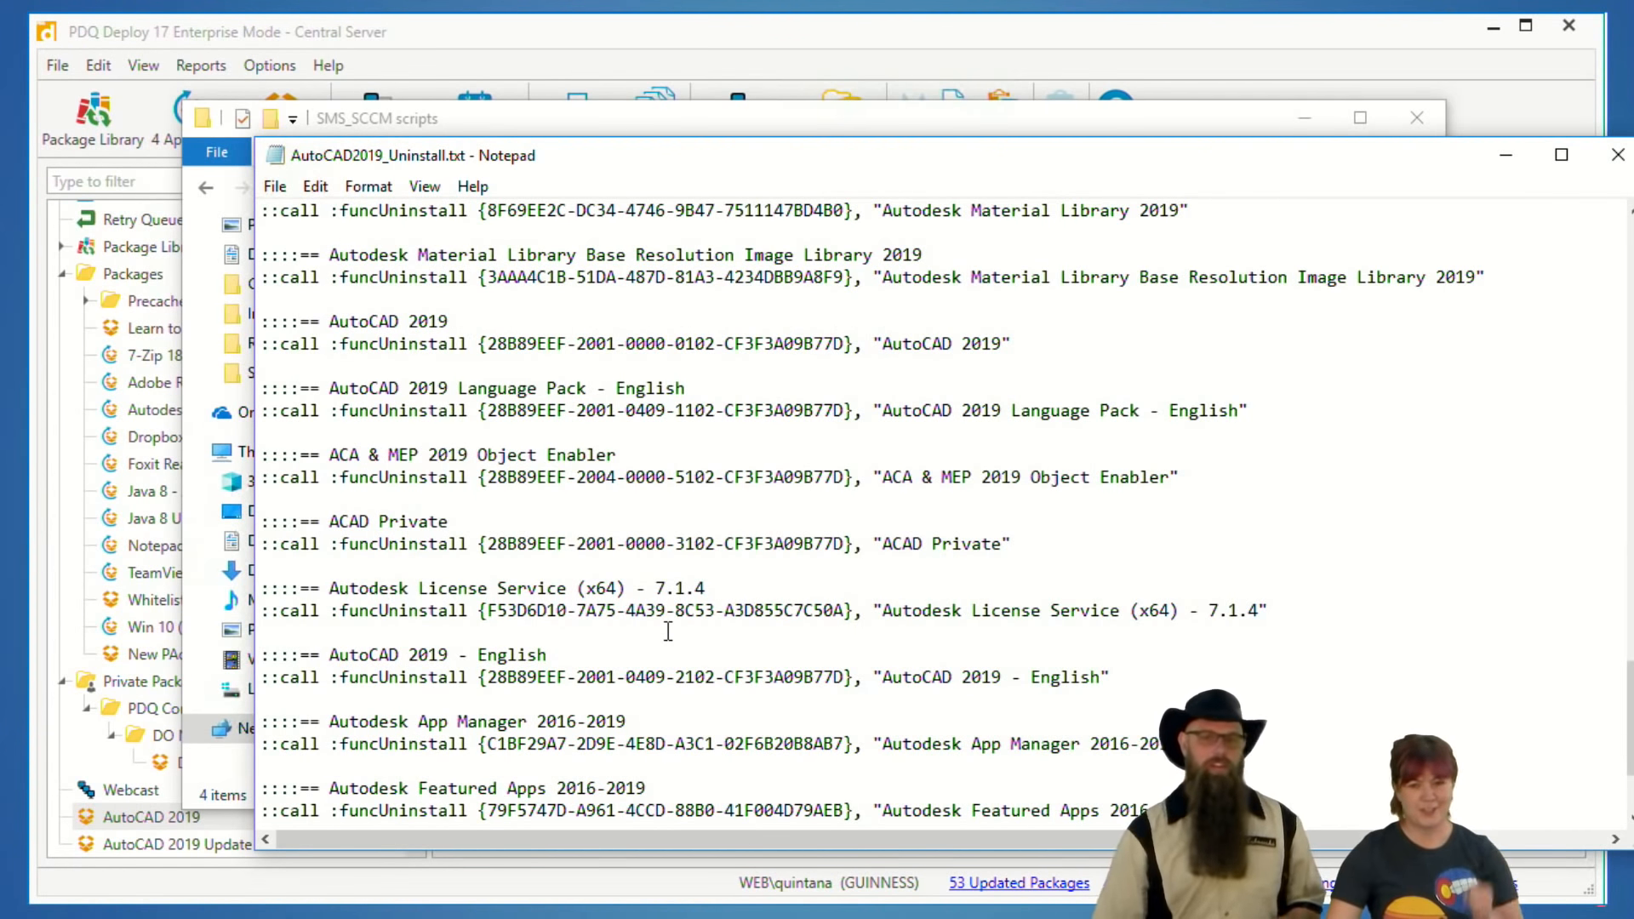
{"action": "scroll", "coordinate": [657, 627], "scroll_direction": "down", "scroll_amount": 1}
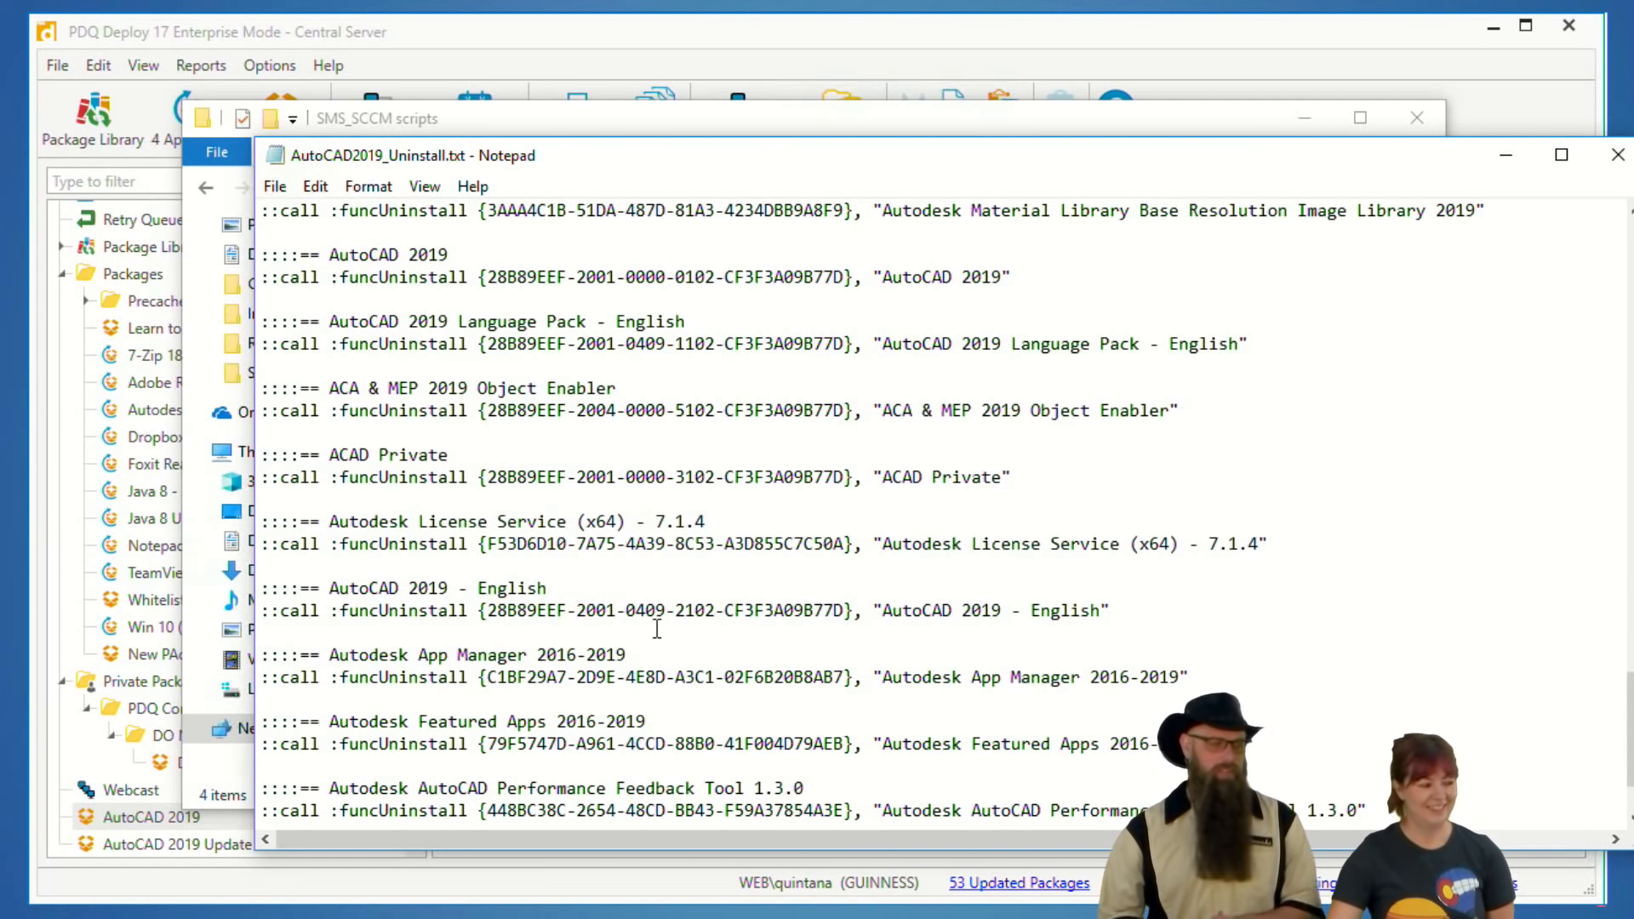
{"action": "scroll", "coordinate": [657, 628], "scroll_direction": "down", "scroll_amount": 2}
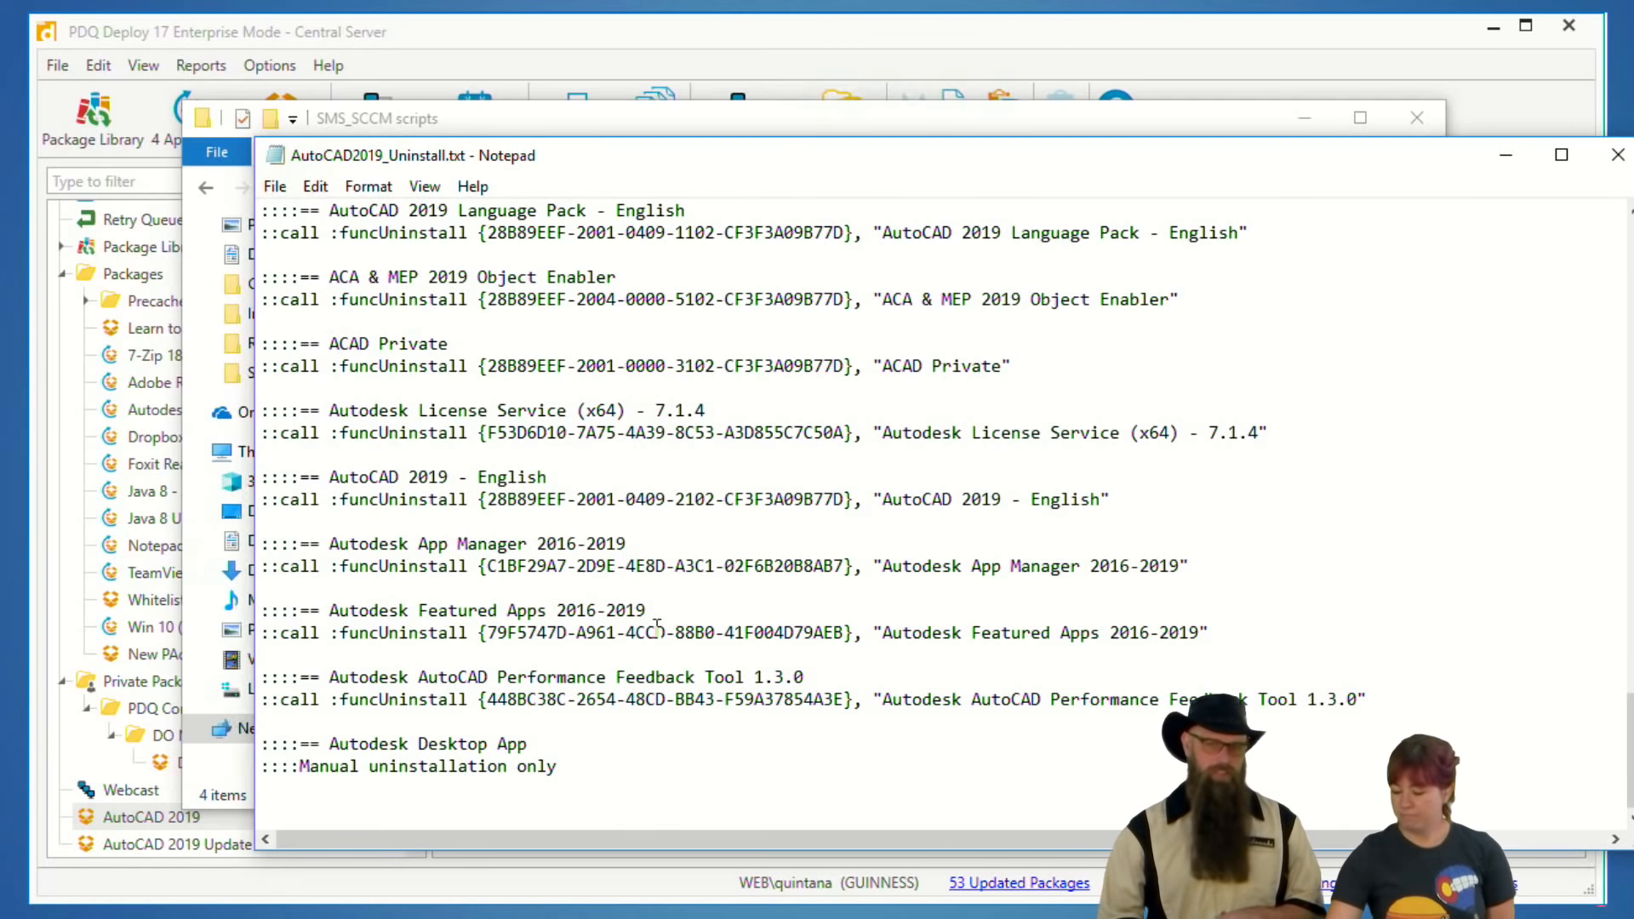
{"action": "scroll", "coordinate": [657, 627], "scroll_direction": "up", "scroll_amount": 6}
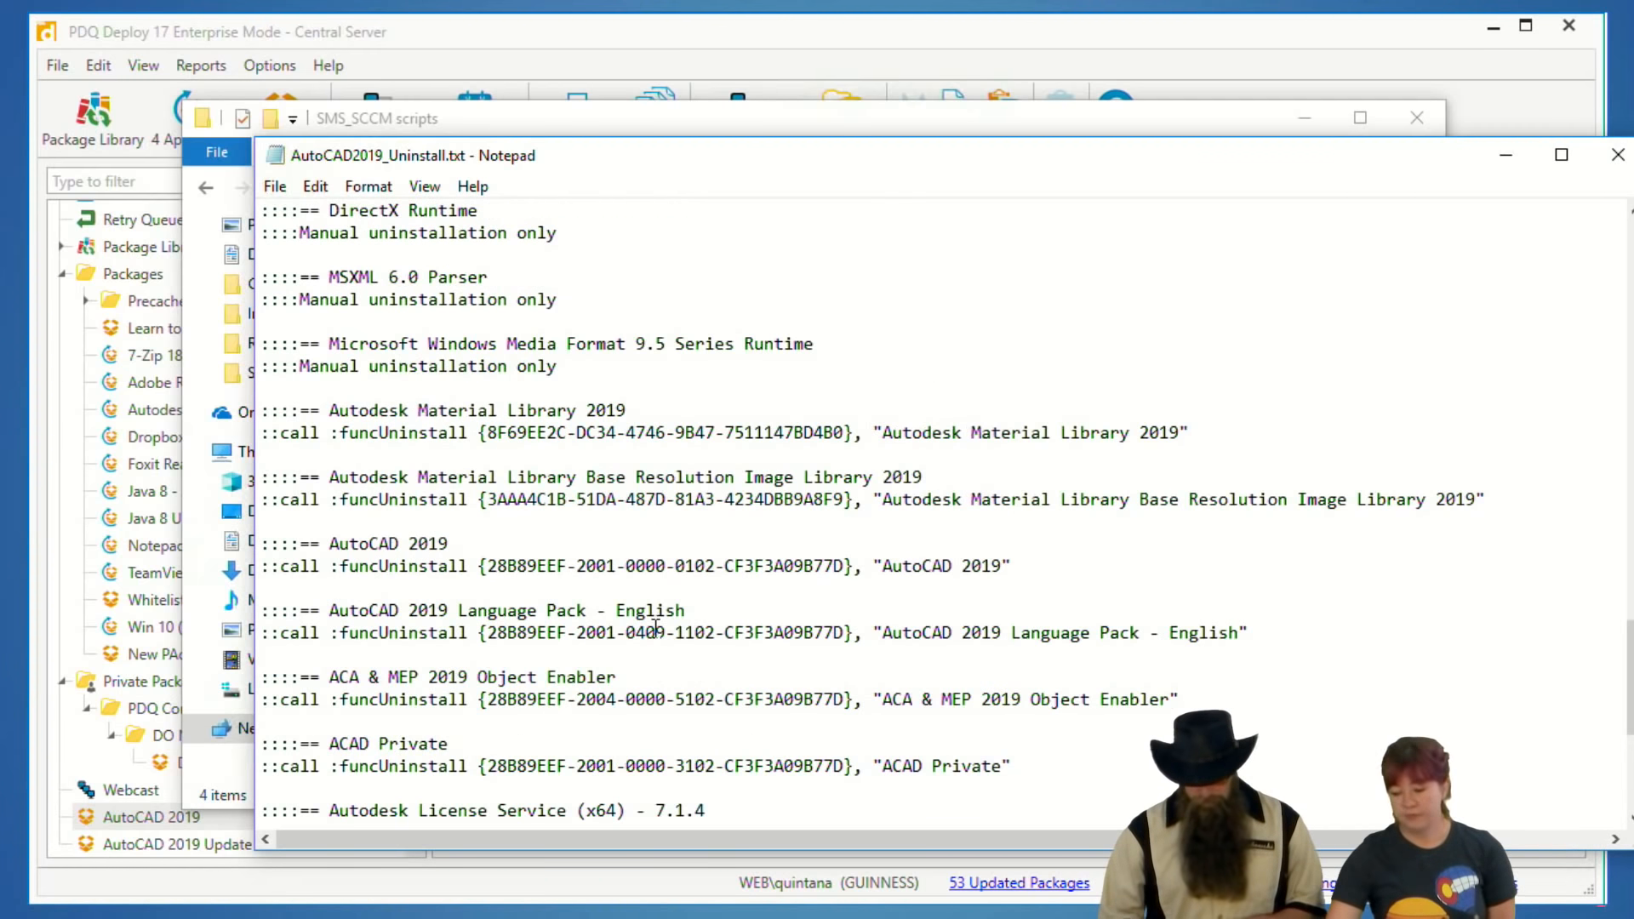
{"action": "scroll", "coordinate": [656, 628], "scroll_direction": "up", "scroll_amount": 4}
{"action": "scroll", "coordinate": [656, 628], "scroll_direction": "down", "scroll_amount": 5}
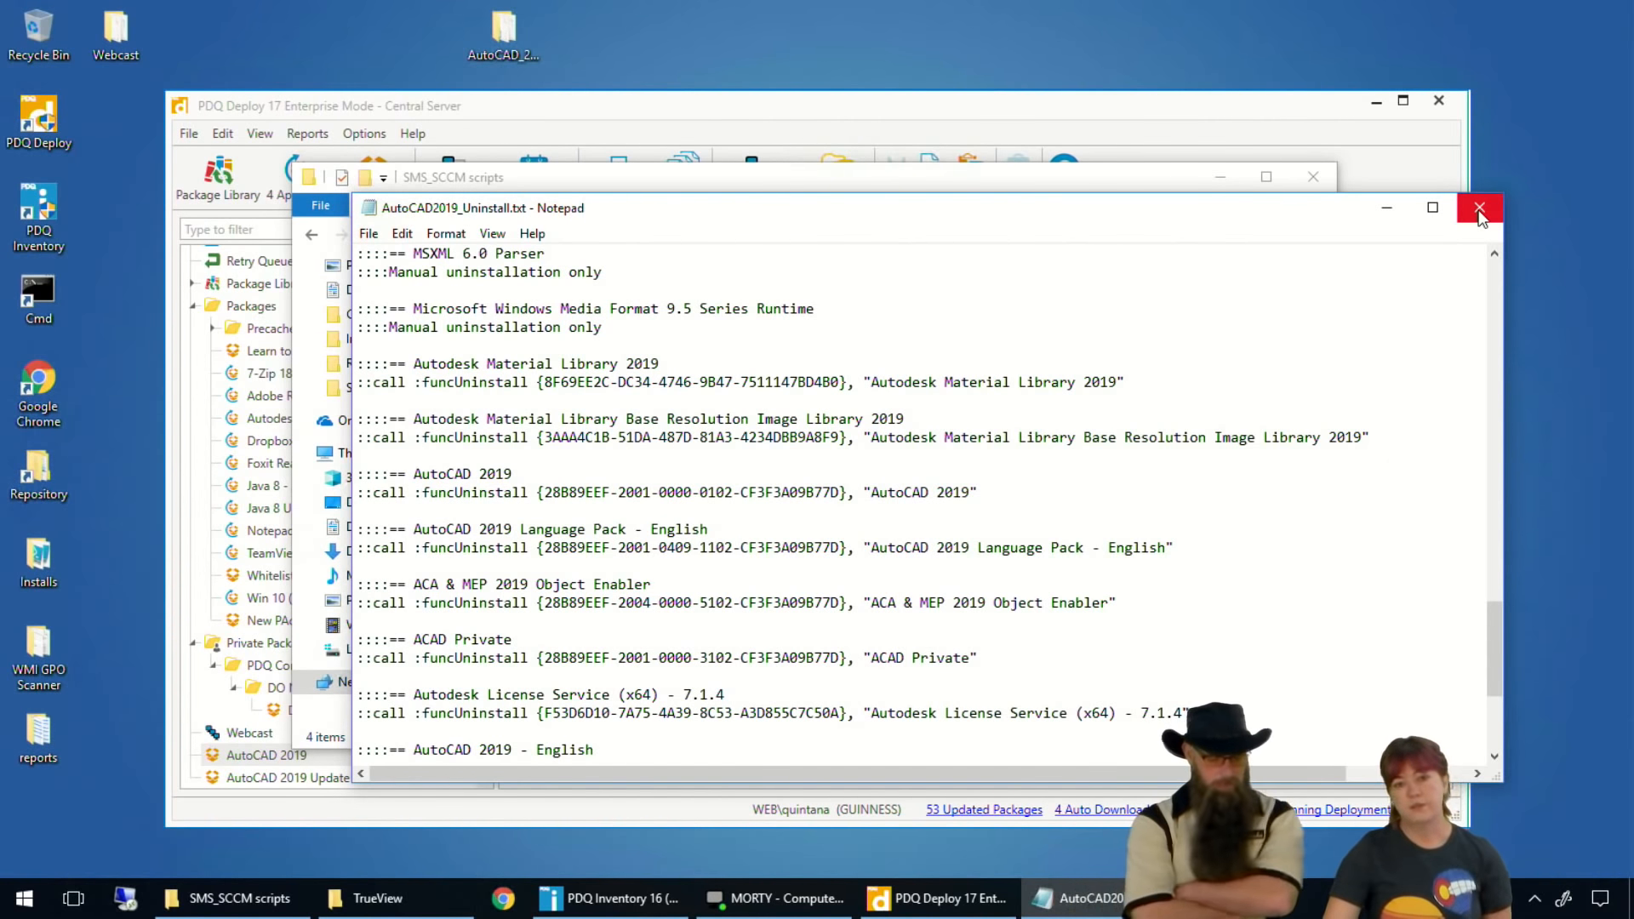
{"action": "left_click", "coordinate": [1480, 216]}
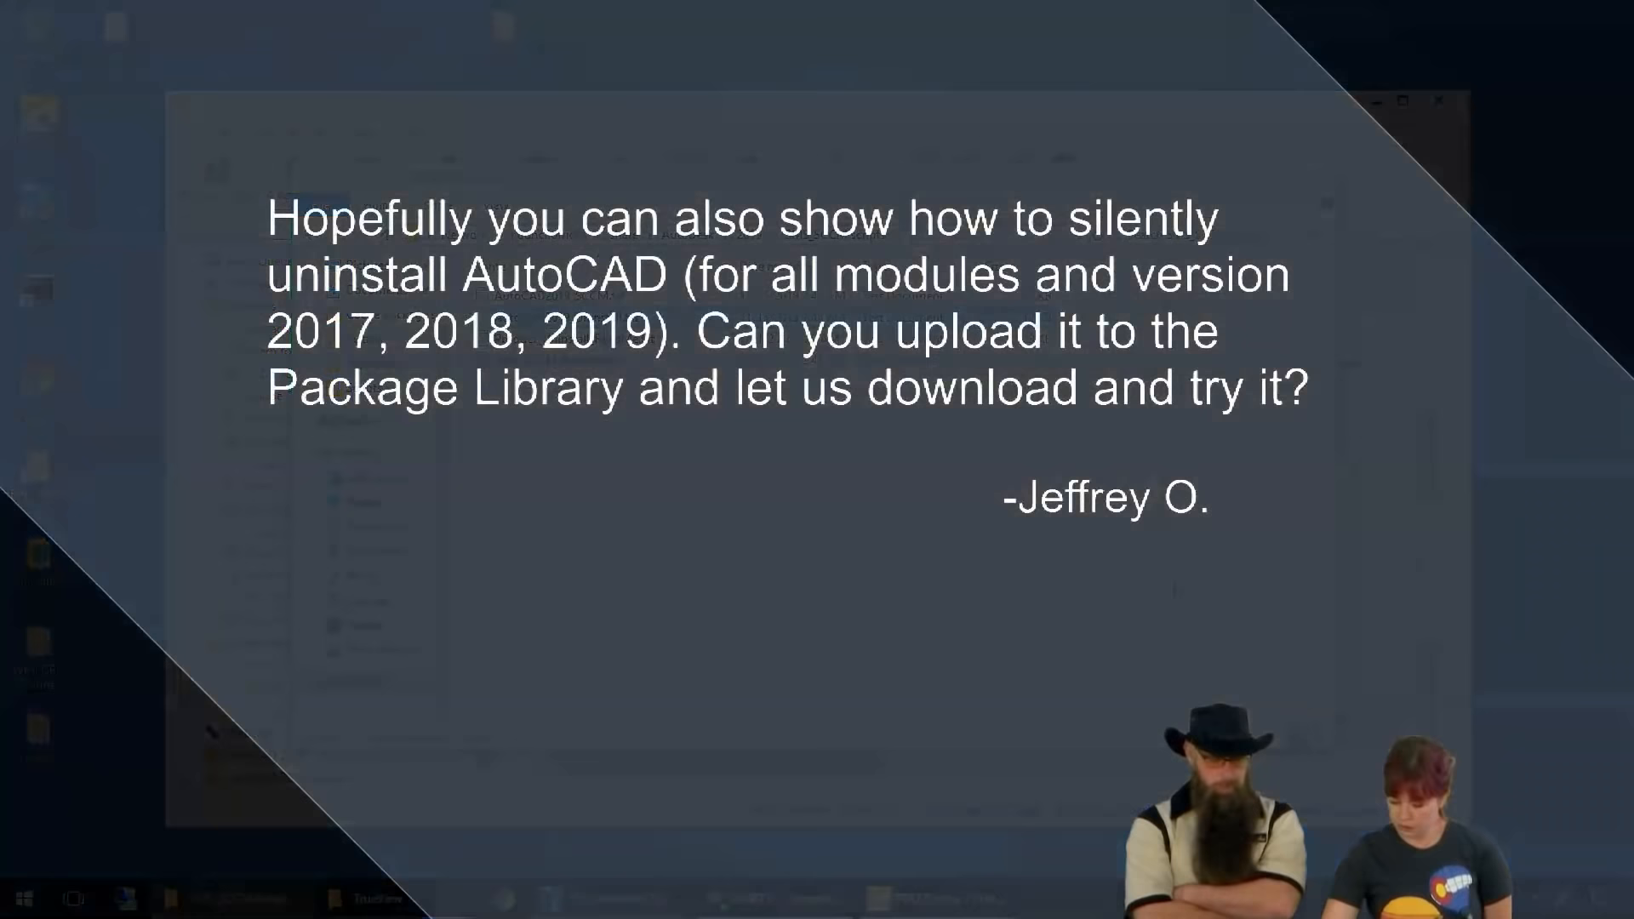
- Switch to PDQ Inventory and list all computers
{"action": "left_click", "coordinate": [607, 898]}
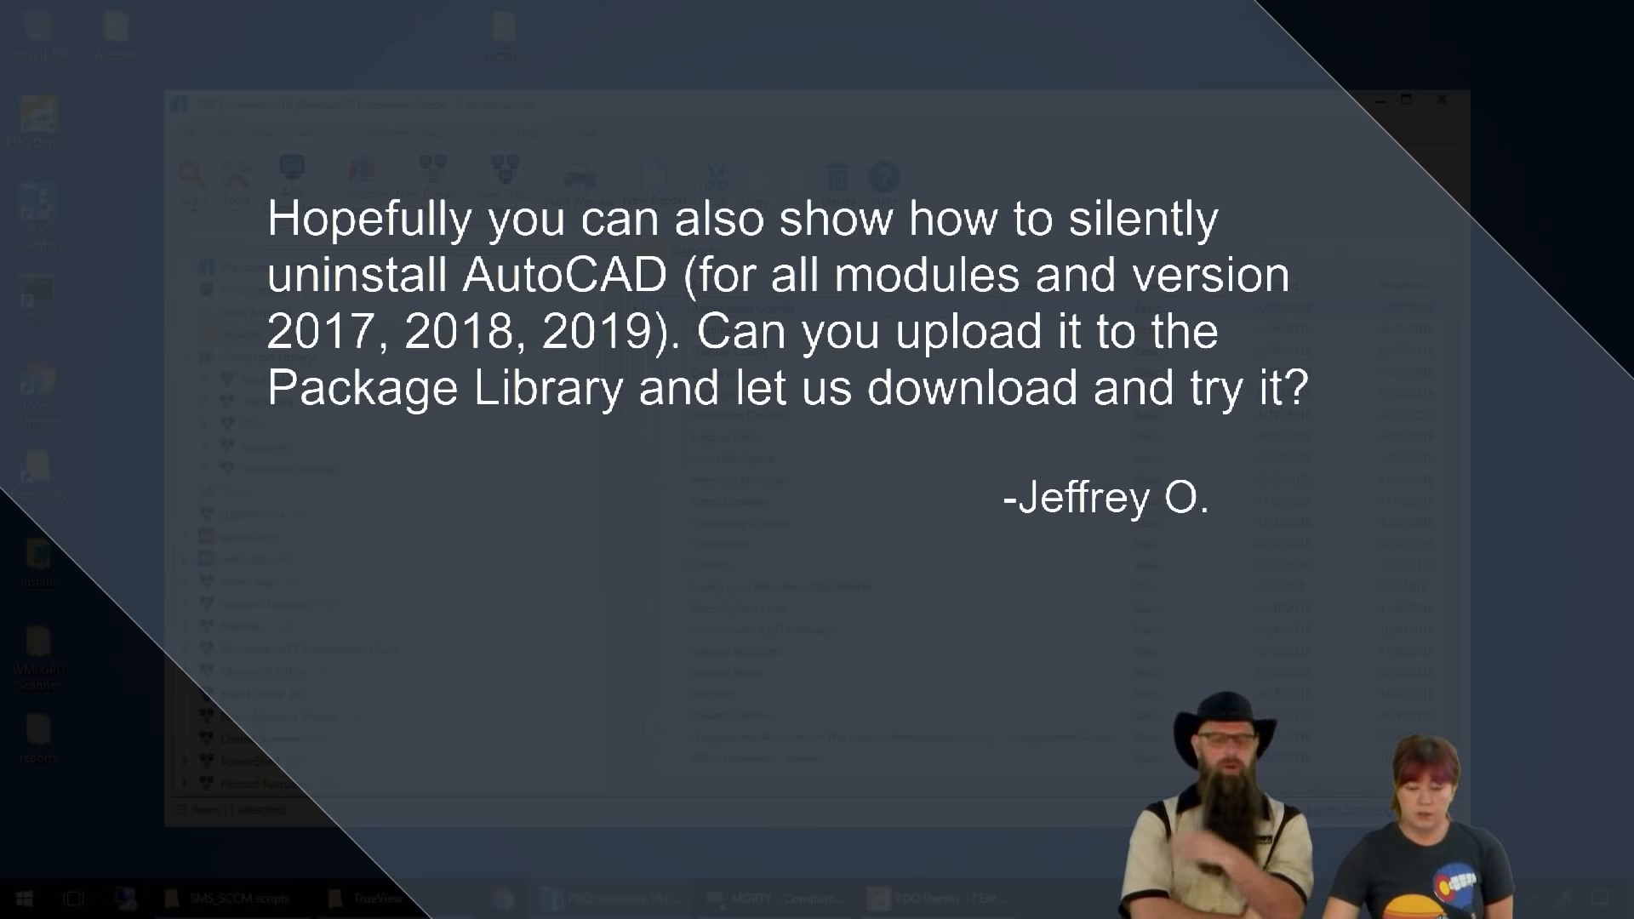
{"action": "left_click", "coordinate": [257, 290]}
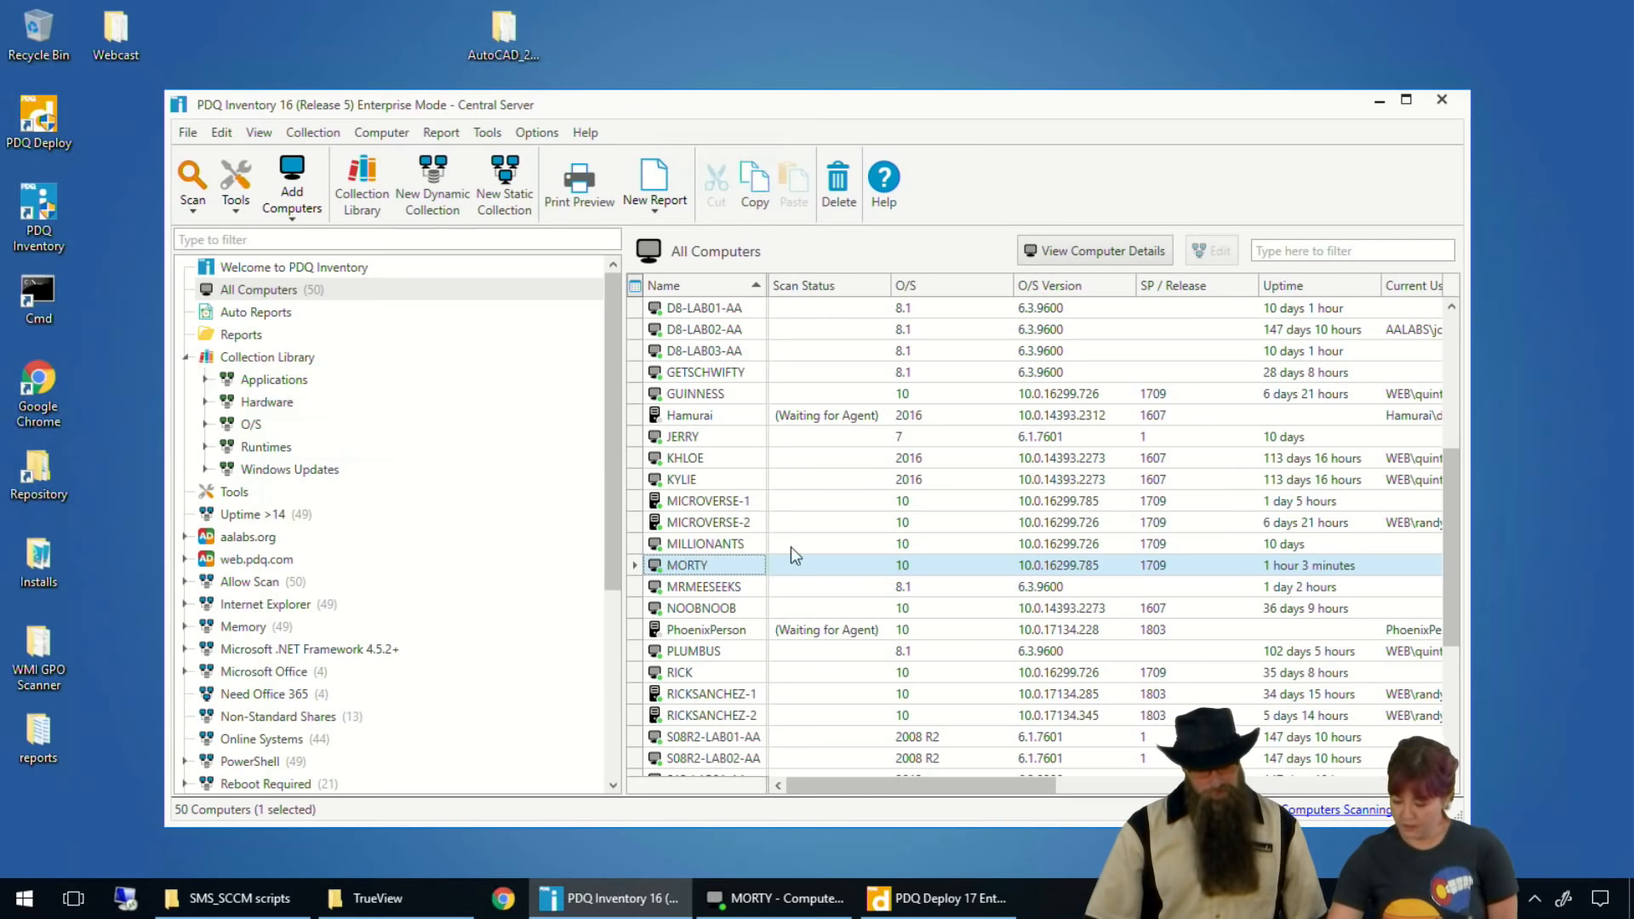
- Open the computer details for MORTY and list its installed applications
{"action": "double_click", "coordinate": [807, 568]}
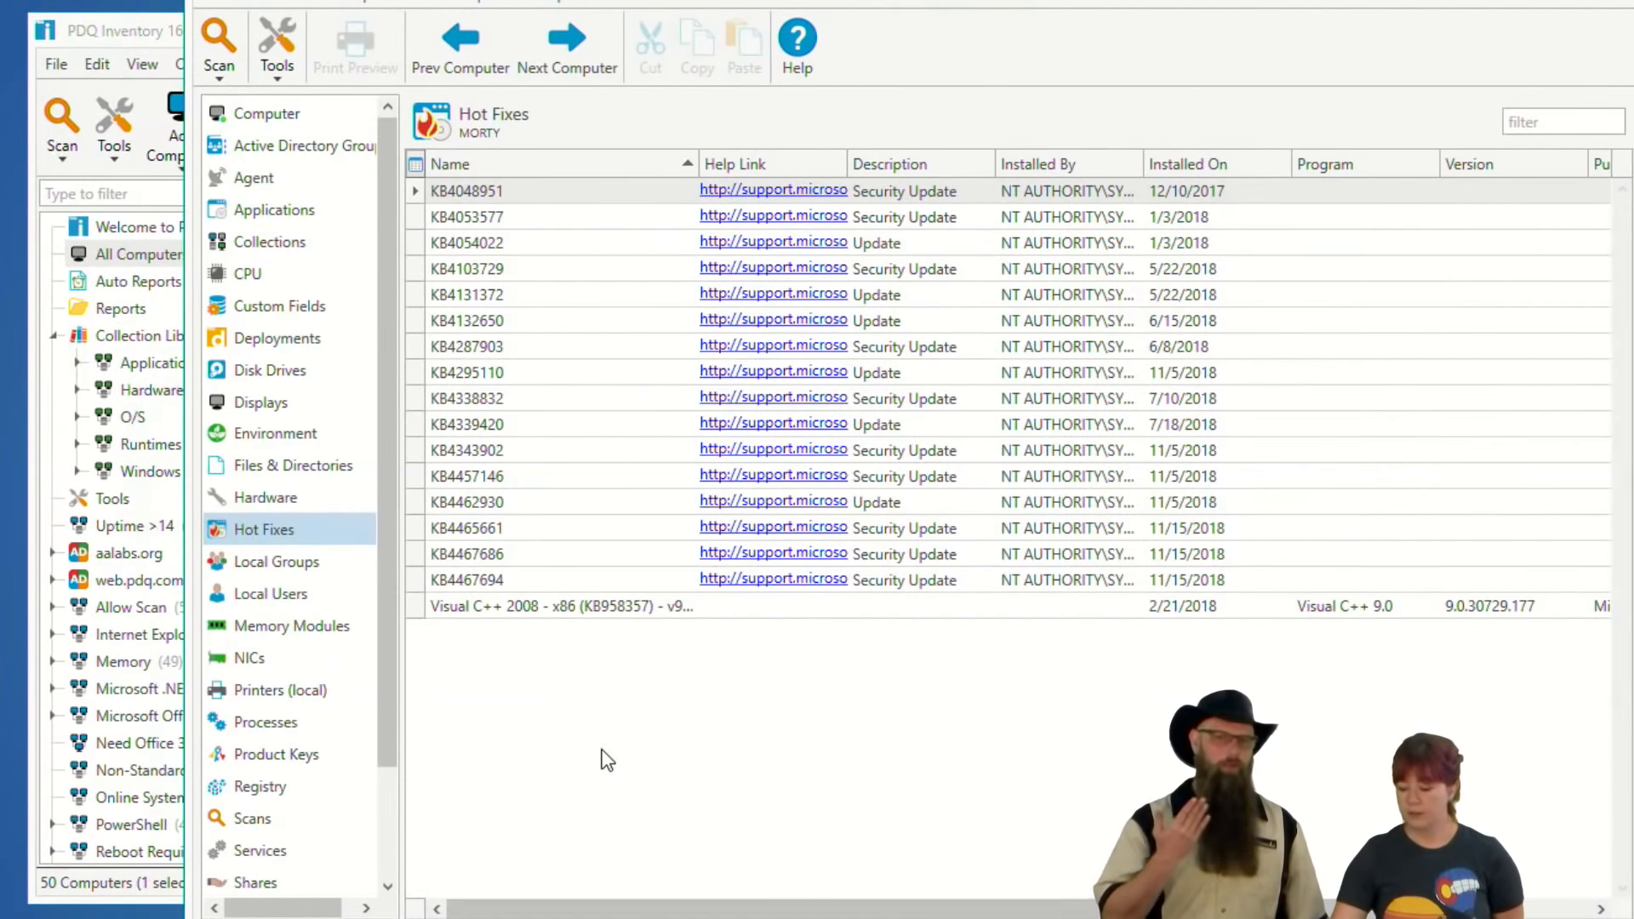
{"action": "left_click", "coordinate": [279, 218]}
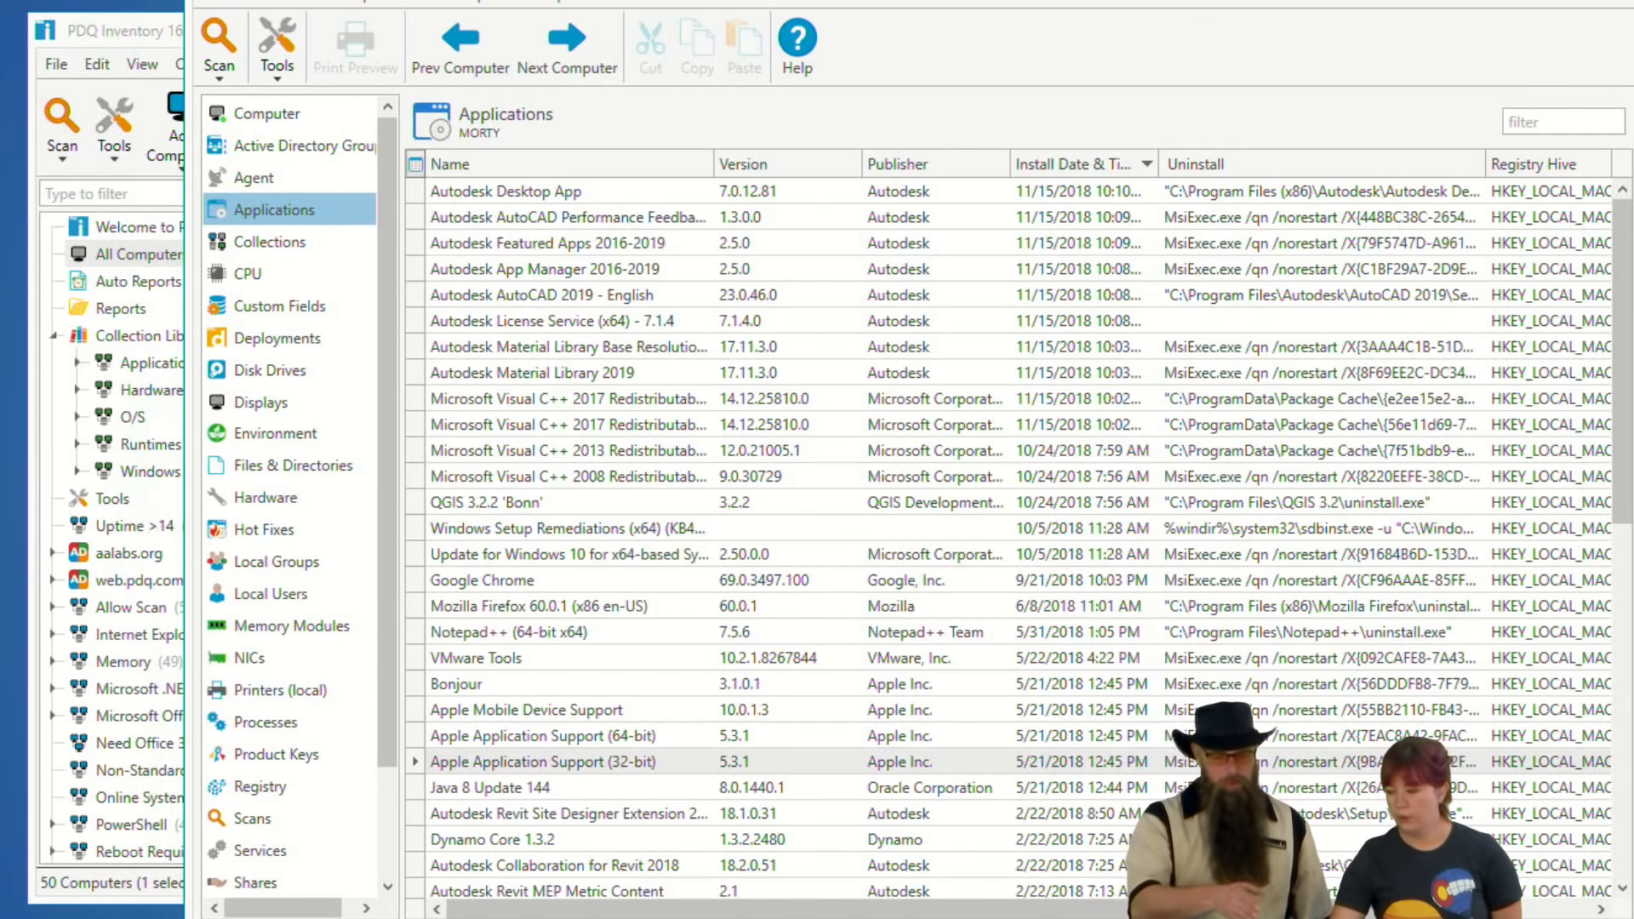
{"action": "key", "text": "alt+F4"}
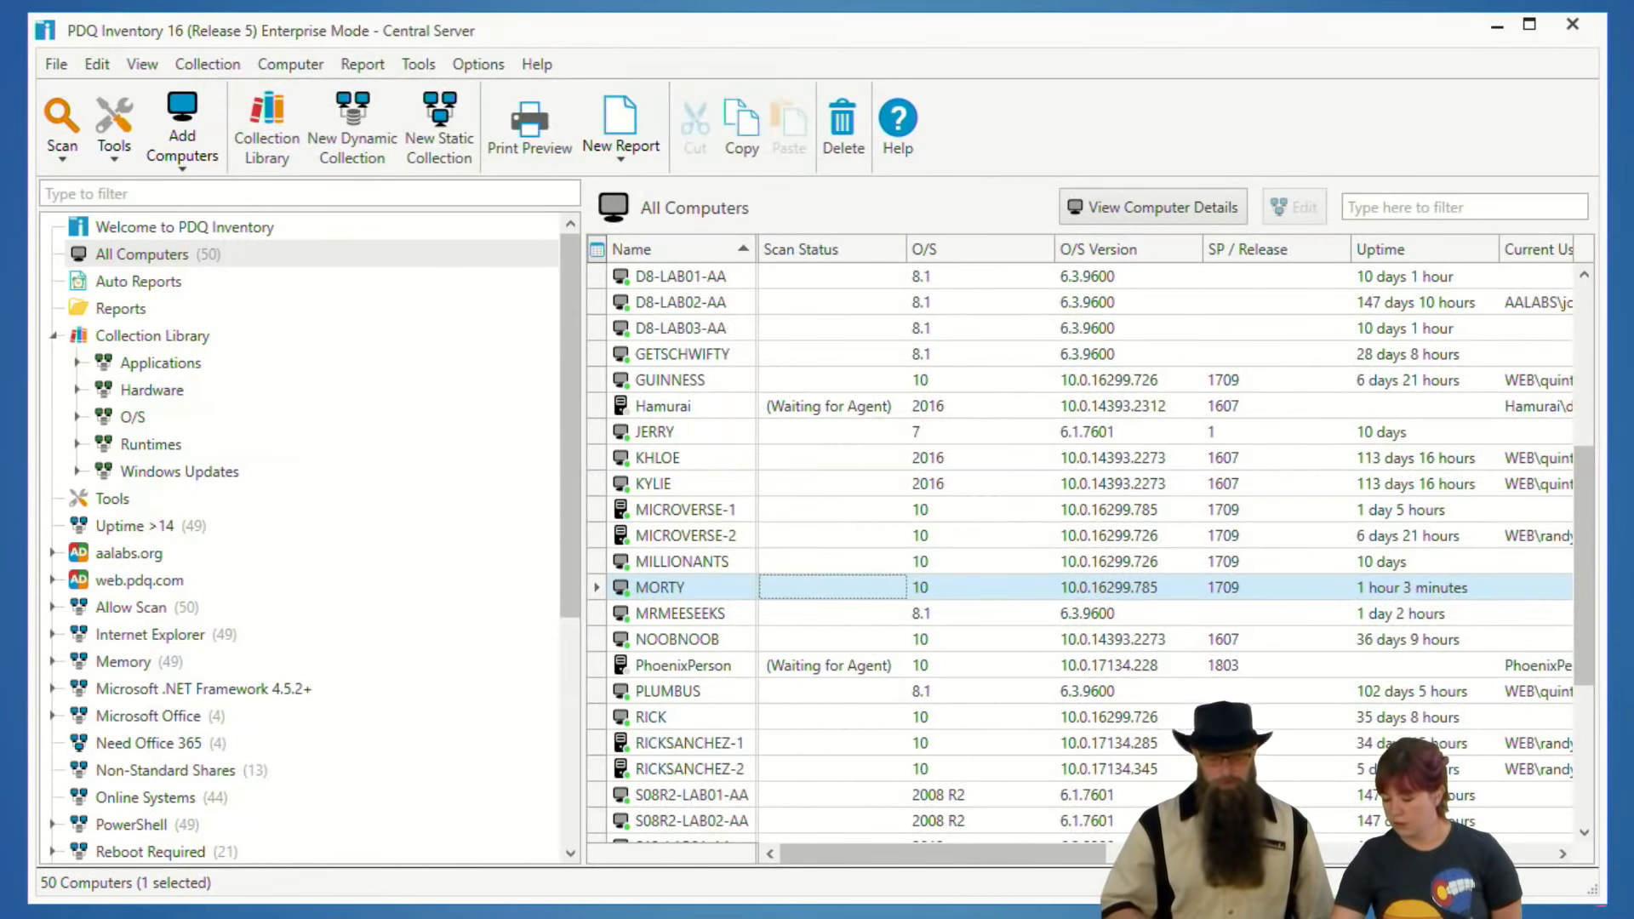
{"action": "key", "text": "Return"}
{"action": "left_click", "coordinate": [294, 281]}
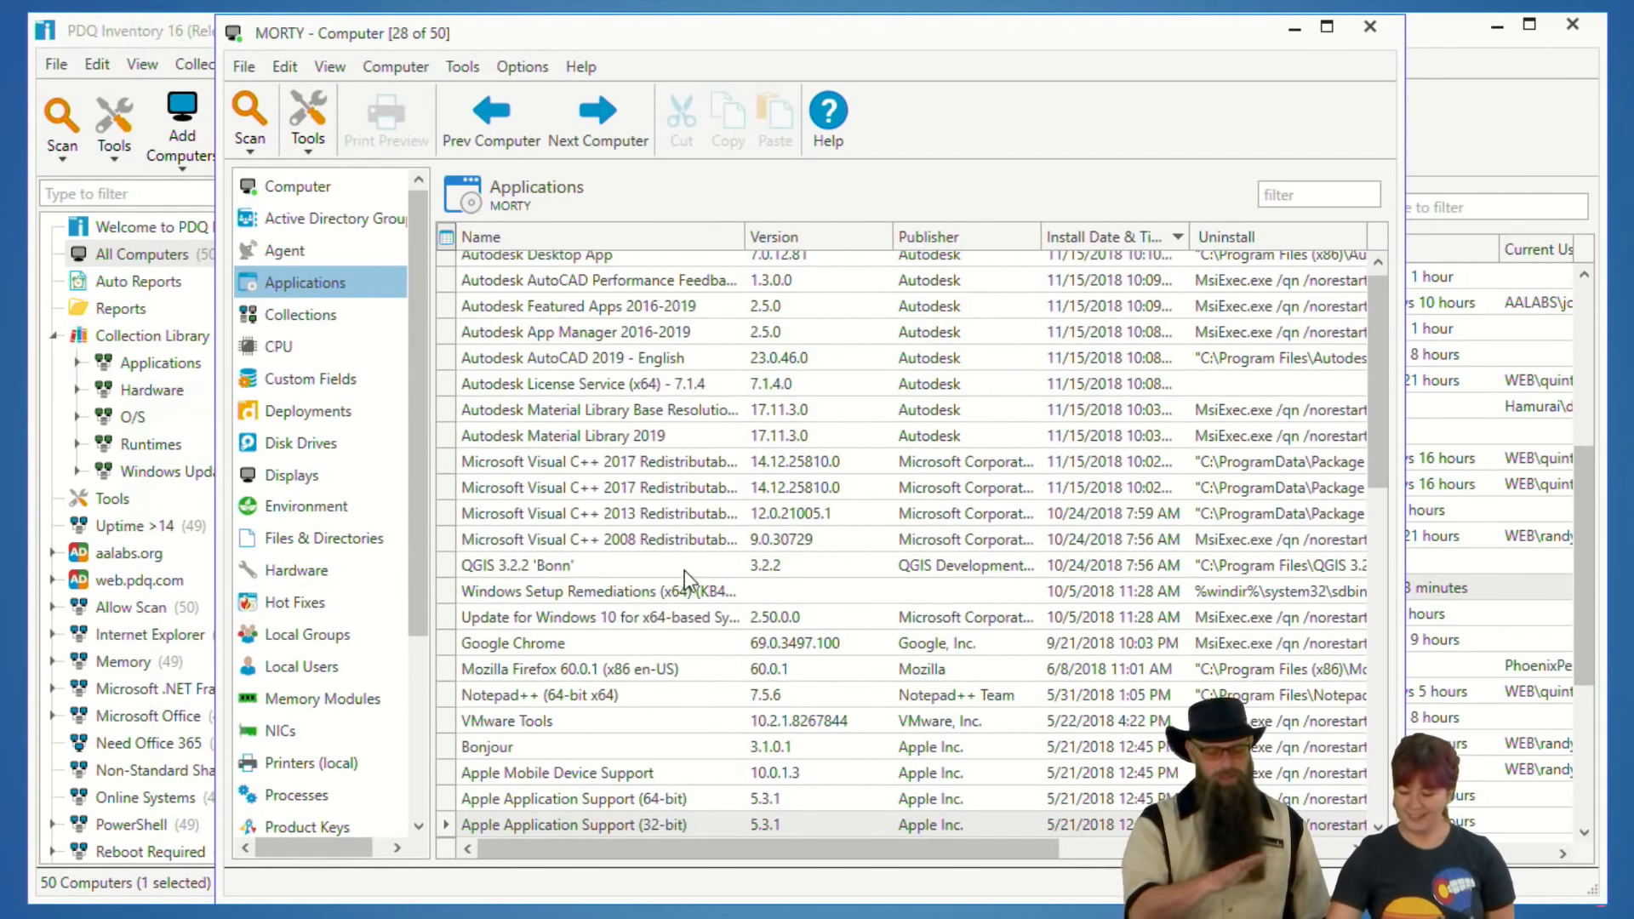
- Sort MORTY's applications by publisher and select the Autodesk entries from Autodesk Collaboration for Revit 2018 through Autodesk Workflows 2018
{"action": "left_click", "coordinate": [987, 237]}
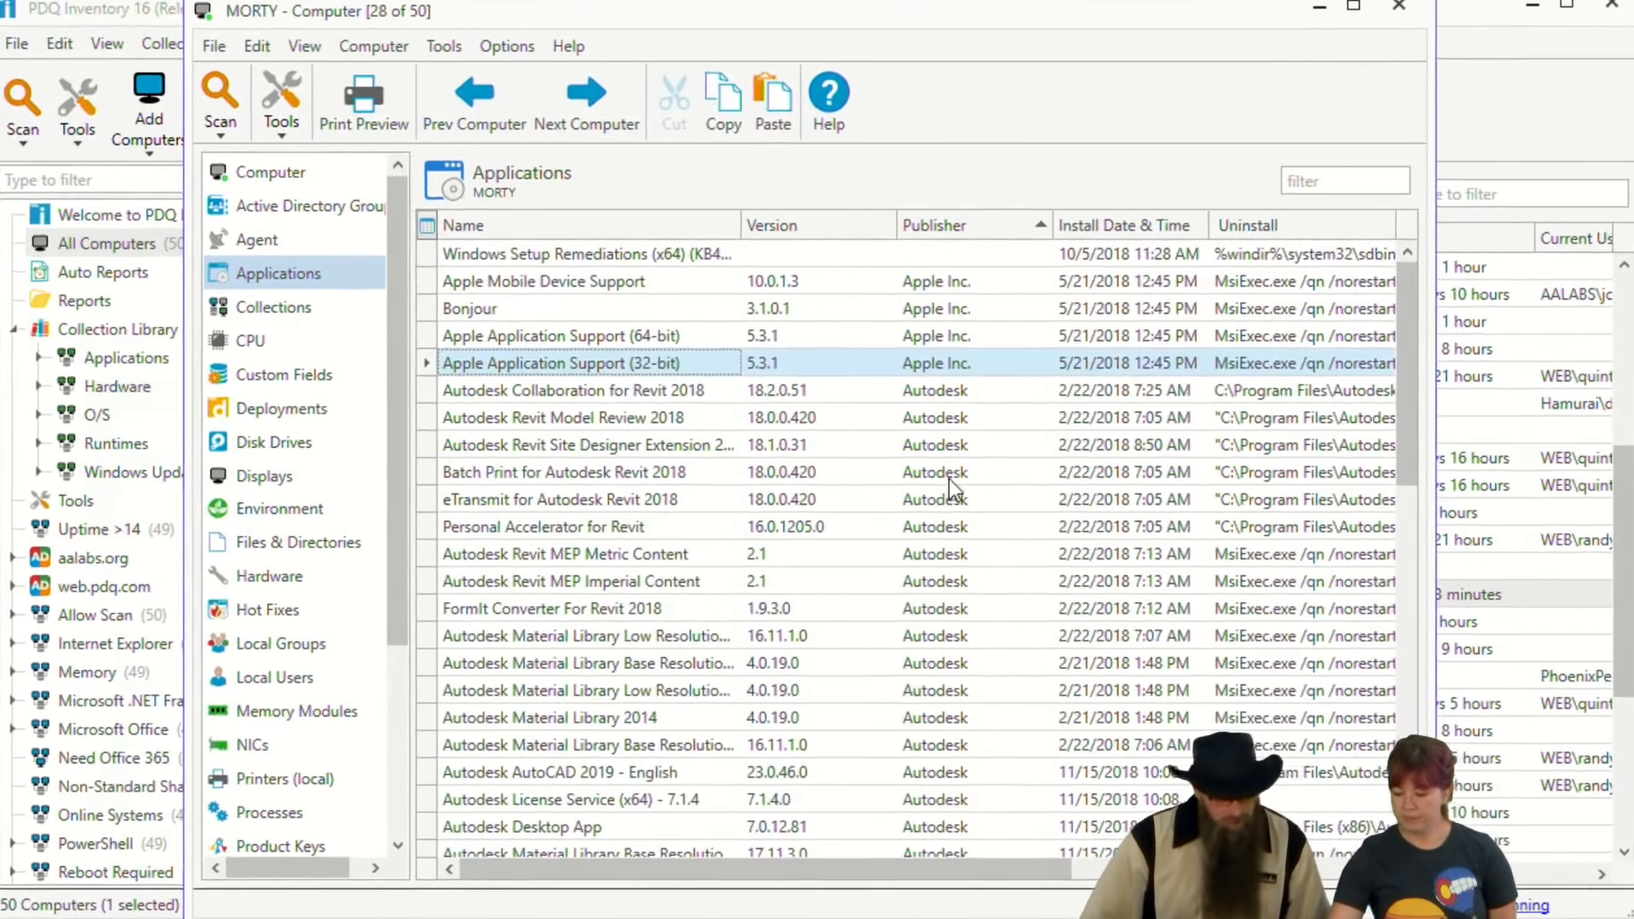
{"action": "left_click", "coordinate": [986, 376]}
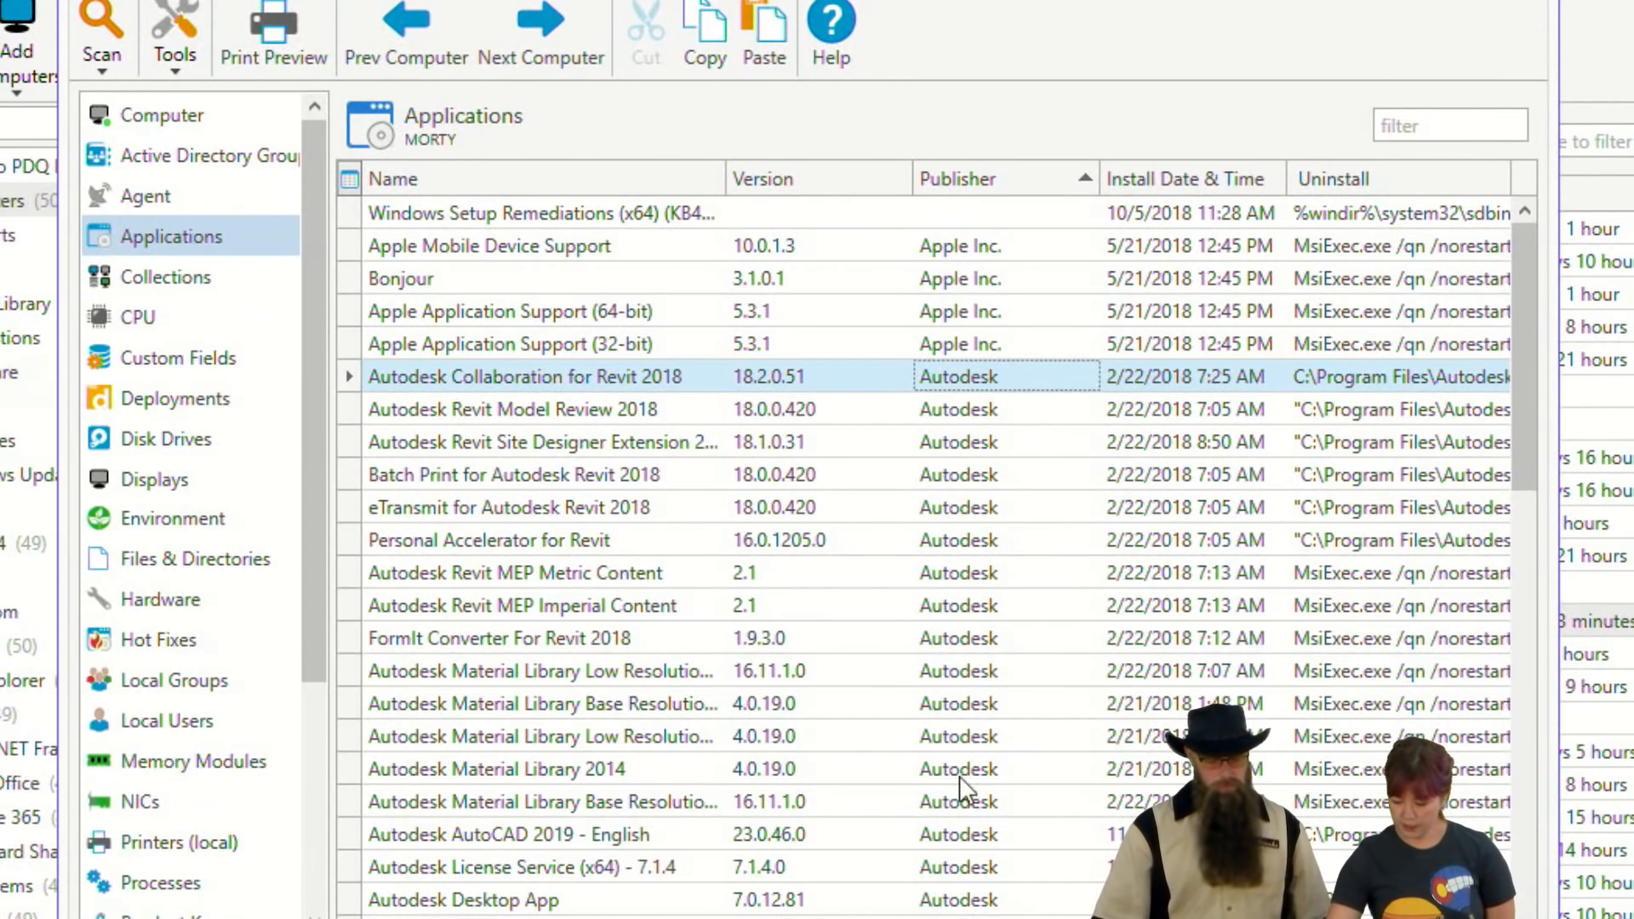
{"action": "scroll", "coordinate": [982, 747], "scroll_direction": "down", "scroll_amount": 2}
{"action": "scroll", "coordinate": [974, 902], "scroll_direction": "down", "scroll_amount": 1}
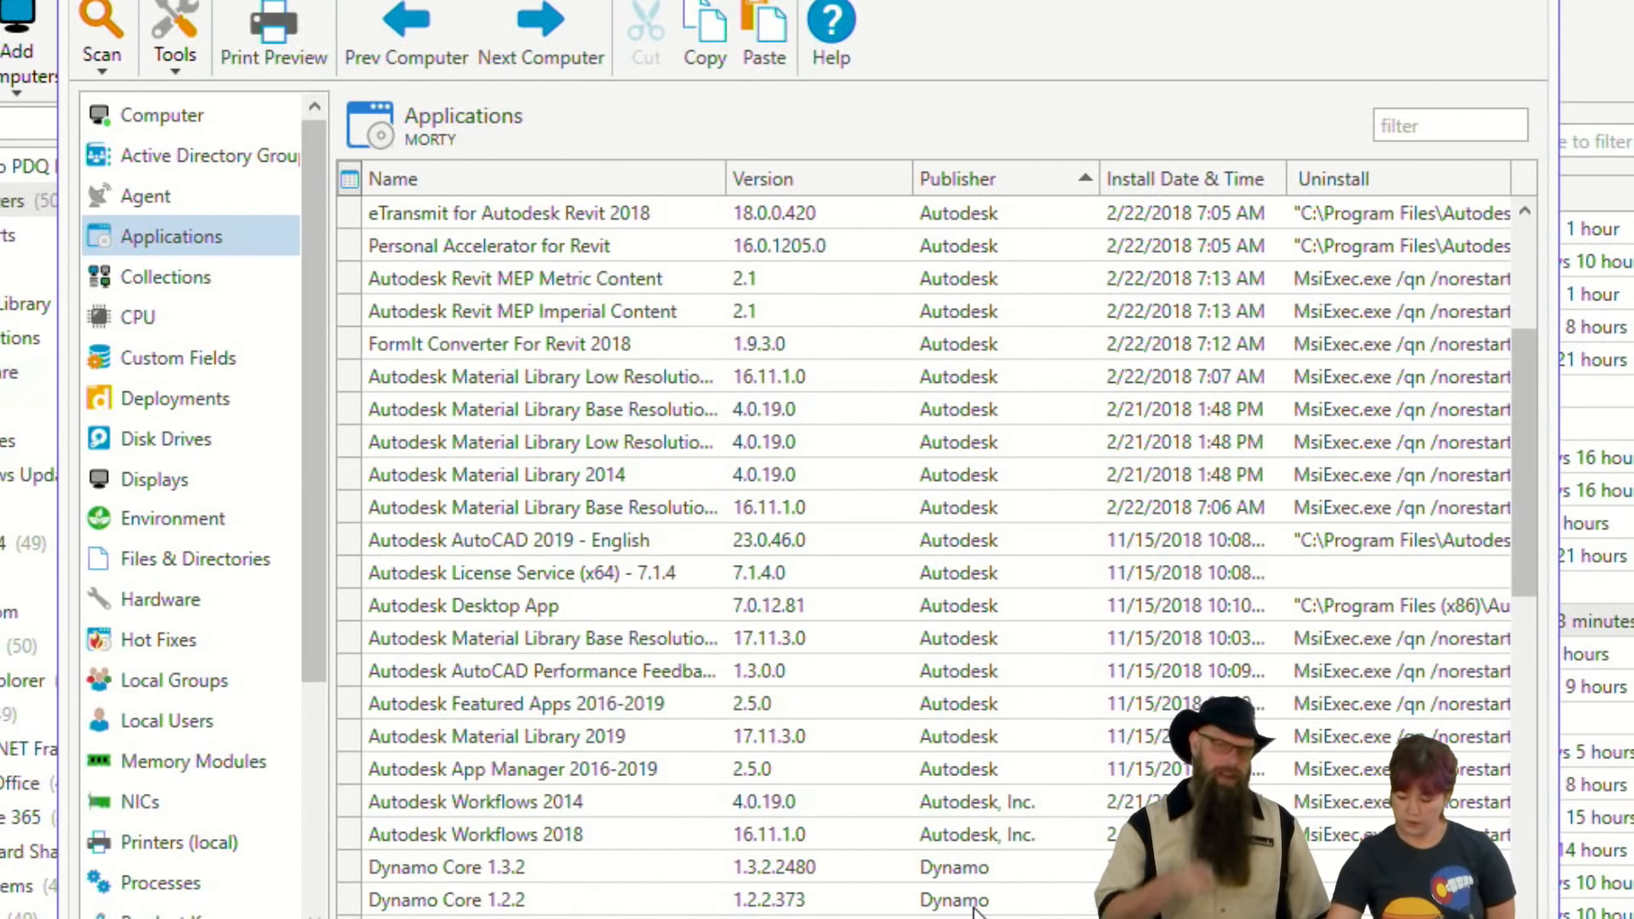
{"action": "left_click", "coordinate": [990, 838], "text": "shift"}
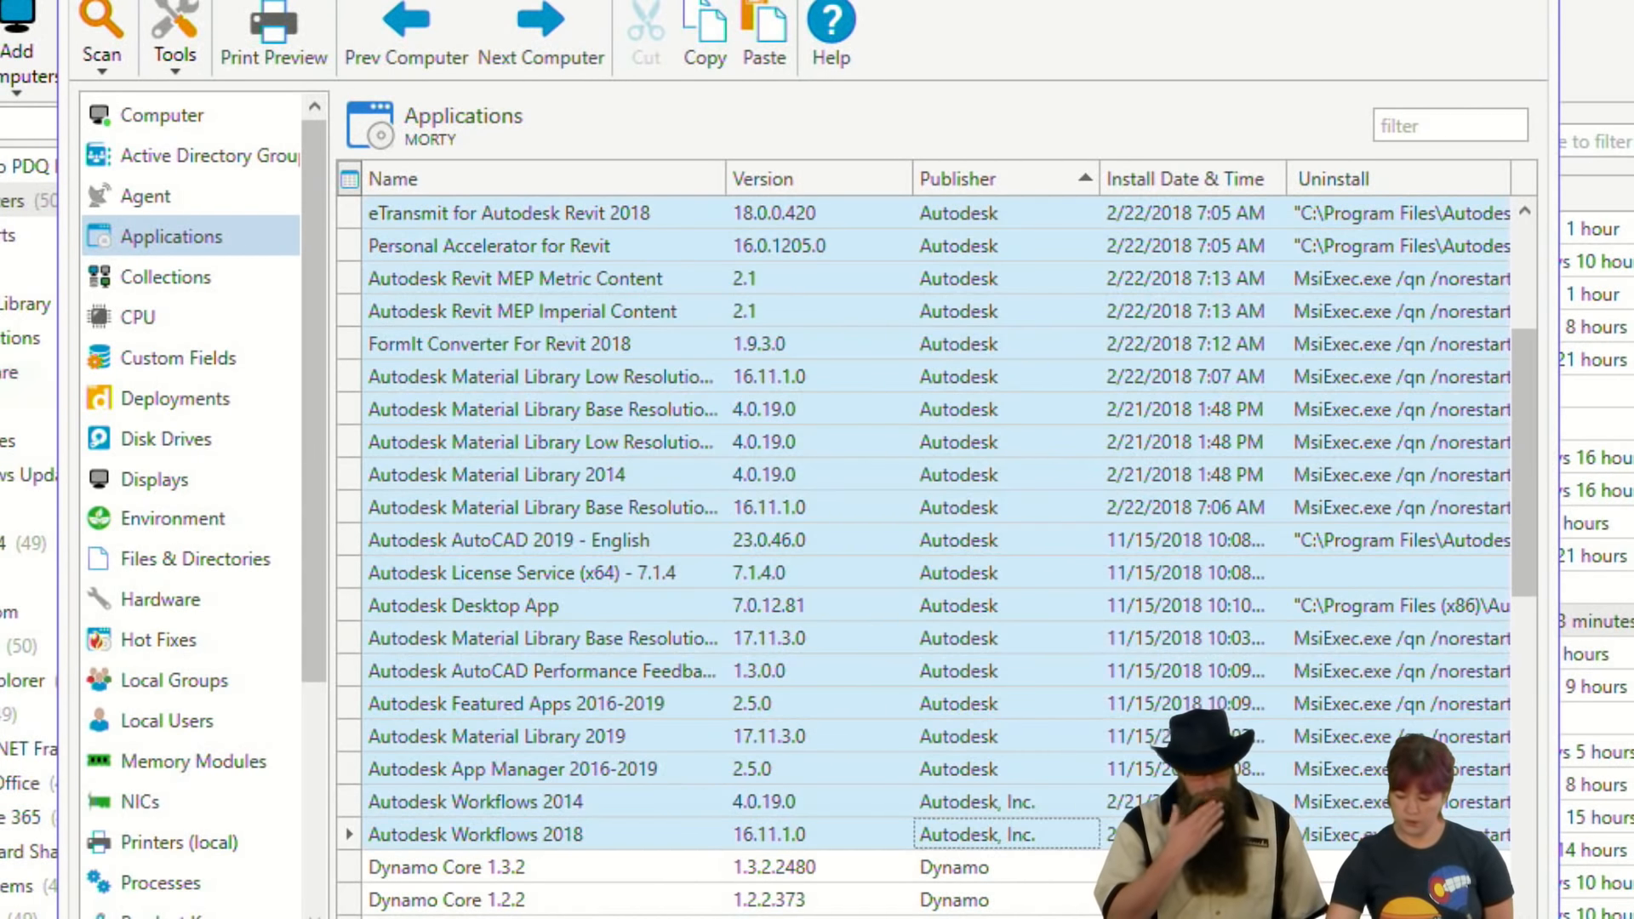
- Widen the Uninstall column and examine the full uninstall strings of the selected Autodesk applications
{"action": "scroll", "coordinate": [940, 204], "scroll_direction": "right", "scroll_amount": 5}
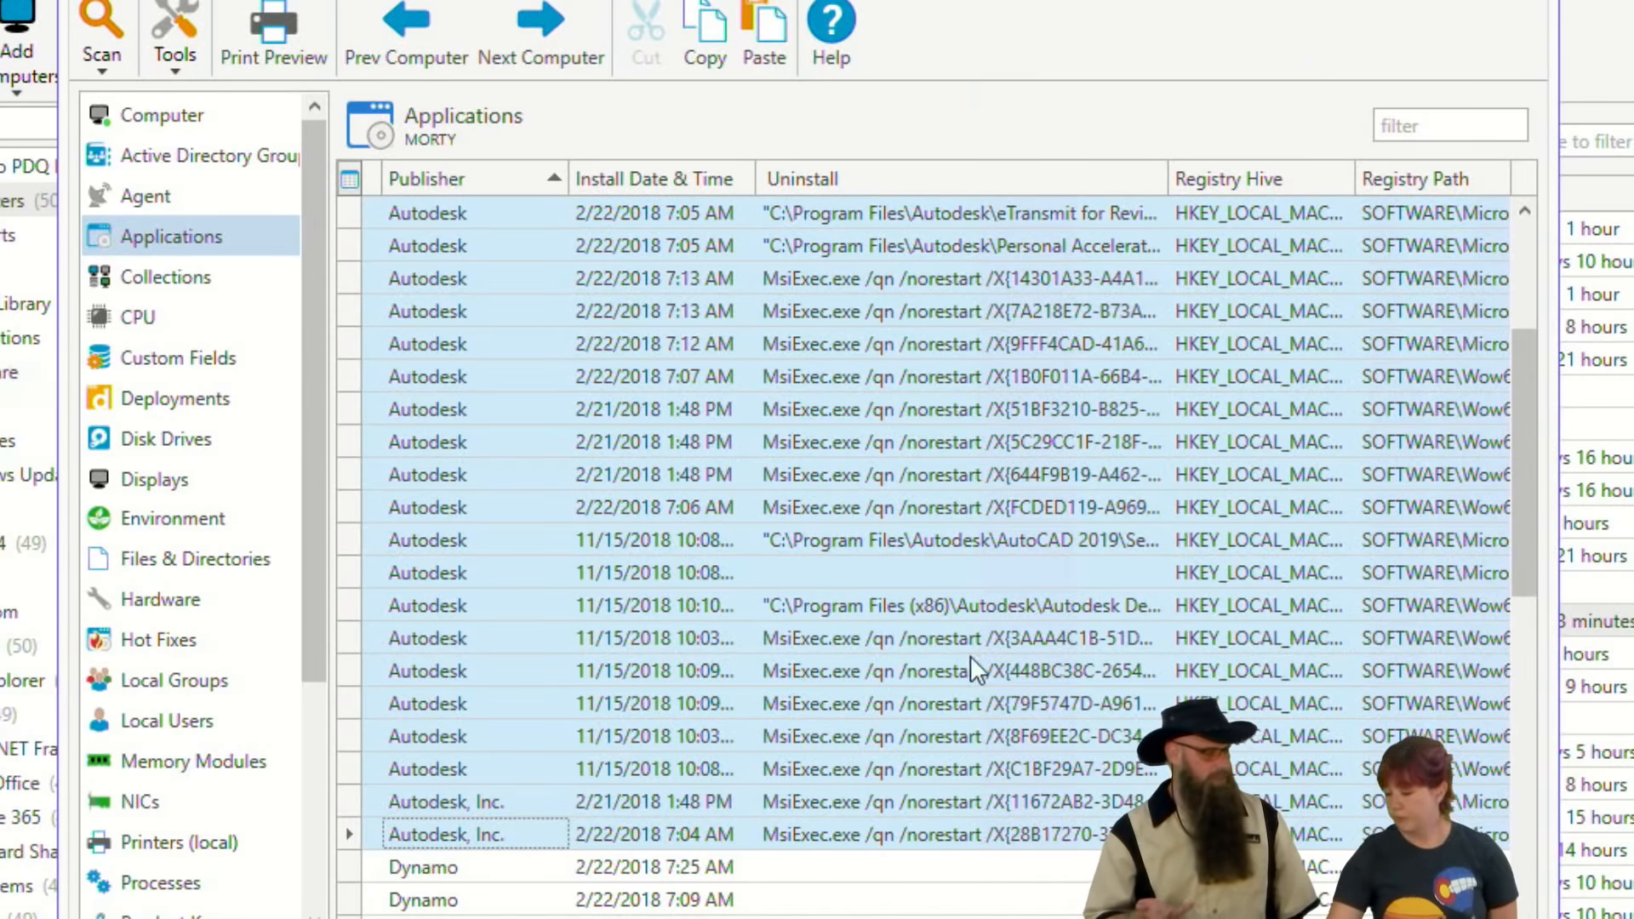
{"action": "left_click_drag", "start_coordinate": [1162, 179], "coordinate": [1531, 188]}
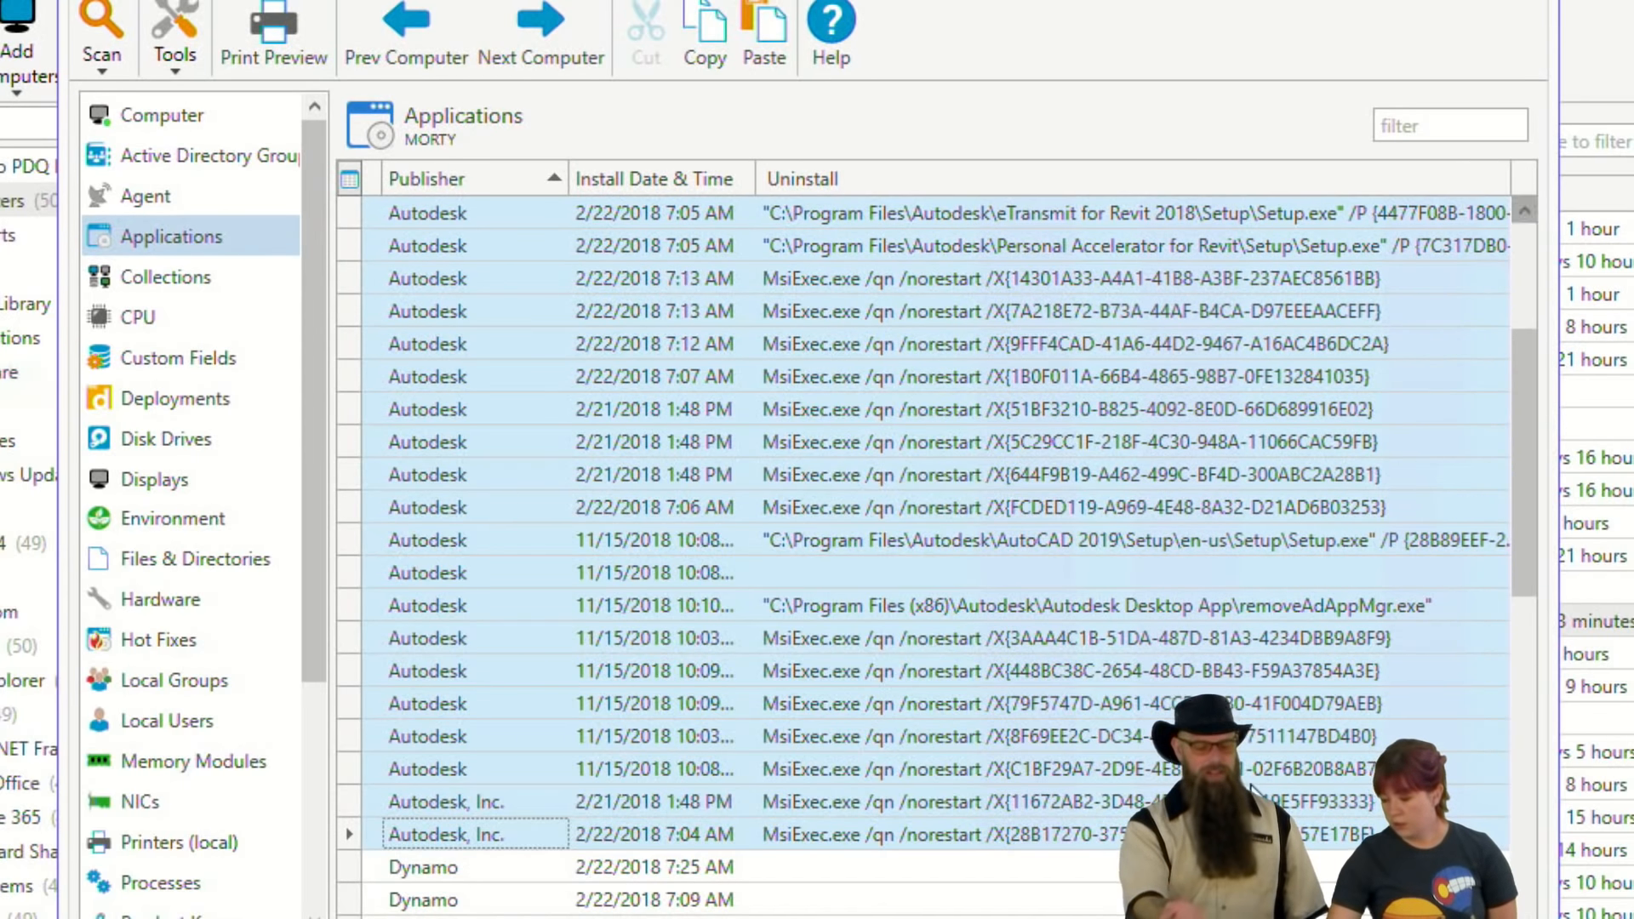
{"action": "scroll", "coordinate": [936, 544], "scroll_direction": "right", "scroll_amount": 3}
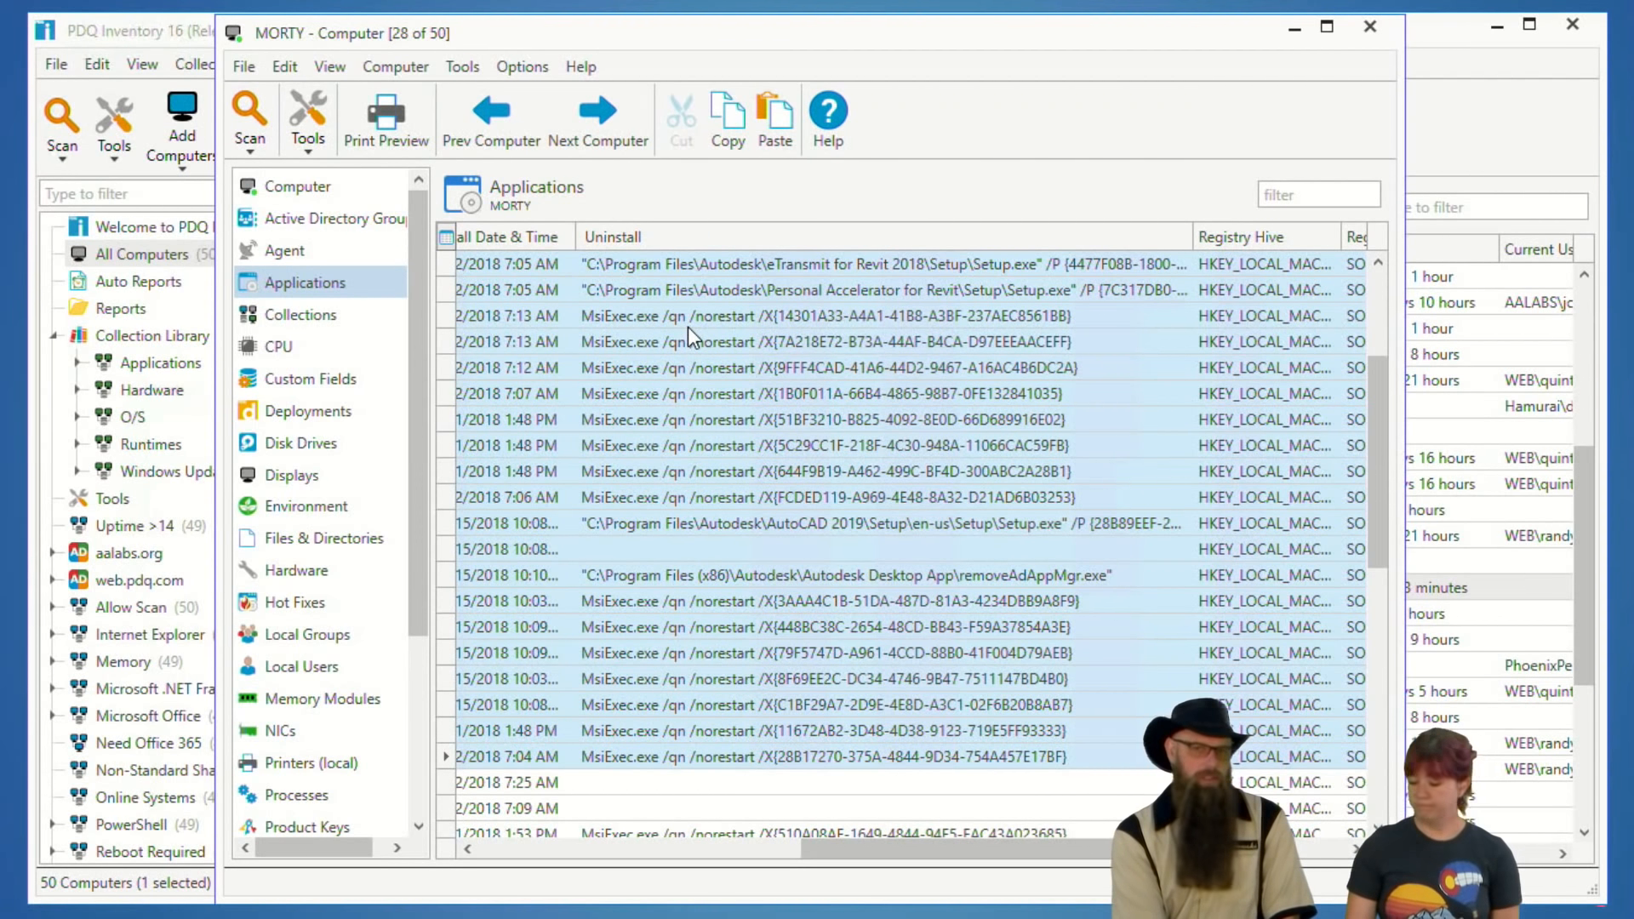
- Open the uninstall command for Autodesk Revit MEP Metric Content, examine its silent MsiExec options, and close it without running
{"action": "left_click", "coordinate": [646, 319]}
{"action": "right_click", "coordinate": [646, 318]}
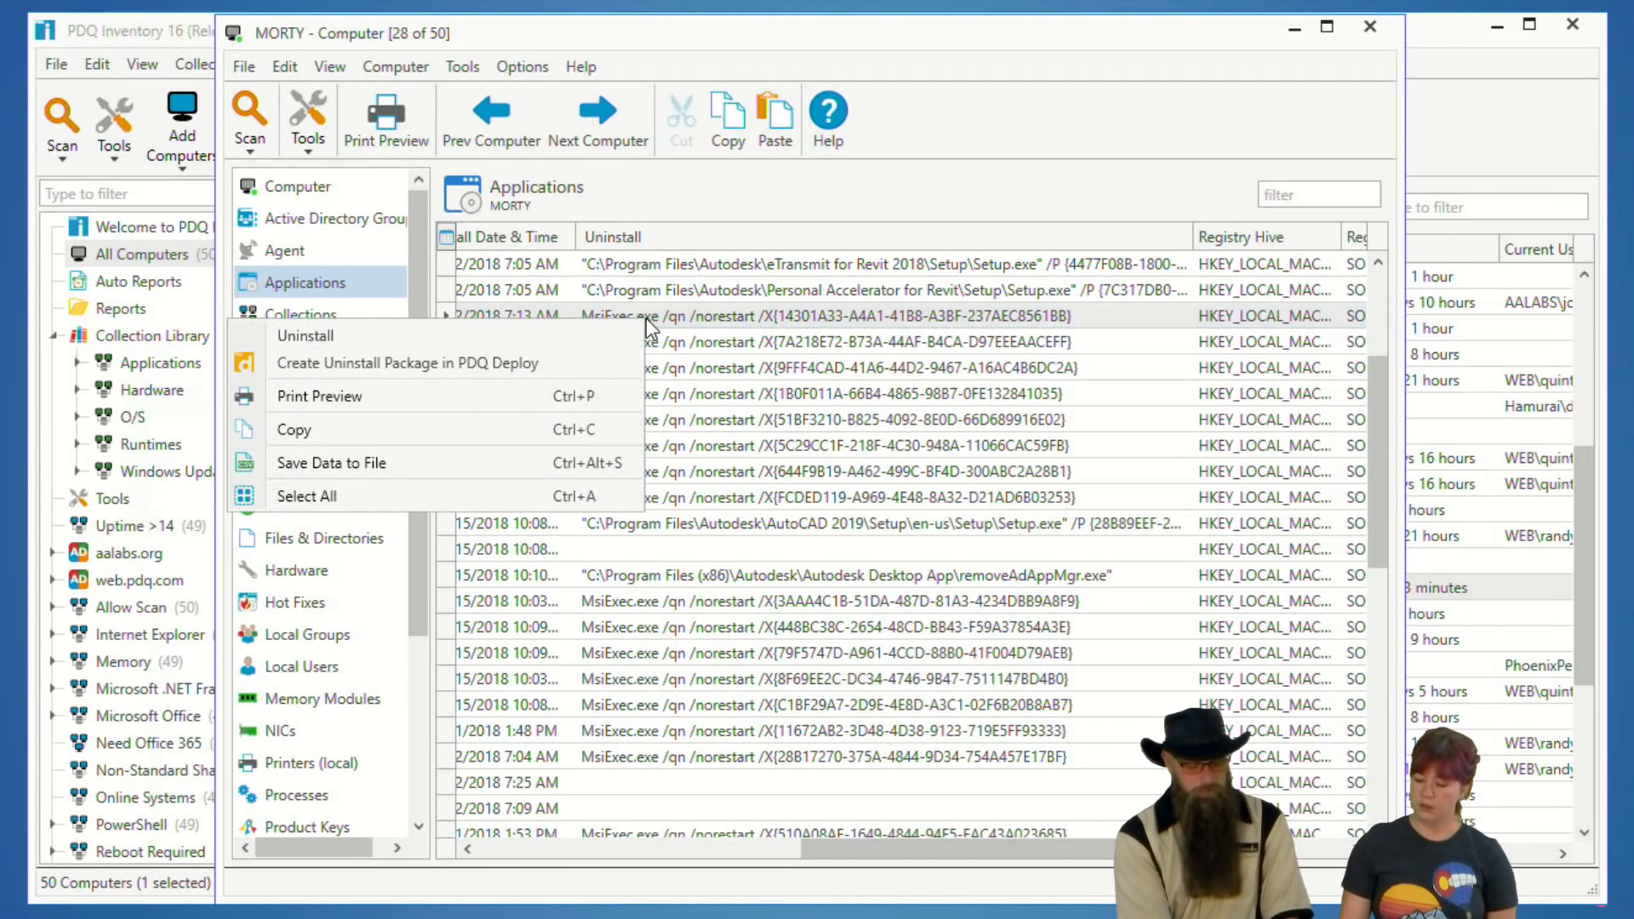
{"action": "left_click", "coordinate": [408, 328]}
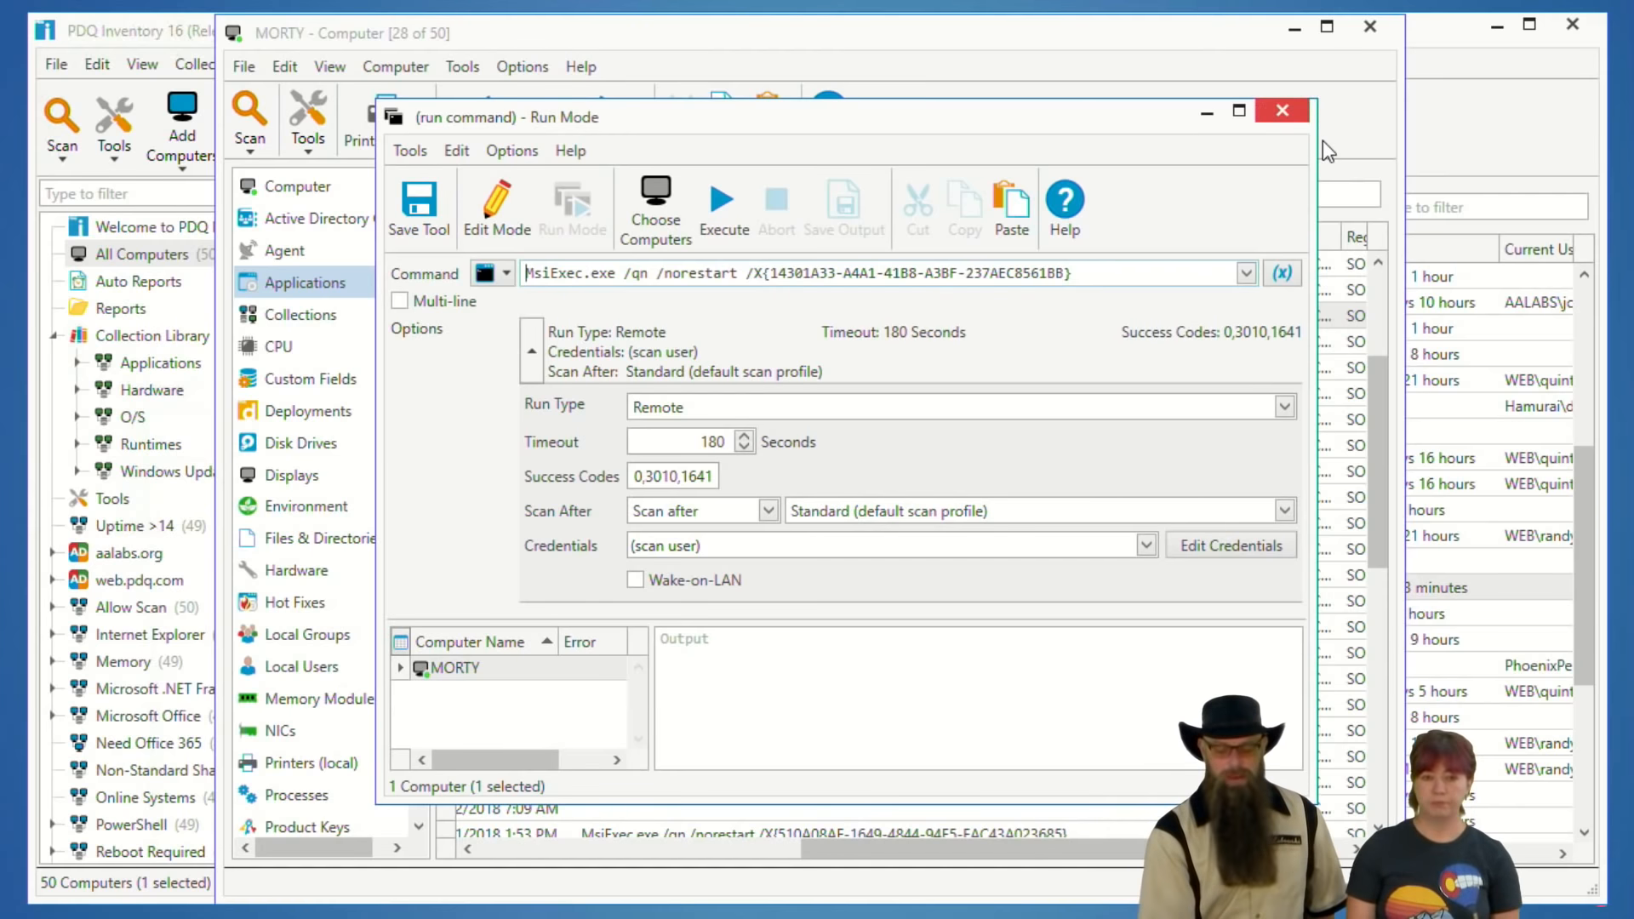
{"action": "left_click", "coordinate": [1295, 111]}
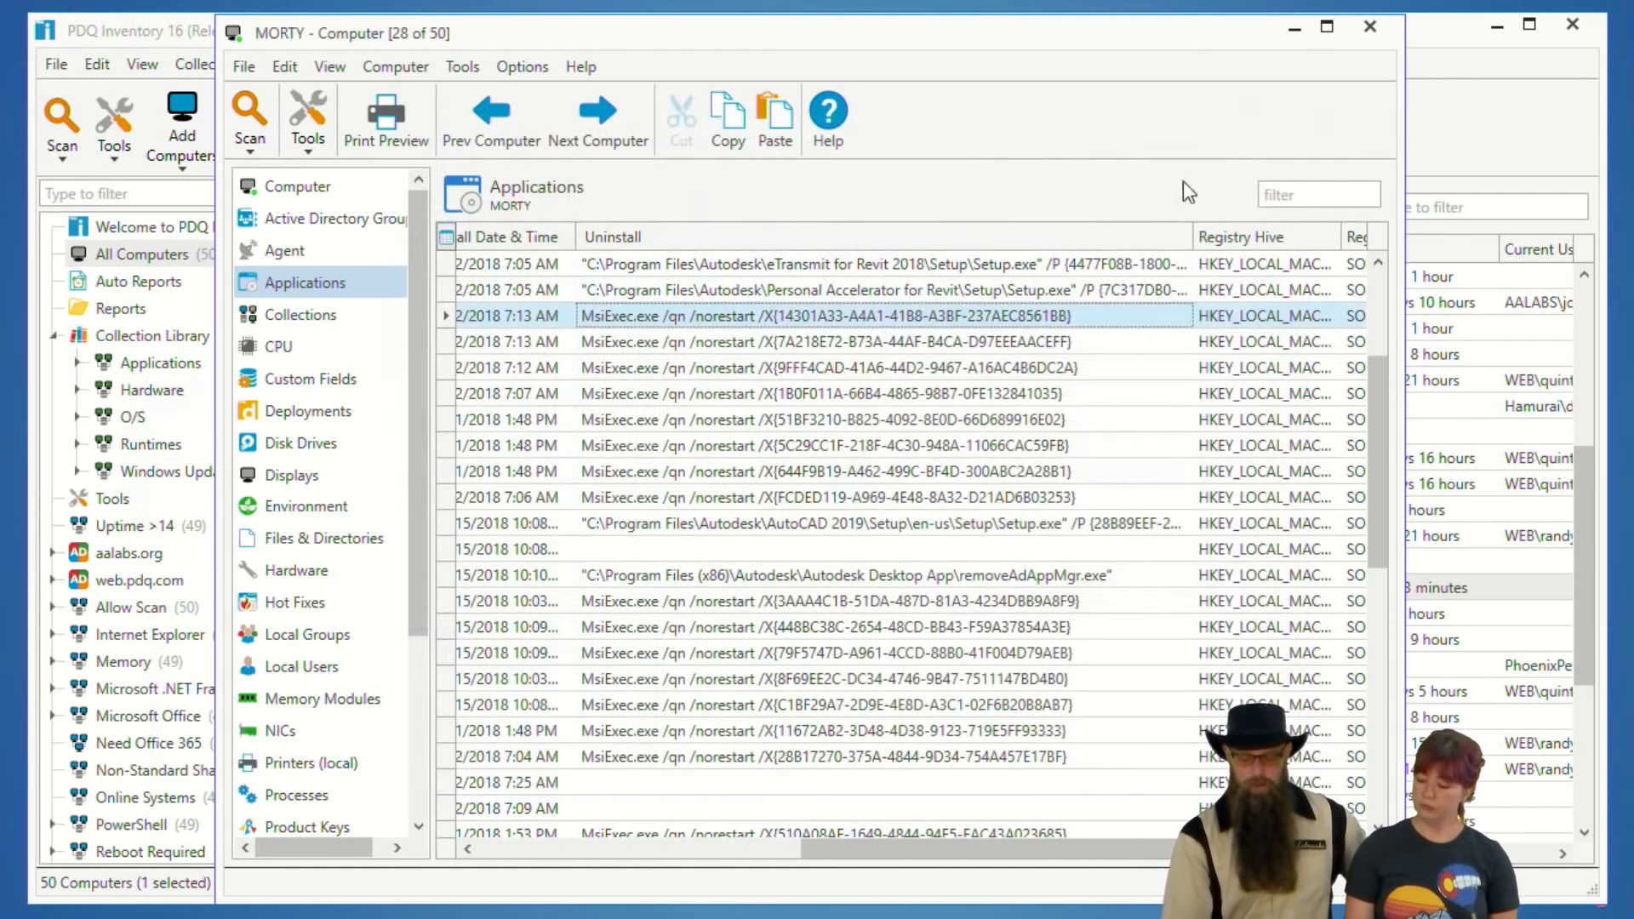
- Open the uninstall command for Personal Accelerator for Revit, examine its parameters to the end, and close it and MORTY's details
{"action": "right_click", "coordinate": [656, 288]}
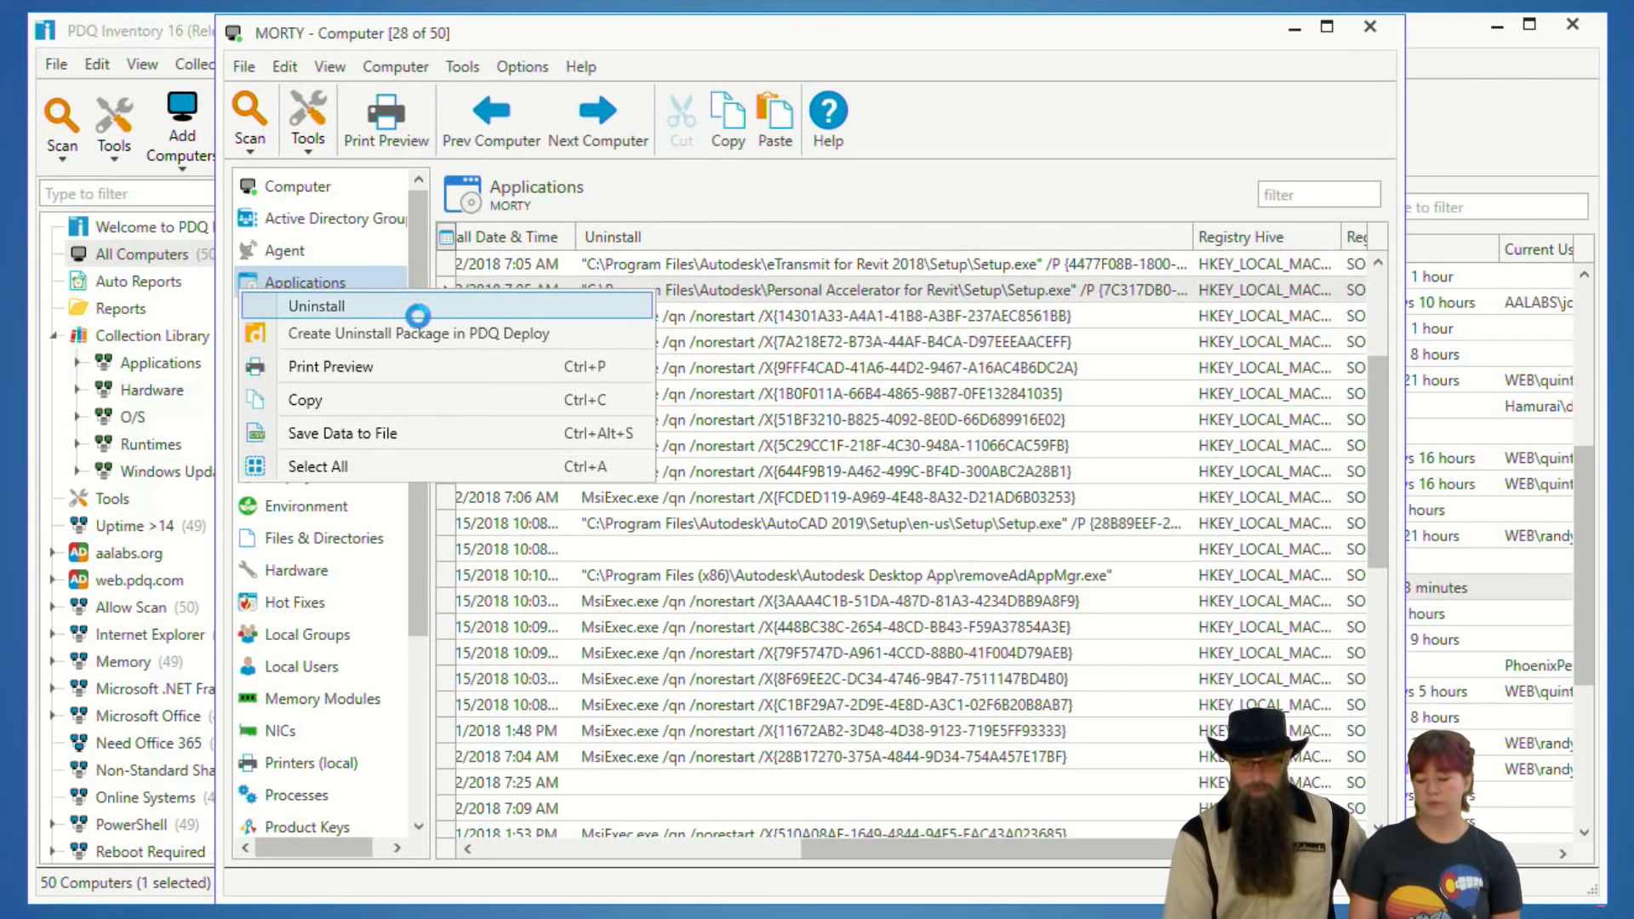
{"action": "left_click", "coordinate": [393, 308]}
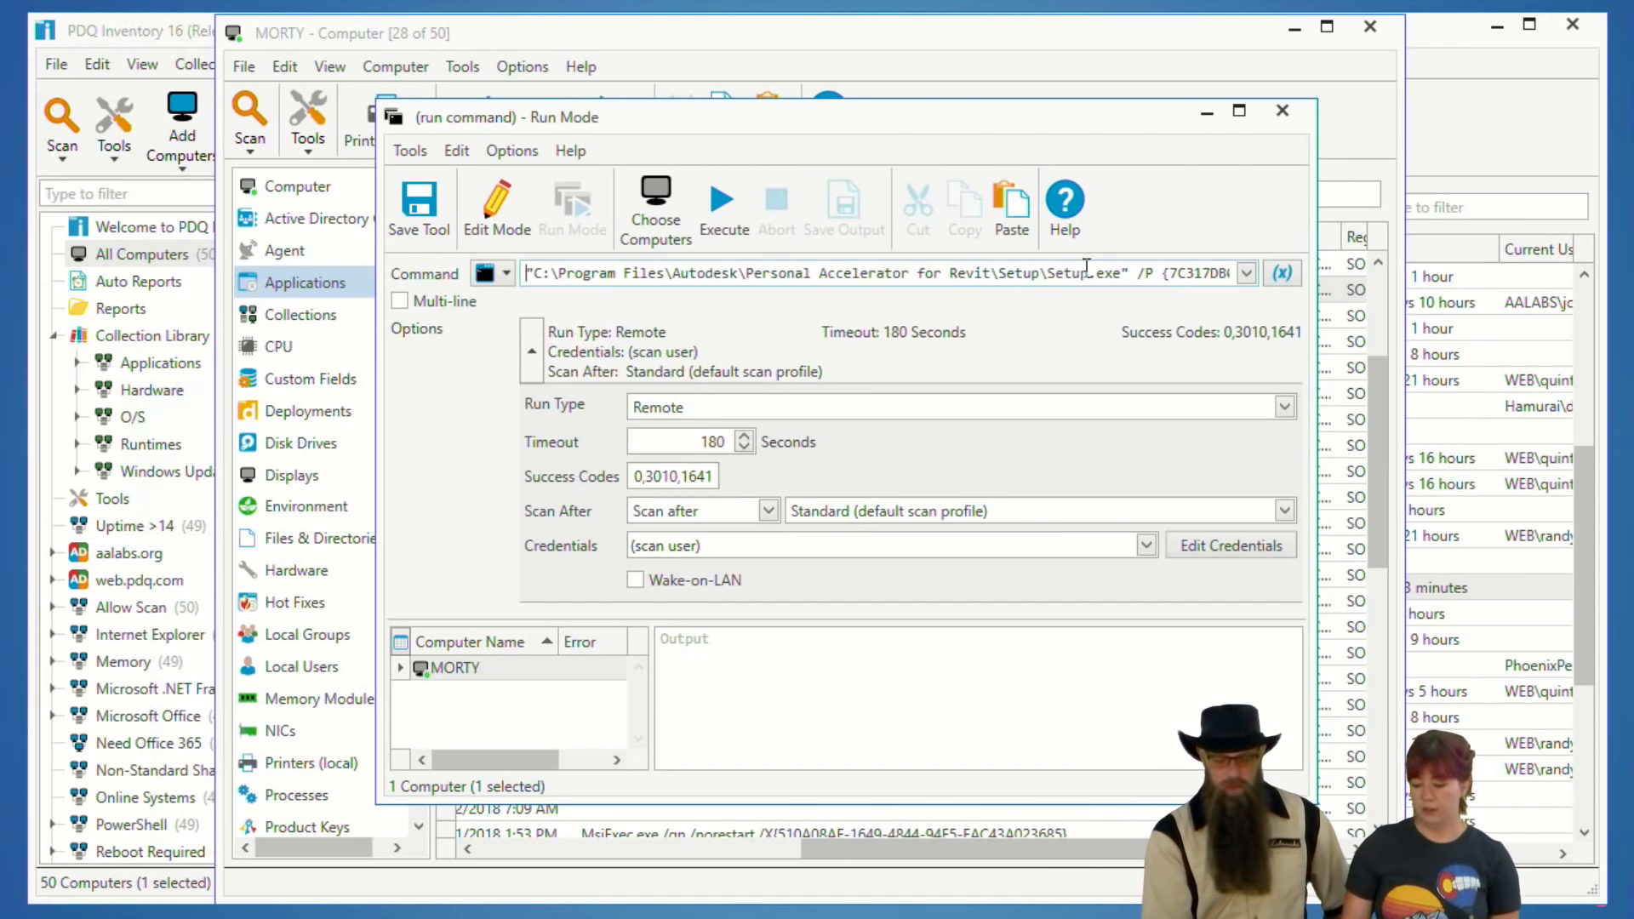
{"action": "double_click", "coordinate": [1163, 275]}
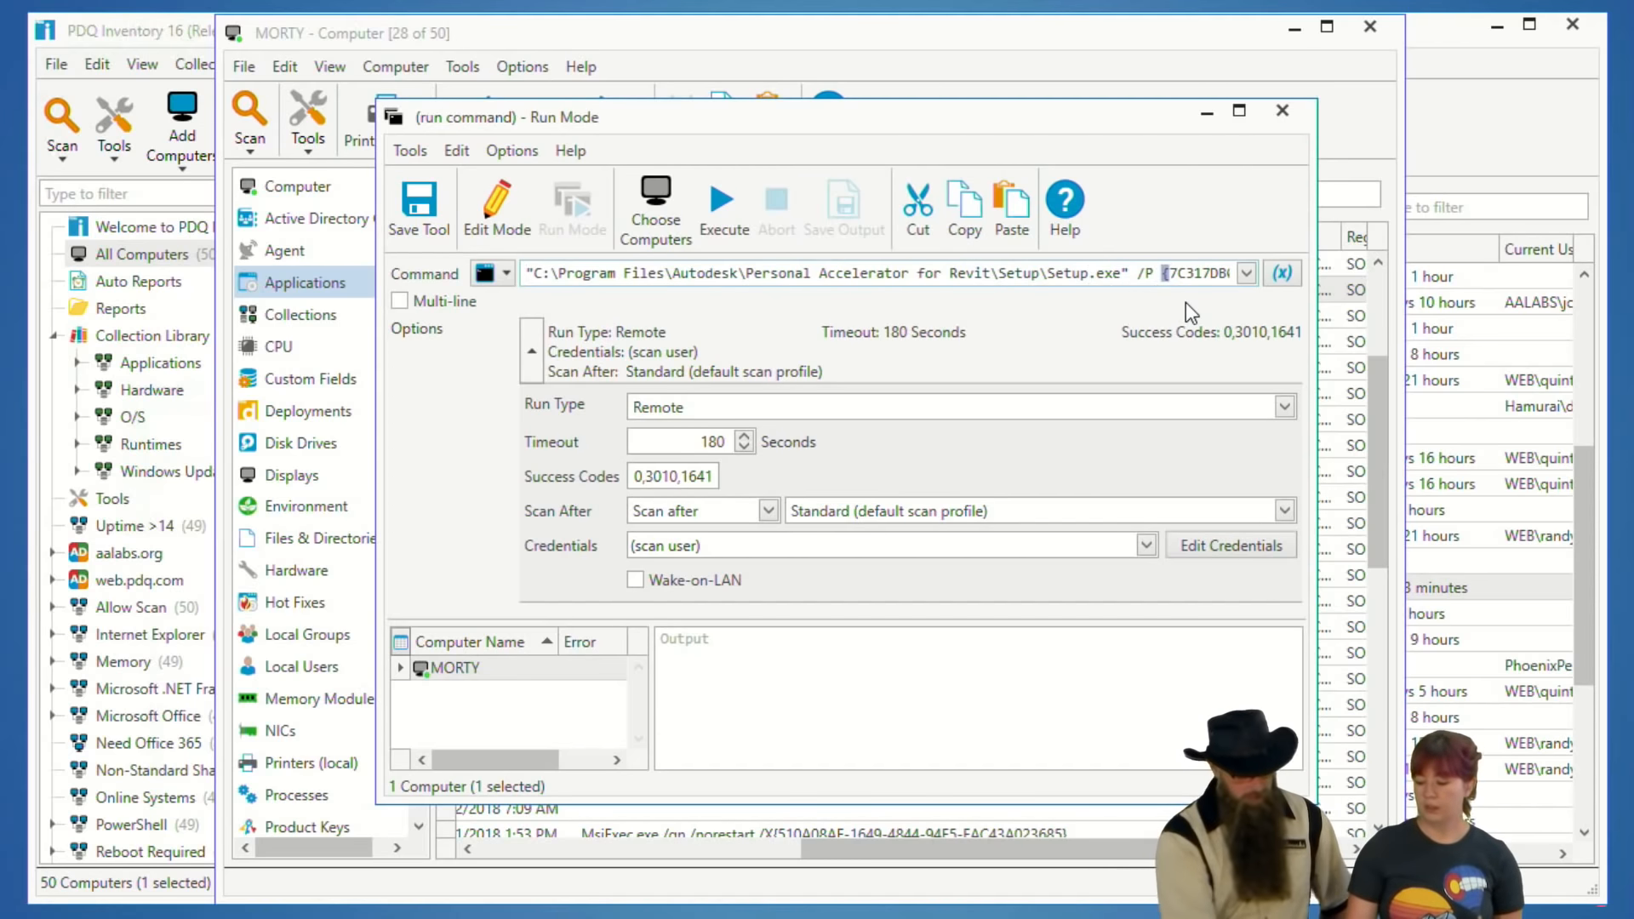
{"action": "key", "text": "End"}
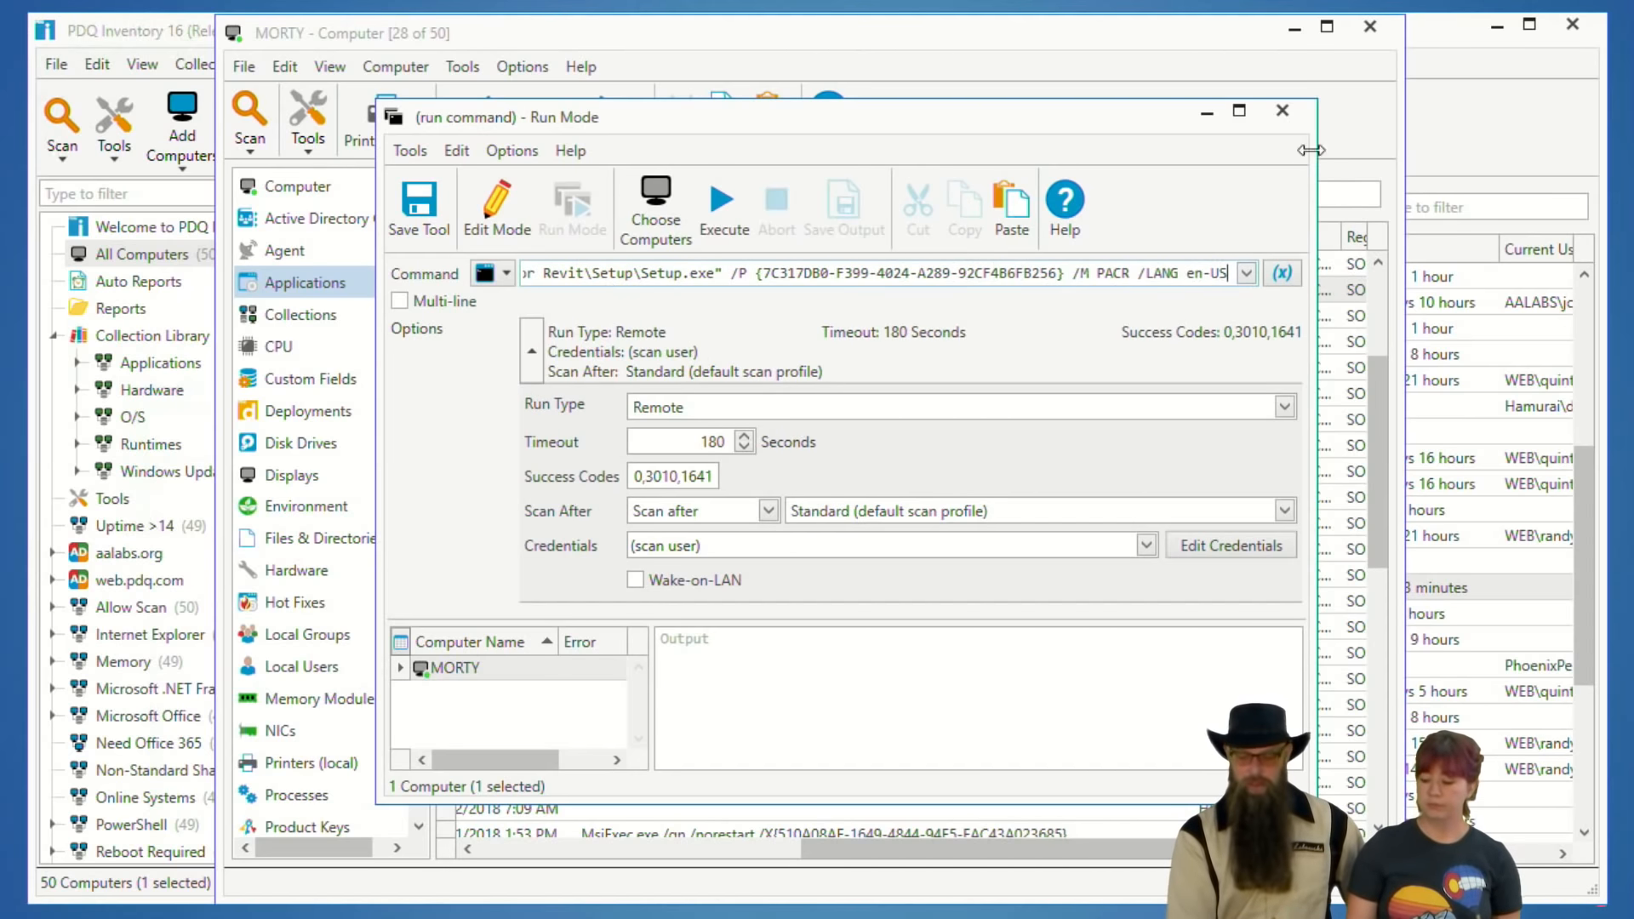
{"action": "left_click_drag", "start_coordinate": [1268, 110], "coordinate": [1284, 120]}
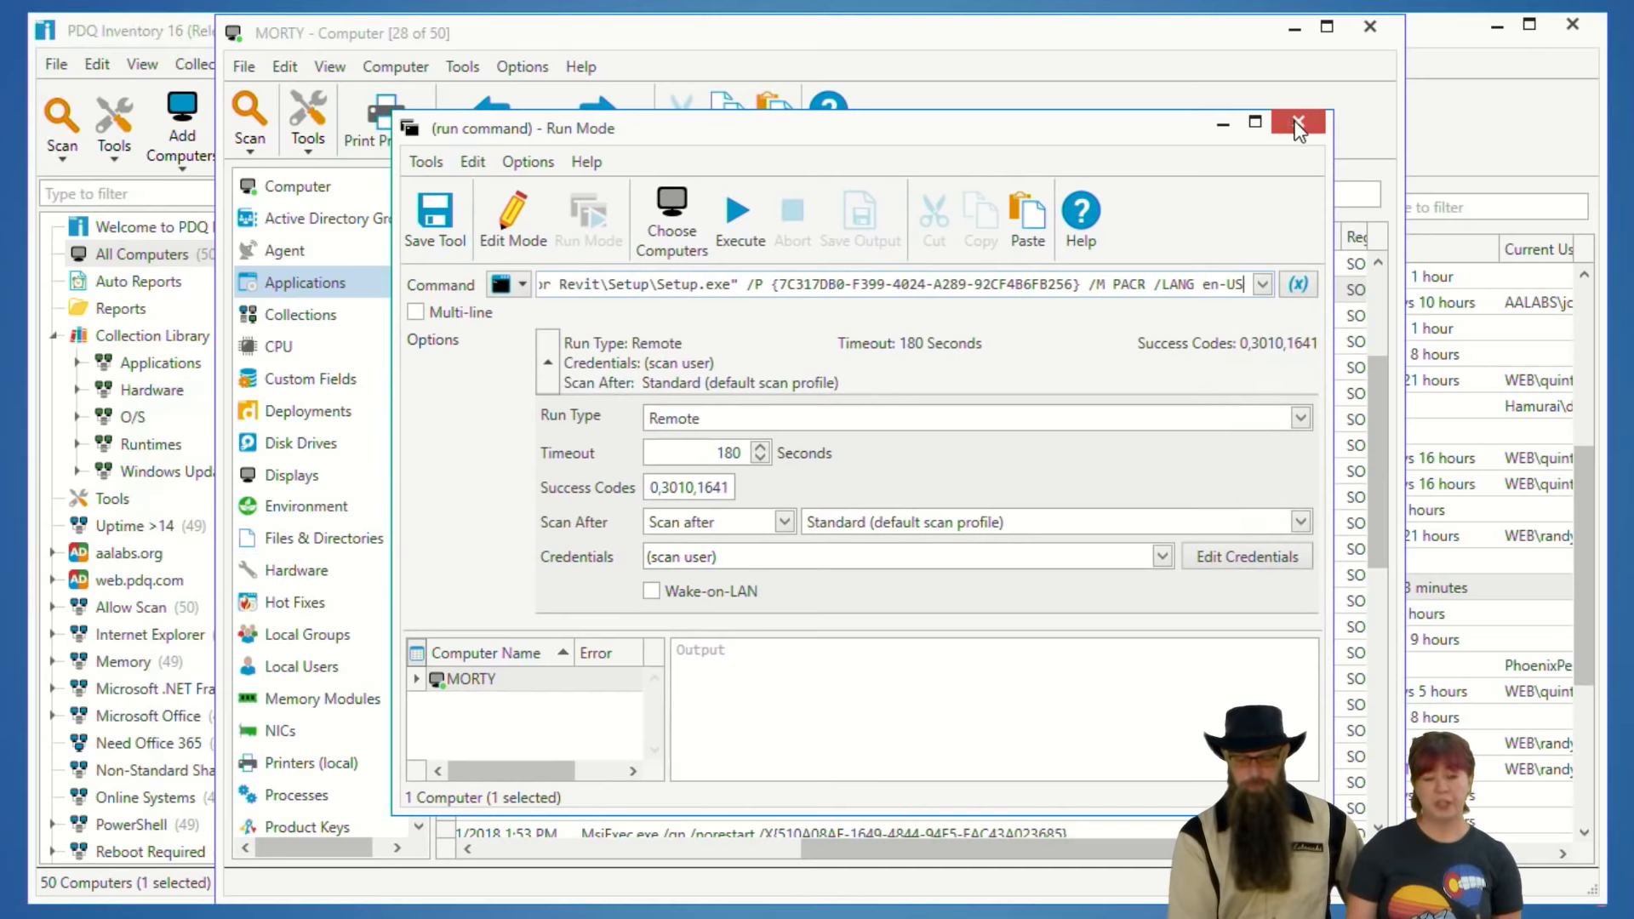
{"action": "left_click", "coordinate": [1297, 126]}
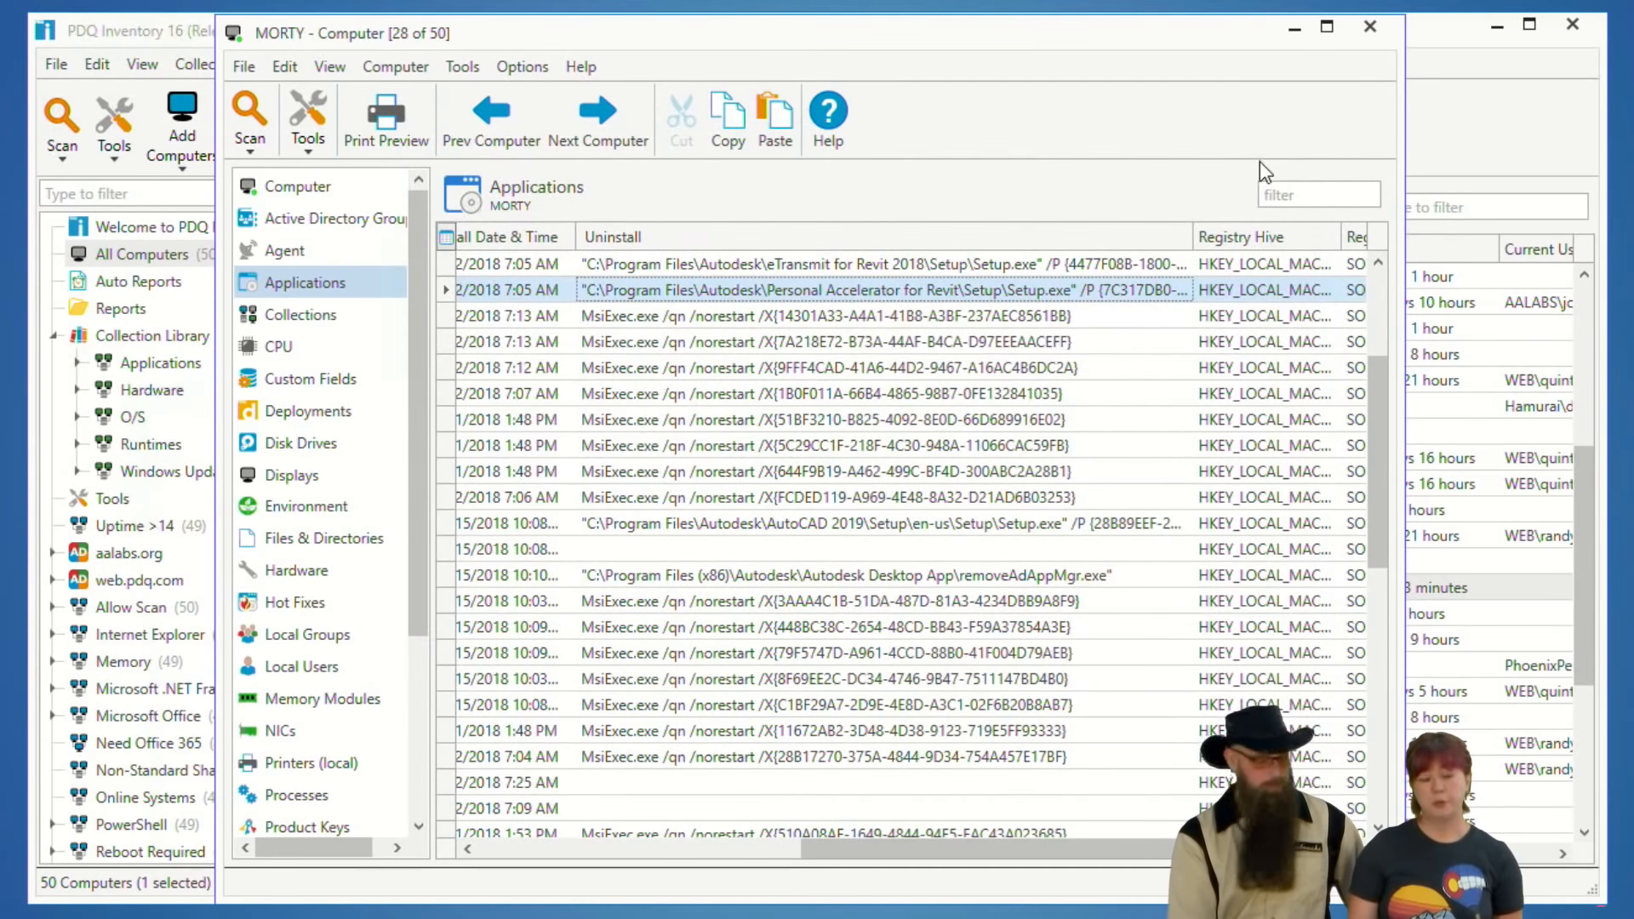
{"action": "left_click", "coordinate": [492, 860]}
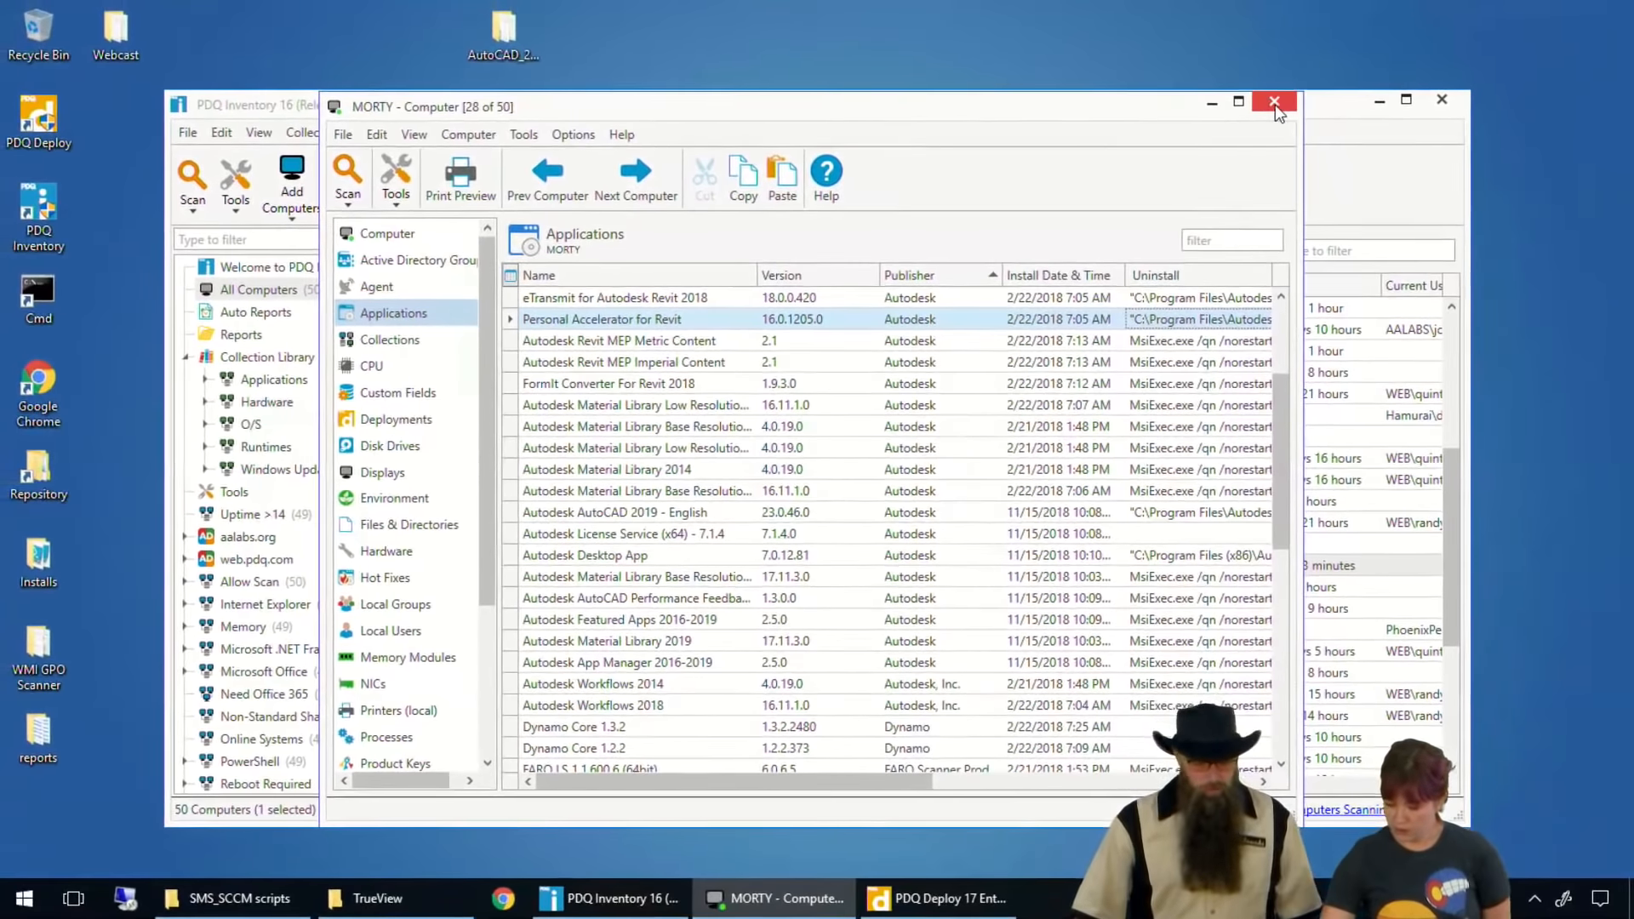
{"action": "left_click", "coordinate": [1274, 105]}
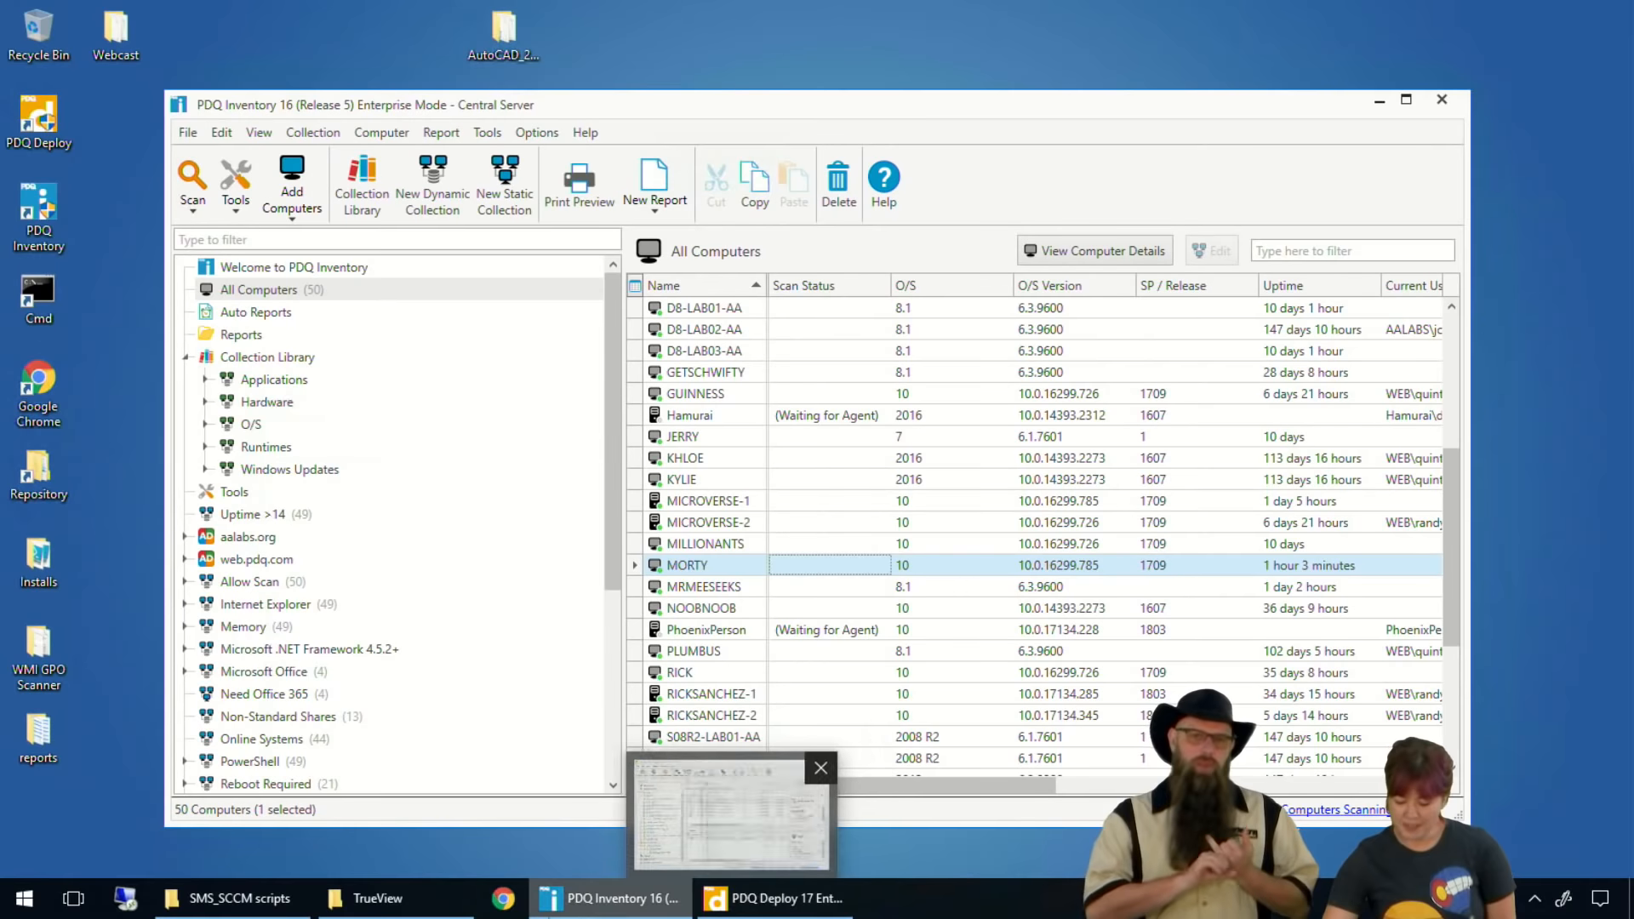
- Switch to File Explorer and open the Updates folder inside the AutoDesk share's 2019\Img folder
{"action": "left_click", "coordinate": [268, 896]}
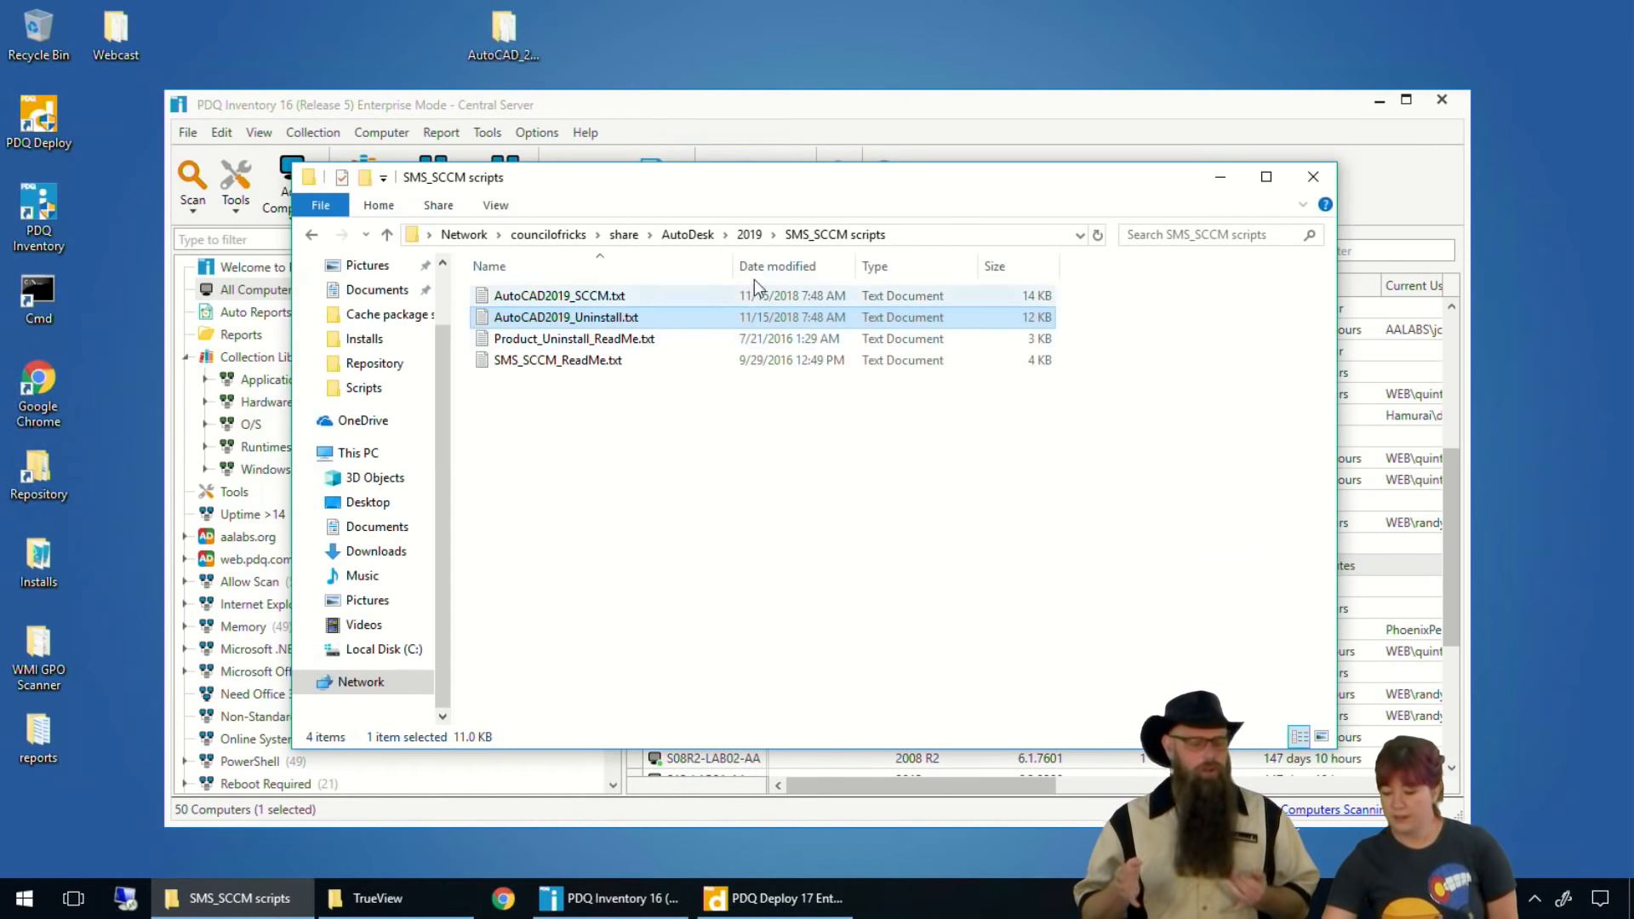
{"action": "left_click", "coordinate": [688, 235]}
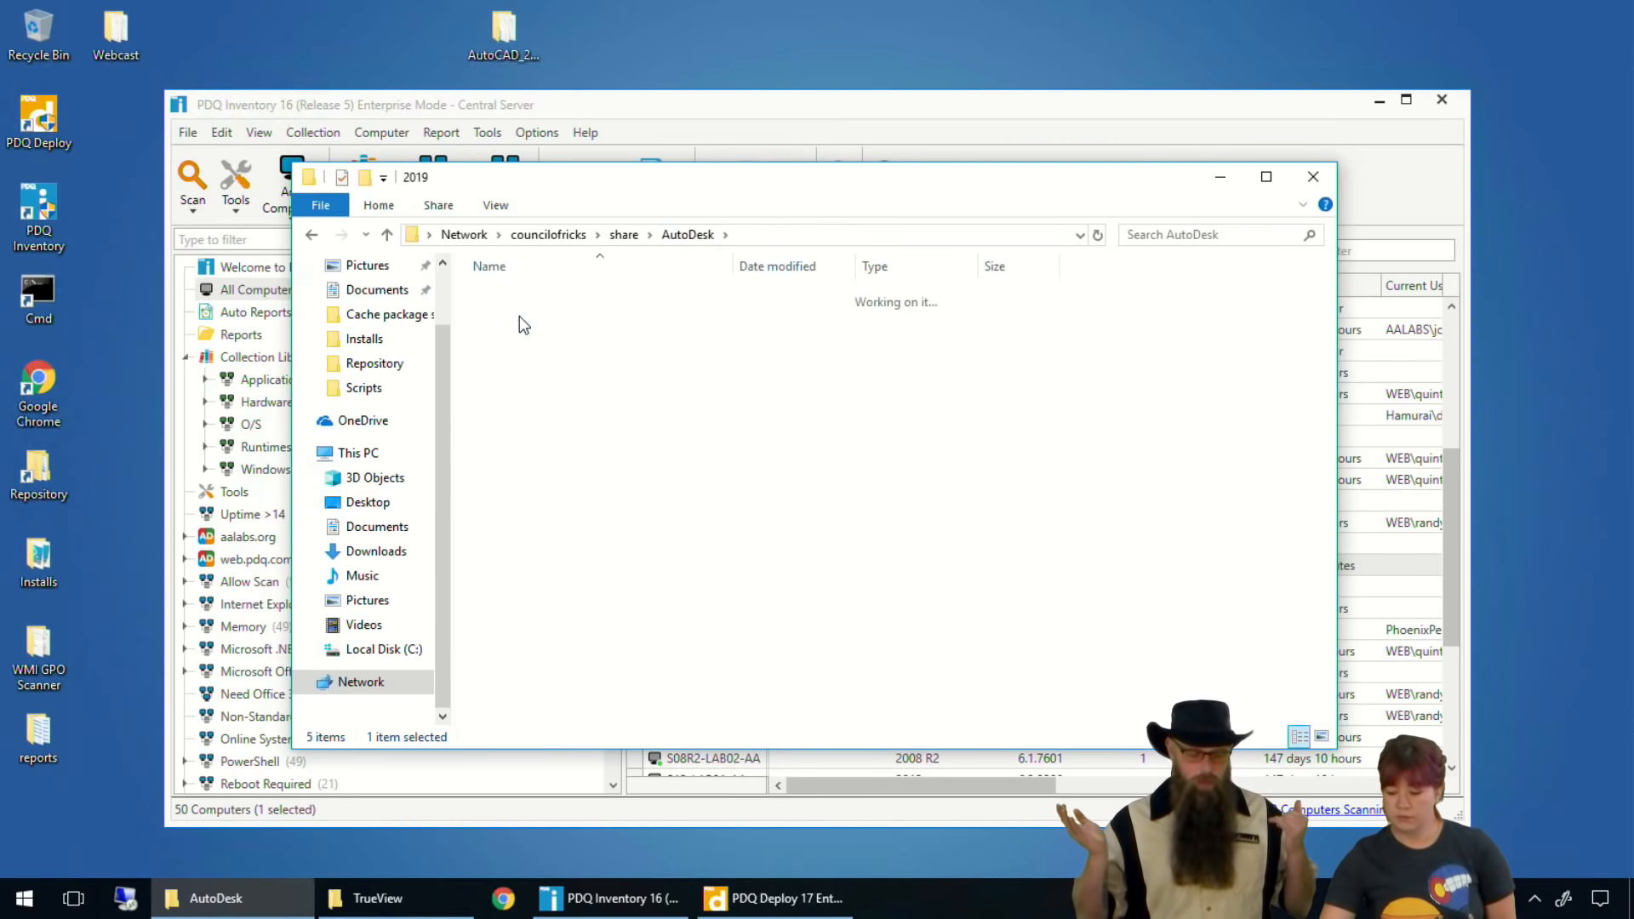
{"action": "double_click", "coordinate": [519, 317]}
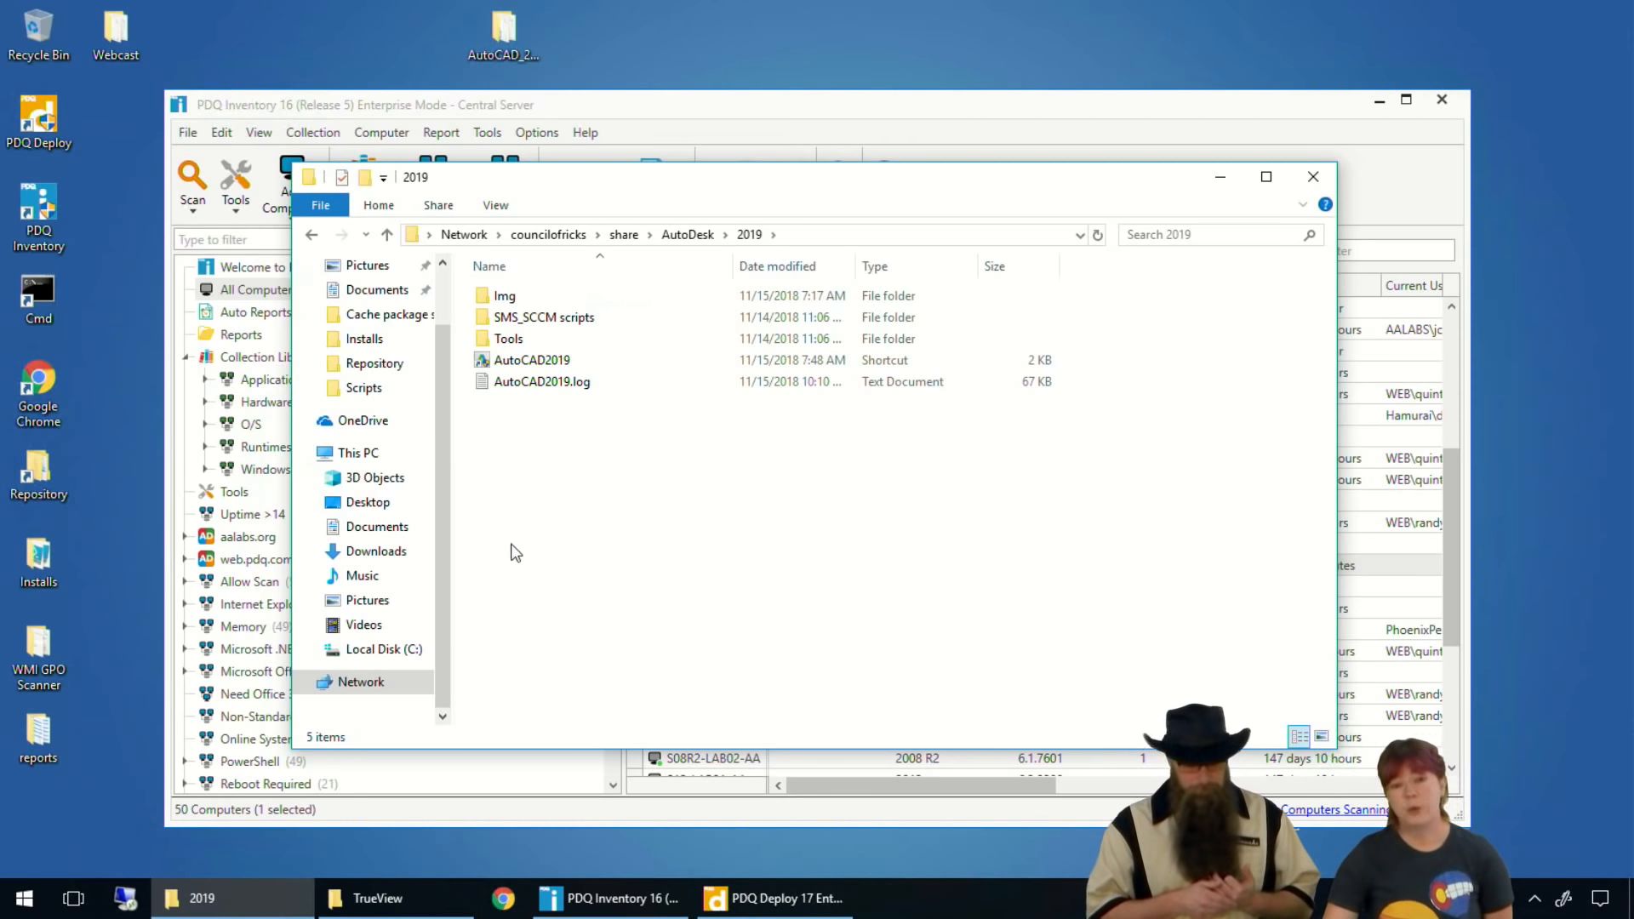
{"action": "double_click", "coordinate": [519, 298]}
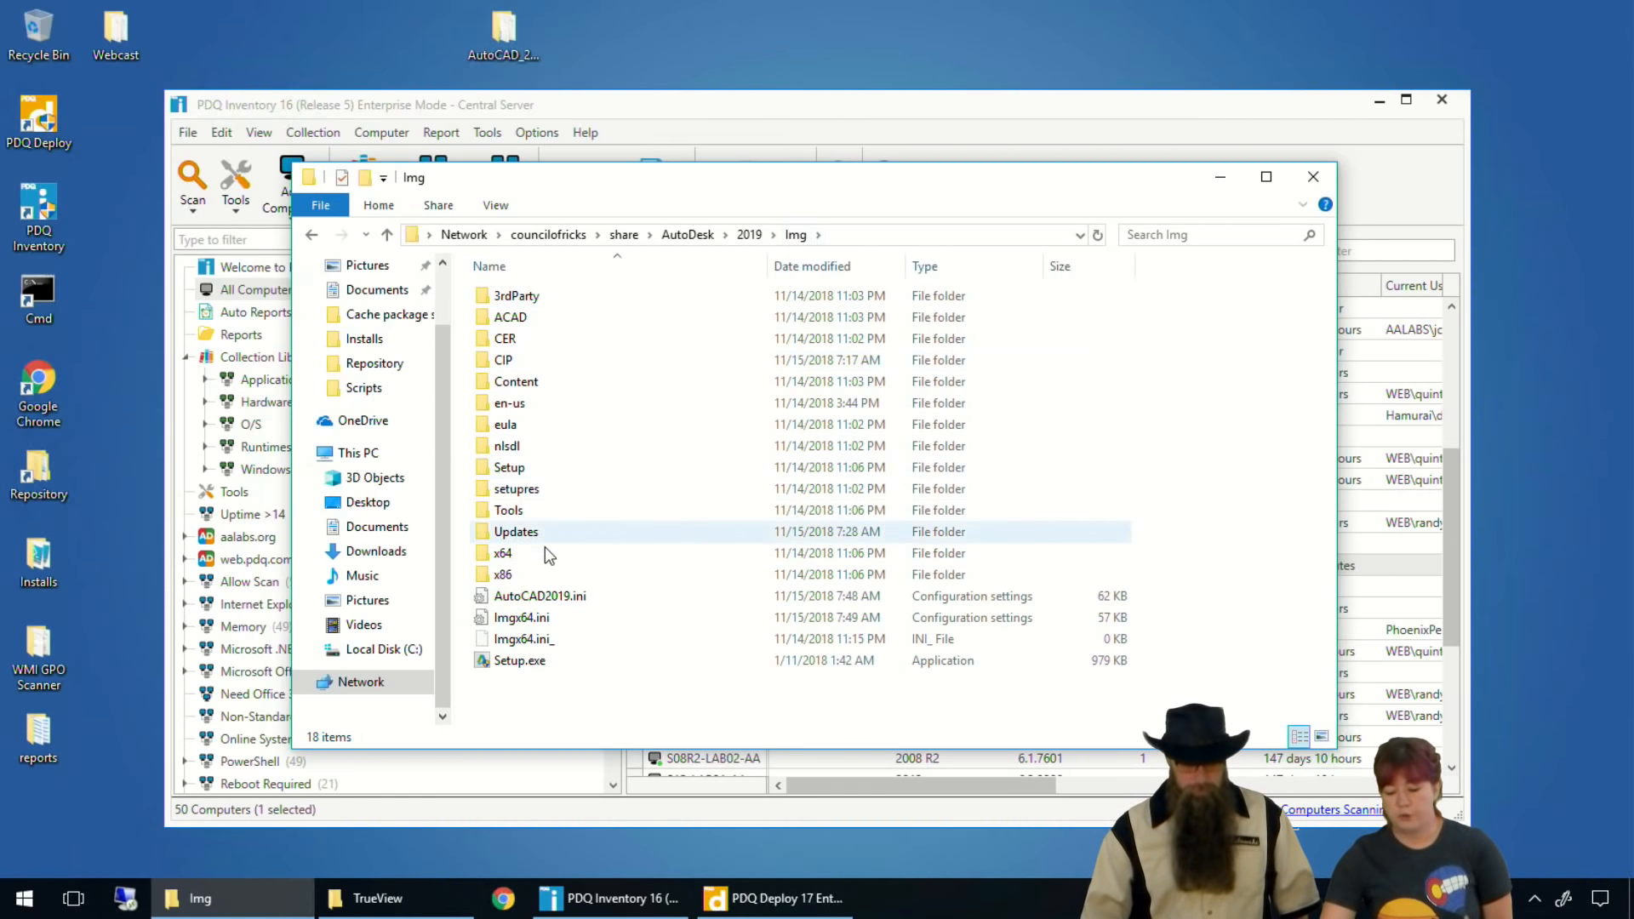
{"action": "double_click", "coordinate": [516, 532]}
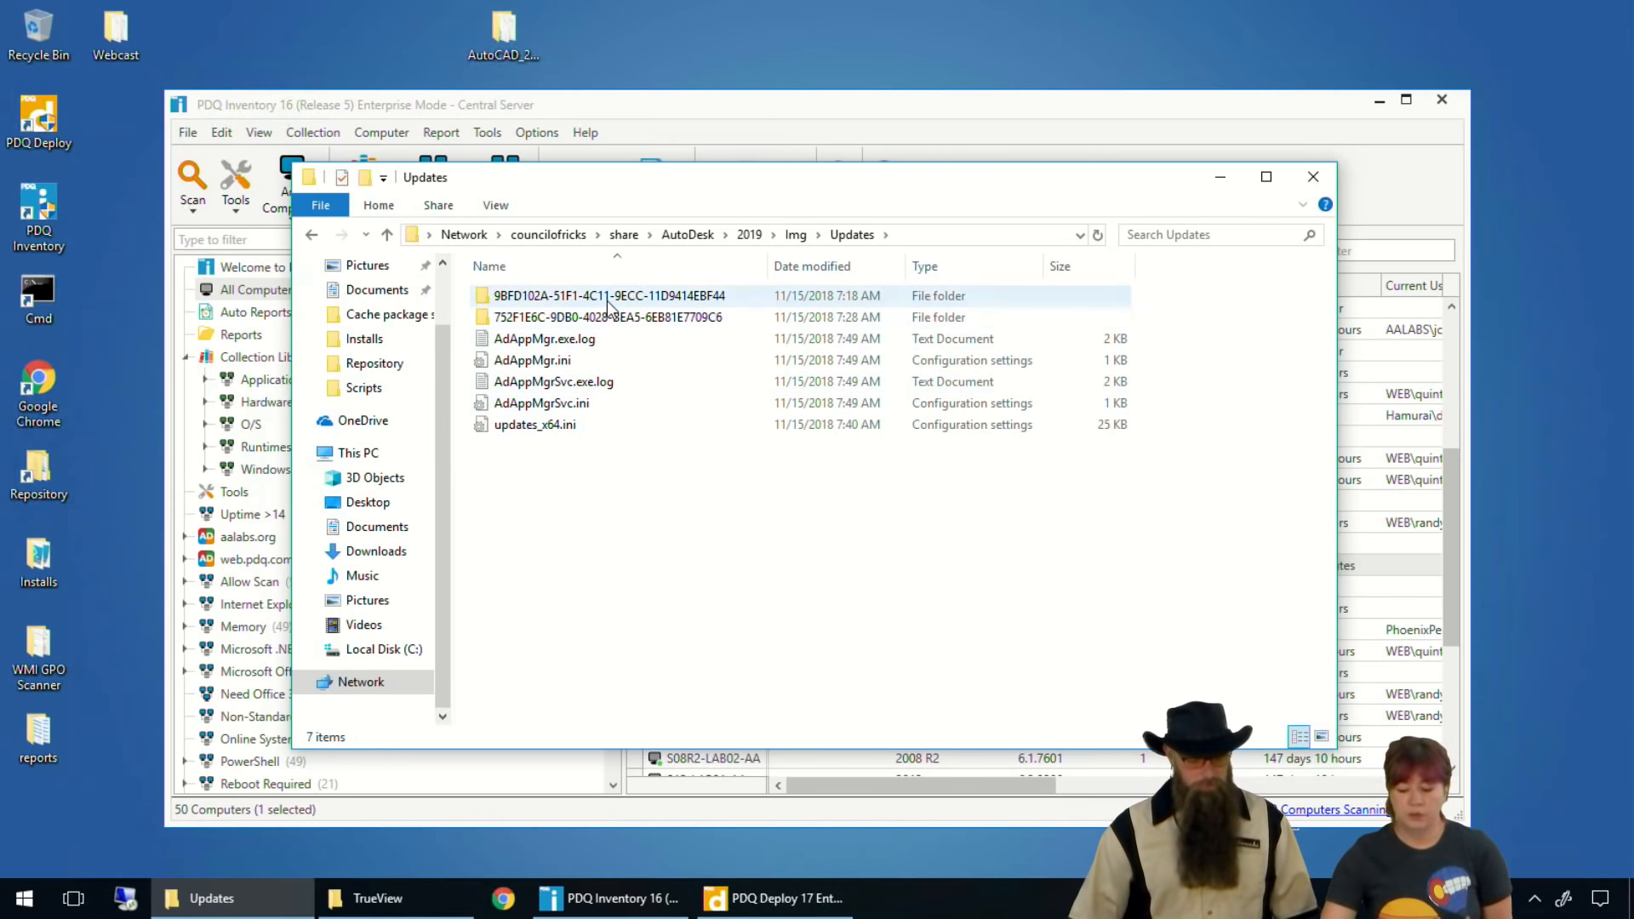
- Examine the contents of both GUID-named update folders and select AutoCAD_2019.1.2_Update_64bit.exe
{"action": "left_click", "coordinate": [609, 318], "text": "ctrl"}
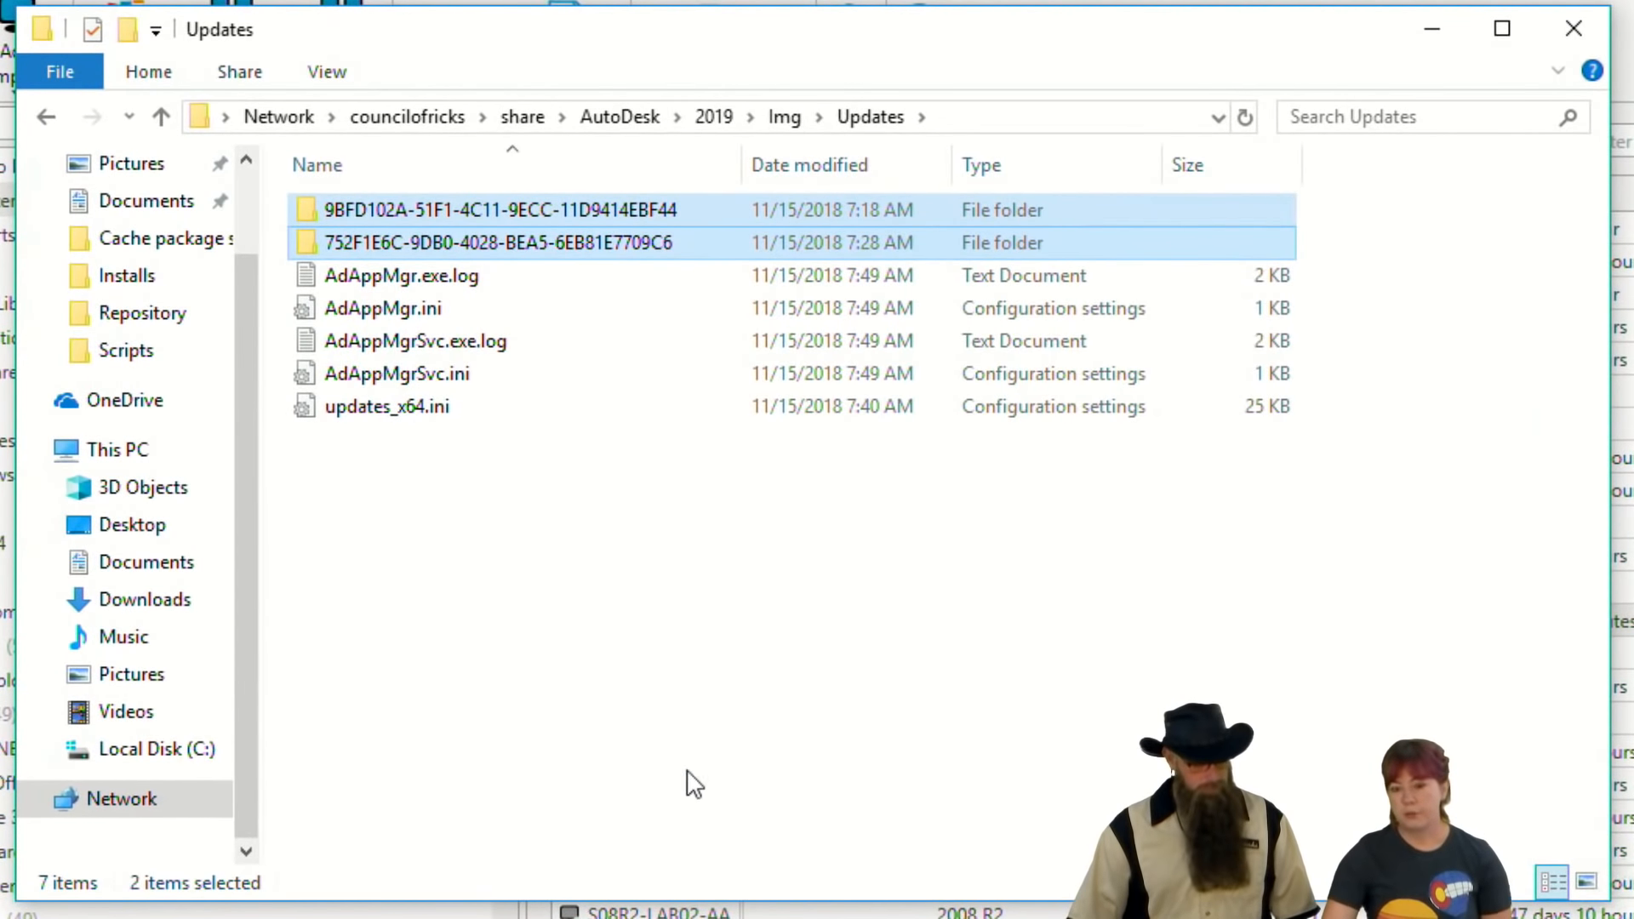
{"action": "left_click", "coordinate": [545, 243]}
{"action": "double_click", "coordinate": [545, 243]}
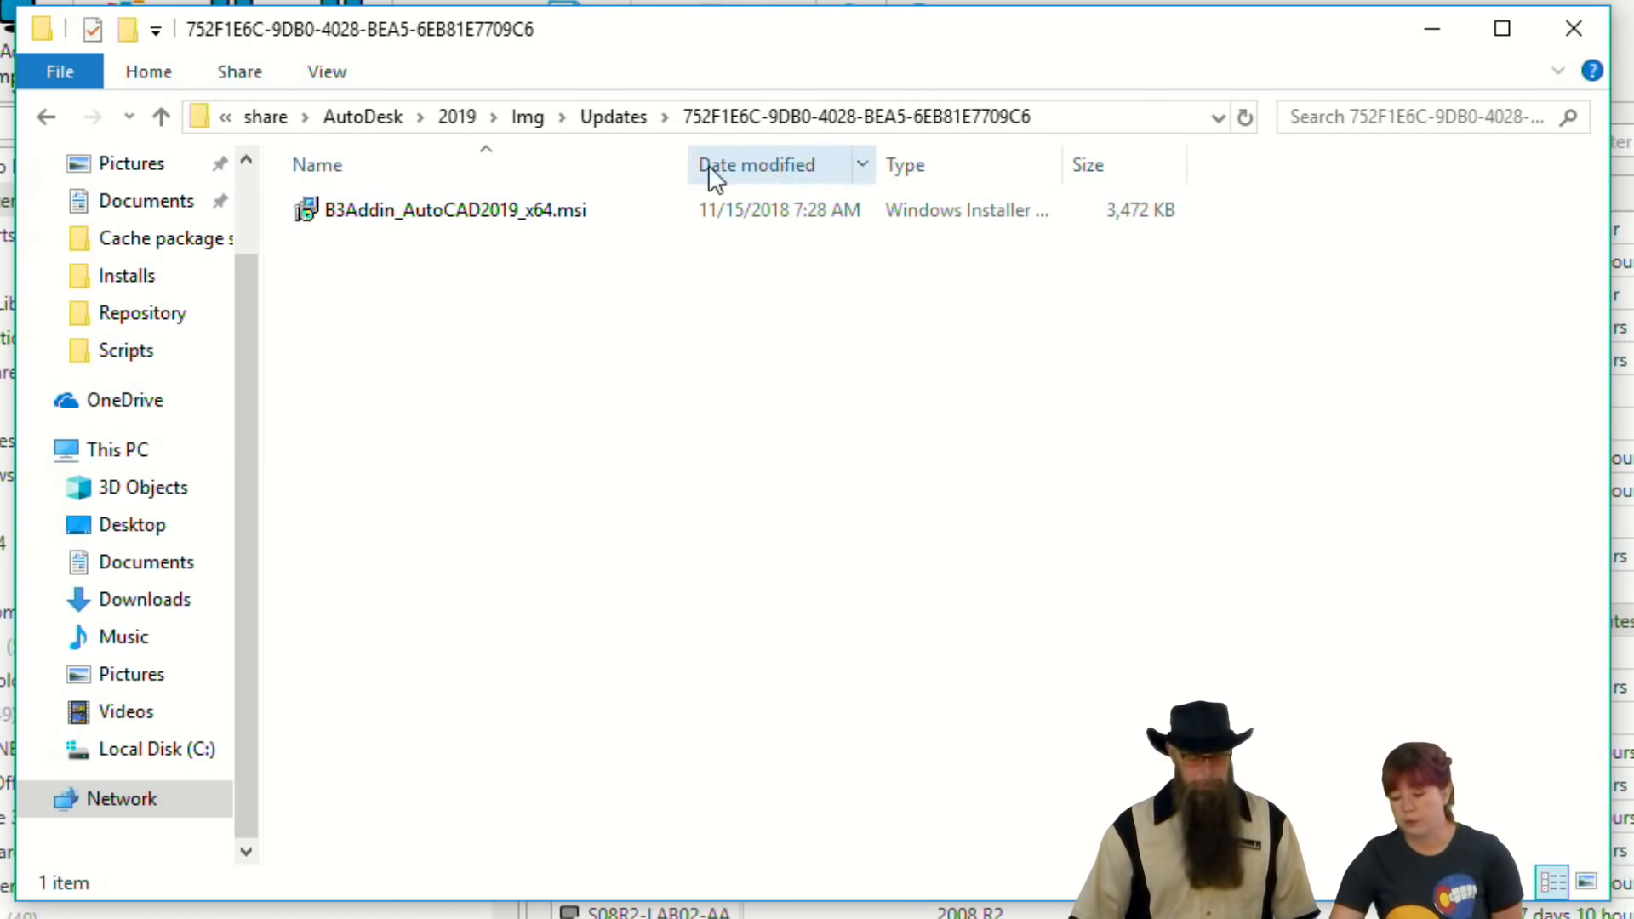
{"action": "left_click", "coordinate": [614, 119]}
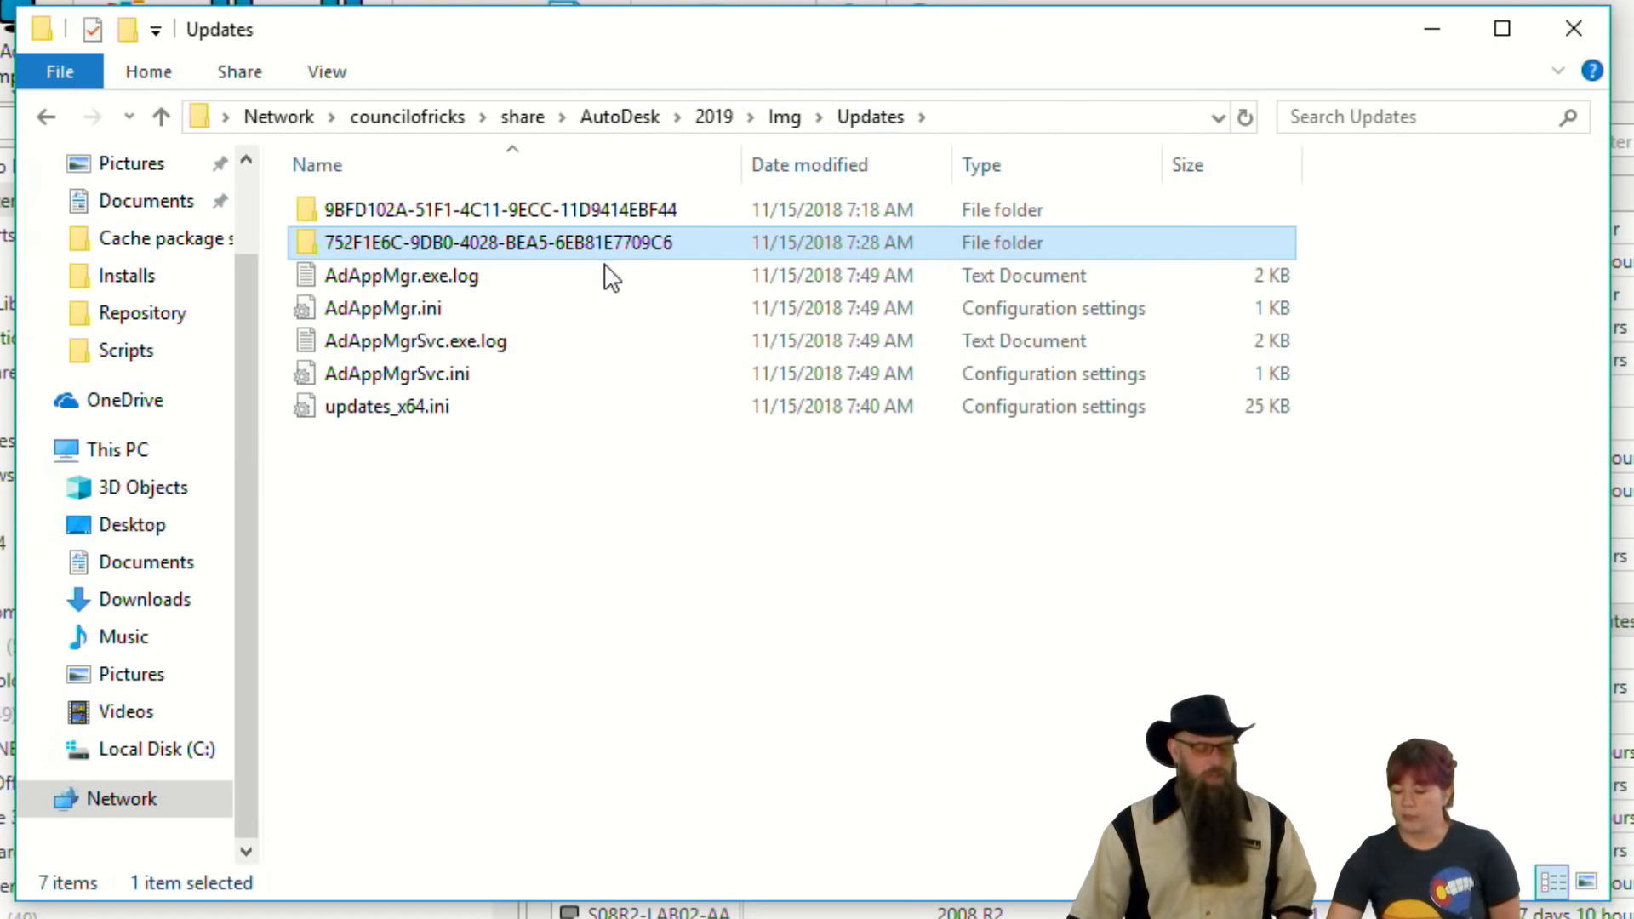
{"action": "double_click", "coordinate": [610, 208]}
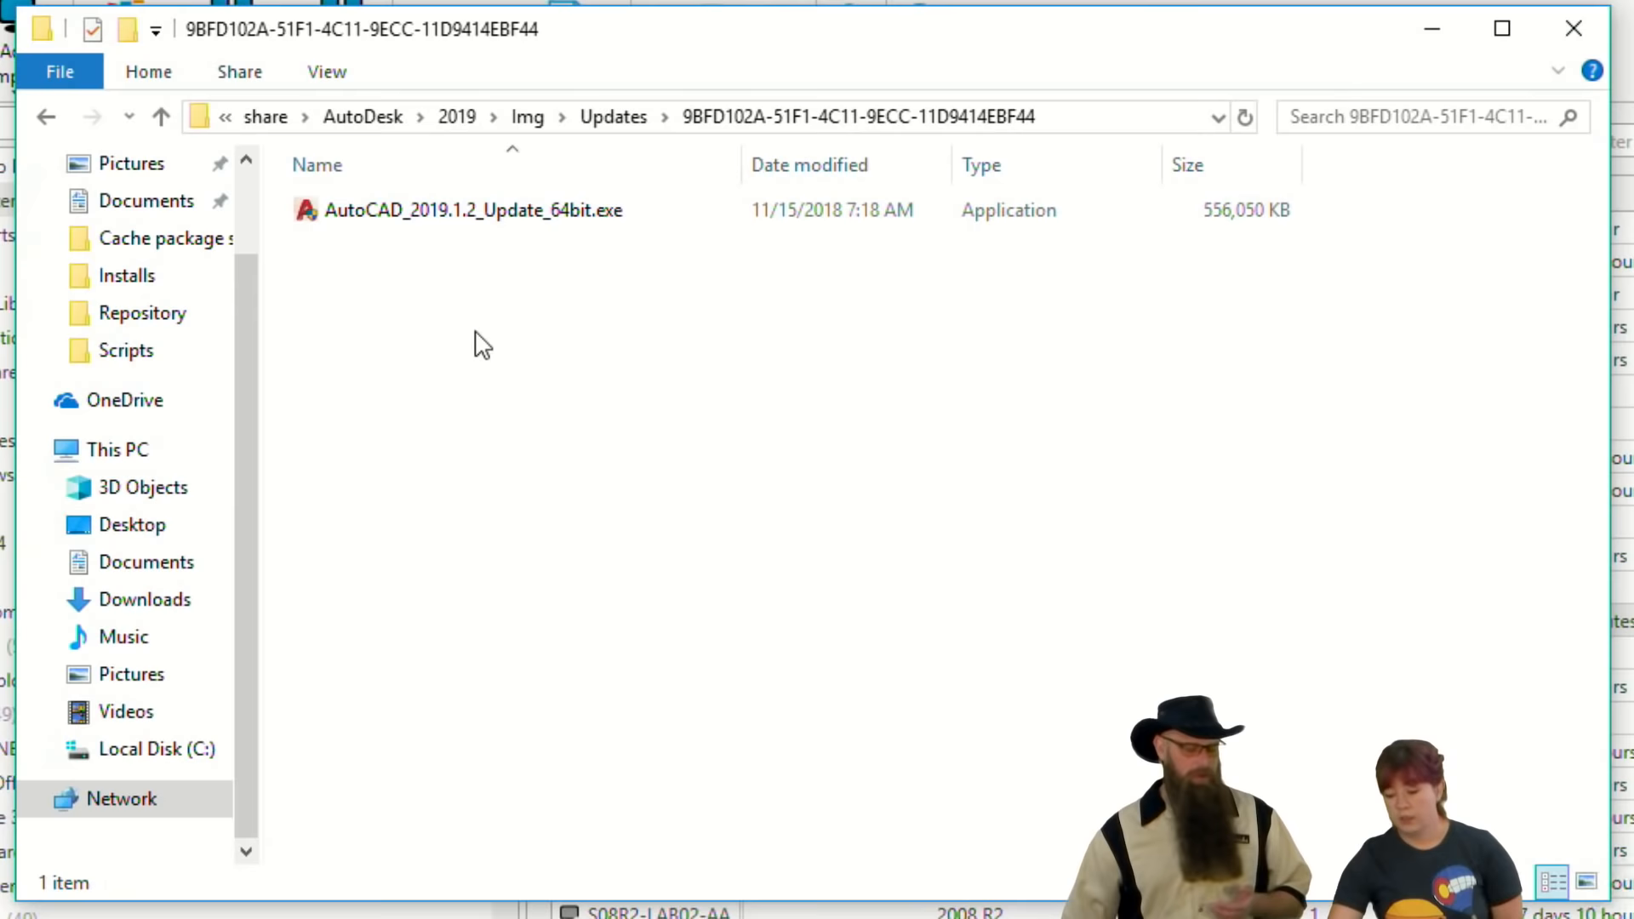
{"action": "left_click", "coordinate": [437, 228]}
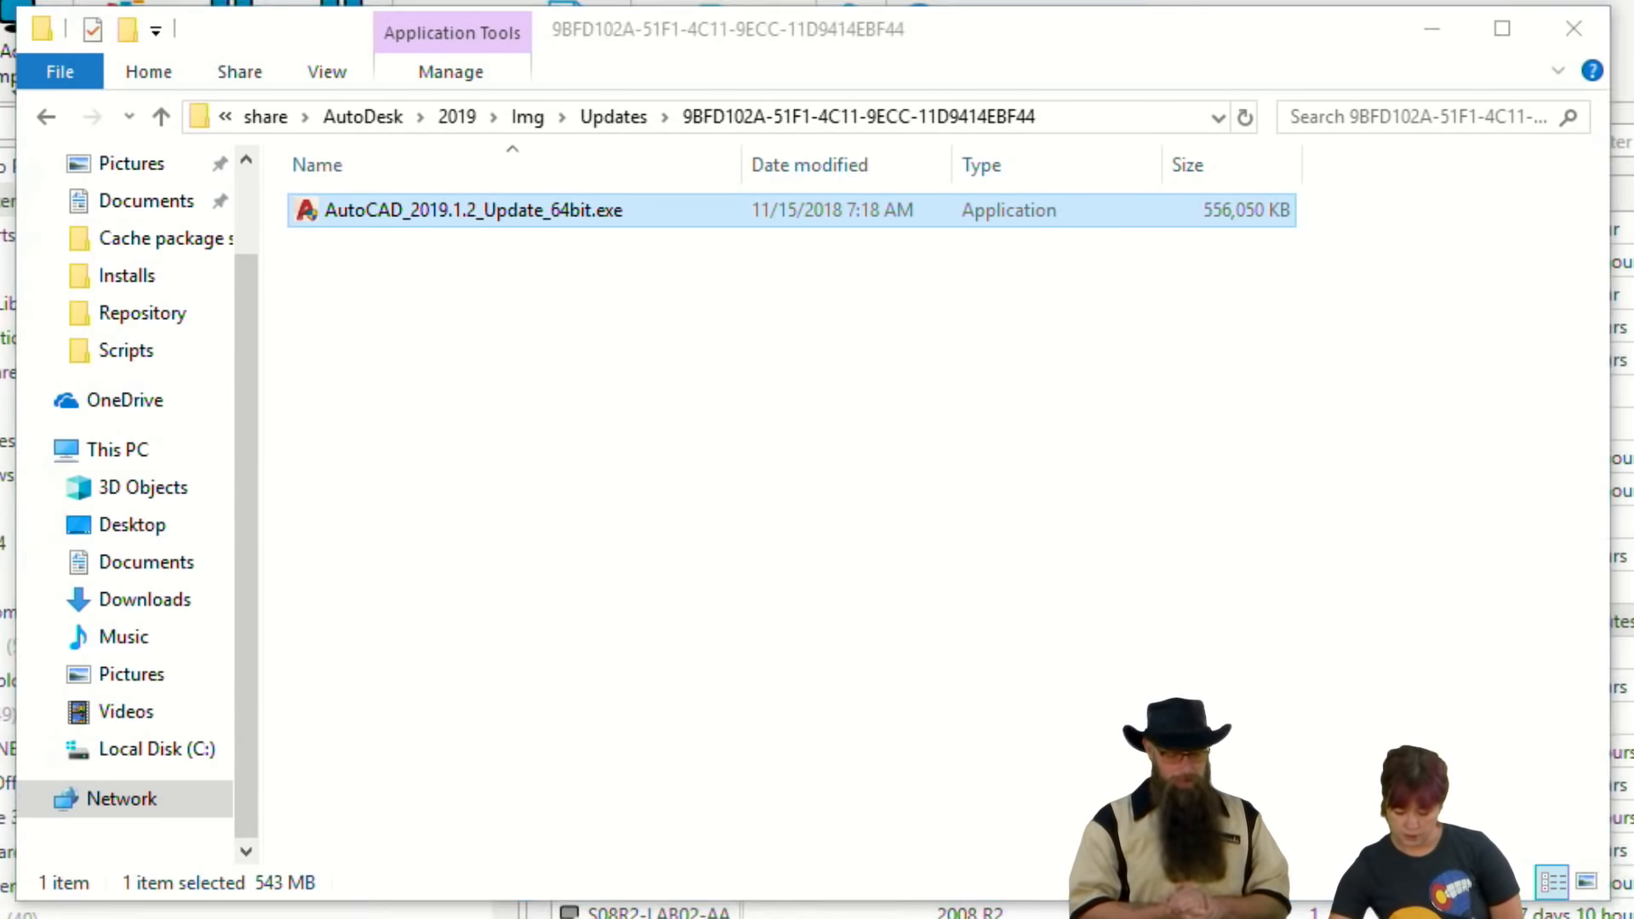
- Open the Run dialog, clear its previous entry, and insert the path of AutoCAD_2019.1.2_Update_64bit.exe from File Explorer
{"action": "key", "text": "super"}
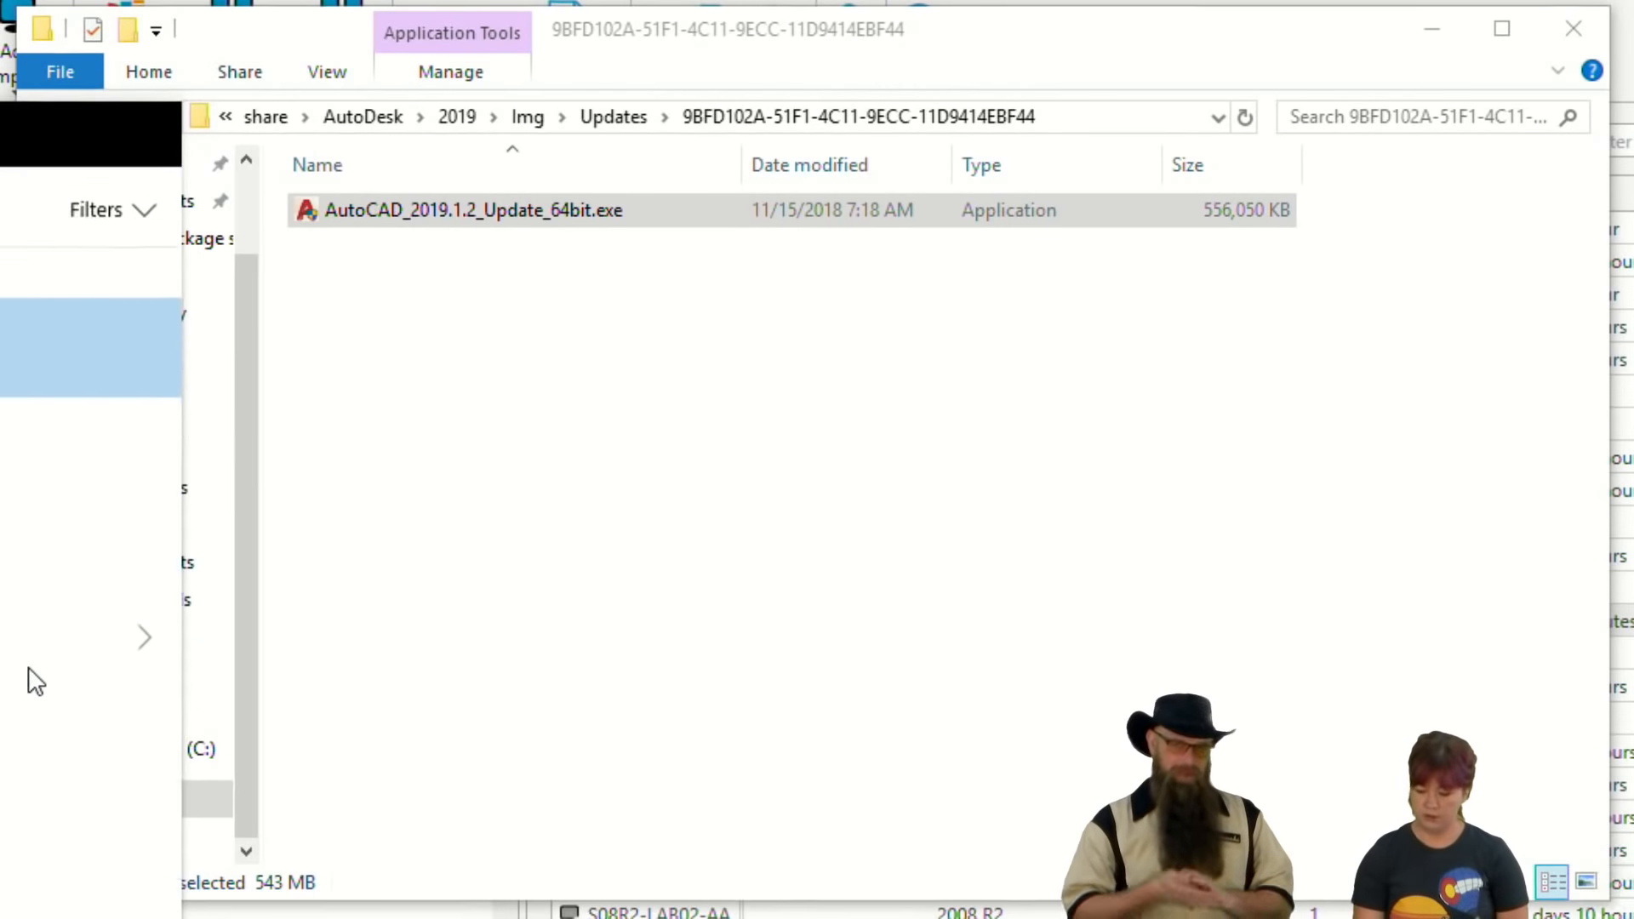
{"action": "key", "text": "Return"}
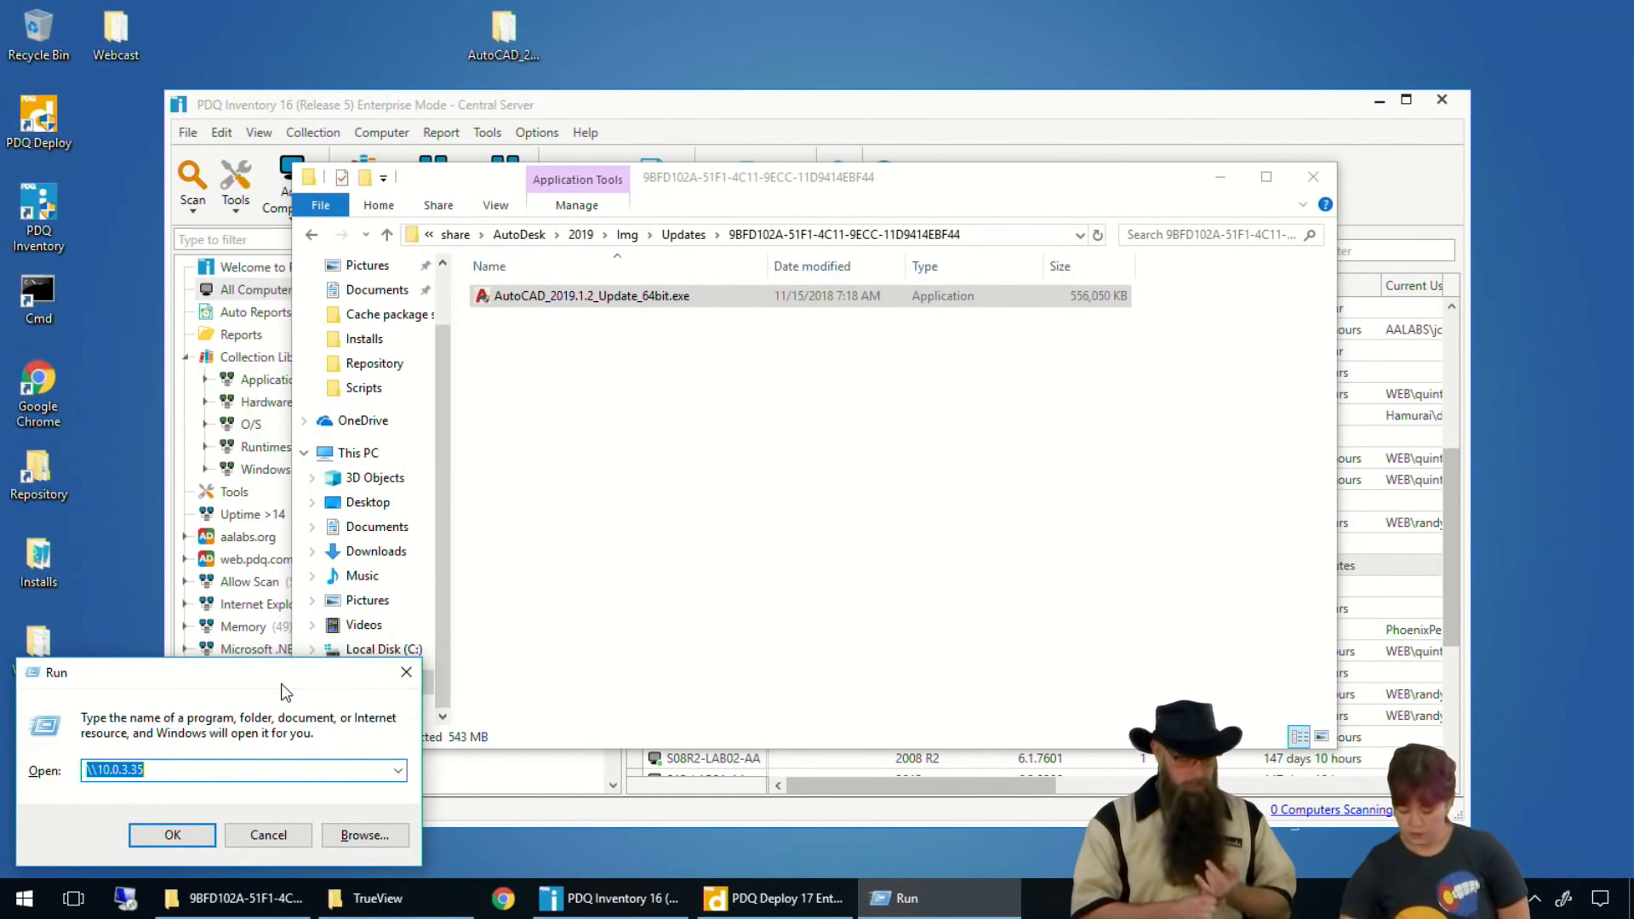
{"action": "key", "text": "BackSpace"}
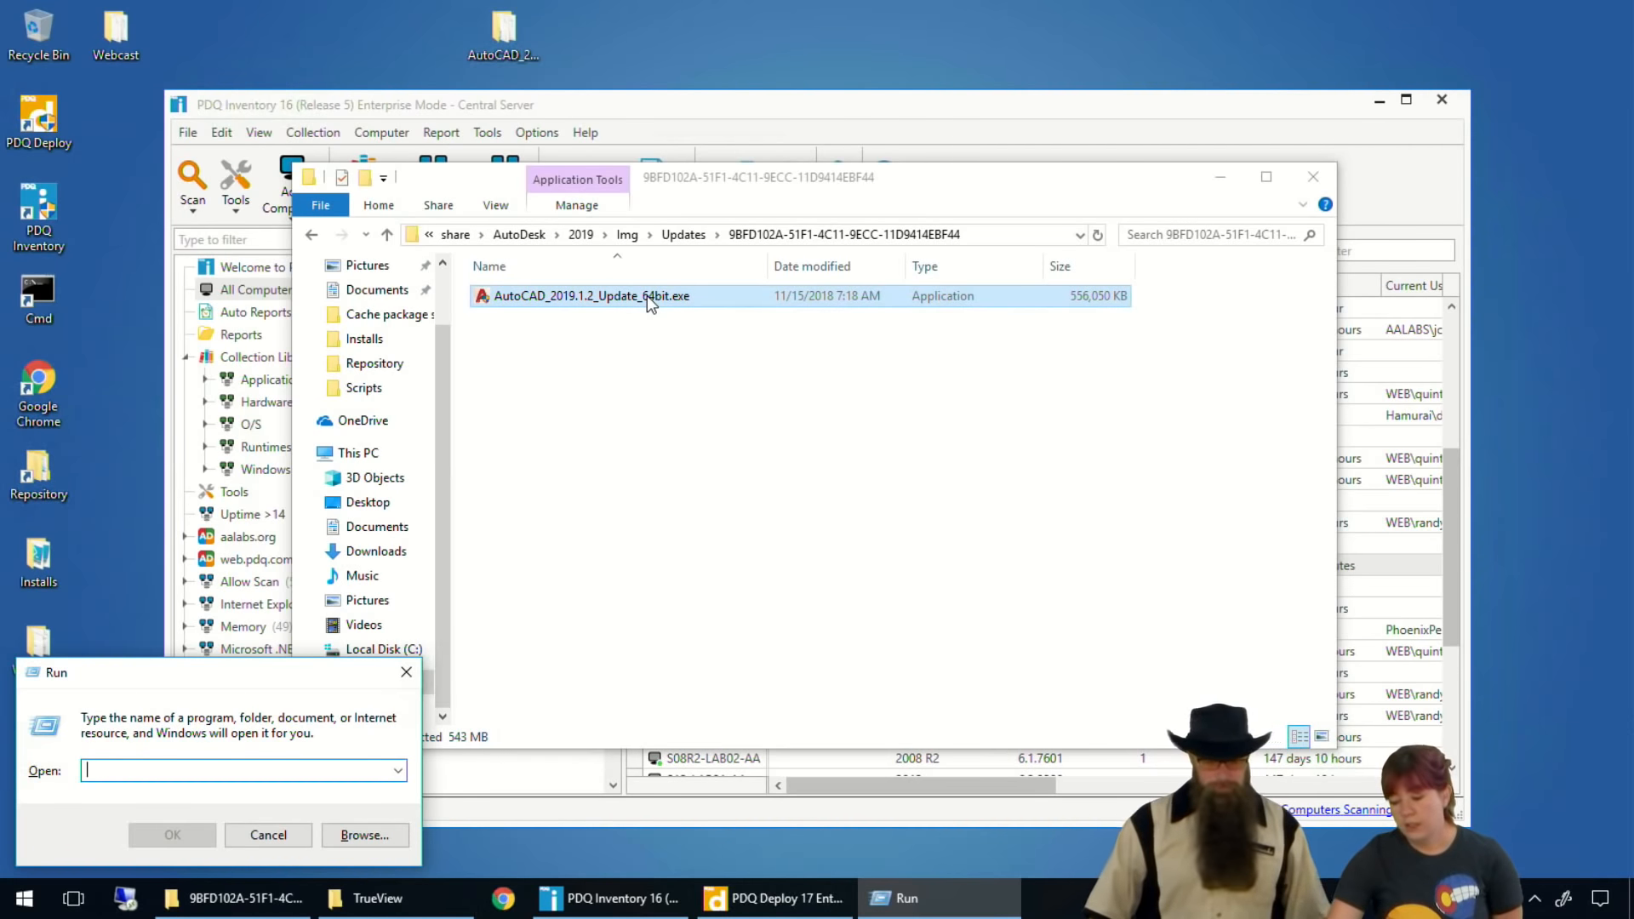
{"action": "left_click_drag", "start_coordinate": [647, 294], "coordinate": [211, 776]}
- Append the help switch to the update installer's path, run it, examine the listed setup parameters, and close the help window
{"action": "key", "text": "ctrl+Right"}
{"action": "key", "text": "ctrl+Right"}
{"action": "key", "text": "ctrl+Right"}
{"action": "key", "text": "ctrl+Right"}
{"action": "key", "text": "ctrl+Right"}
{"action": "key", "text": "ctrl+Right"}
{"action": "key", "text": "ctrl+Right"}
{"action": "key", "text": "ctrl+Right"}
{"action": "key", "text": "ctrl+Right"}
{"action": "key", "text": "ctrl+Right"}
{"action": "key", "text": "ctrl+Right"}
{"action": "key", "text": "ctrl+Right"}
{"action": "key", "text": "ctrl+Right"}
{"action": "key", "text": "ctrl+Right"}
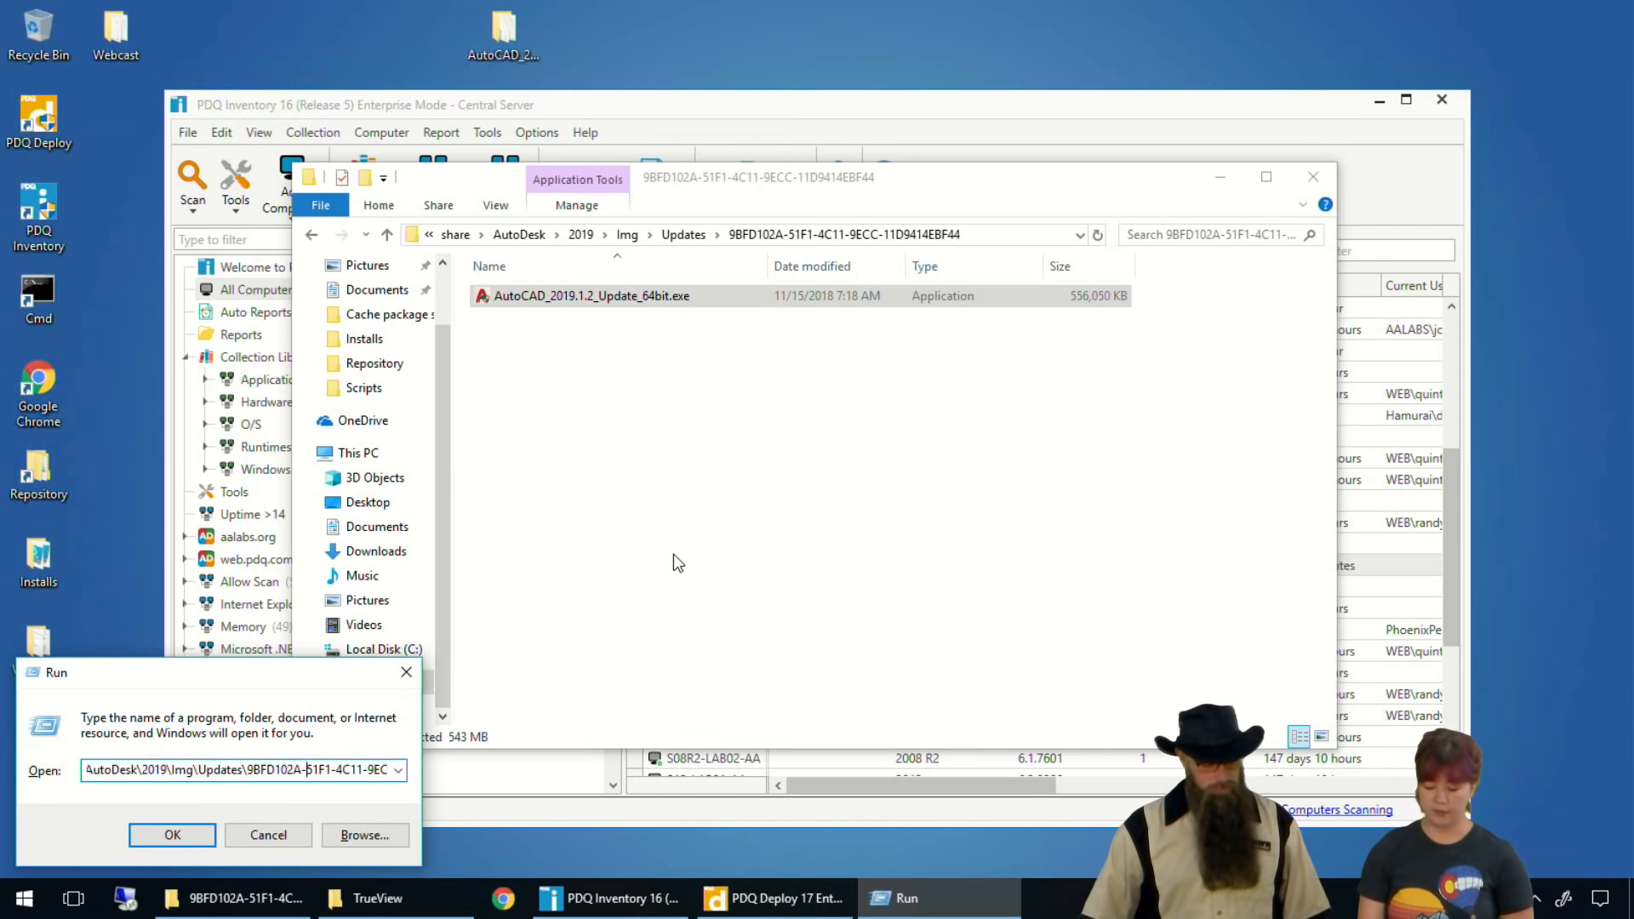
{"action": "type", "text": "/"}
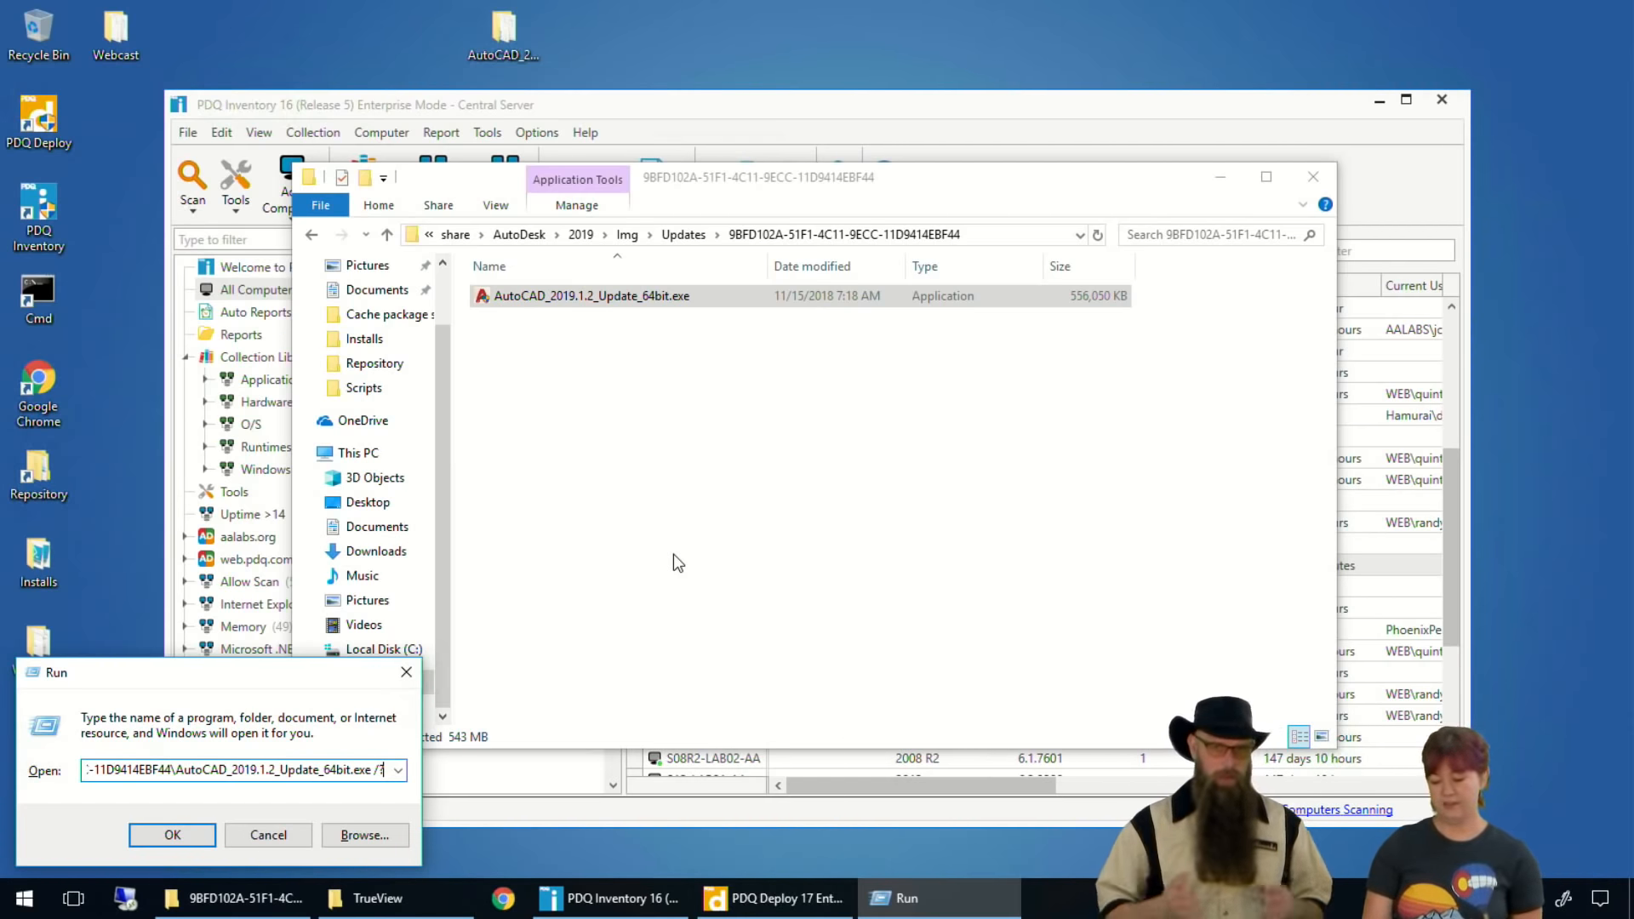
{"action": "key", "text": "Return"}
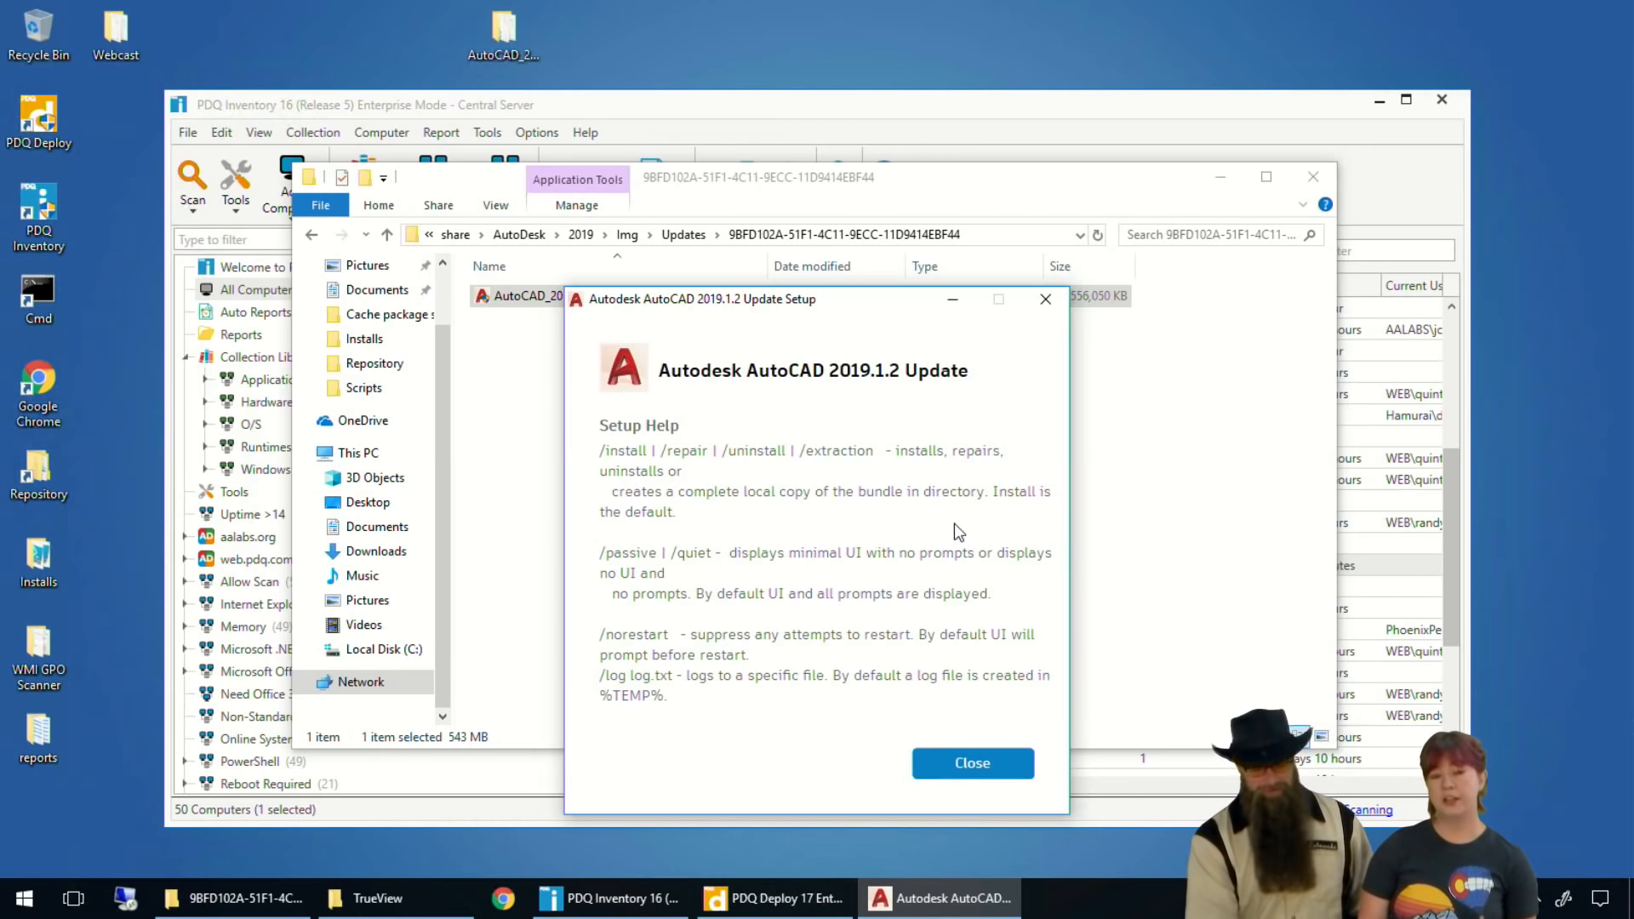
{"action": "left_click", "coordinate": [1045, 300]}
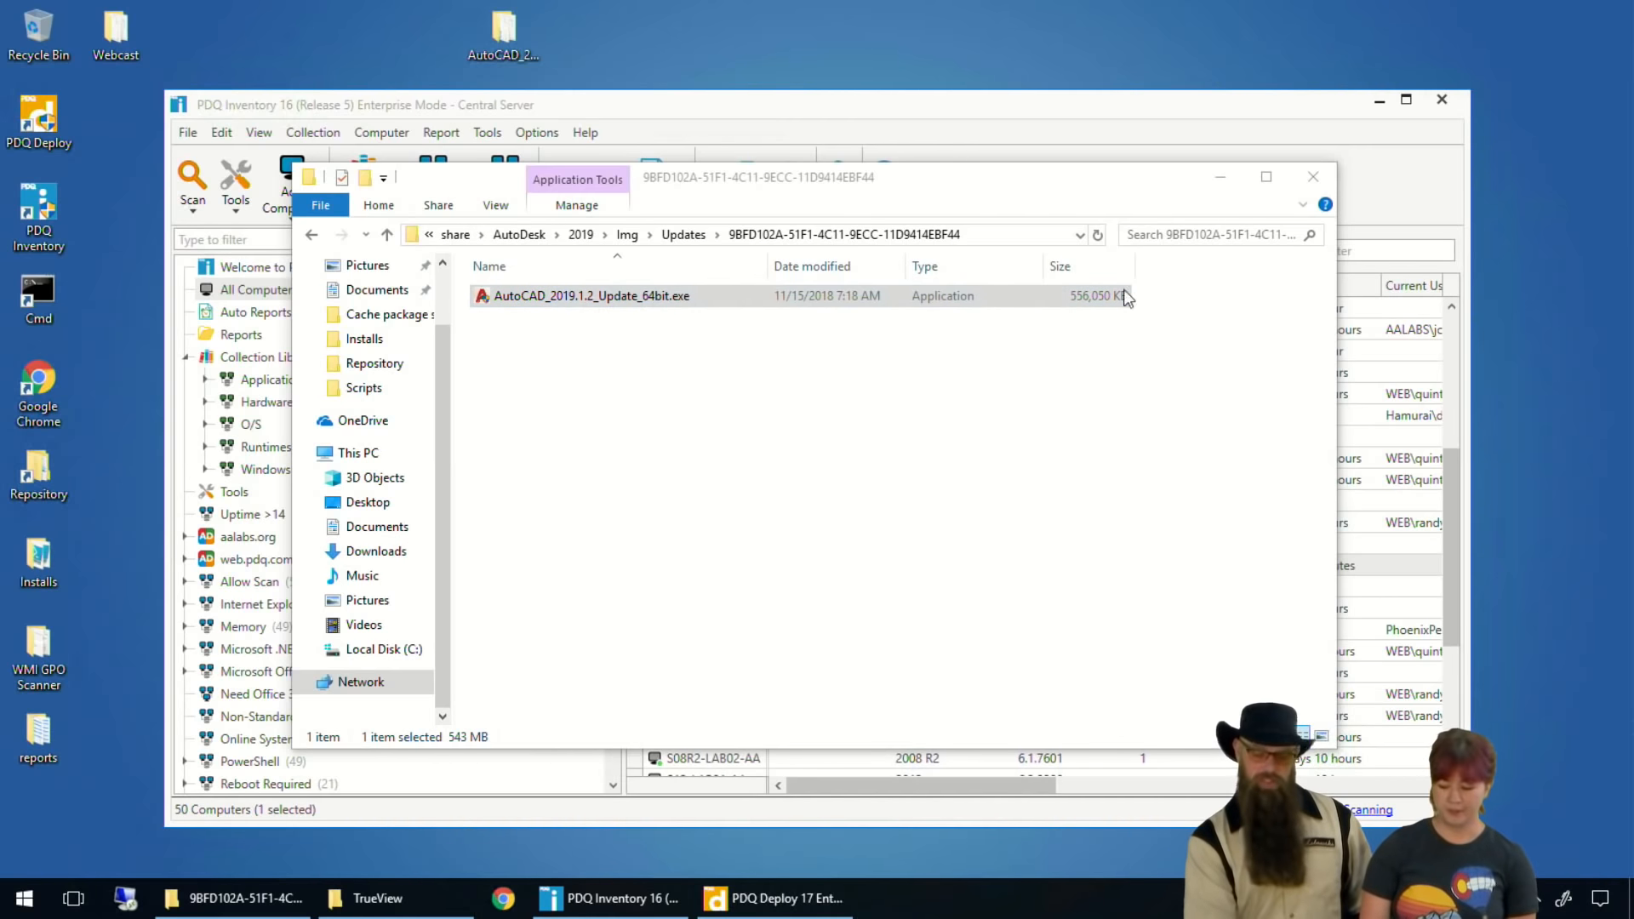
- Switch to PDQ Deploy, open the AutoCAD 2019 Update package, examine its Install the Update step and success codes, and close it
{"action": "left_click", "coordinate": [1135, 129]}
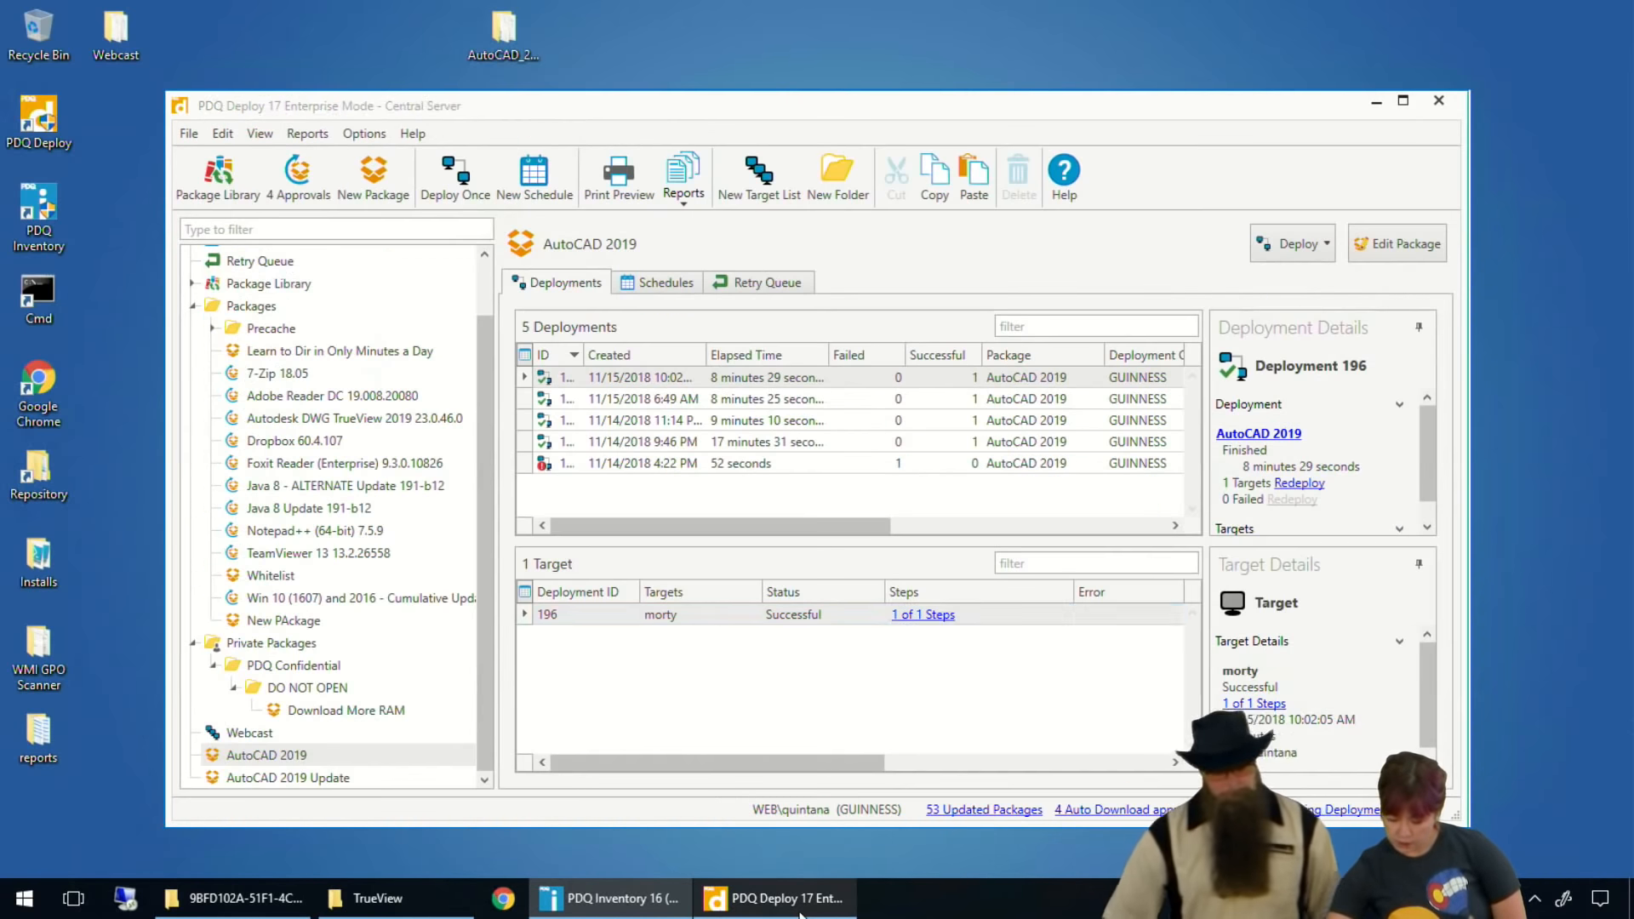
{"action": "left_click", "coordinate": [776, 898]}
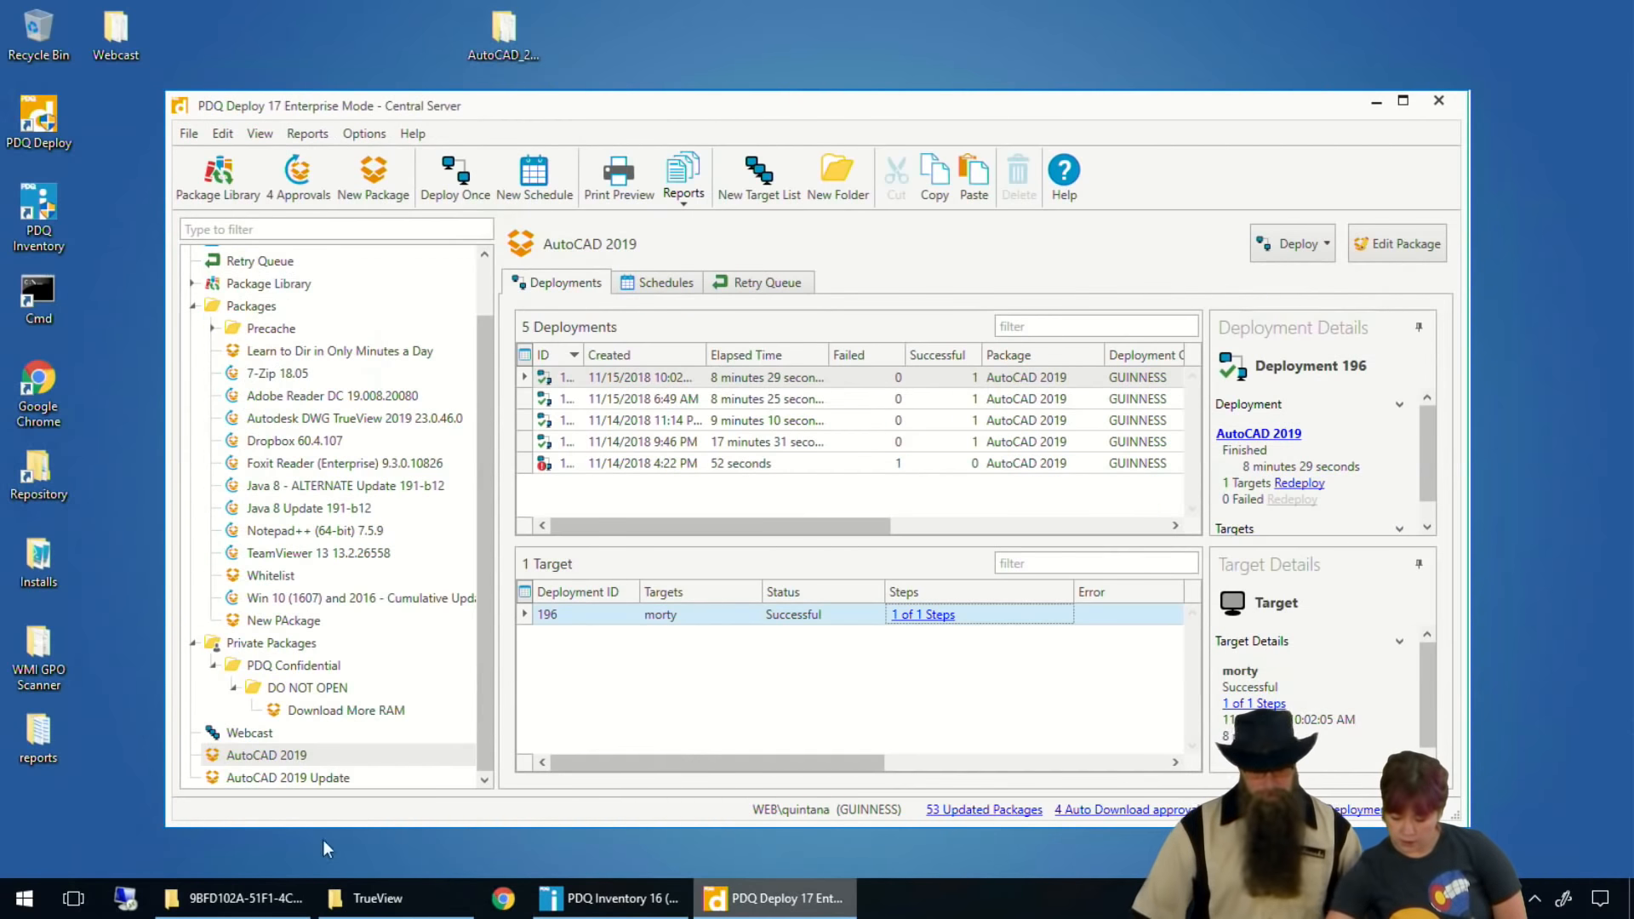
{"action": "double_click", "coordinate": [280, 777]}
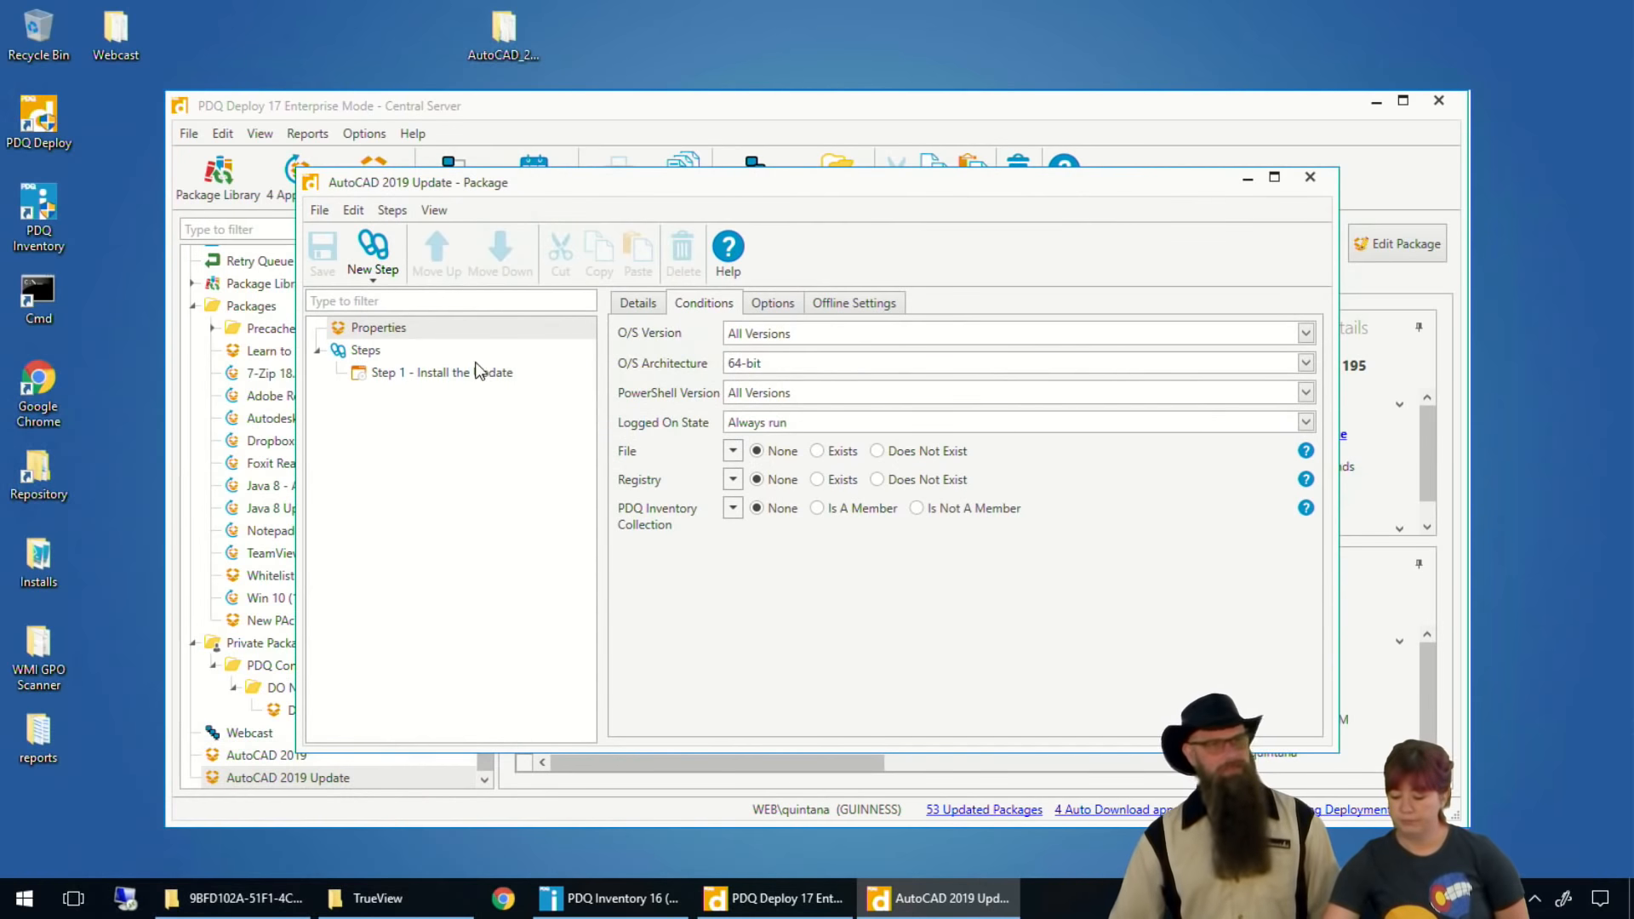
{"action": "left_click", "coordinate": [446, 371]}
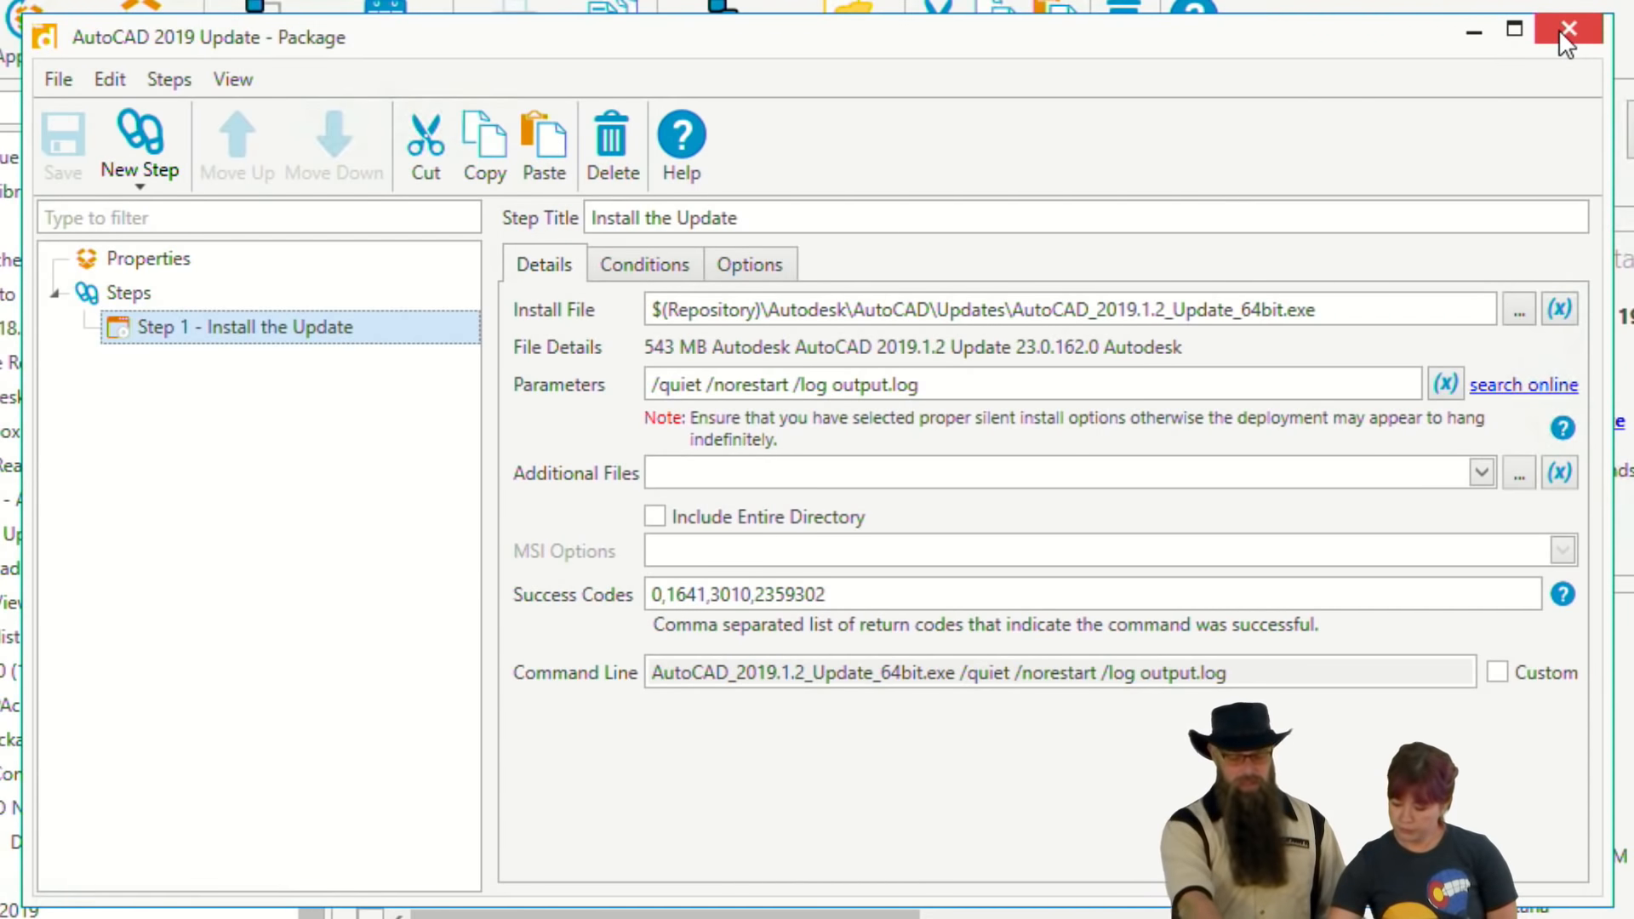
{"action": "left_click_drag", "start_coordinate": [864, 596], "coordinate": [631, 611]}
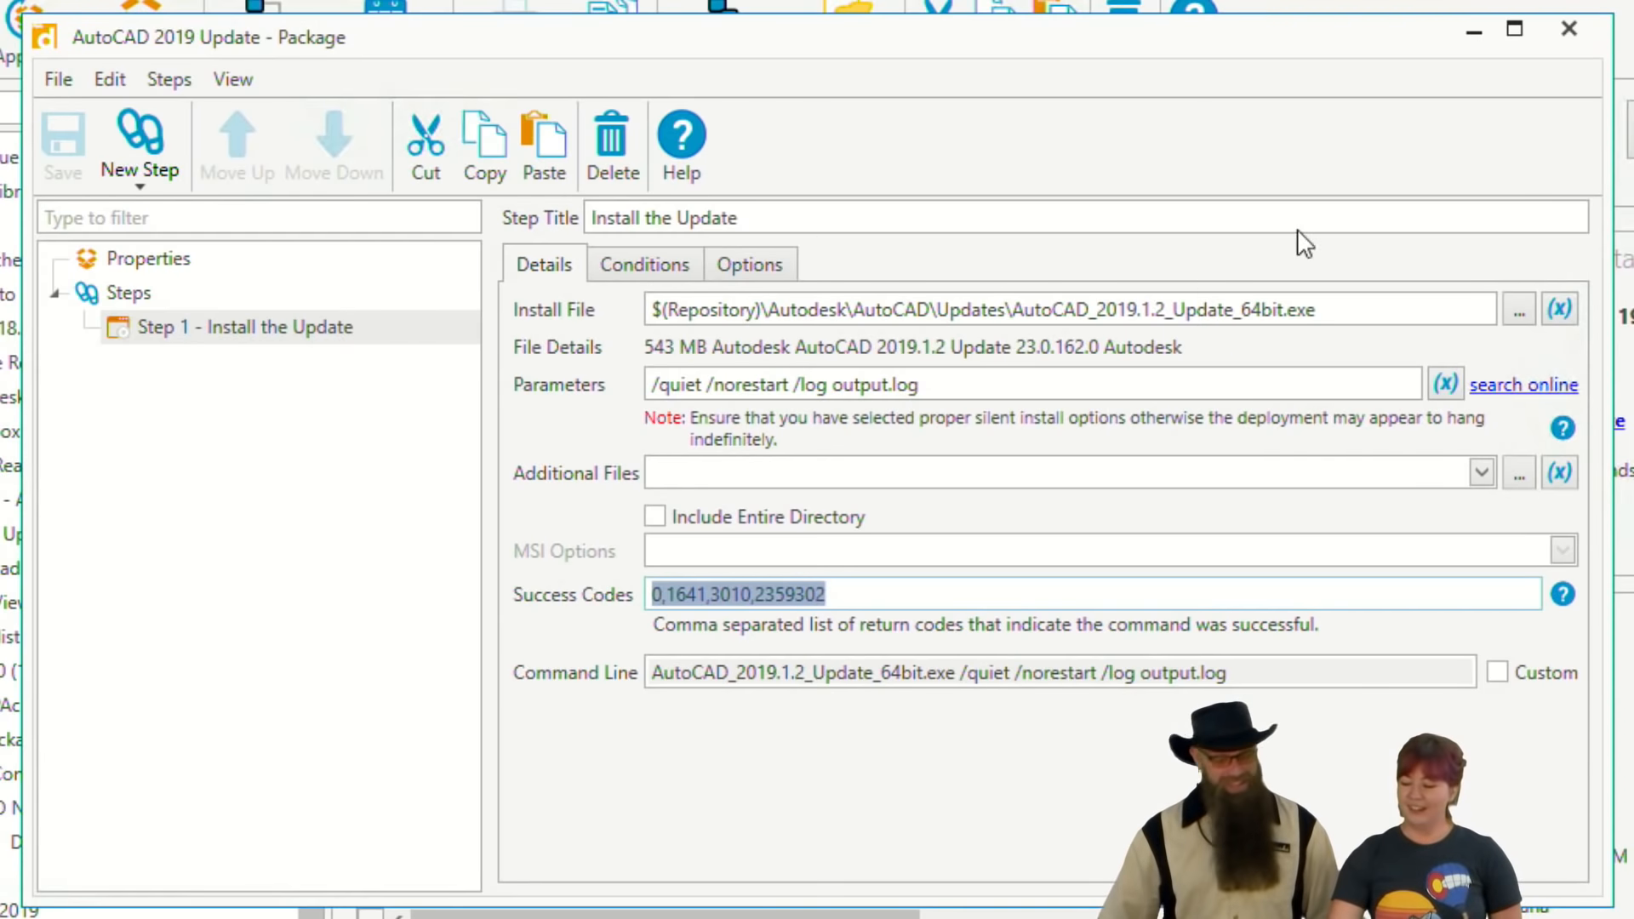
{"action": "left_click", "coordinate": [1567, 30]}
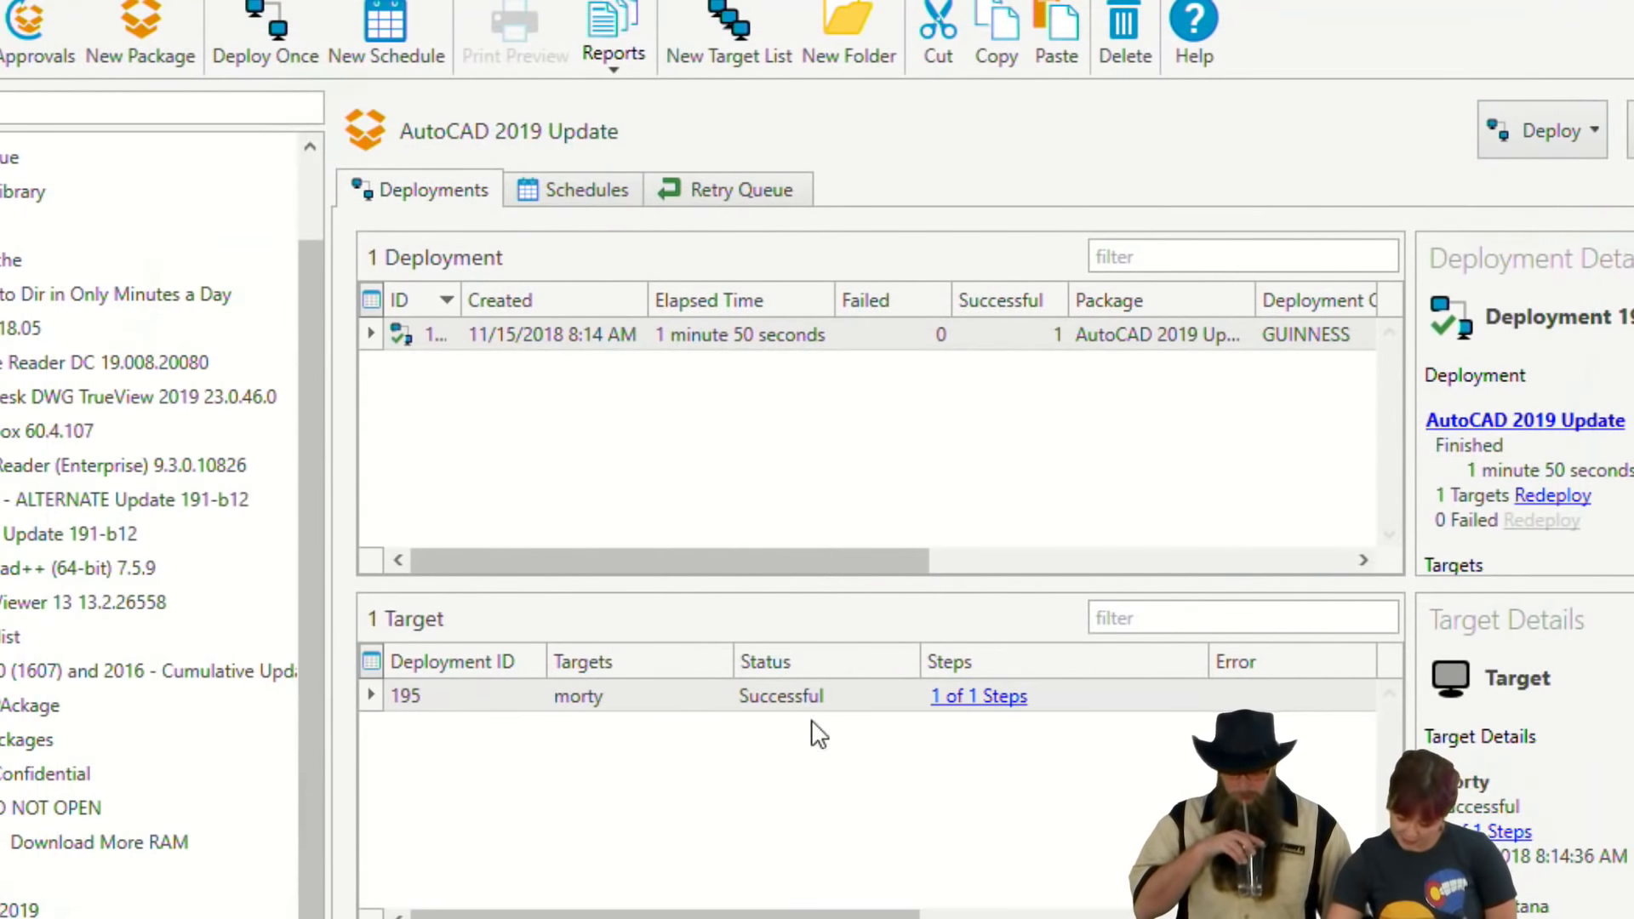
- Deploy the AutoCAD 2019 Update package once to the target morty
{"action": "left_click", "coordinate": [652, 694]}
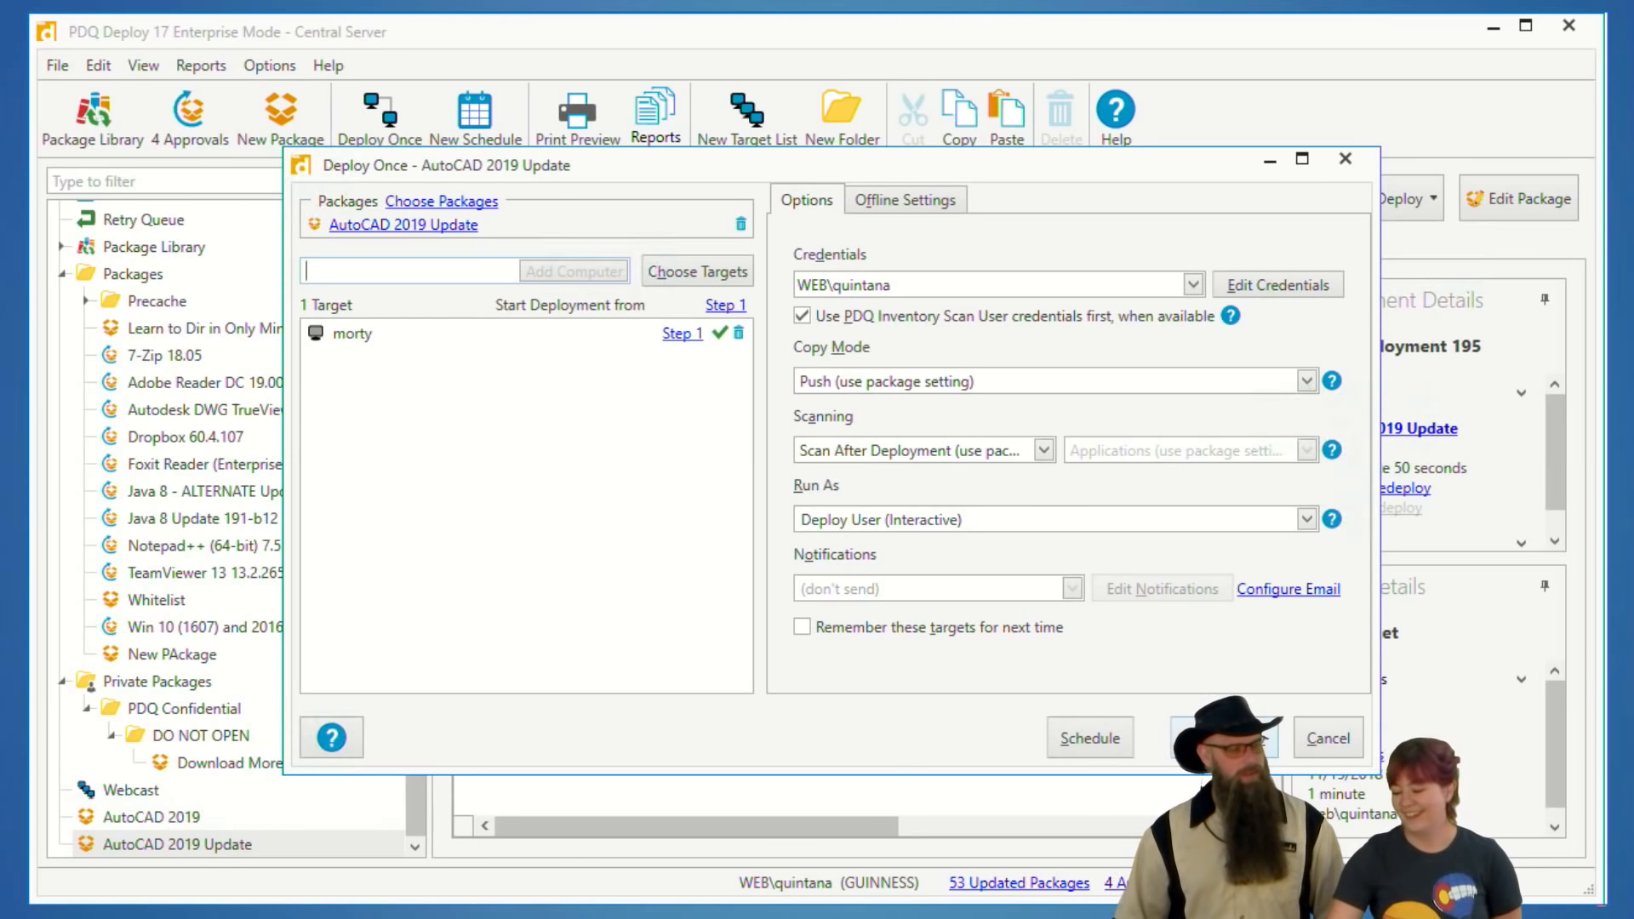
{"action": "left_click", "coordinate": [1225, 737]}
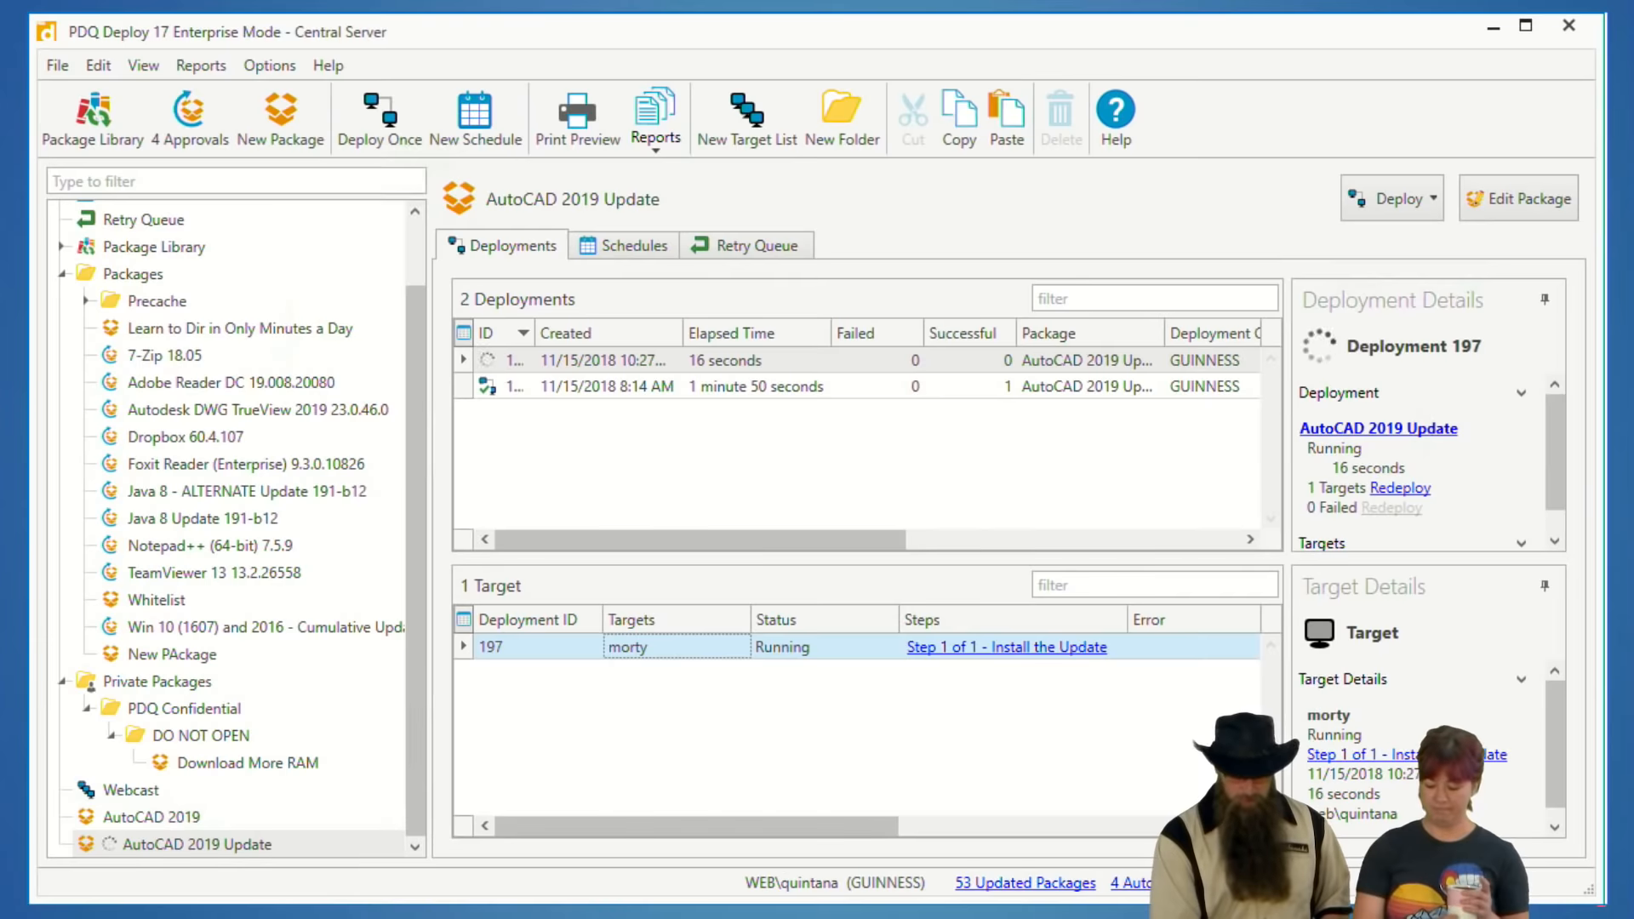
- Switch to PDQ Inventory, open MORTY's computer details, and examine its installed hot fixes
{"action": "left_click", "coordinate": [610, 899]}
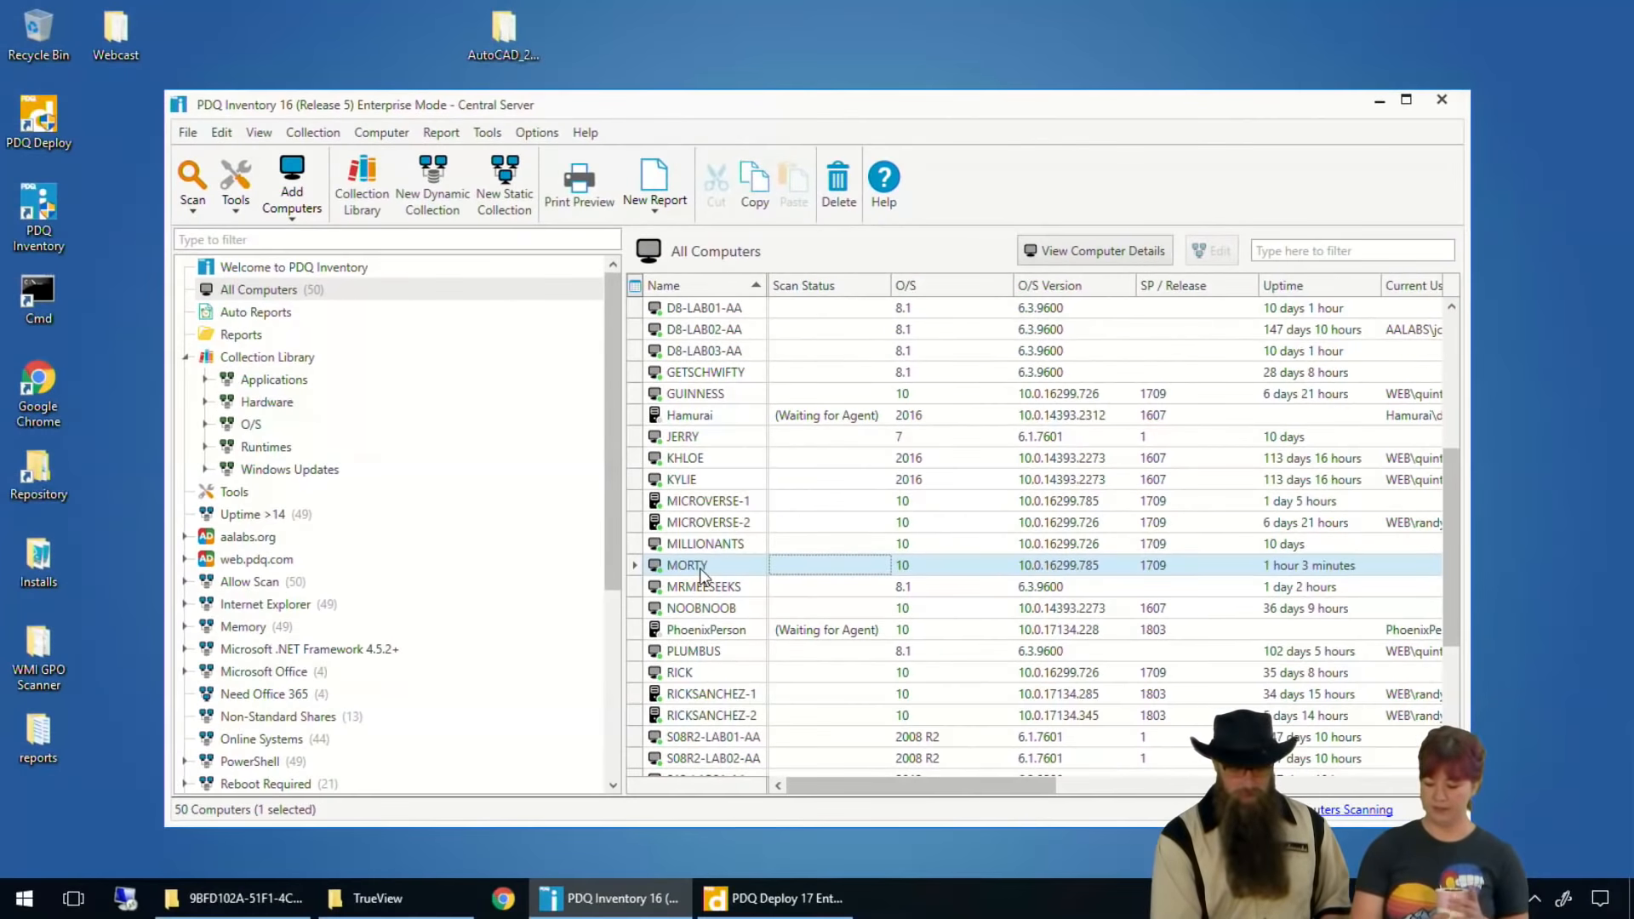
{"action": "double_click", "coordinate": [700, 568]}
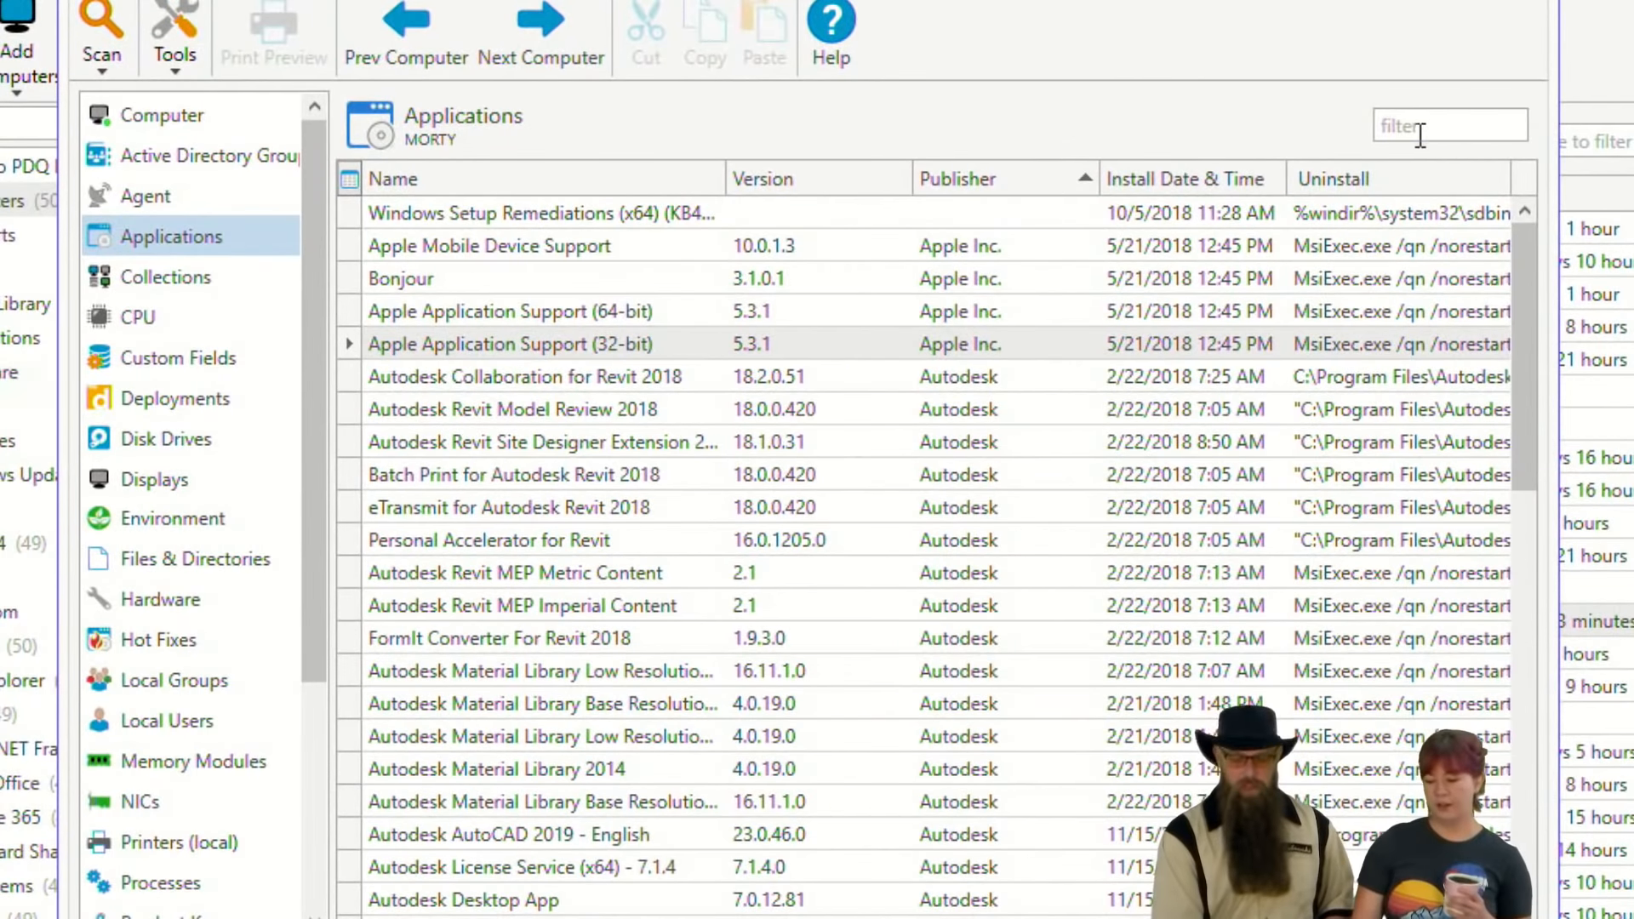
{"action": "left_click", "coordinate": [1419, 128]}
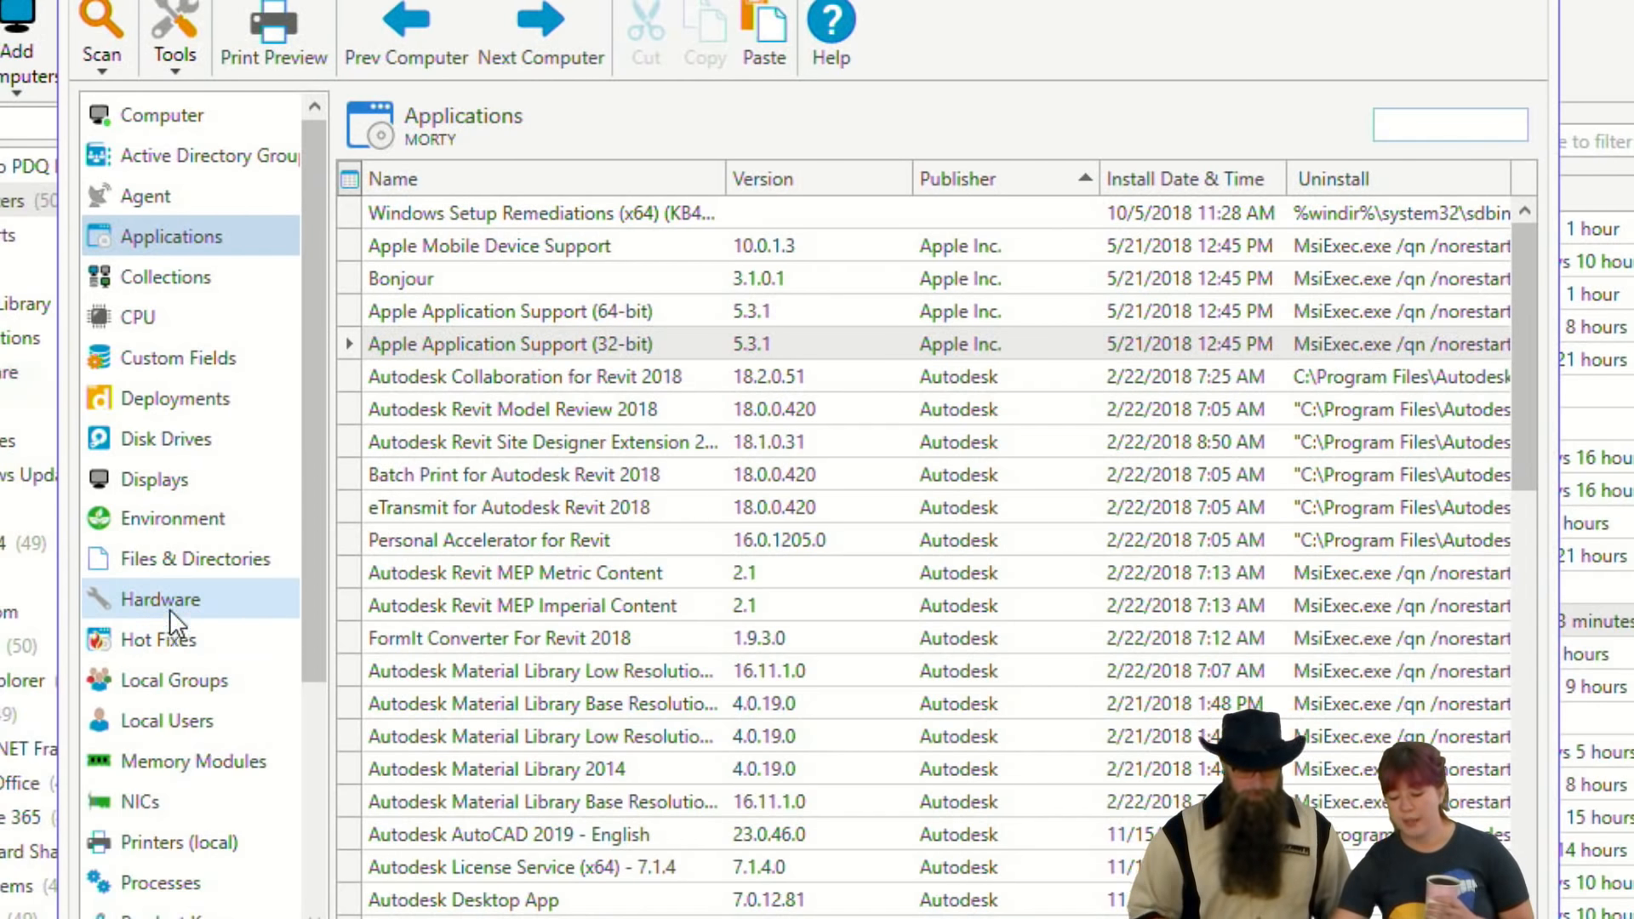
{"action": "left_click", "coordinate": [168, 645]}
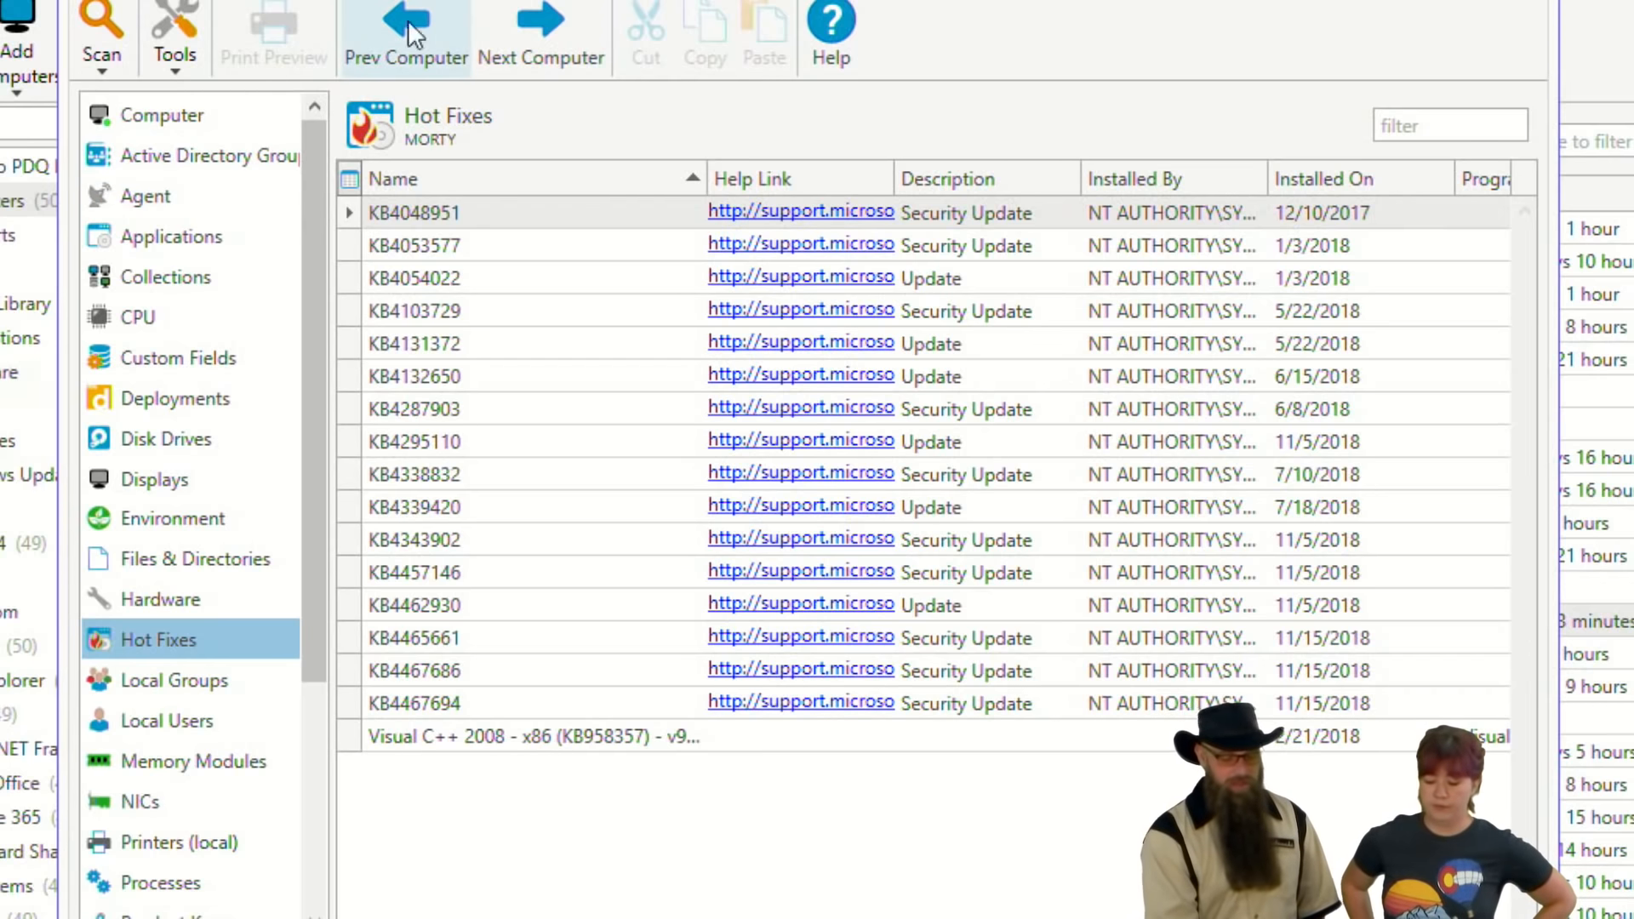
- Filter MORTY's applications by autocad, and check the AutoCAD 2019 Update deployment's status for morty in PDQ Deploy
{"action": "left_click", "coordinate": [197, 232]}
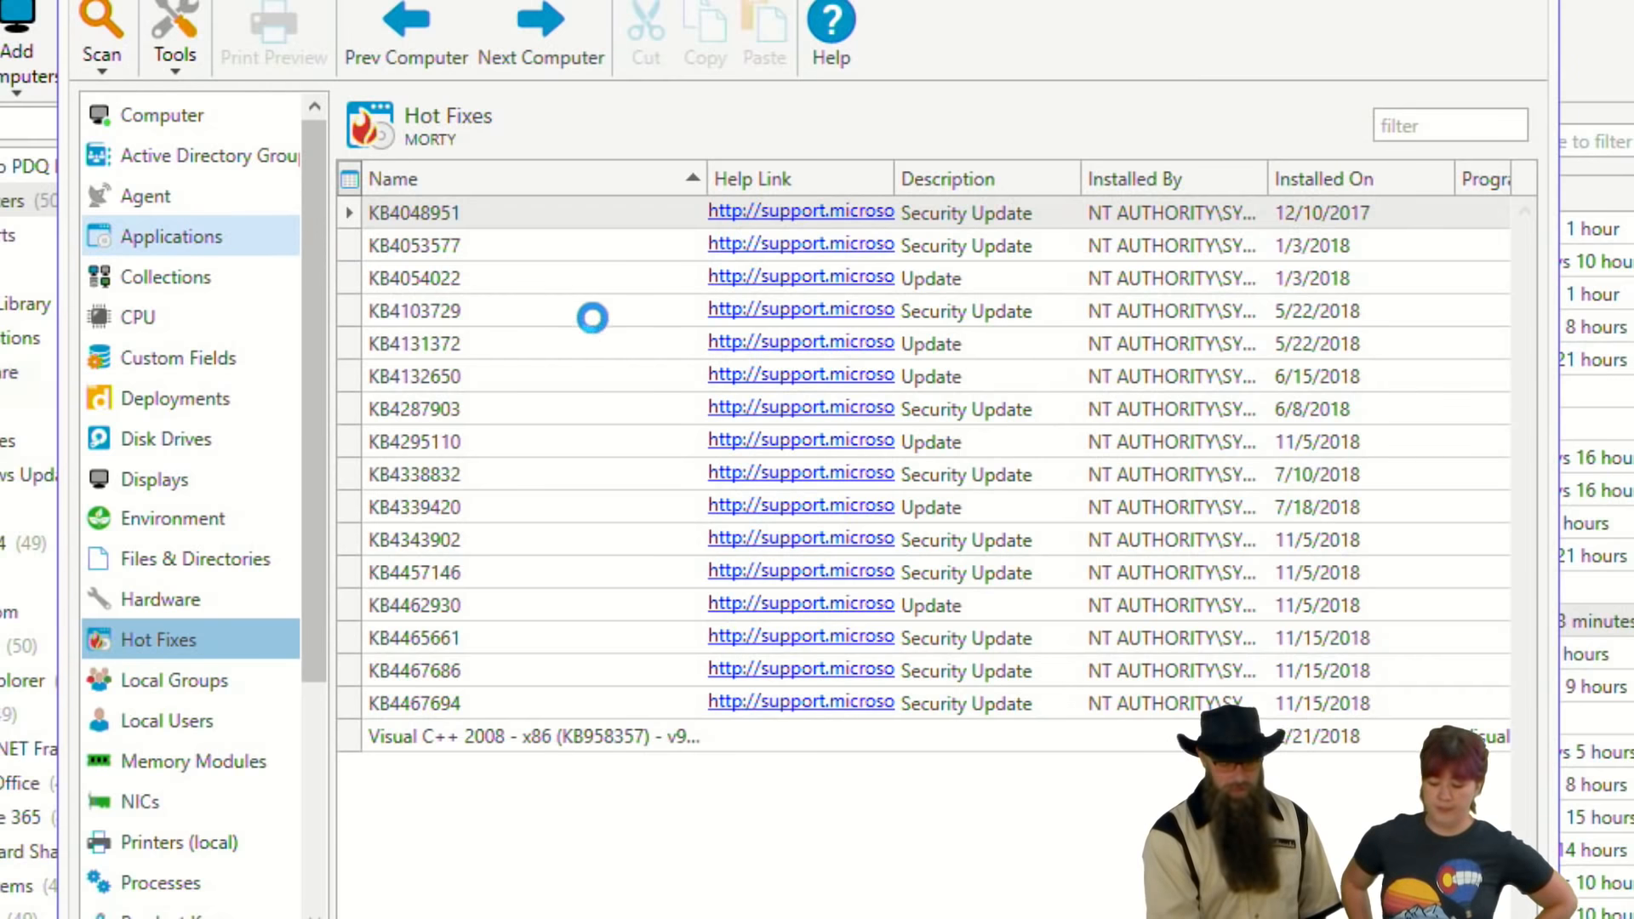
{"action": "left_click", "coordinate": [1434, 121]}
{"action": "type", "text": "autodes"}
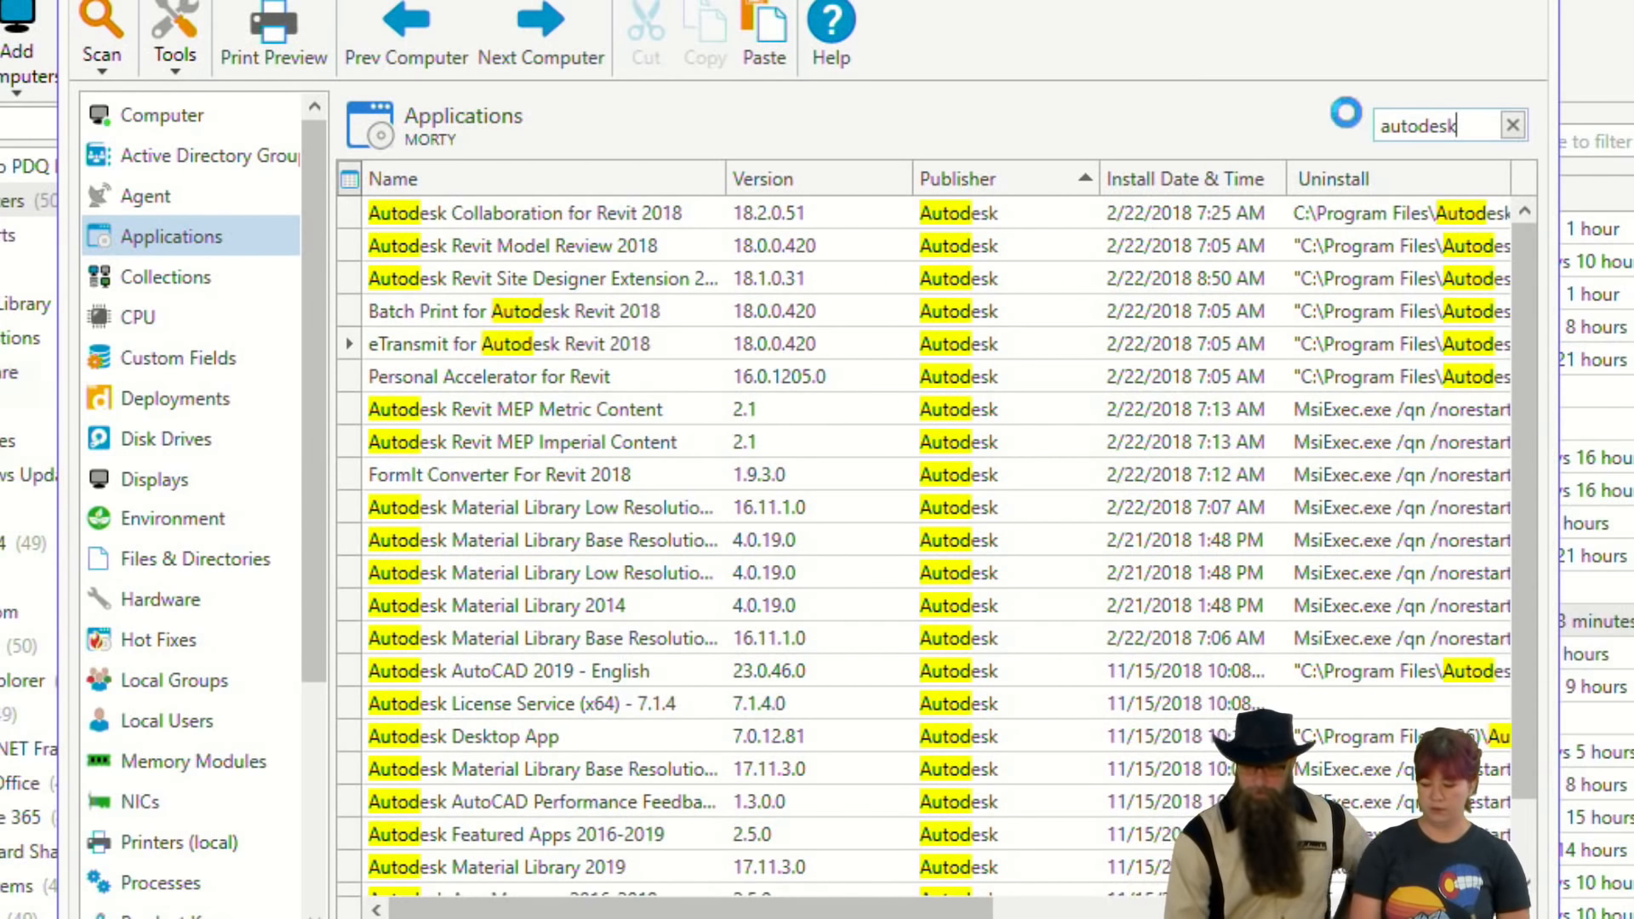
{"action": "type", "text": "k"}
{"action": "key", "text": "BackSpace"}
{"action": "key", "text": "BackSpace"}
{"action": "key", "text": "BackSpace"}
{"action": "key", "text": "BackSpace"}
{"action": "type", "text": "cad"}
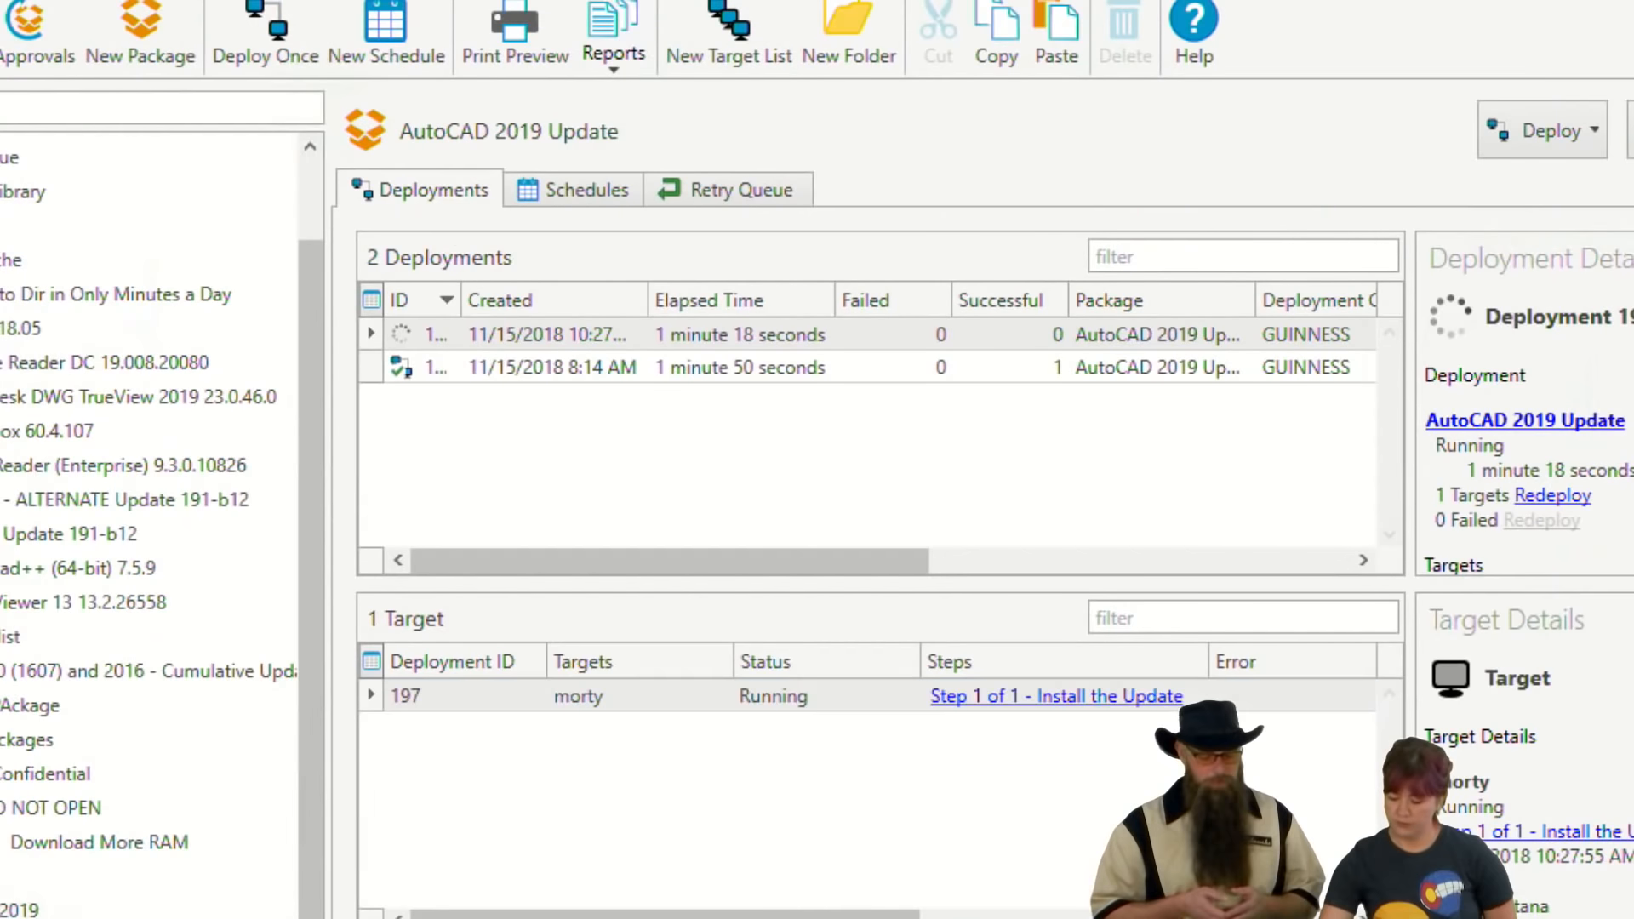
{"action": "left_click", "coordinate": [640, 696]}
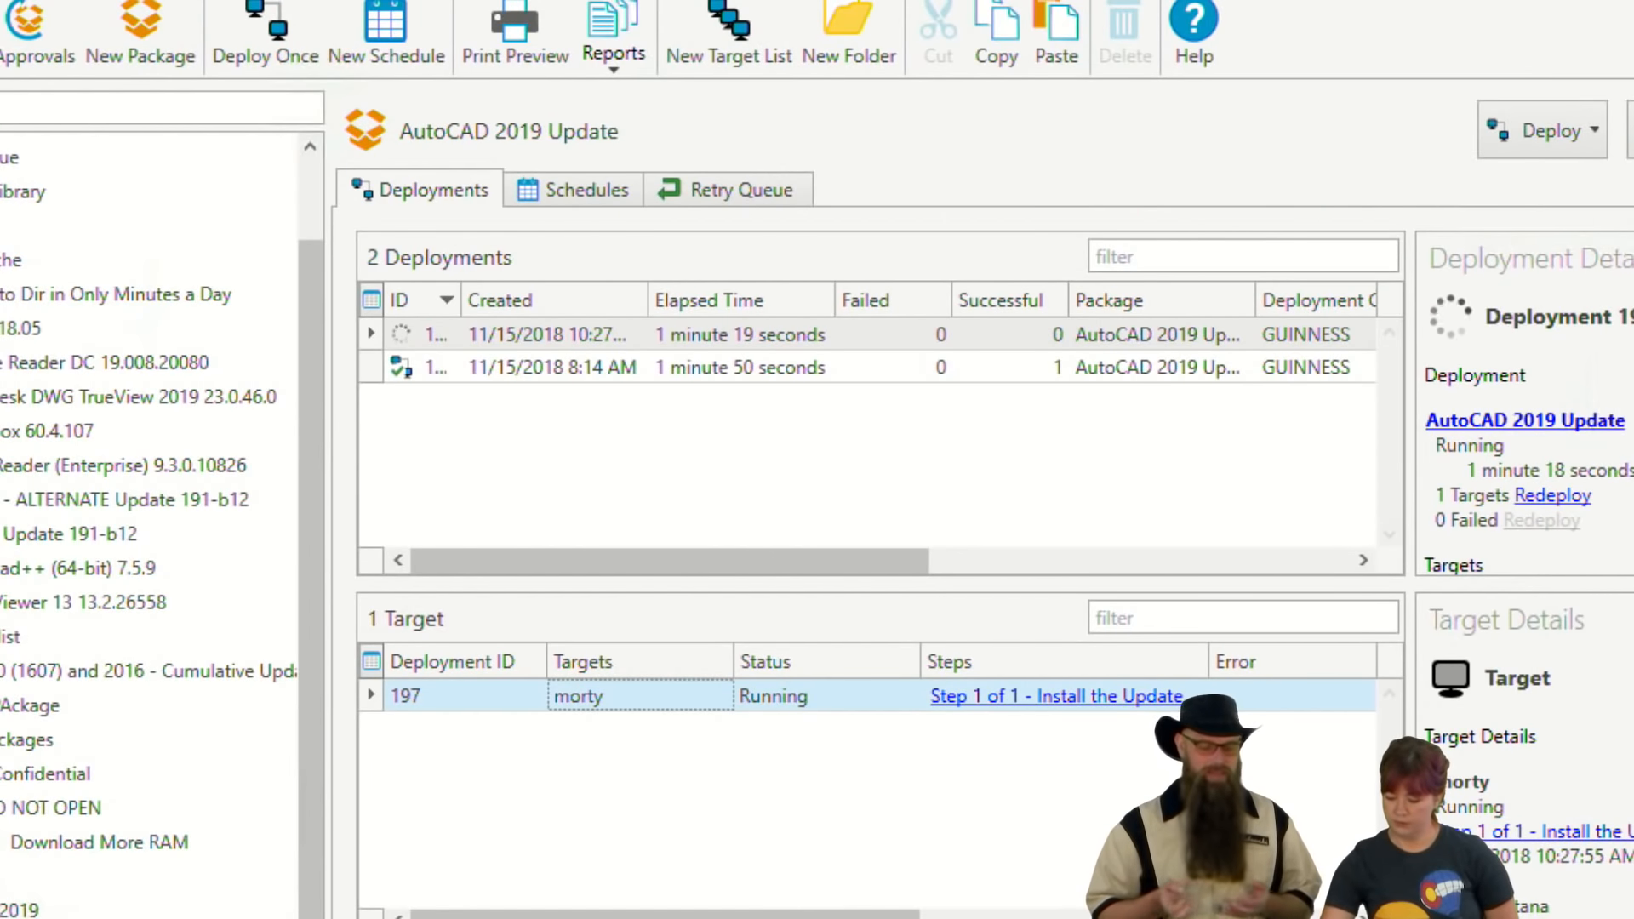
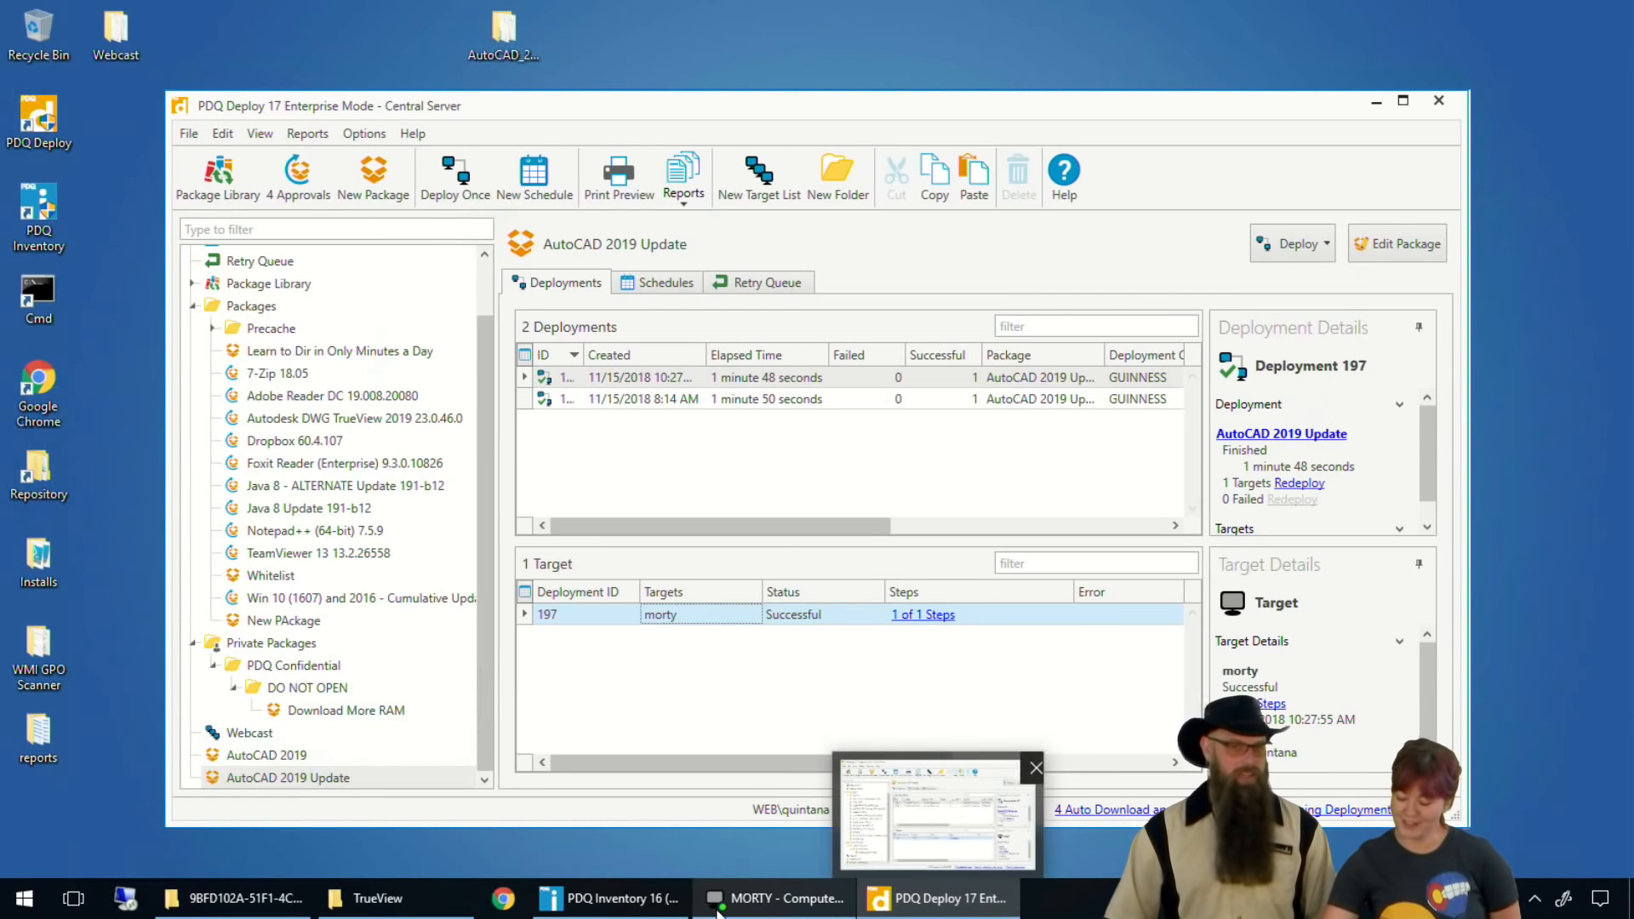
- Return to MORTY's details, examine the AutoCAD update under Hot Fixes, clear the filter, and view its program, version and publisher
{"action": "left_click", "coordinate": [785, 805]}
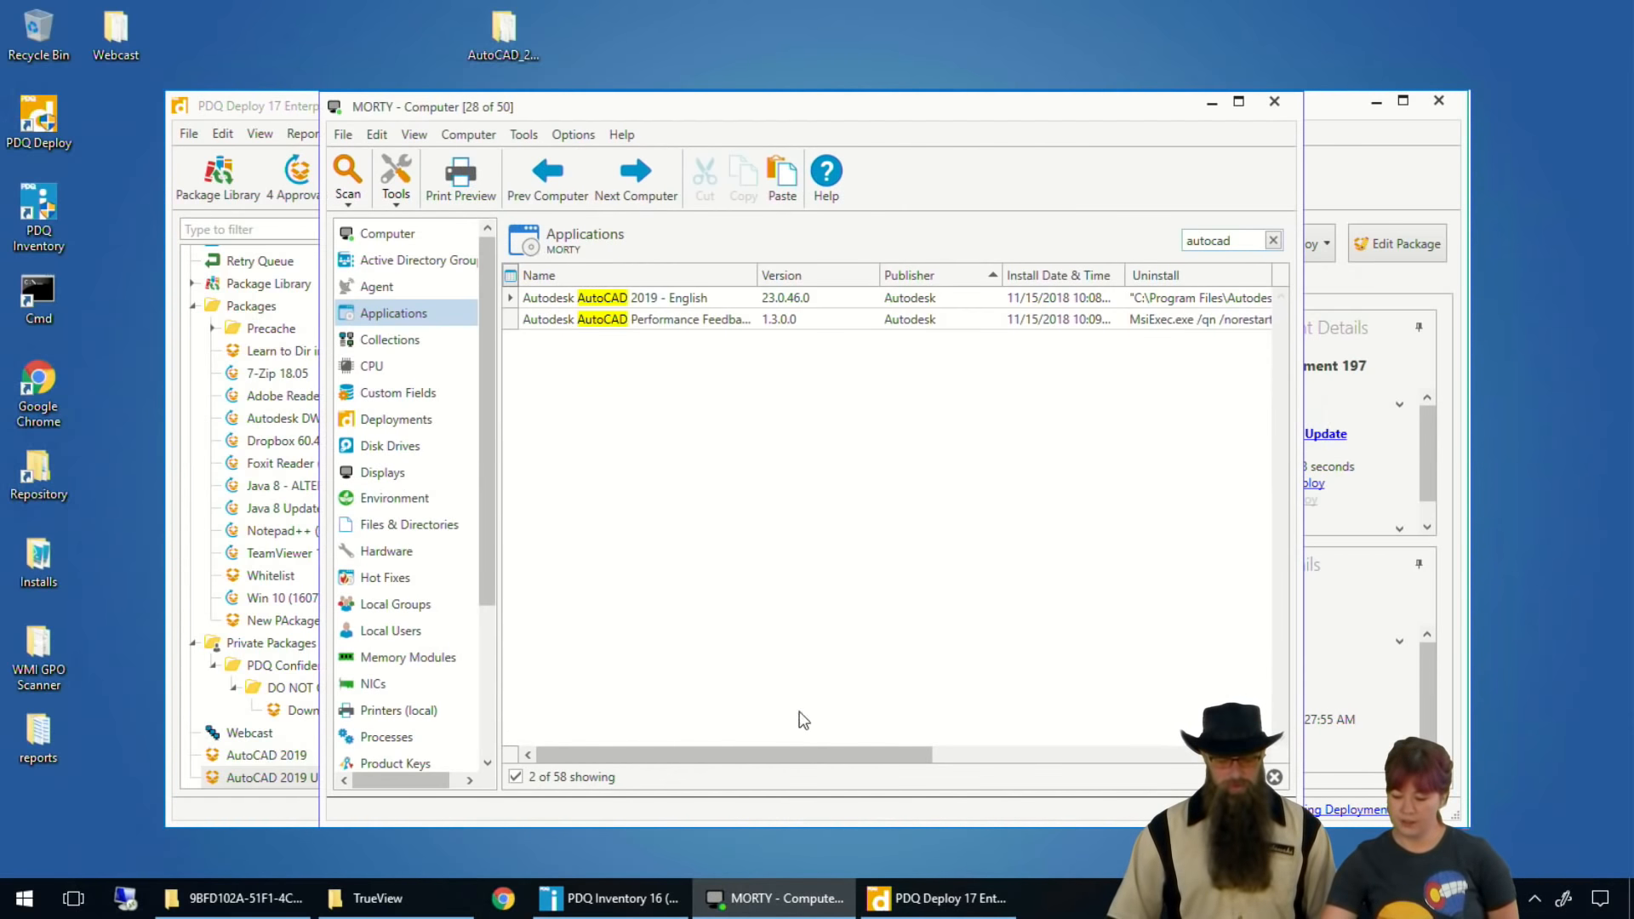
{"action": "left_click", "coordinate": [394, 586]}
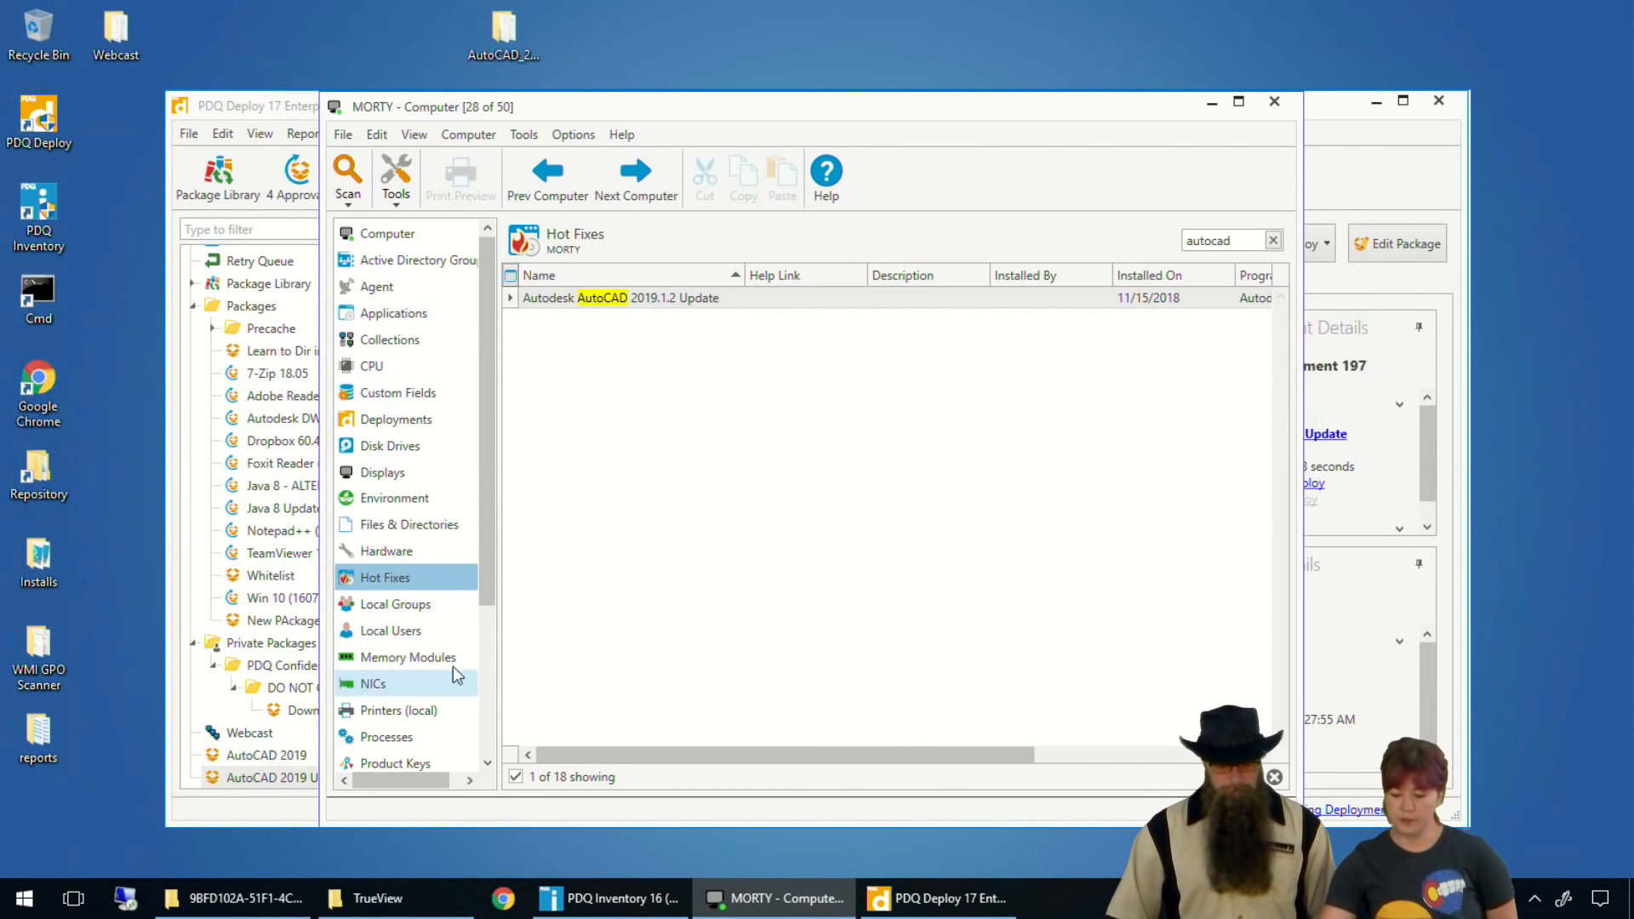
{"action": "left_click", "coordinate": [1272, 241]}
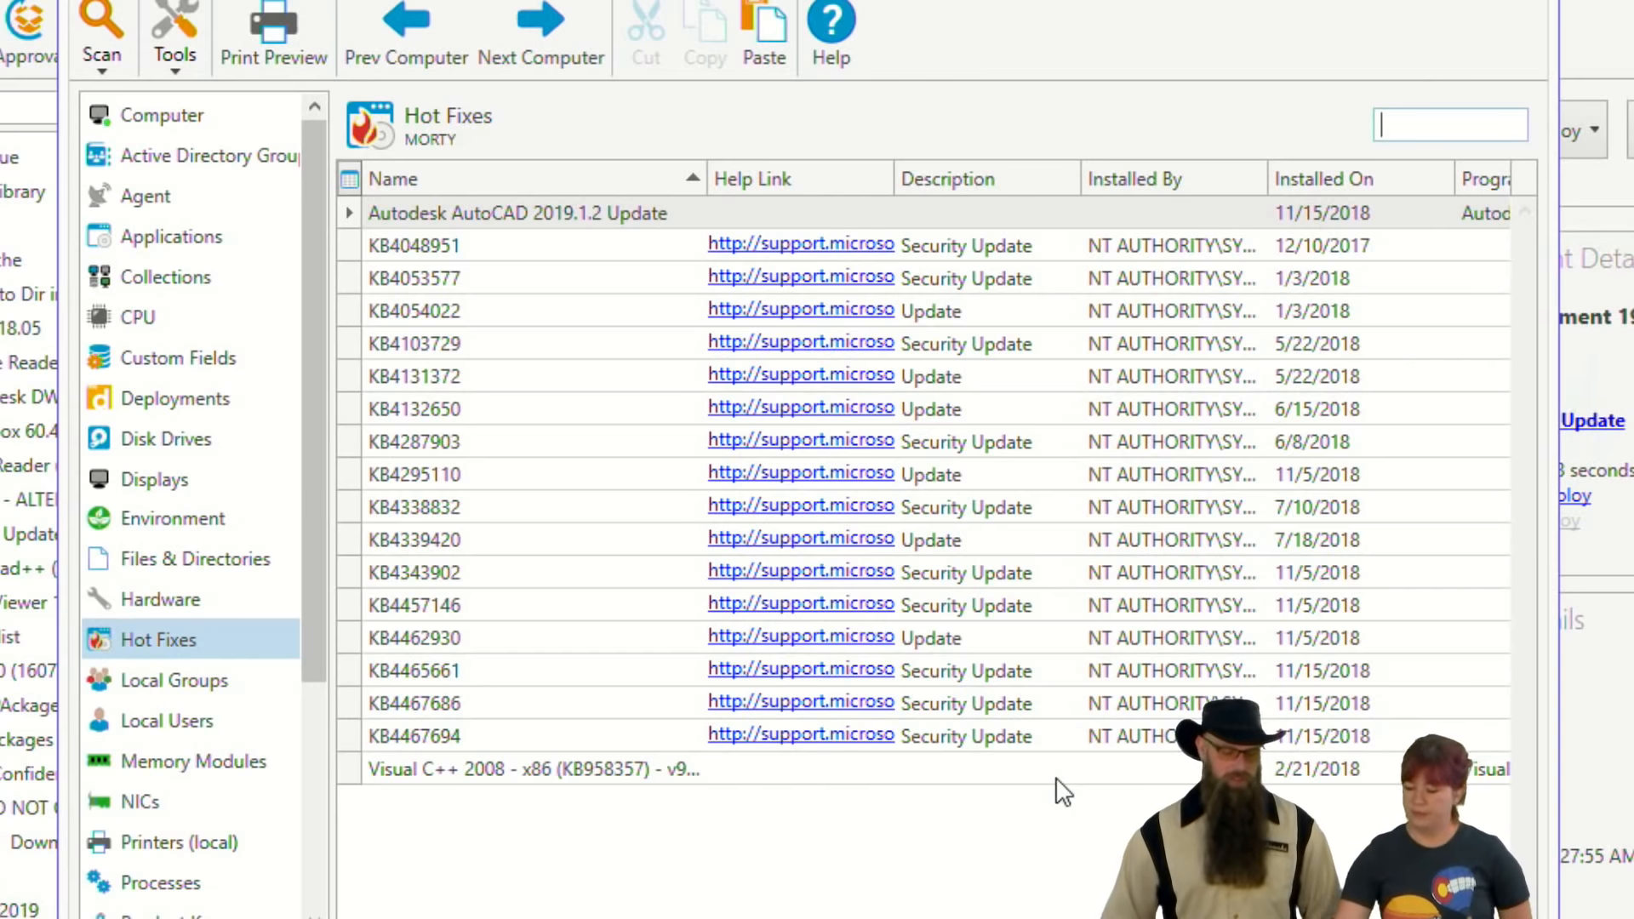
{"action": "left_click_drag", "start_coordinate": [1021, 918], "coordinate": [1386, 918]}
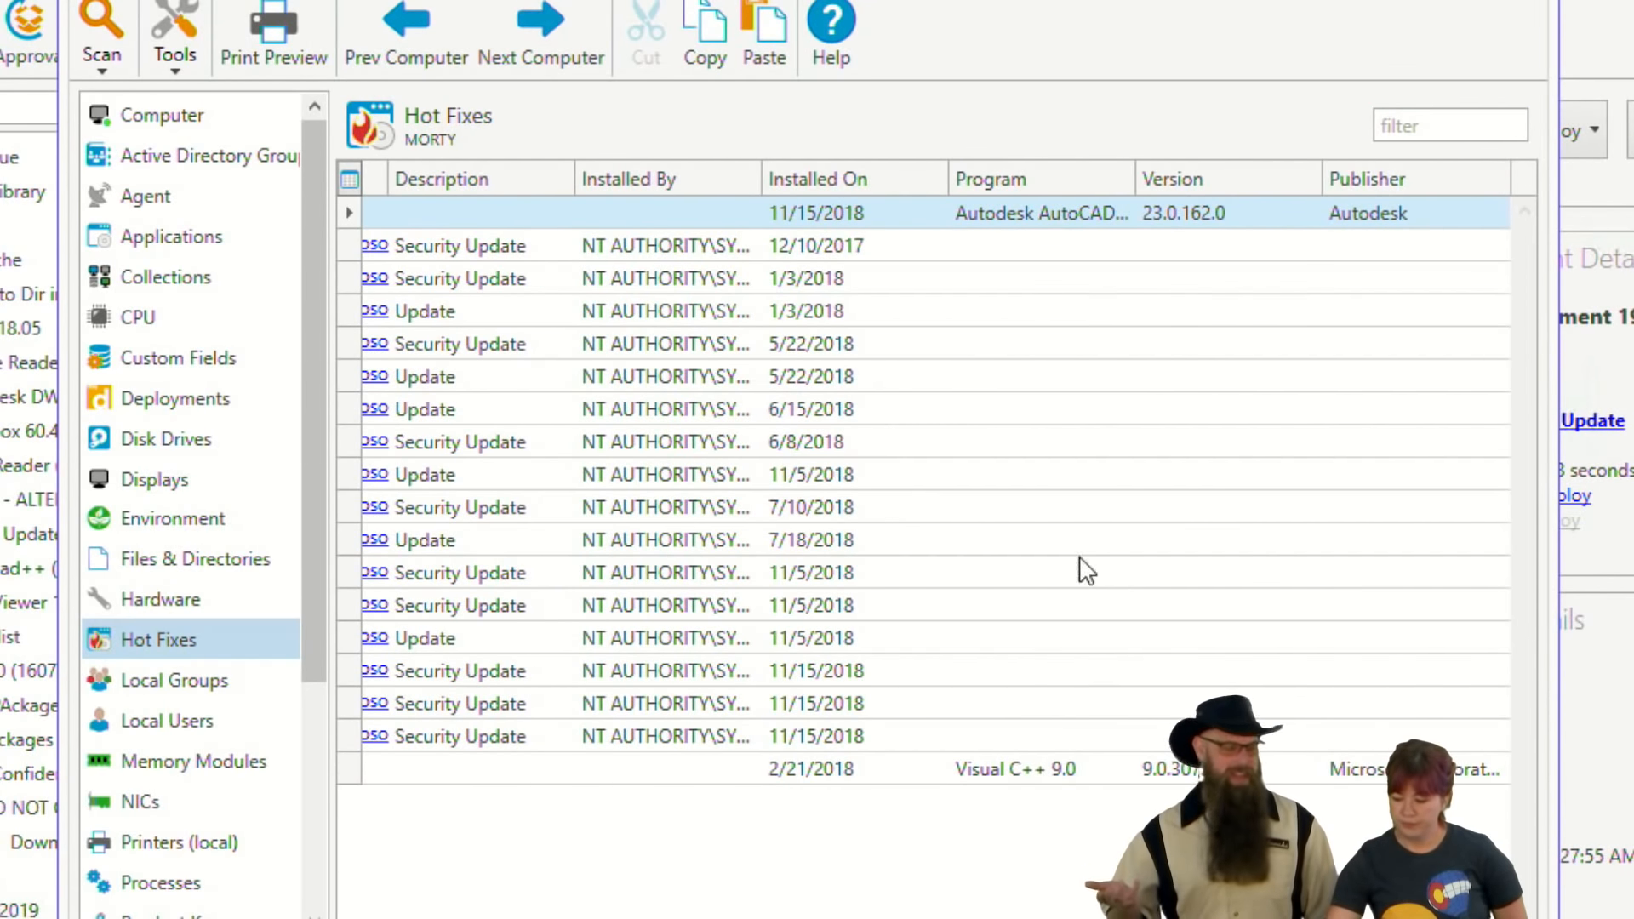
{"action": "left_click_drag", "start_coordinate": [1098, 918], "coordinate": [736, 918]}
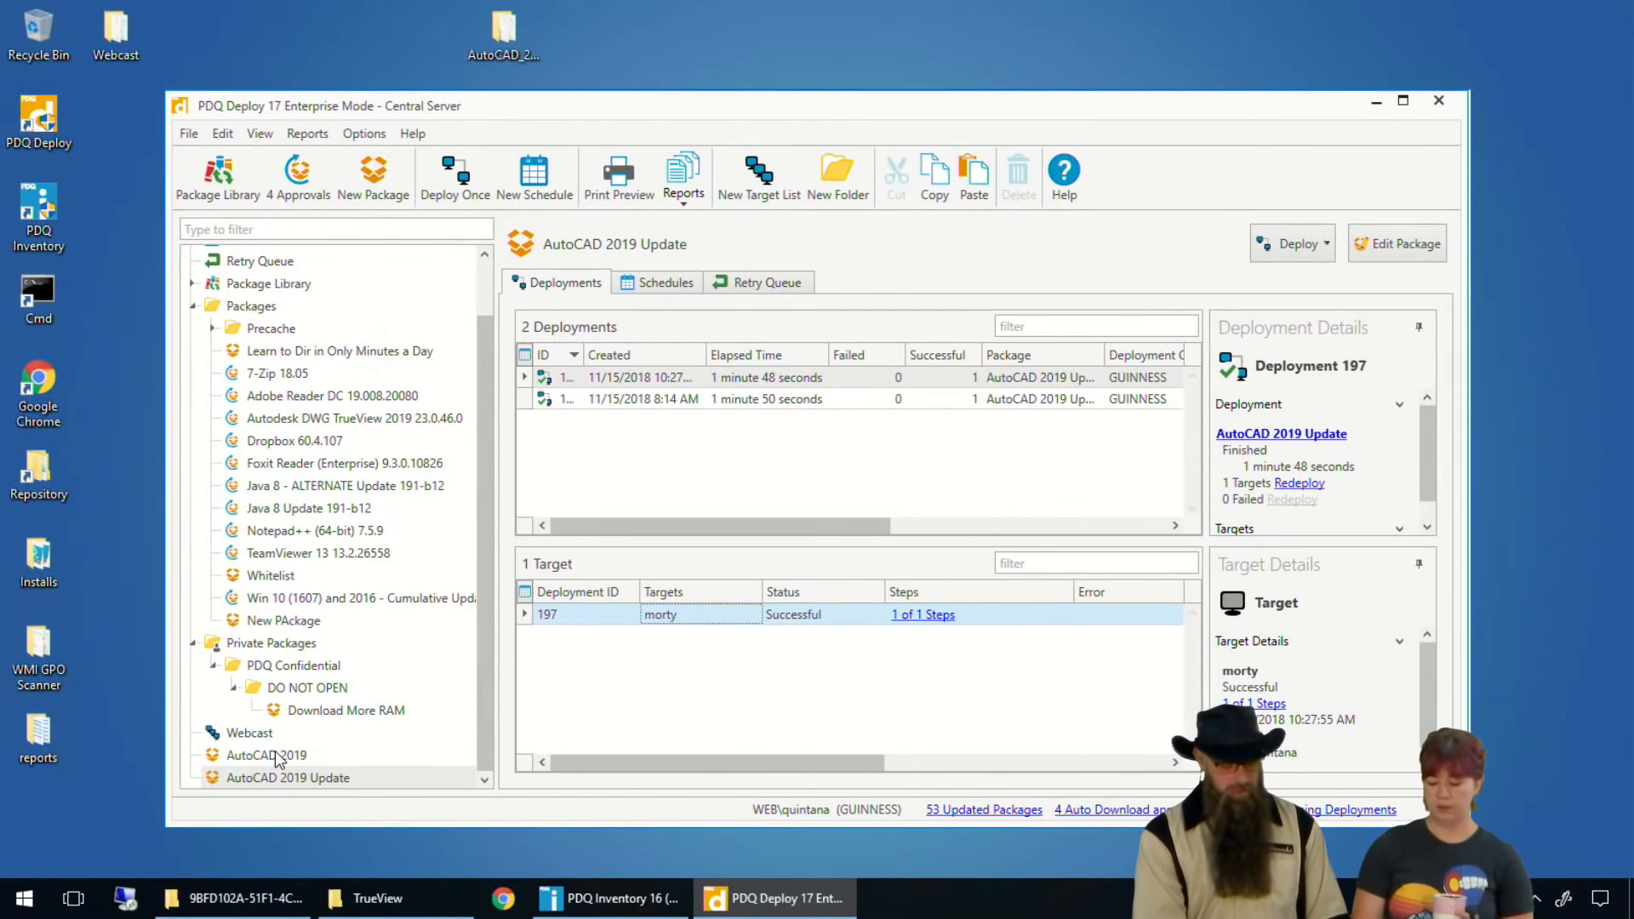
- Open the AutoCAD 2019 package in PDQ Deploy for editing and add a new Install step directly after Install AutoCAD
{"action": "left_click", "coordinate": [274, 755]}
{"action": "double_click", "coordinate": [167, 813]}
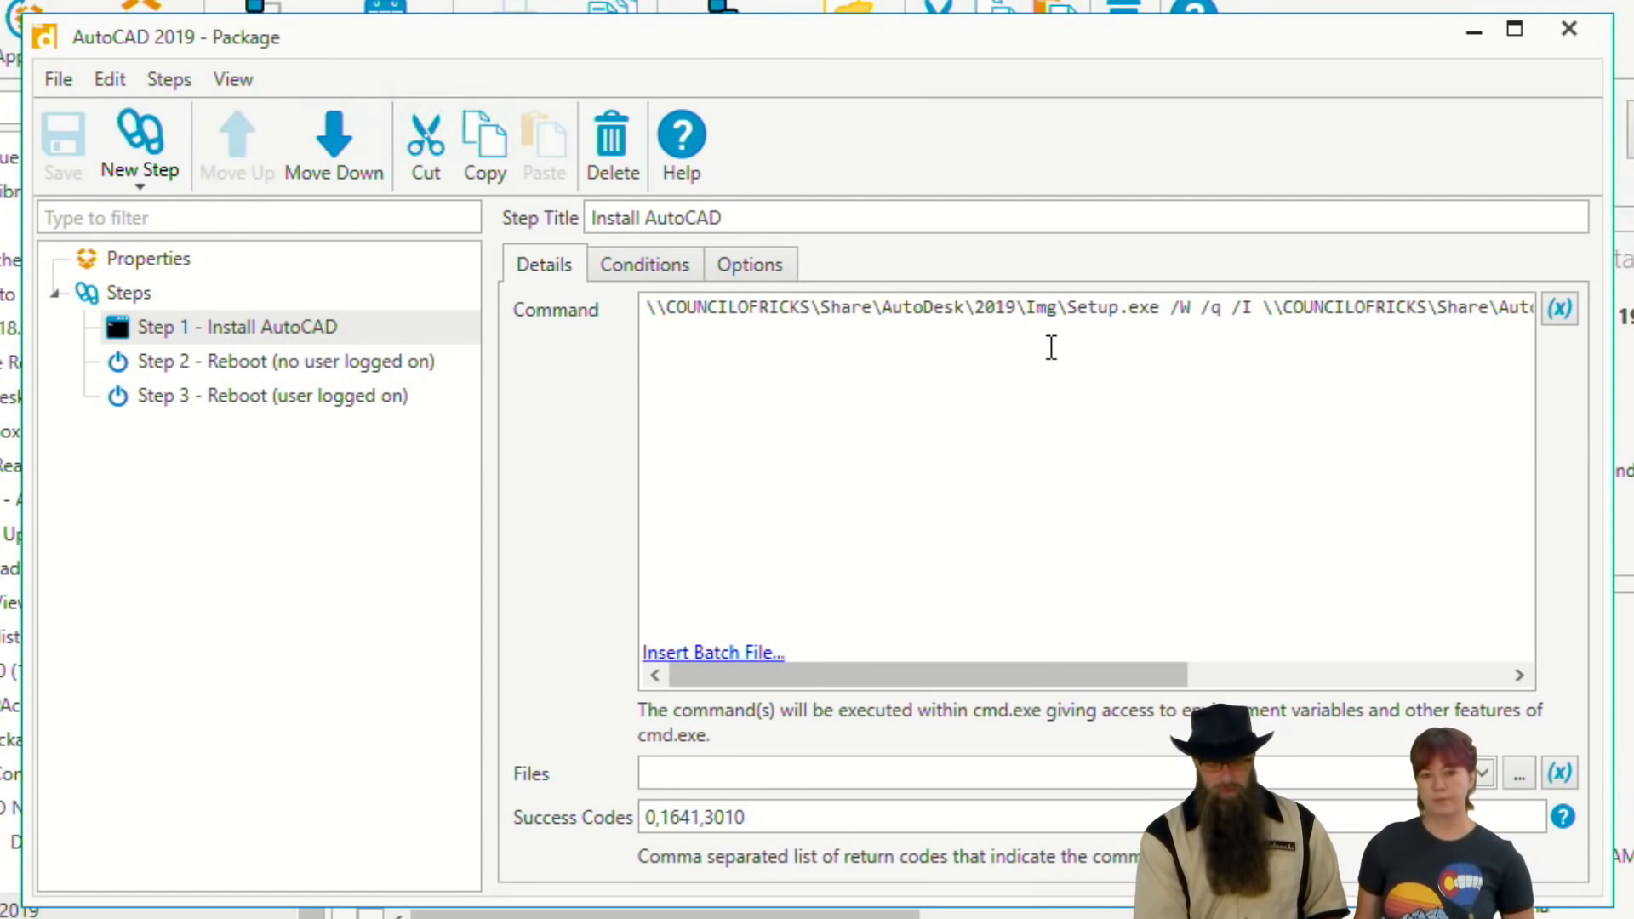
{"action": "left_click", "coordinate": [155, 171]}
{"action": "left_click", "coordinate": [78, 214]}
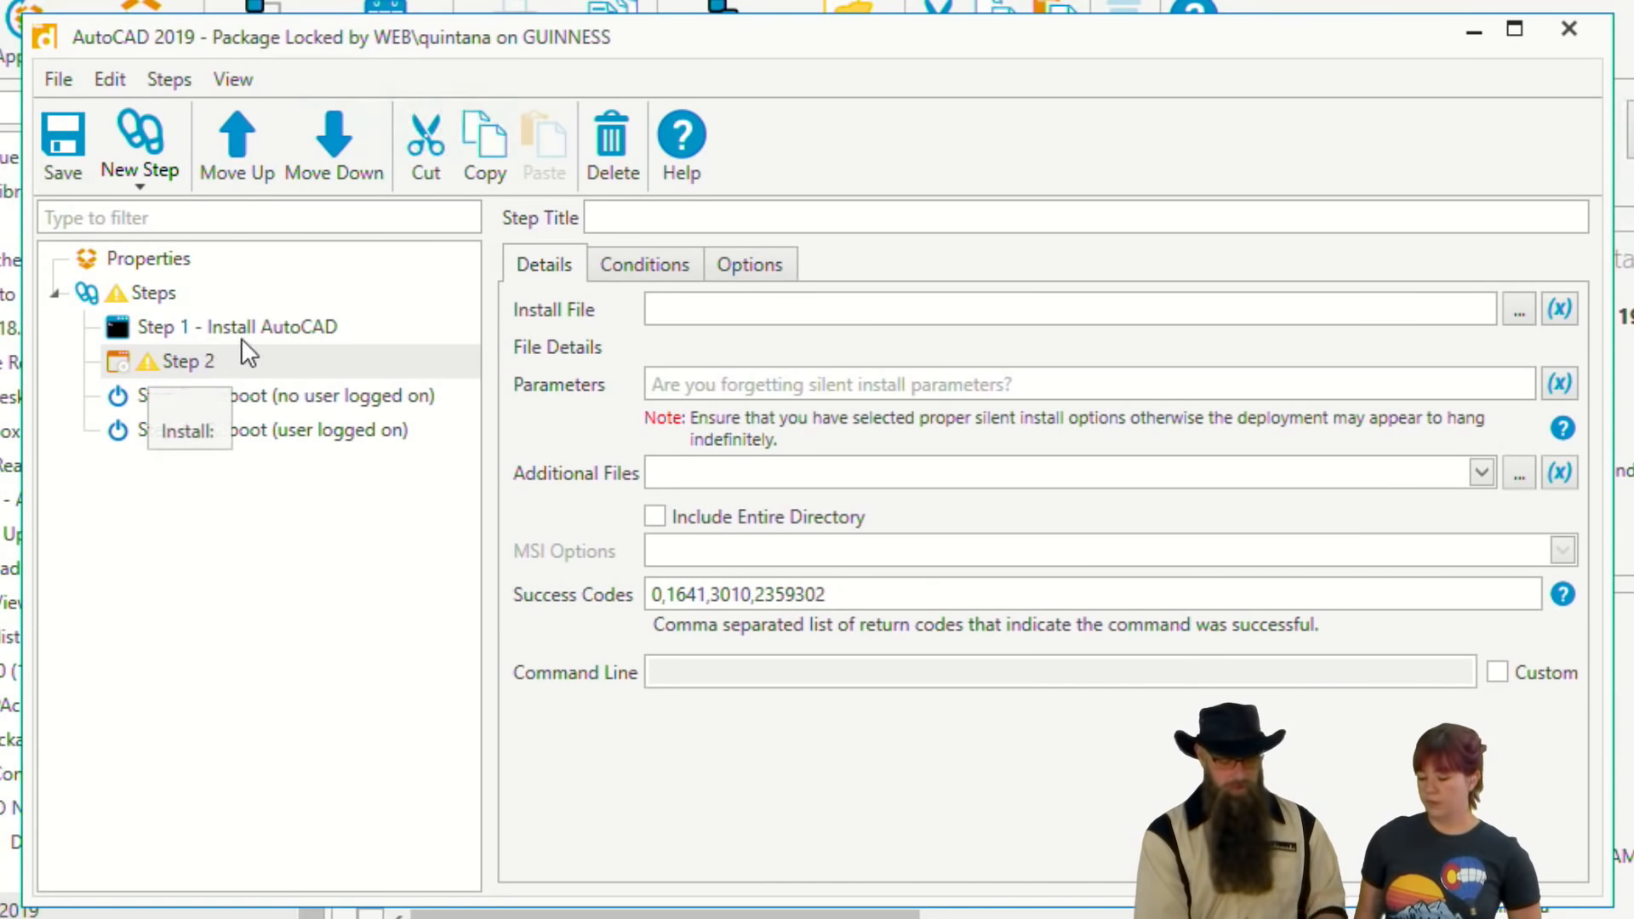
- Copy the share path \\COUNCILOFRICKS\Share\AutoDesk\2019\Img from the command of the Install AutoCAD step
{"action": "left_click", "coordinate": [251, 325]}
{"action": "left_click", "coordinate": [650, 315]}
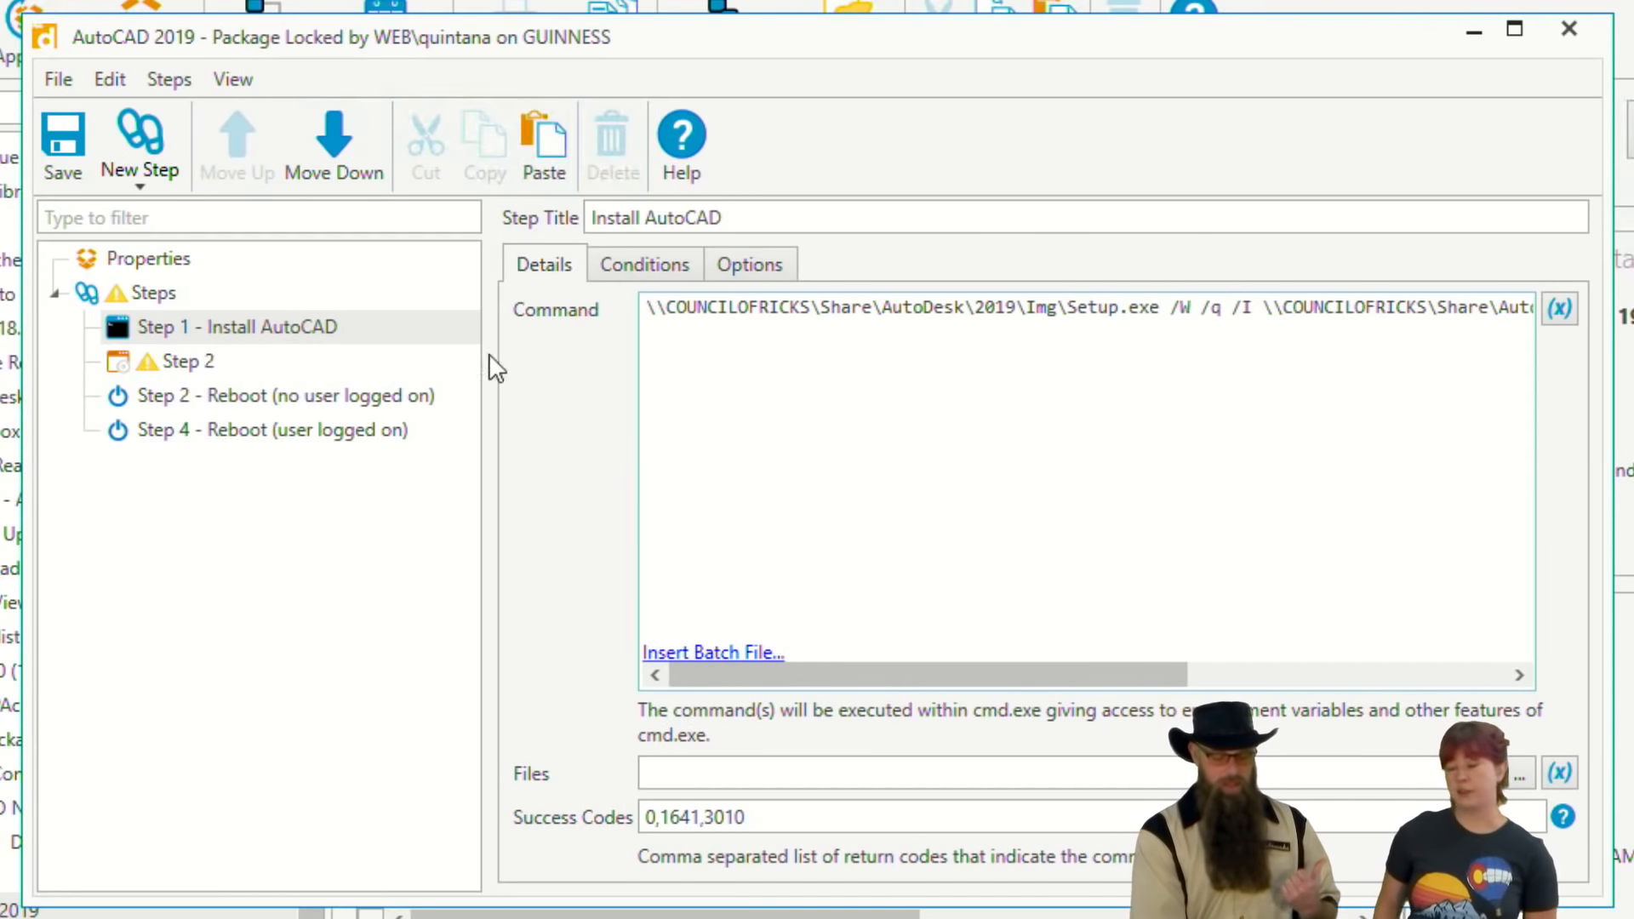
{"action": "left_click", "coordinate": [174, 366]}
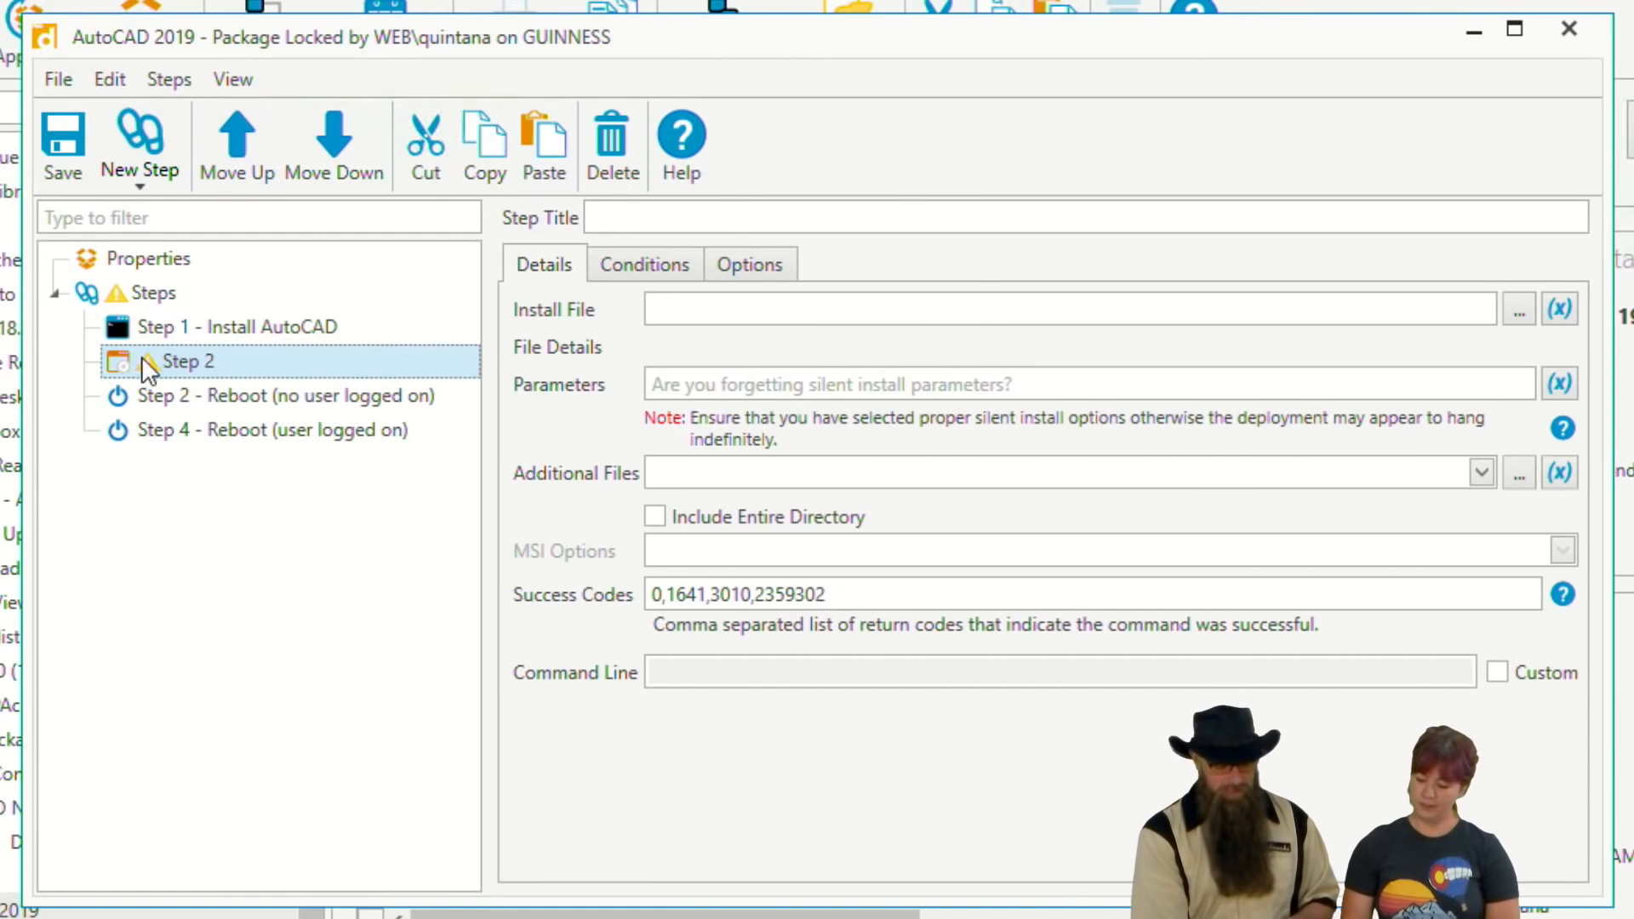
{"action": "left_click", "coordinate": [222, 331]}
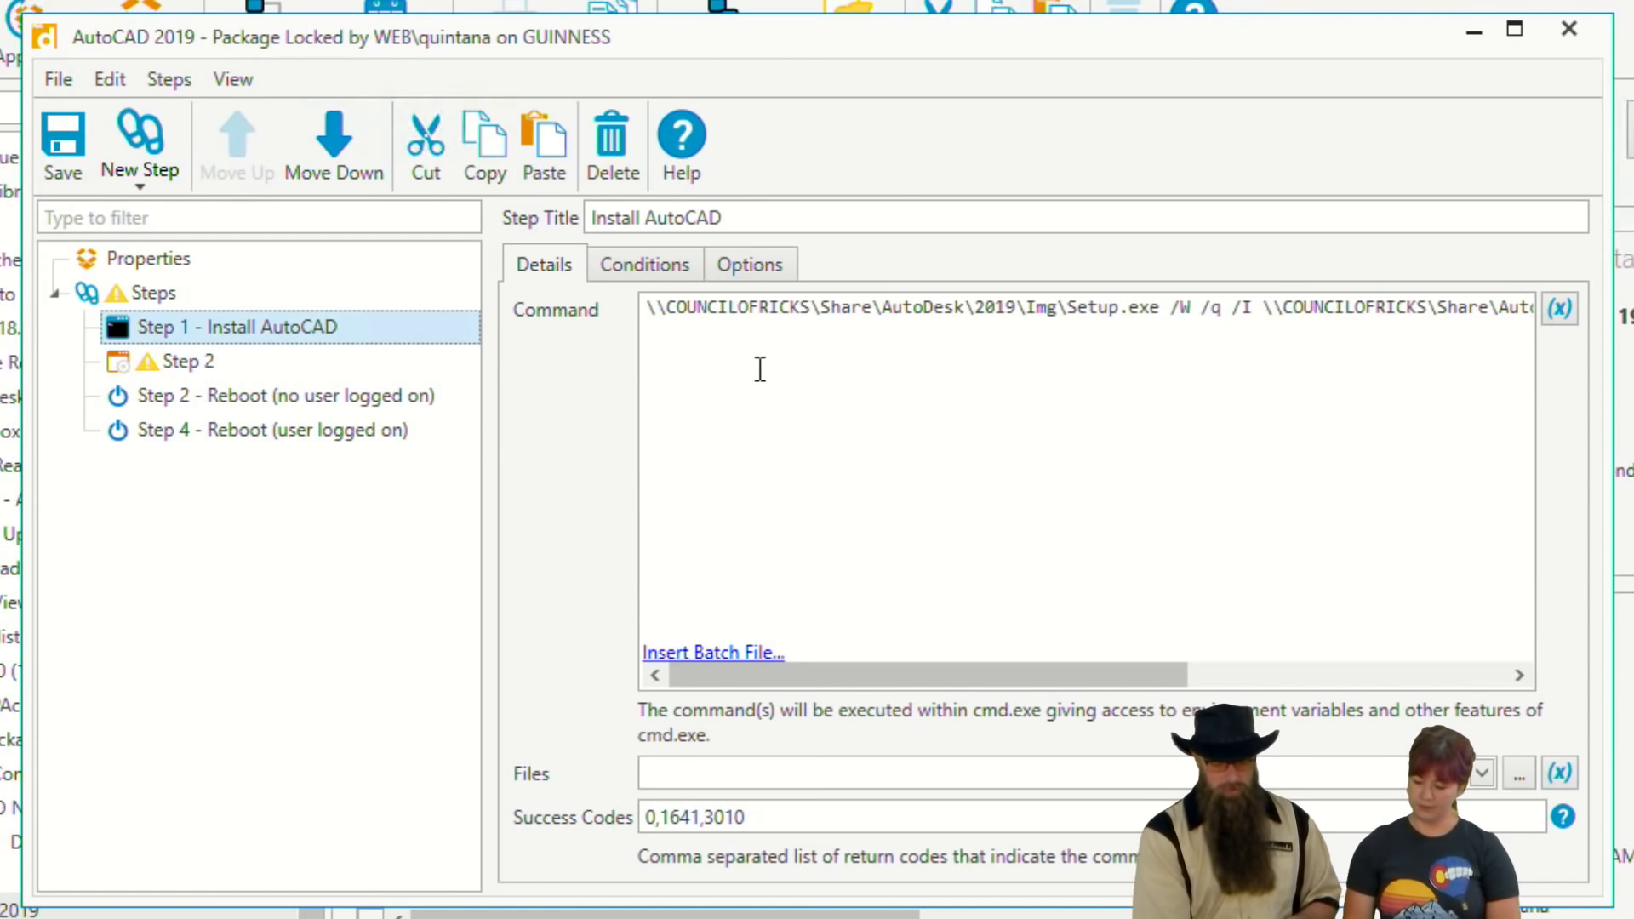
{"action": "left_click", "coordinate": [647, 306]}
{"action": "left_click_drag", "start_coordinate": [647, 306], "coordinate": [1059, 347]}
{"action": "key", "text": "ctrl+c"}
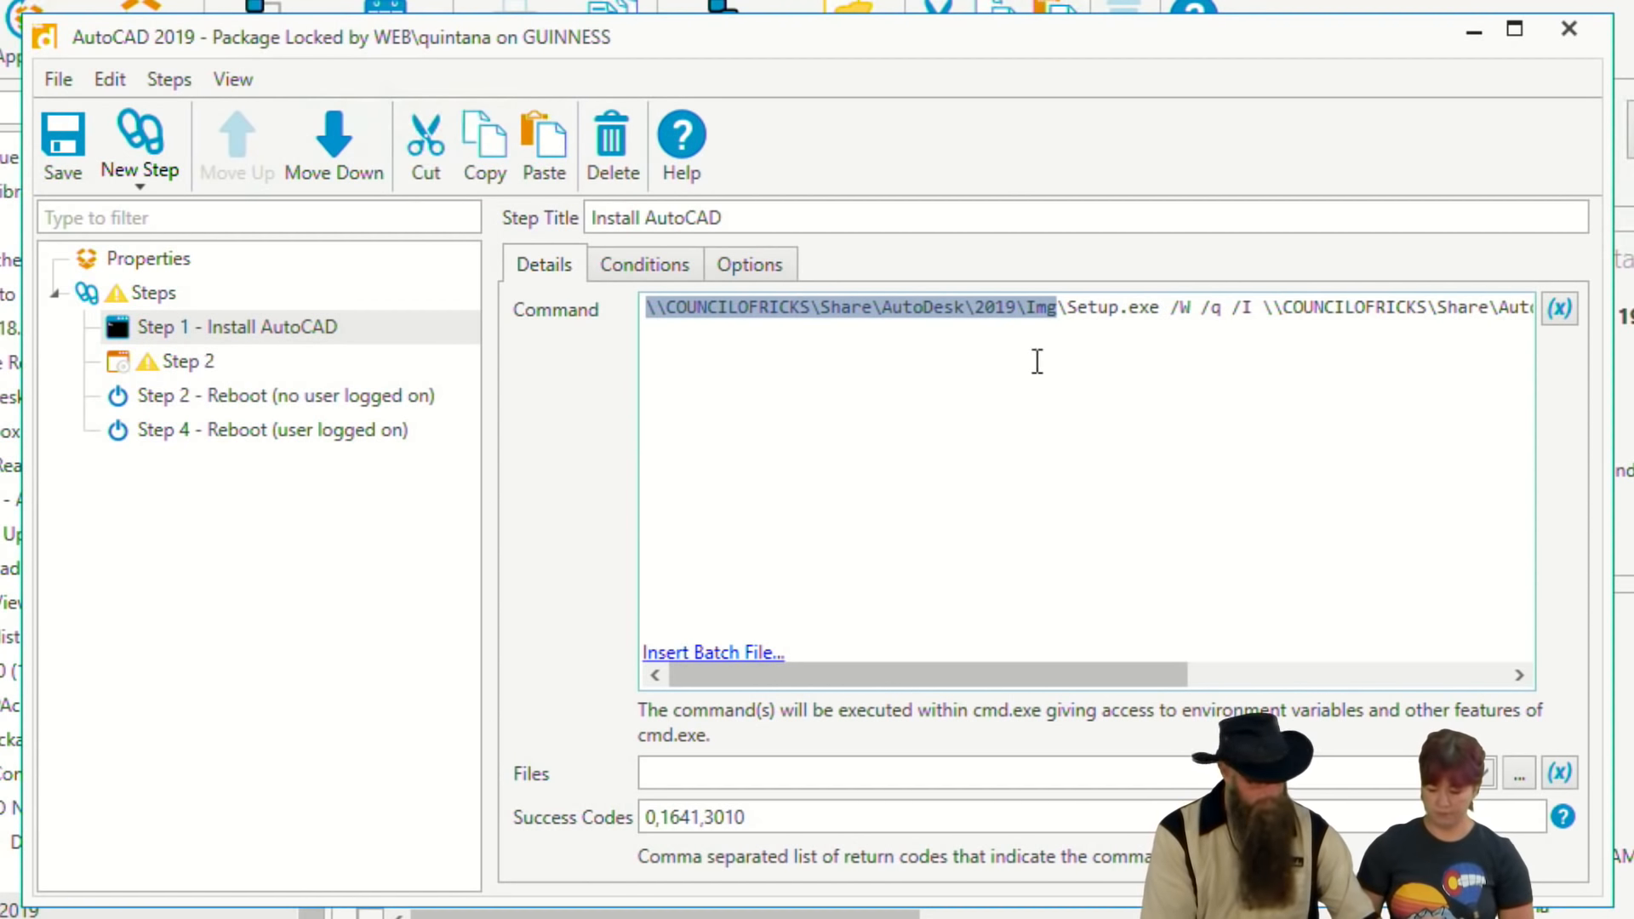
- Try \\COUNCILOFRICKS\Share\AutoDesk\2019\Img as the new step's install file path, and close the AutoCAD 2019 package without saving
{"action": "left_click", "coordinate": [245, 363]}
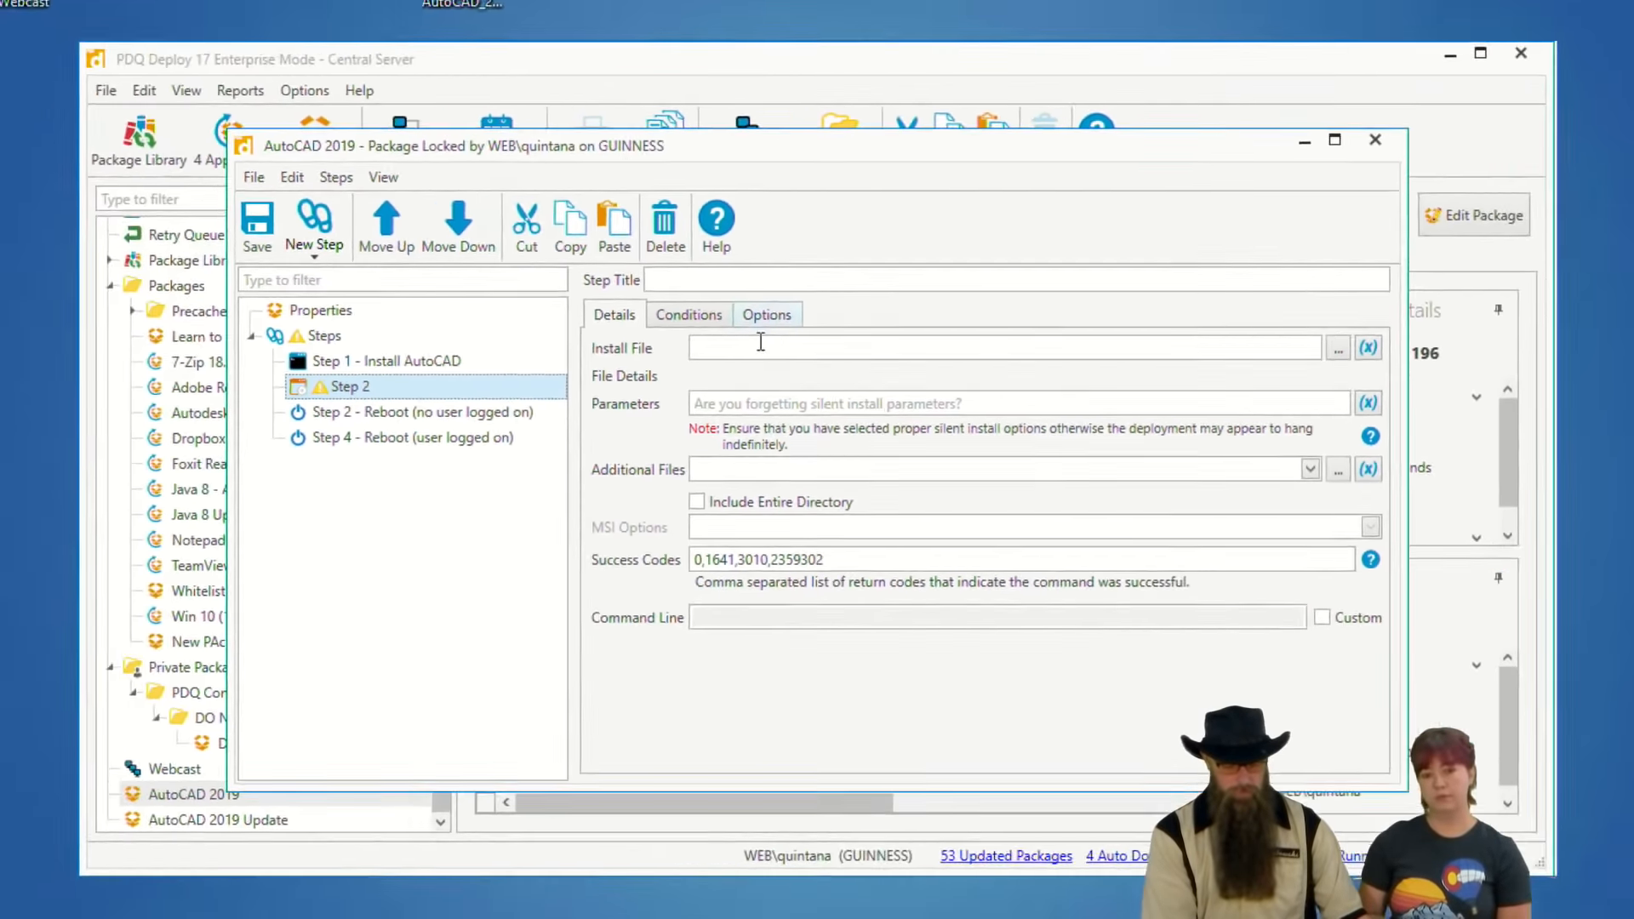
{"action": "left_click", "coordinate": [761, 345]}
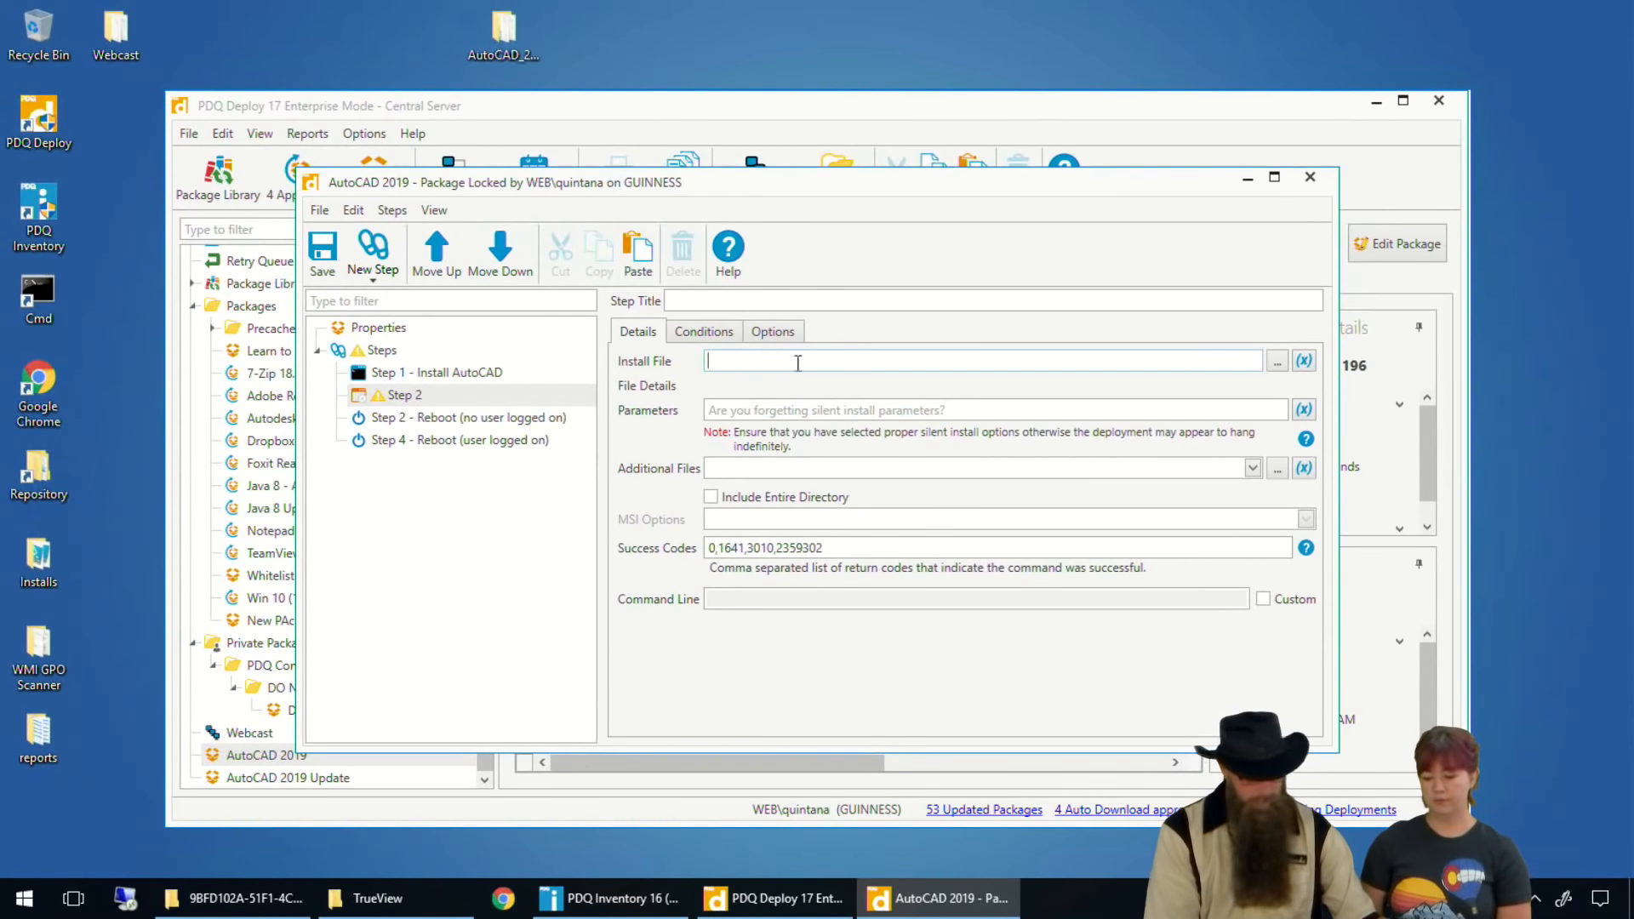
{"action": "key", "text": "ctrl+v"}
{"action": "left_click", "coordinate": [1275, 365]}
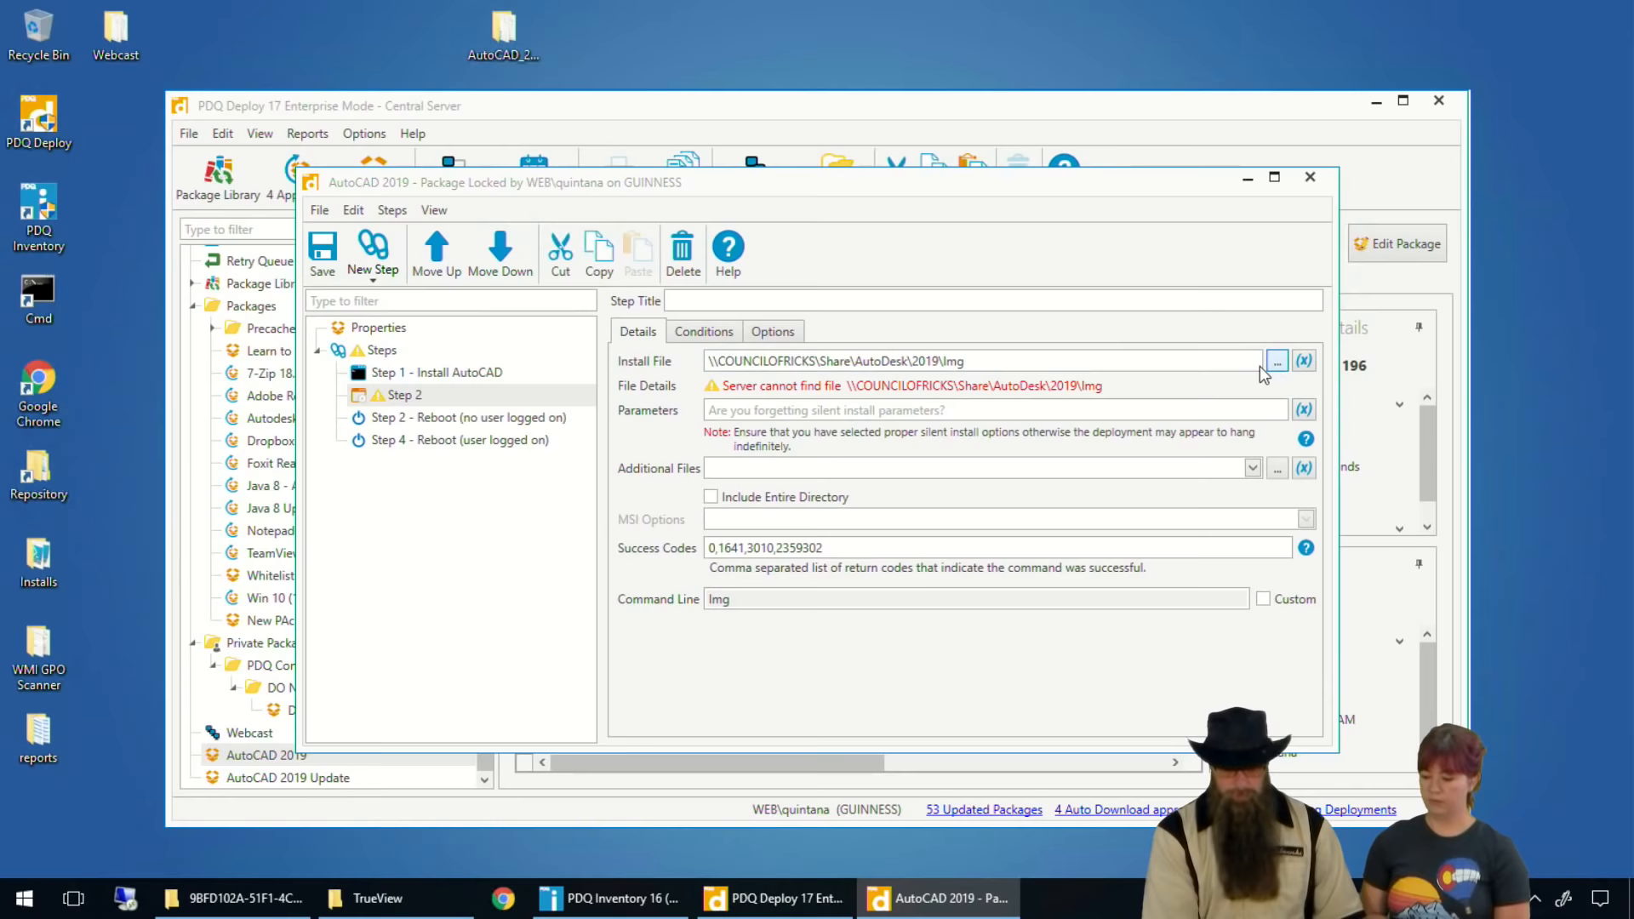
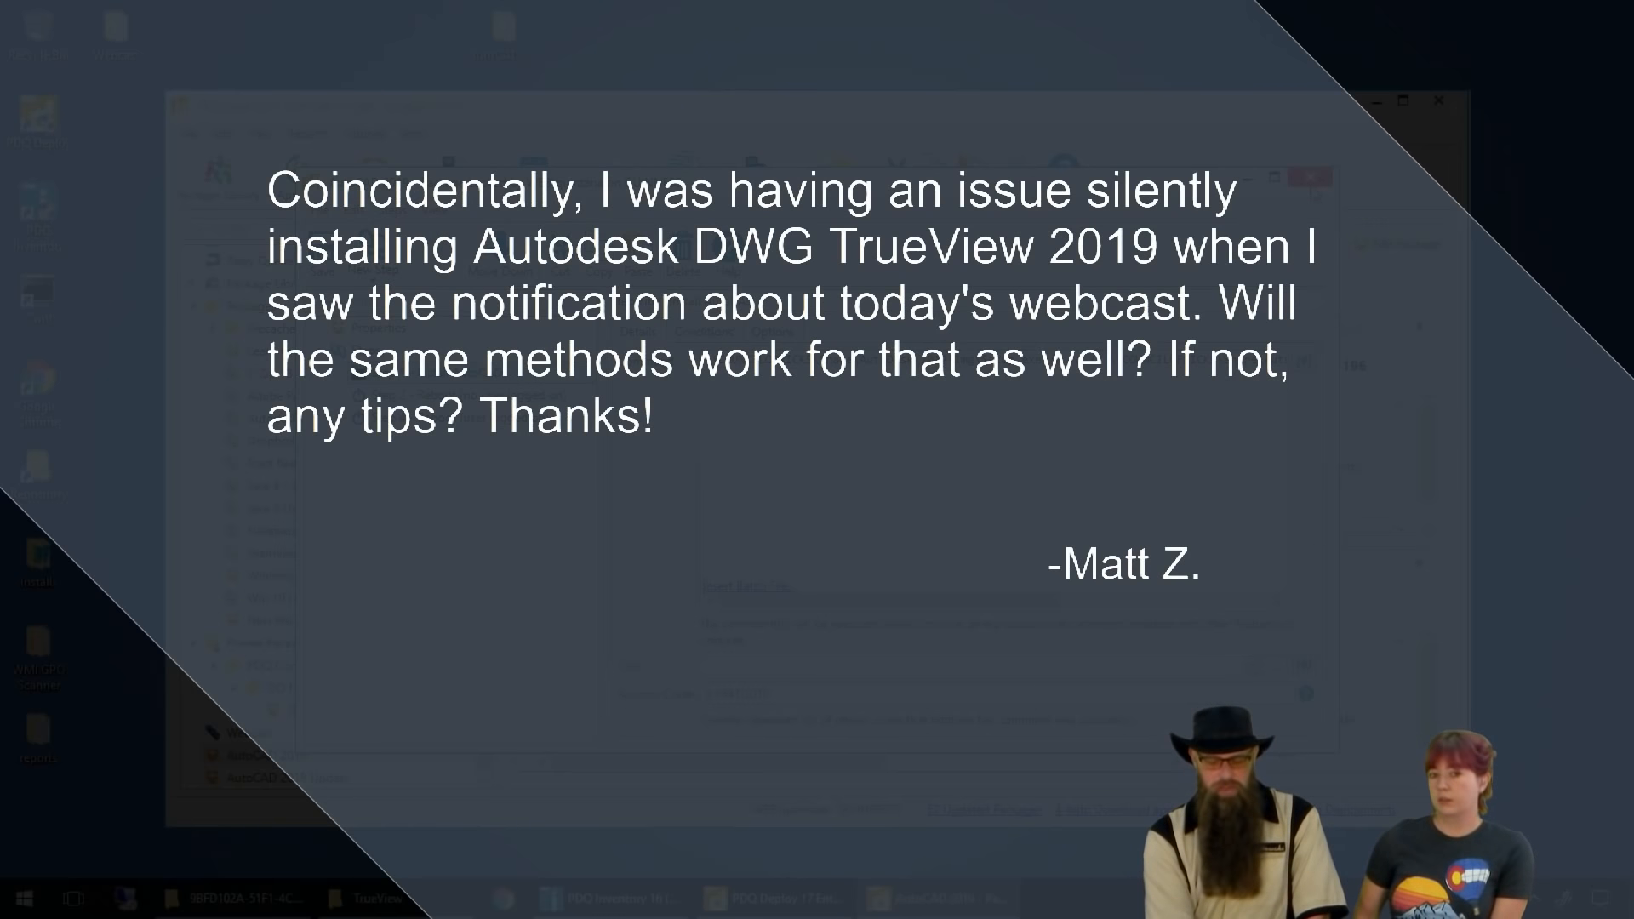
{"action": "left_click", "coordinate": [1311, 185]}
{"action": "left_click", "coordinate": [859, 509]}
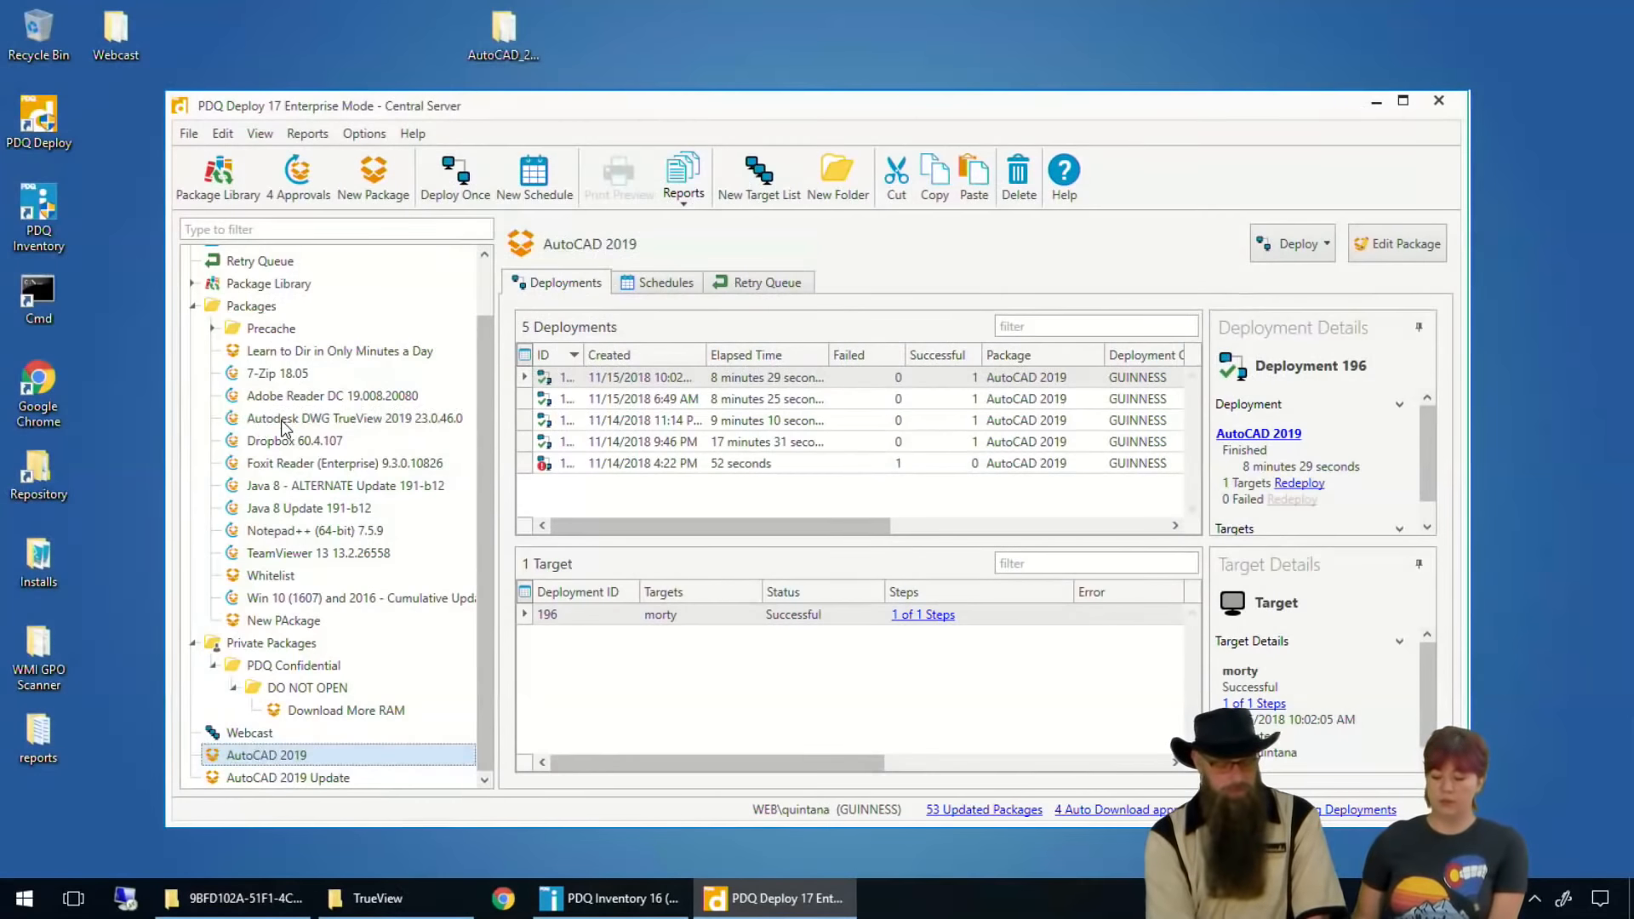
- Open the Autodesk DWG TrueView 2019 package, examine its 64-bit install step and the pending-reboots check, and close the package
{"action": "left_click", "coordinate": [284, 421]}
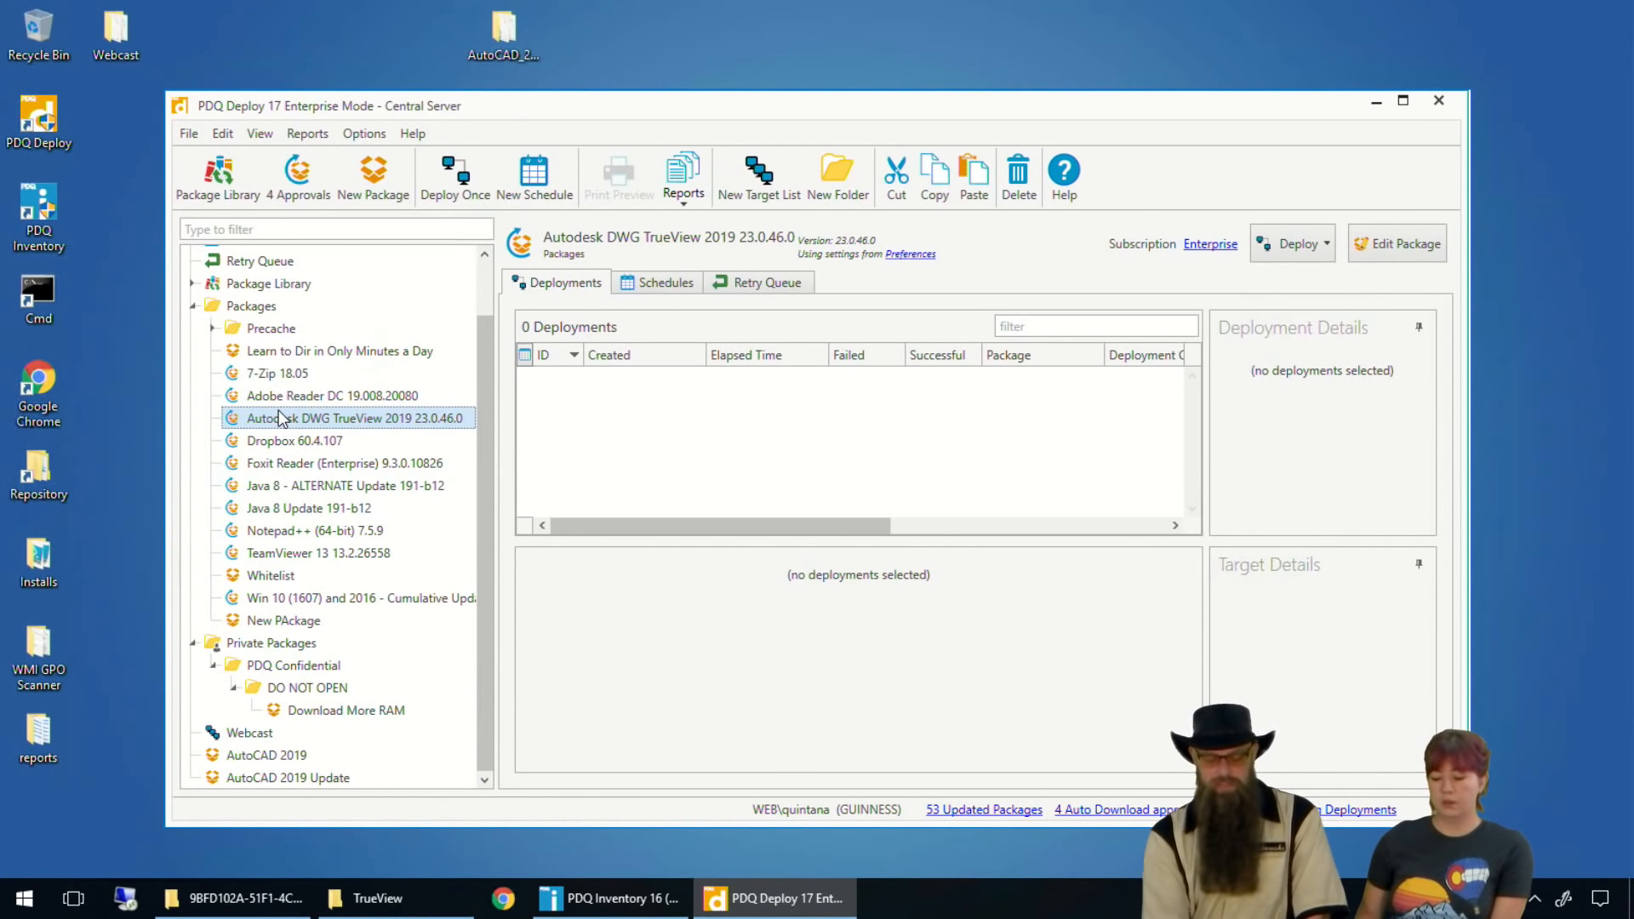
{"action": "double_click", "coordinate": [258, 417]}
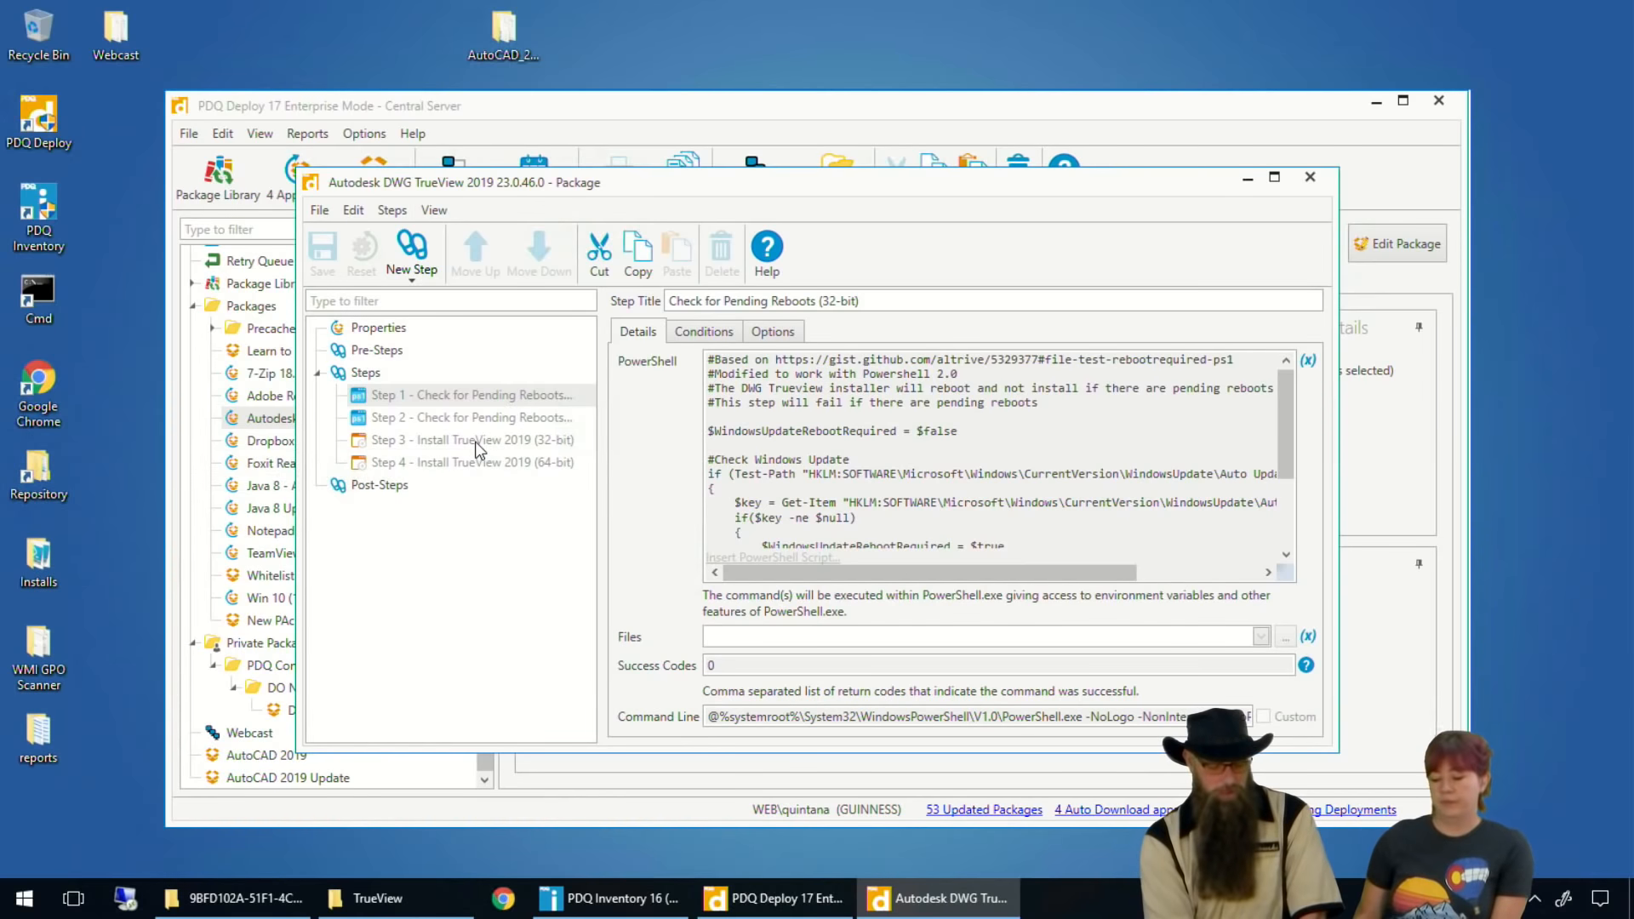
{"action": "left_click", "coordinate": [476, 463]}
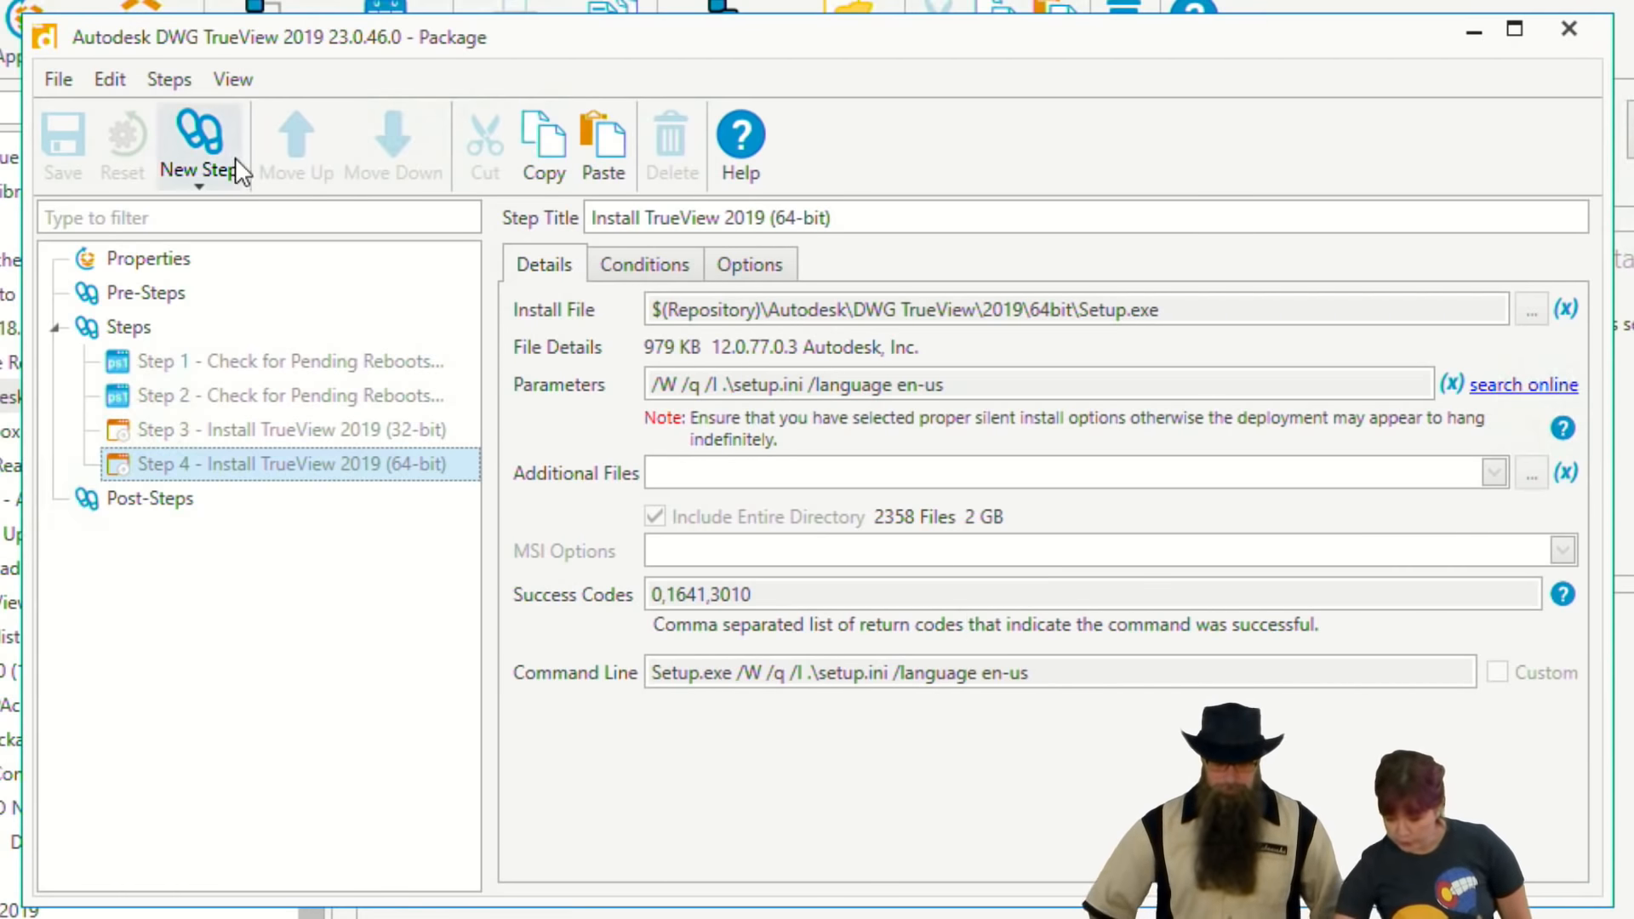
{"action": "left_click", "coordinate": [226, 363]}
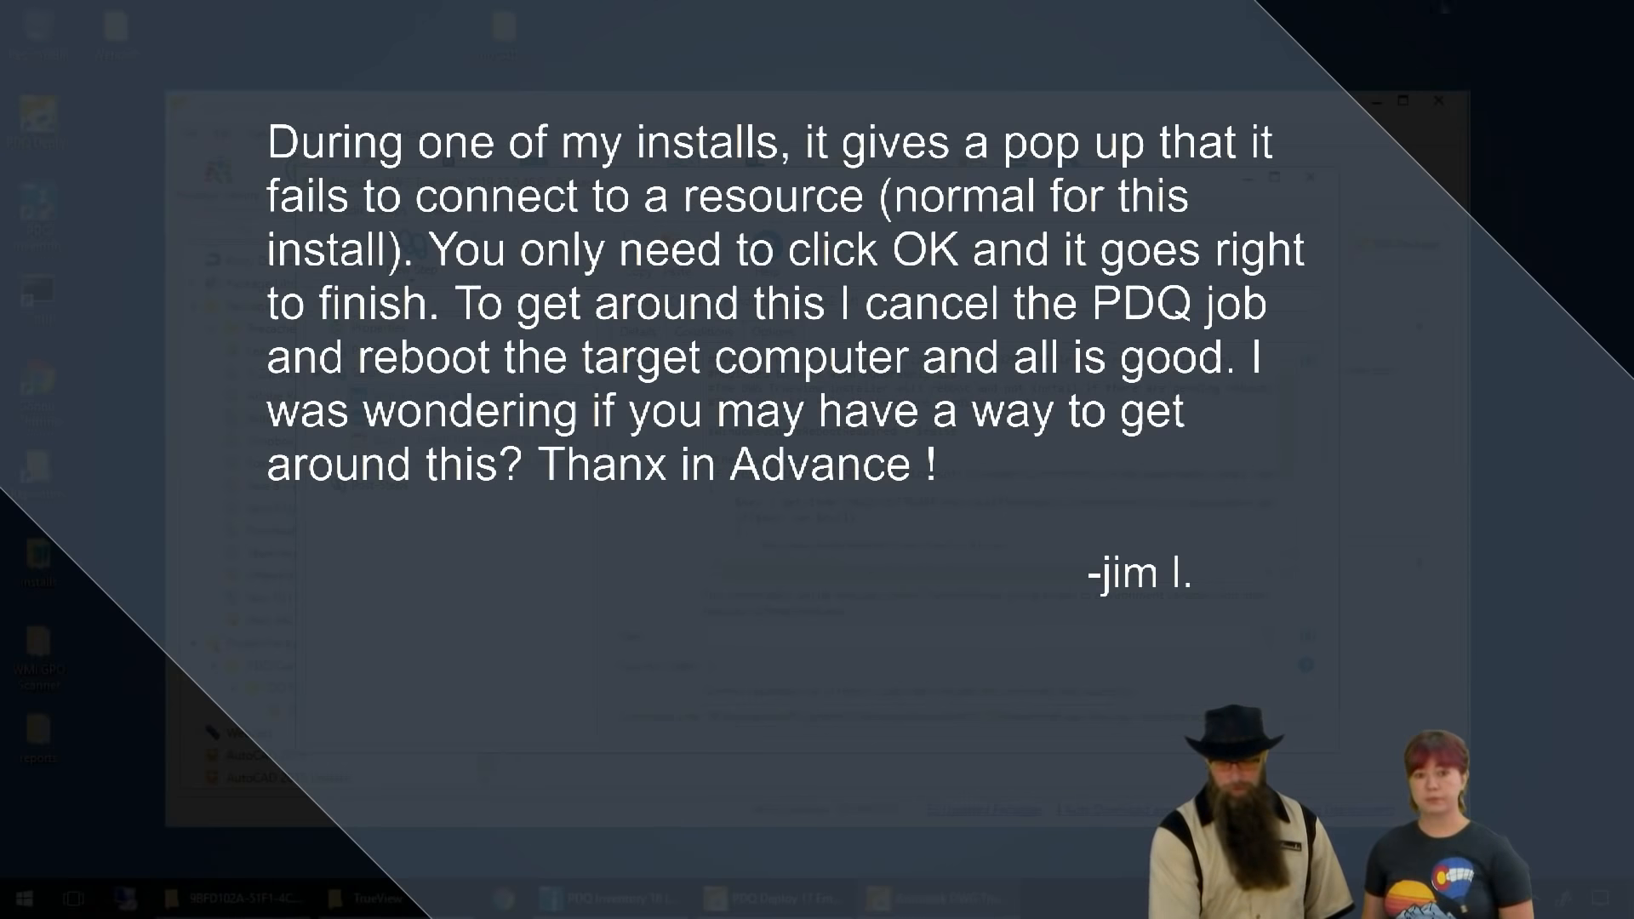
{"action": "left_click", "coordinate": [1312, 179]}
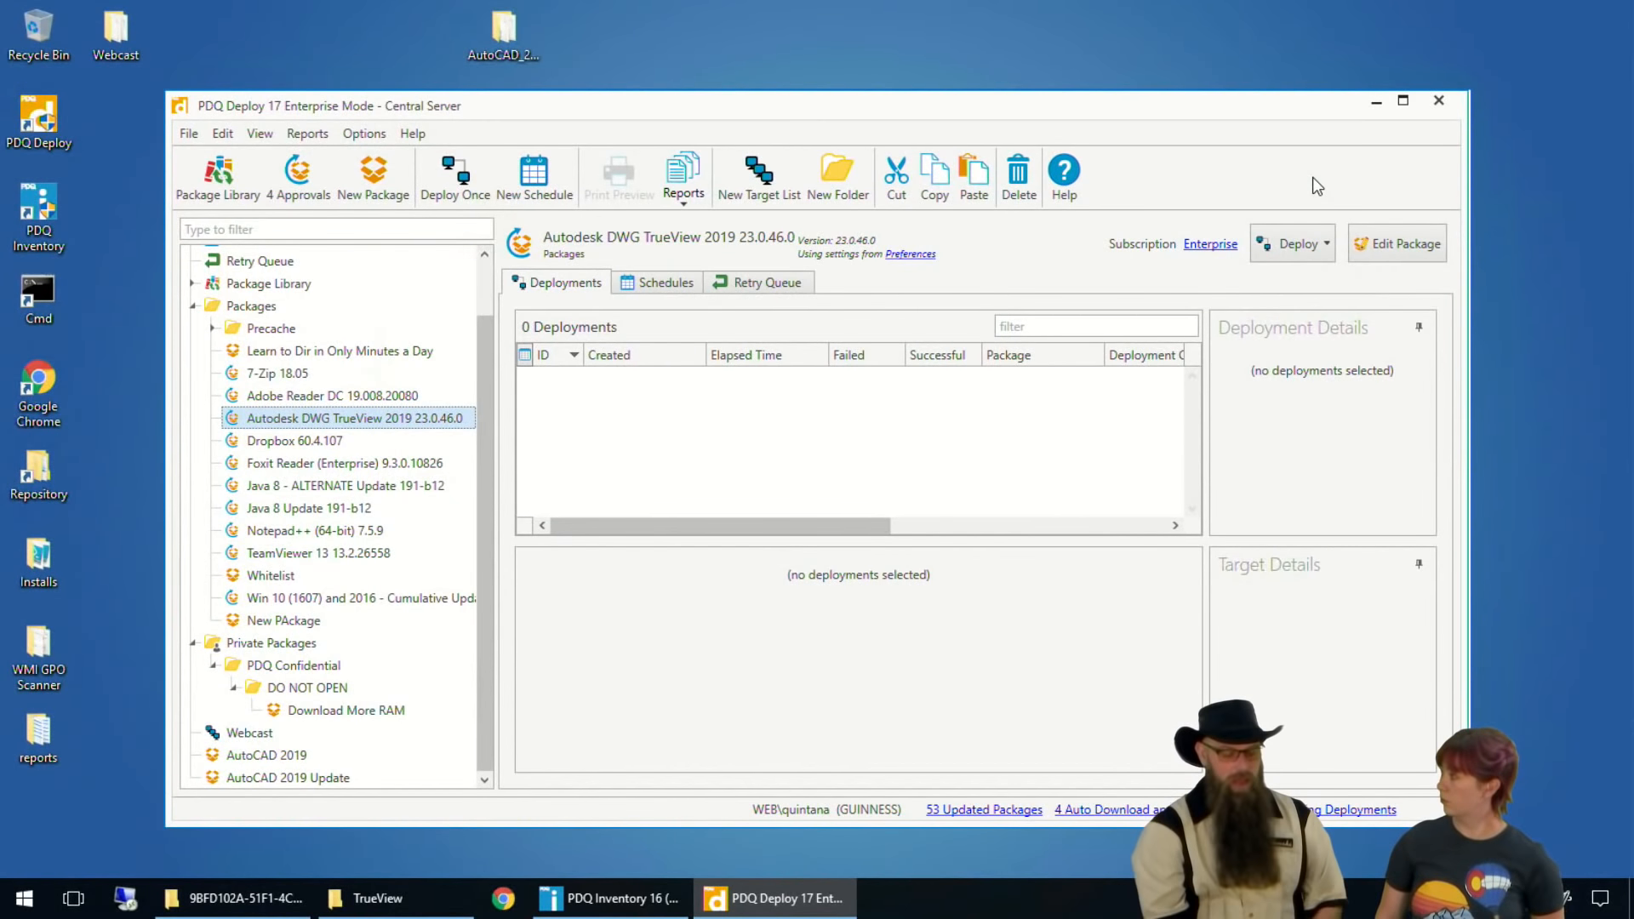
- Open the AutoCAD 2019 package and check the Run As and Error Mode options of the Install AutoCAD step
{"action": "left_click", "coordinate": [267, 757]}
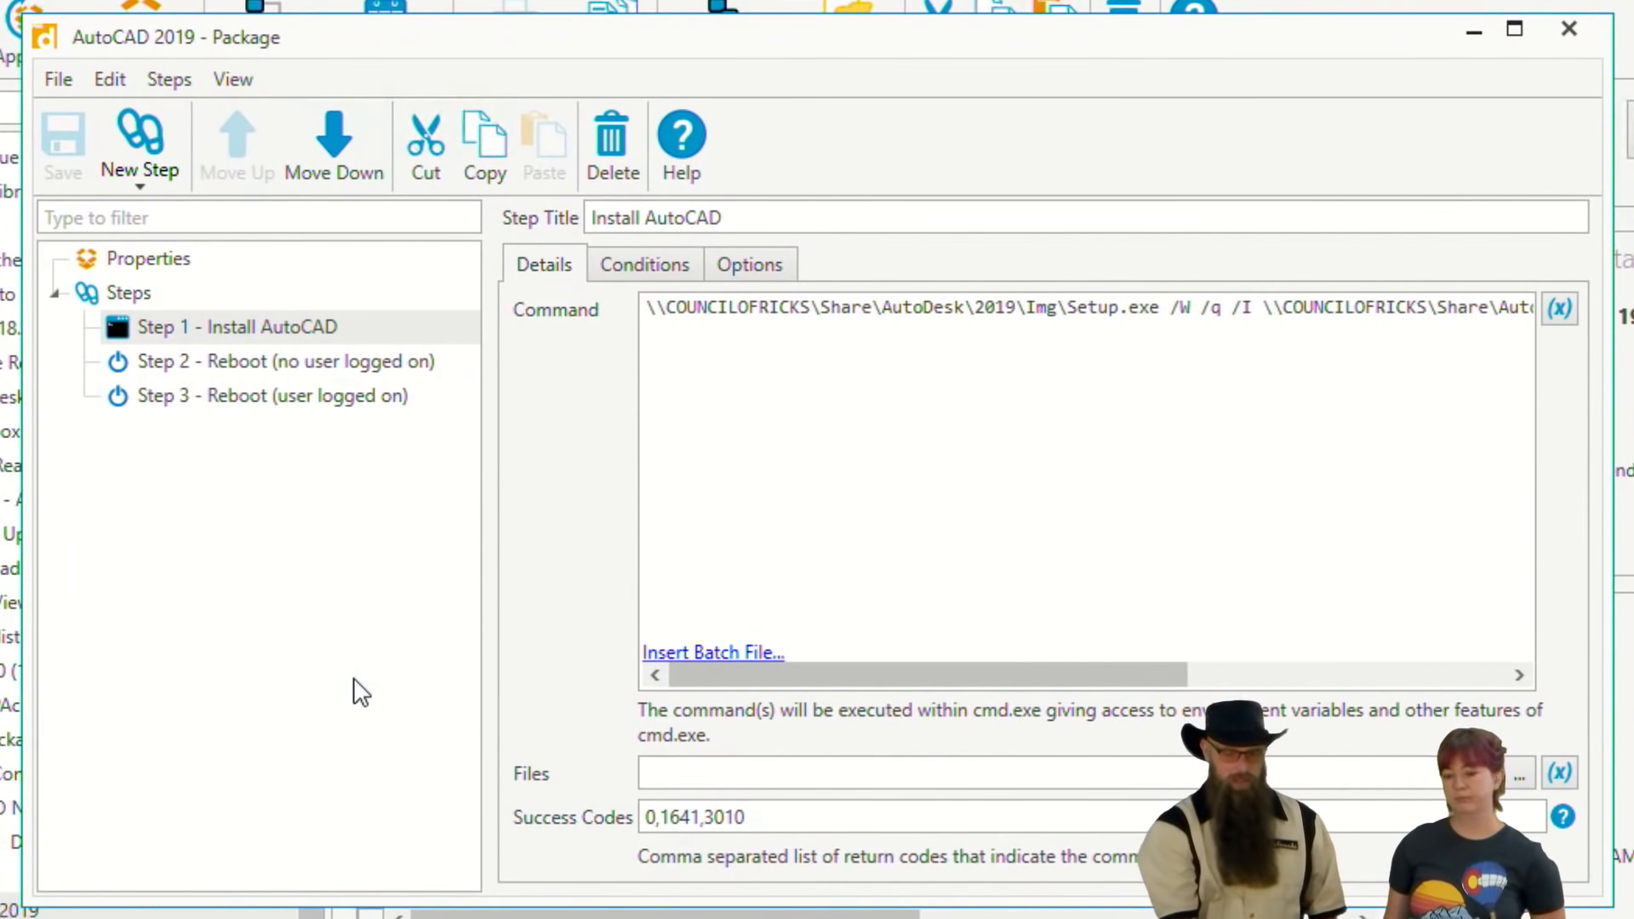
{"action": "left_click", "coordinate": [746, 267]}
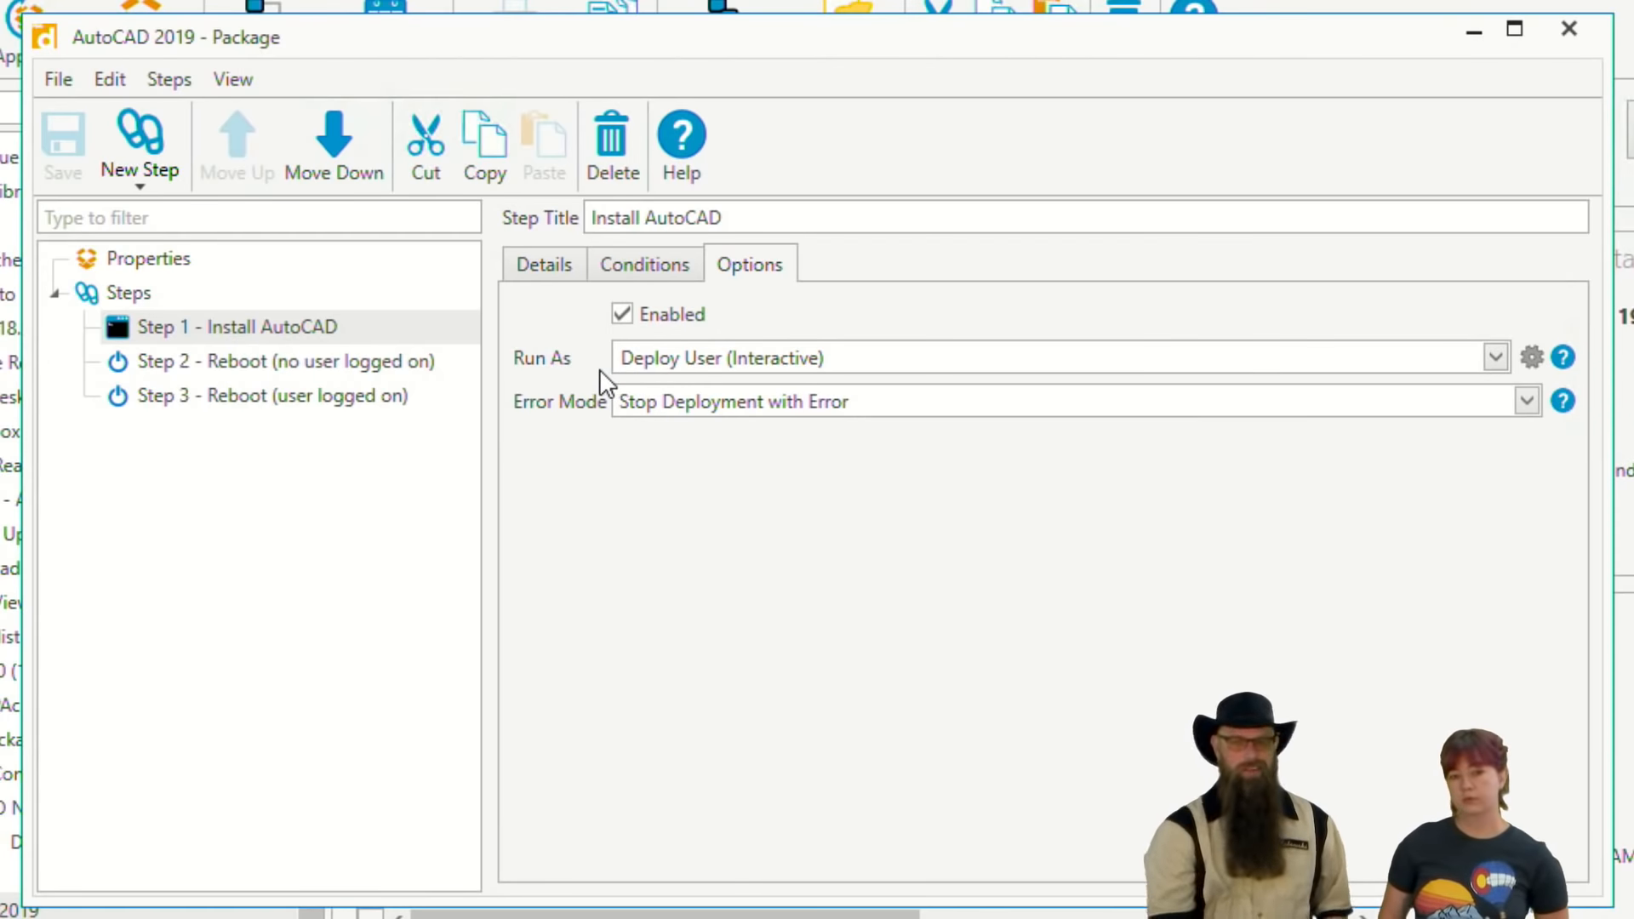